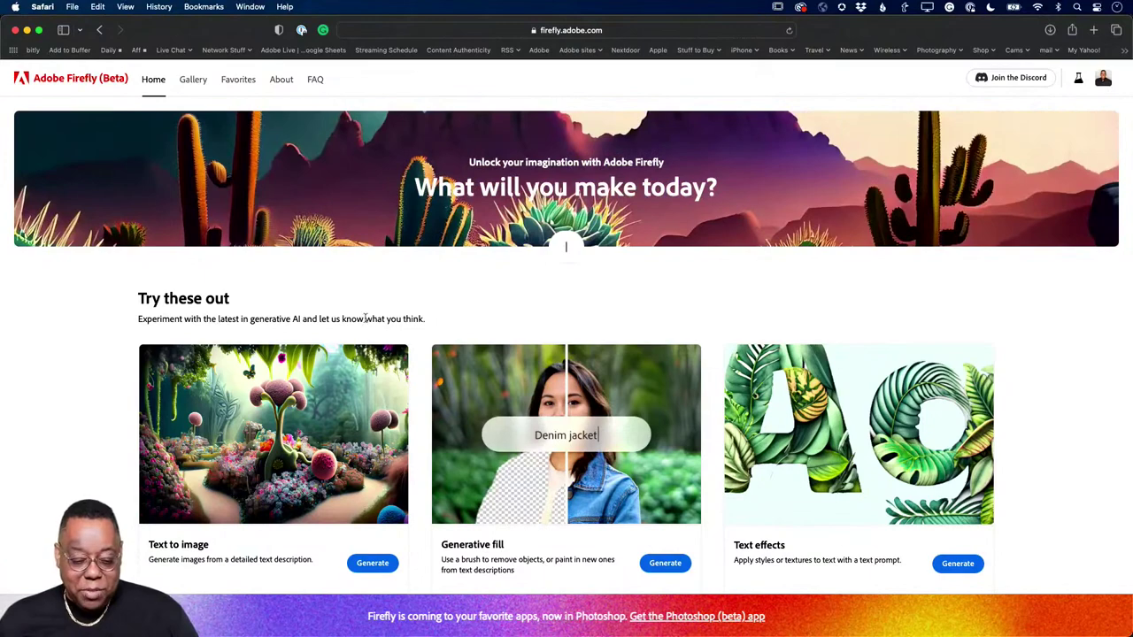
- Start Text to image from the sample goldfinch prompt and generate images for the prompt "goldfish in a tree"
click(373, 563)
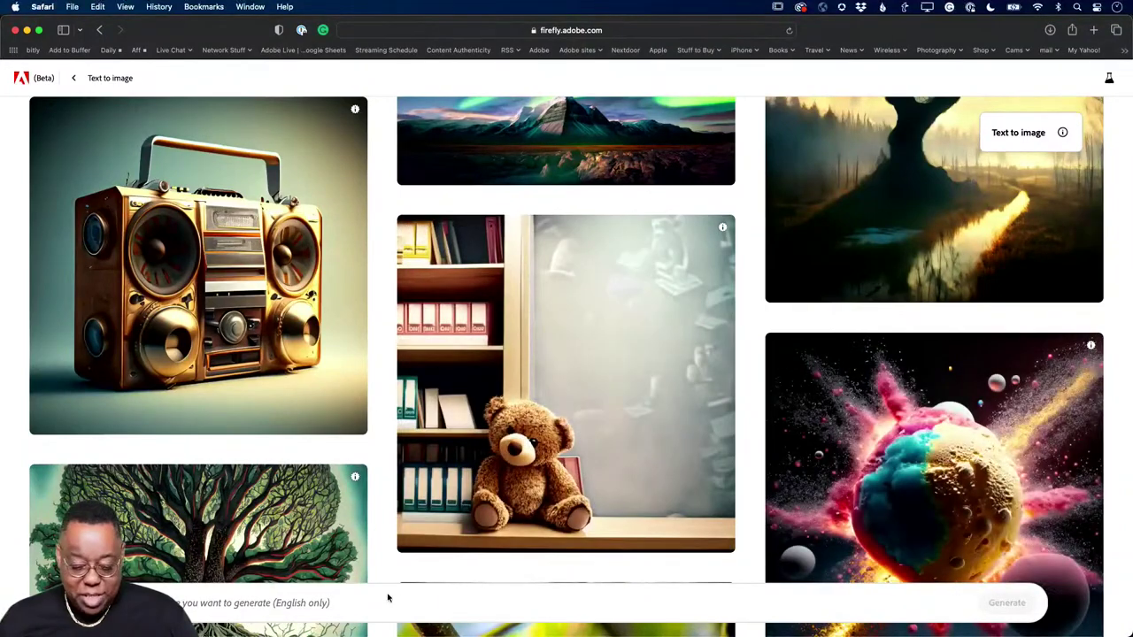
scroll(831, 503, down, 10)
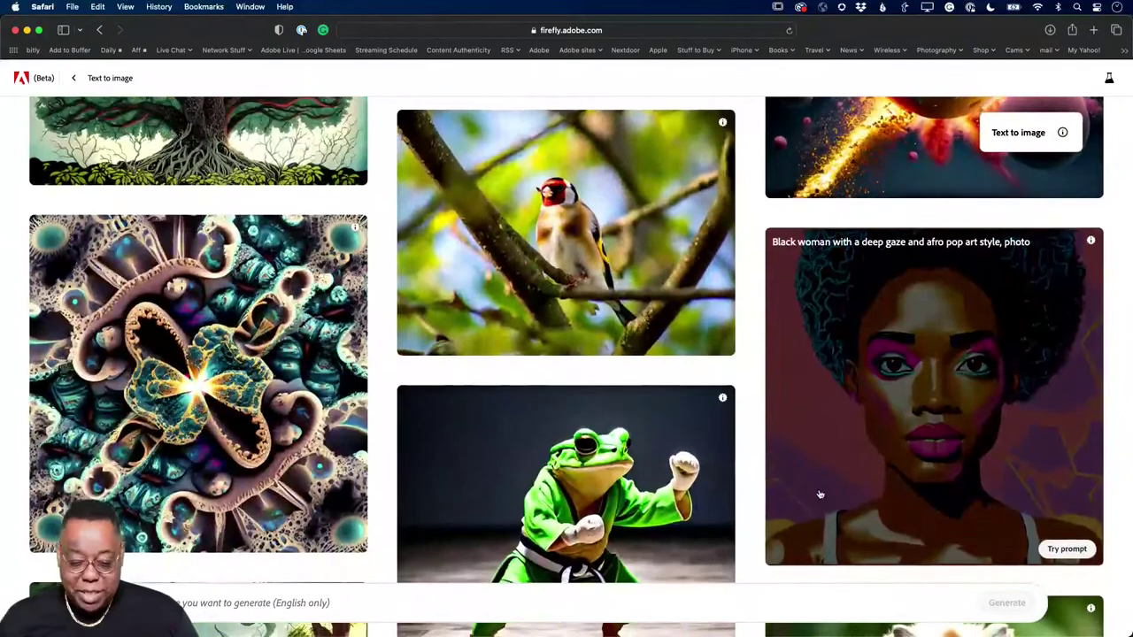
click(695, 339)
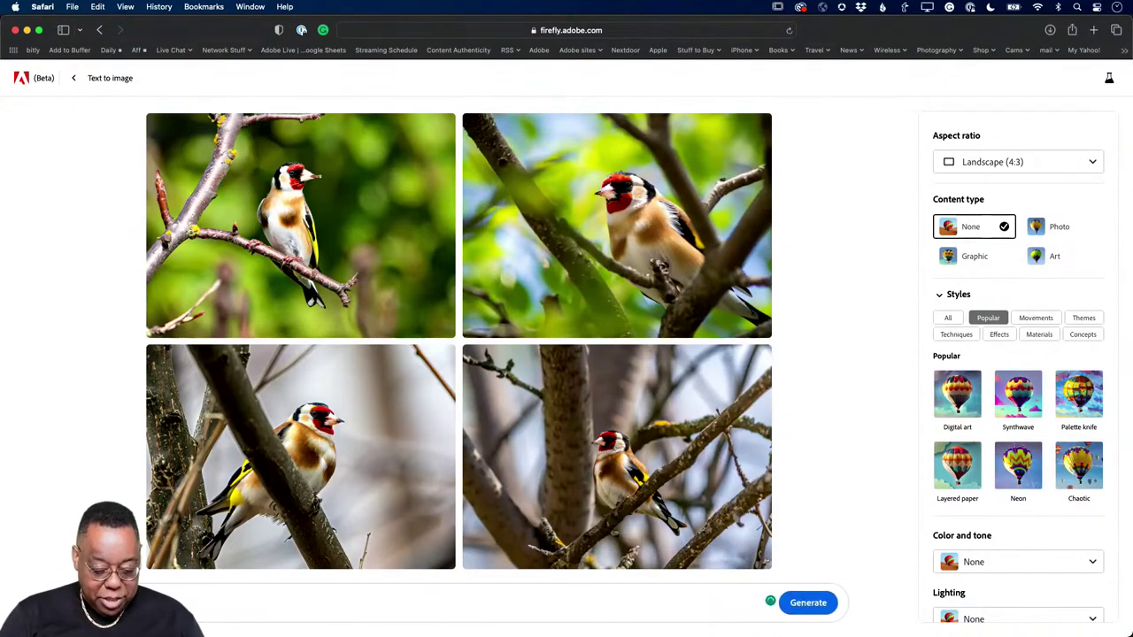
click(801, 606)
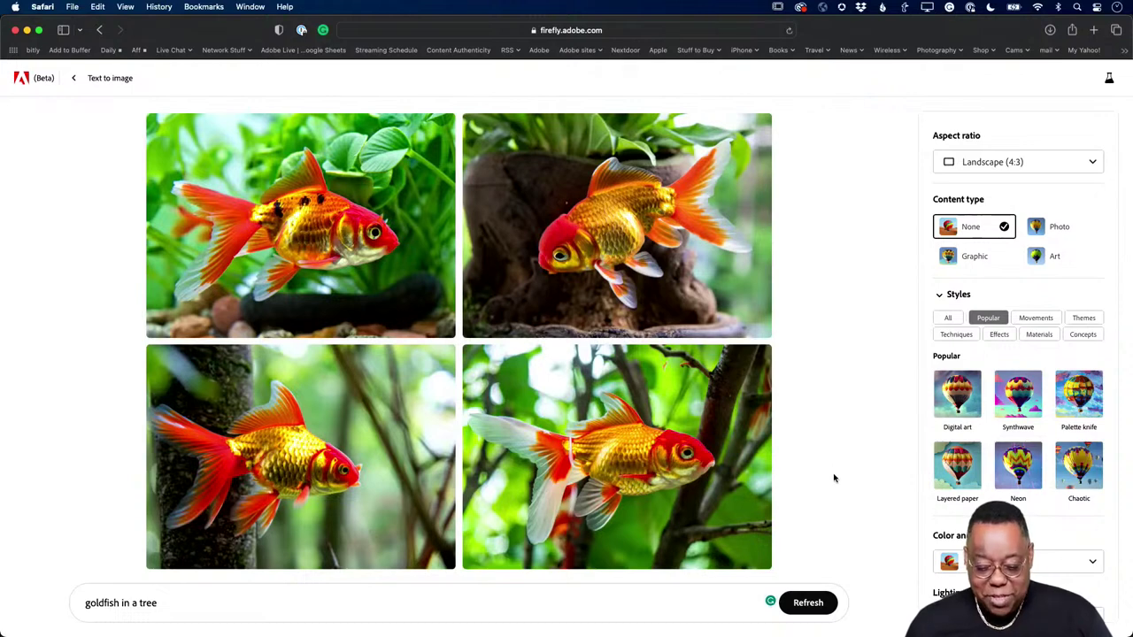
mouse_move(671, 462)
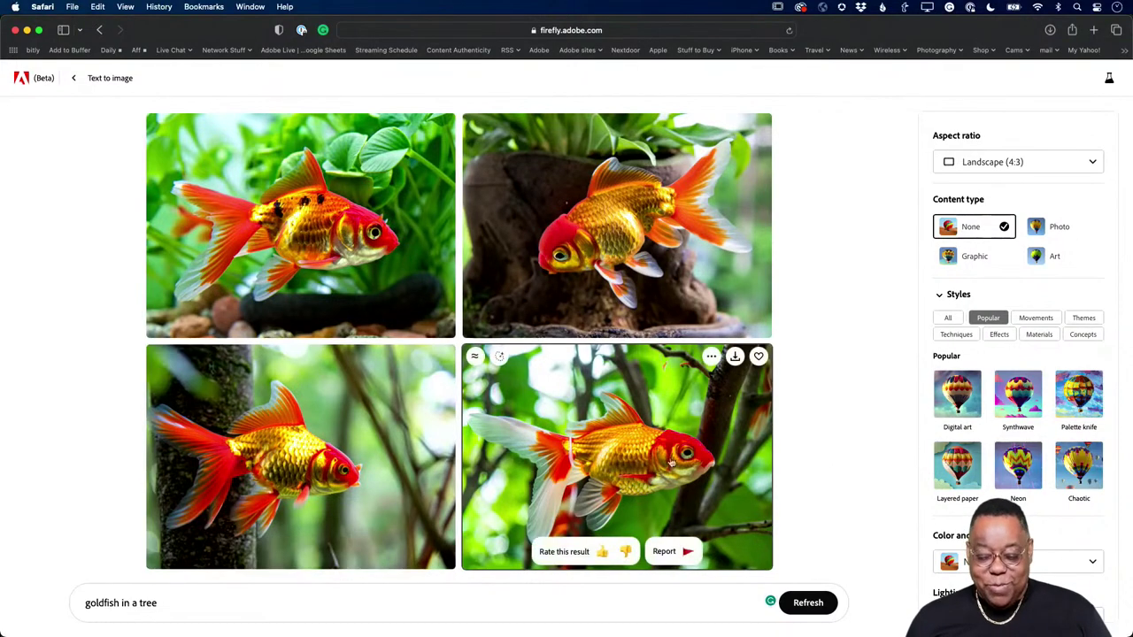
- Return to the home page, open Text effects and try the sample prompt of the wool yarn letter S
click(75, 81)
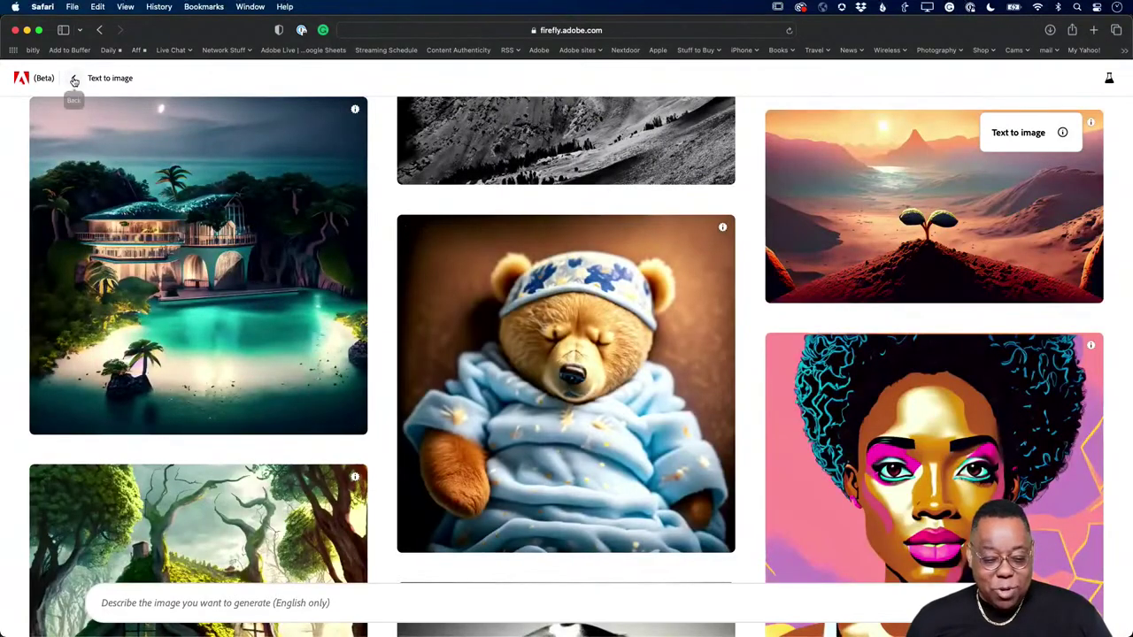
click(75, 82)
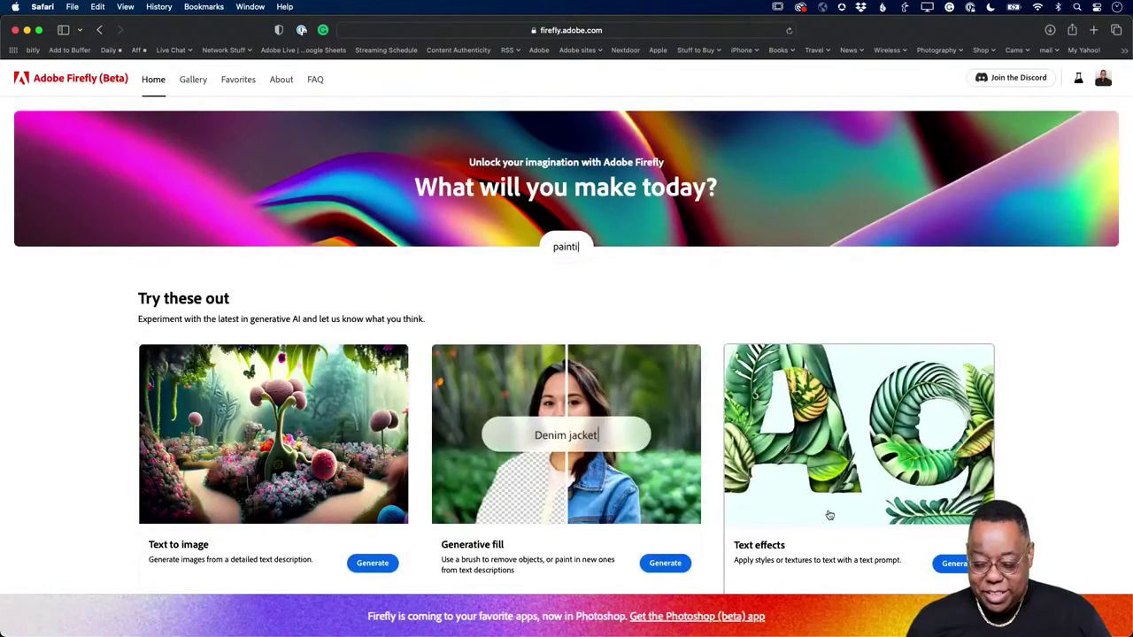
click(945, 563)
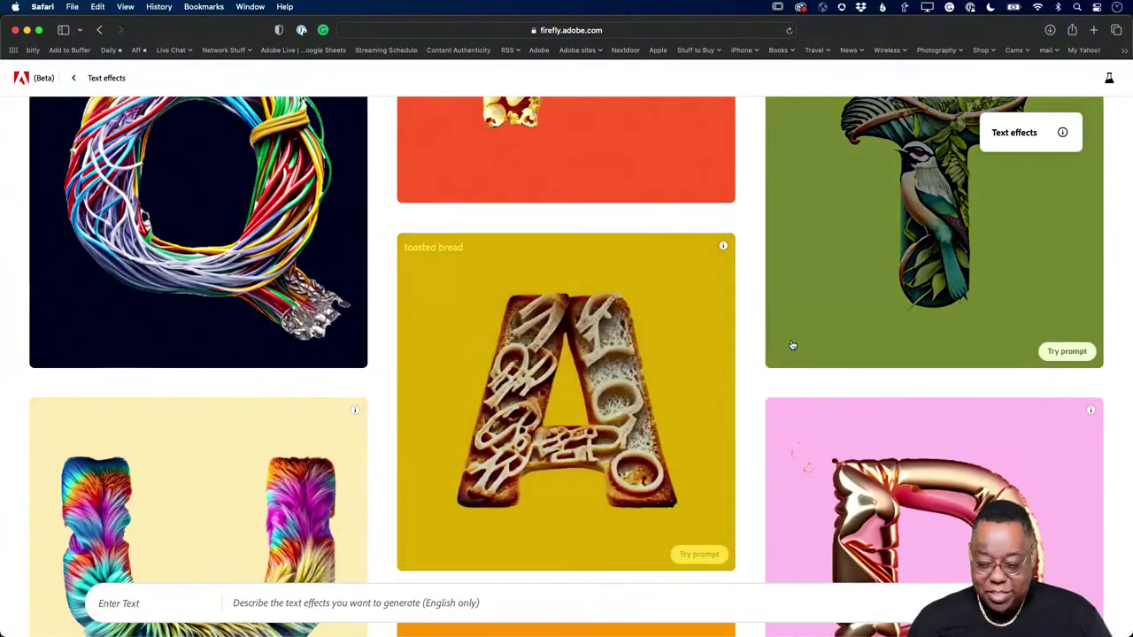
scroll(682, 475, down, 3)
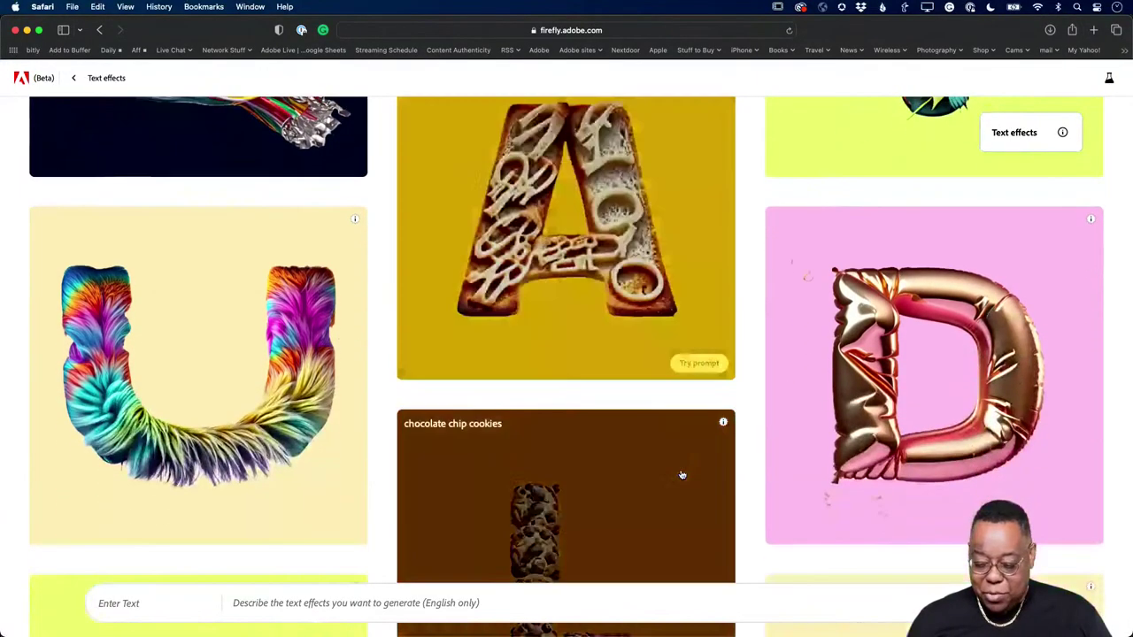
scroll(682, 475, down, 10)
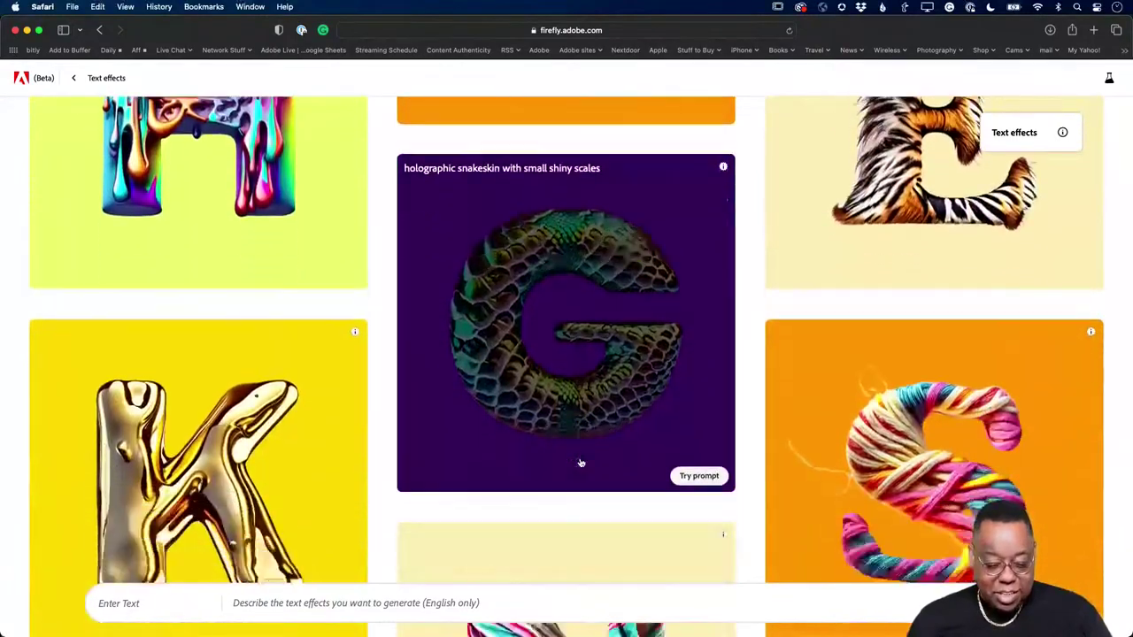
click(948, 403)
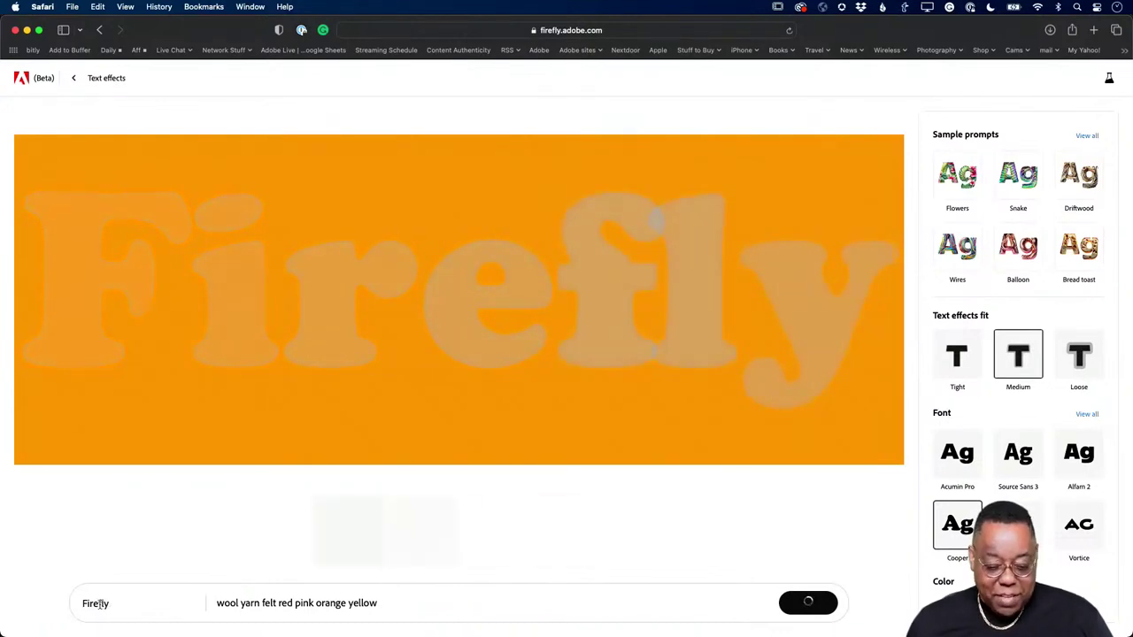
- Replace the sample word Firefly with the text "Adobe Live"
double_click(97, 604)
text(Ado)
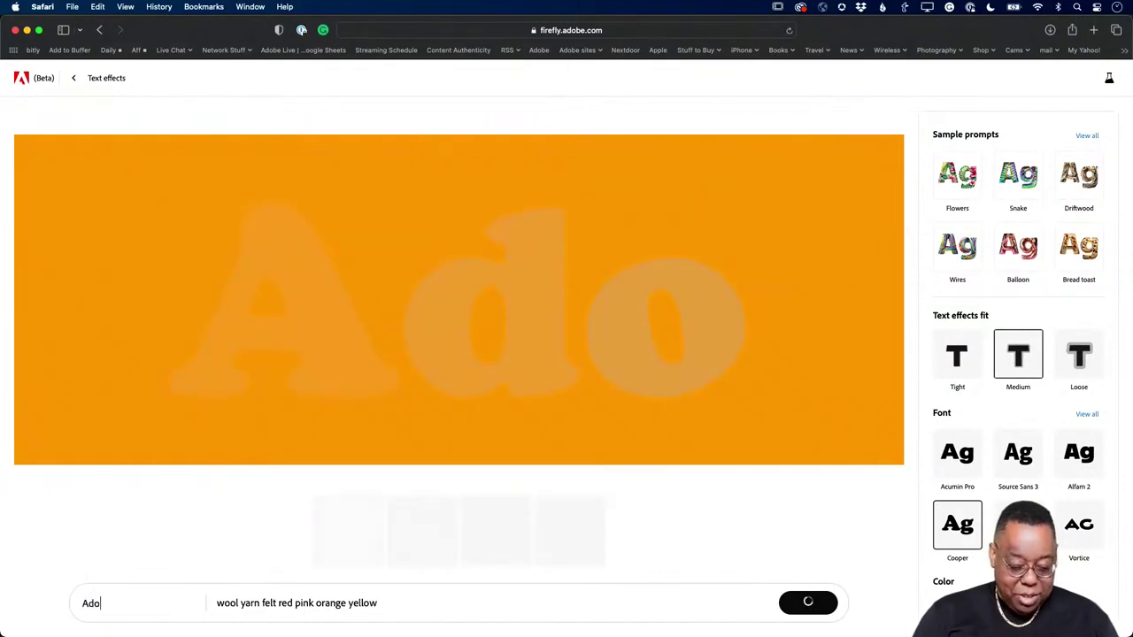
text(be Live)
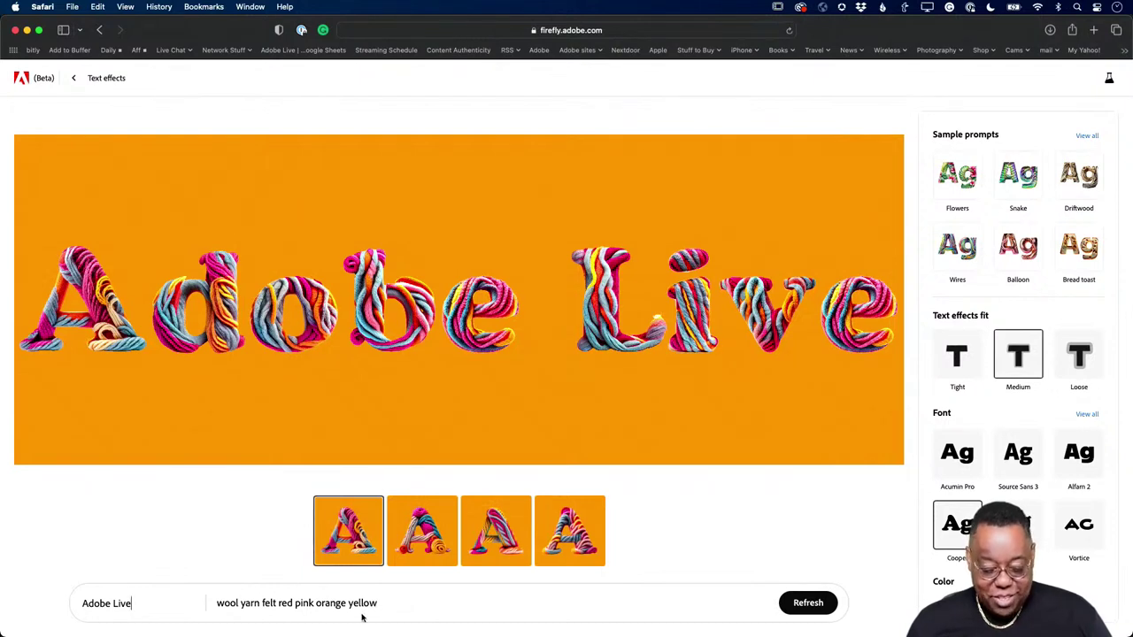
- Change the effect prompt to "wool yarn felt red purple blue orange" and generate the new text effect
double_click(301, 602)
text(p)
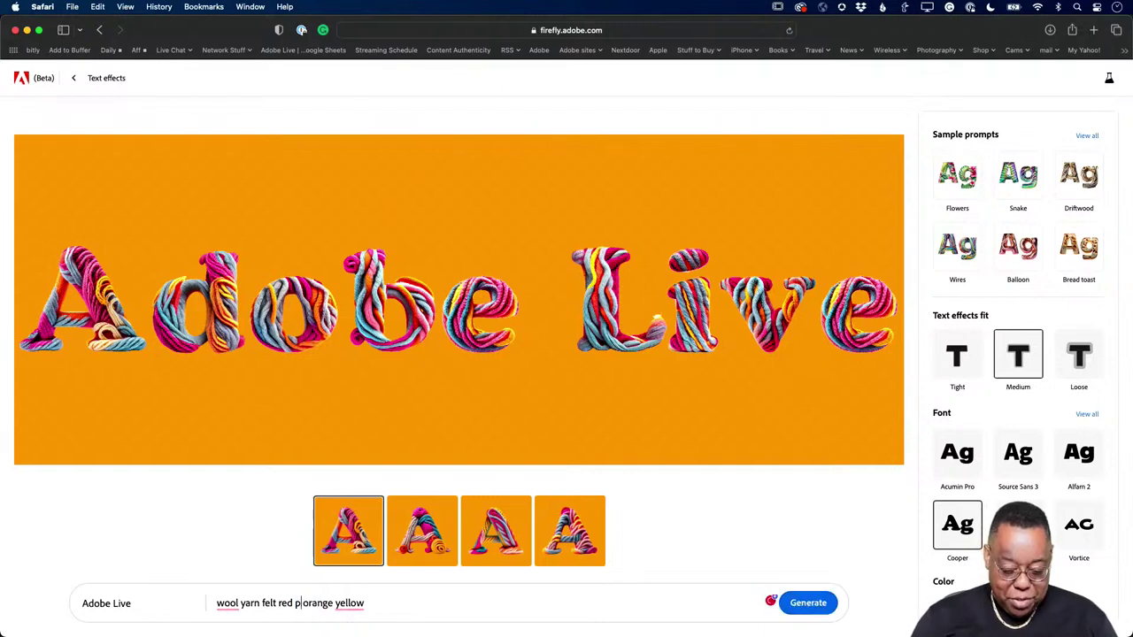
text(urple)
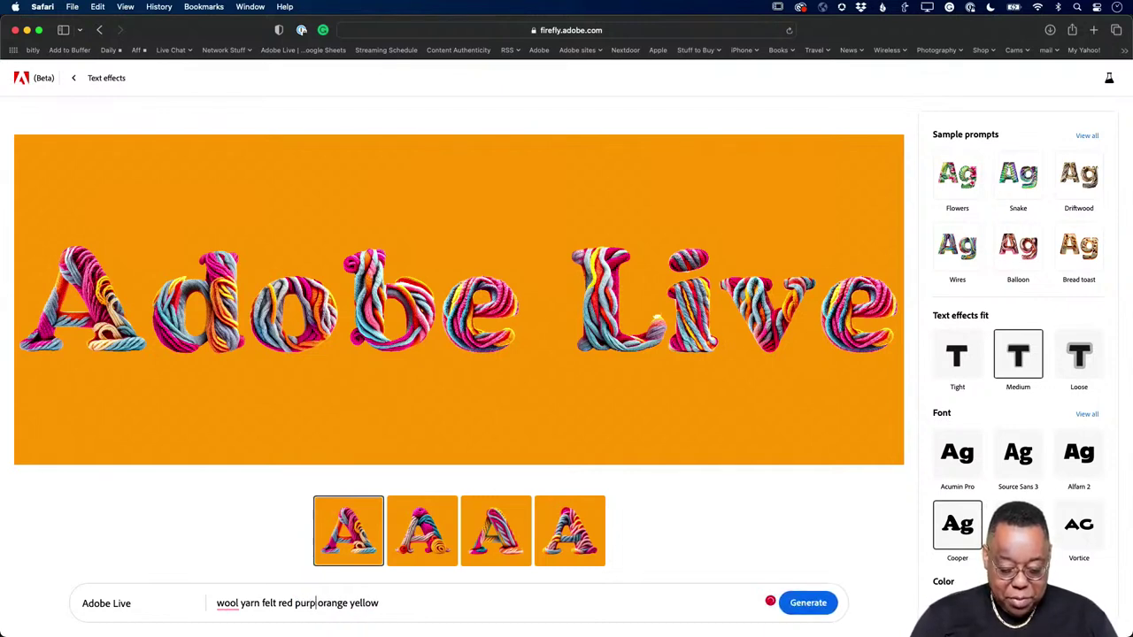
double_click(344, 603)
text(blue)
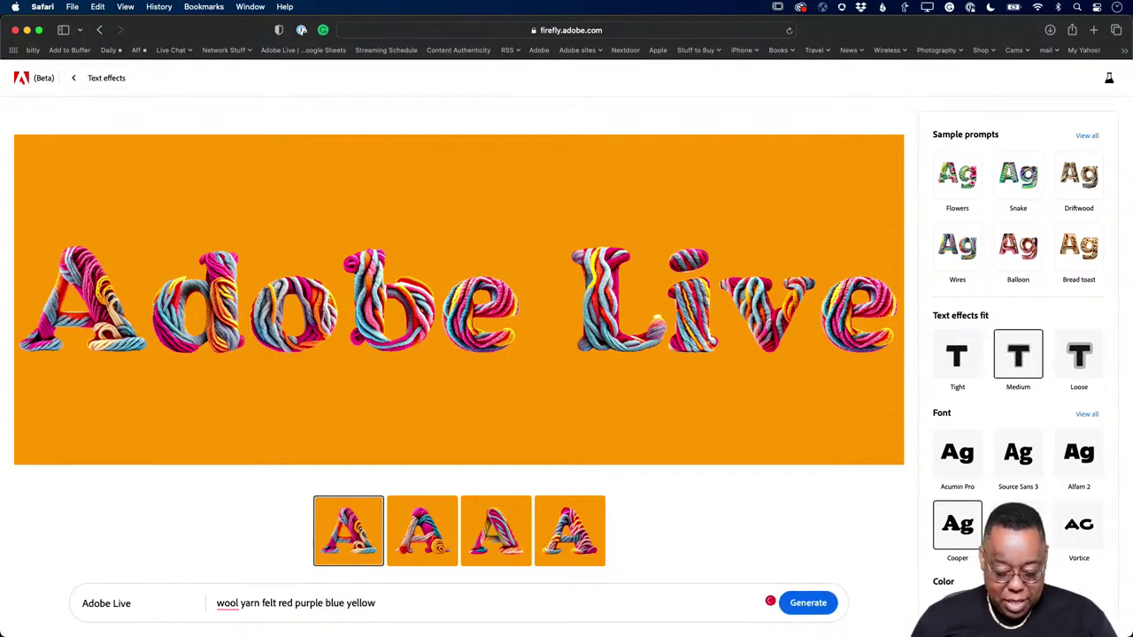
double_click(362, 603)
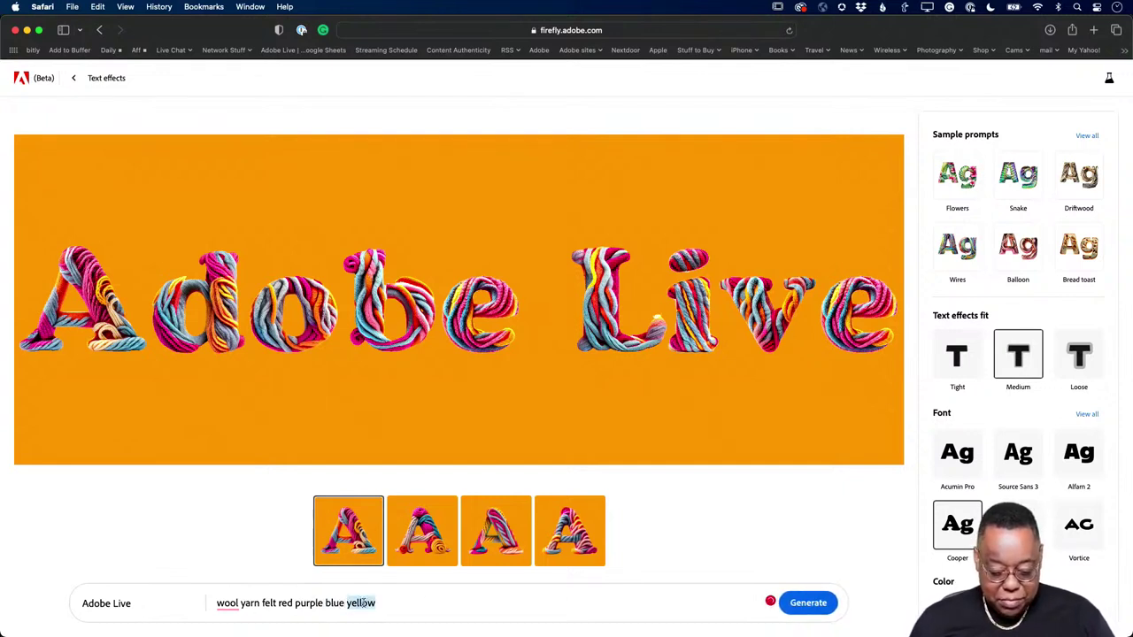
text(orga)
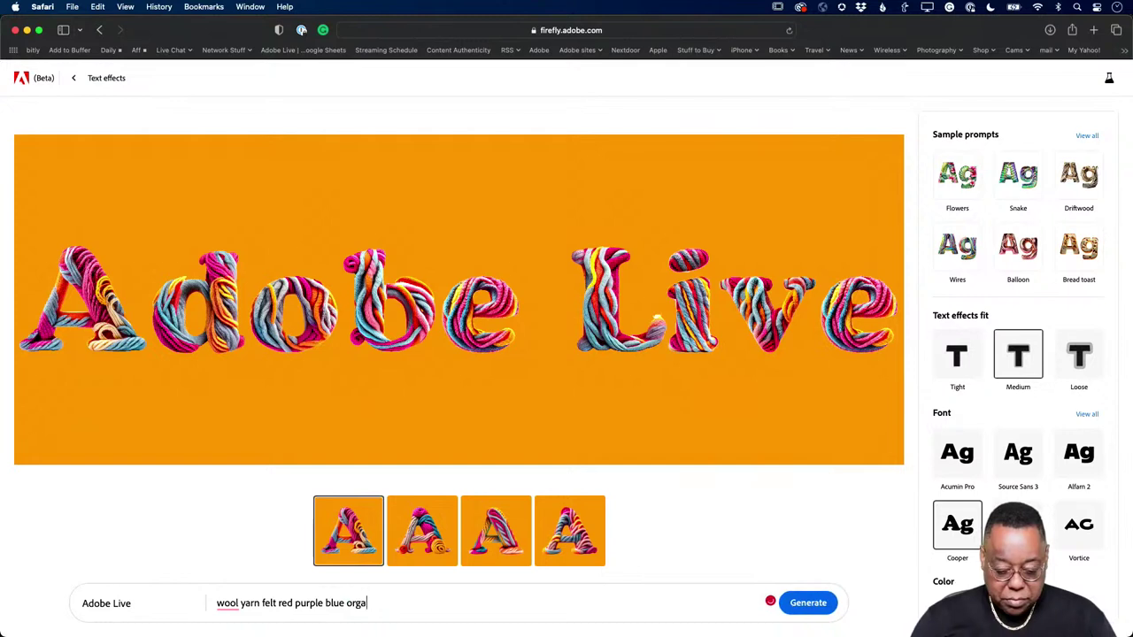
key(BackSpace)
key(BackSpace)
text(ange)
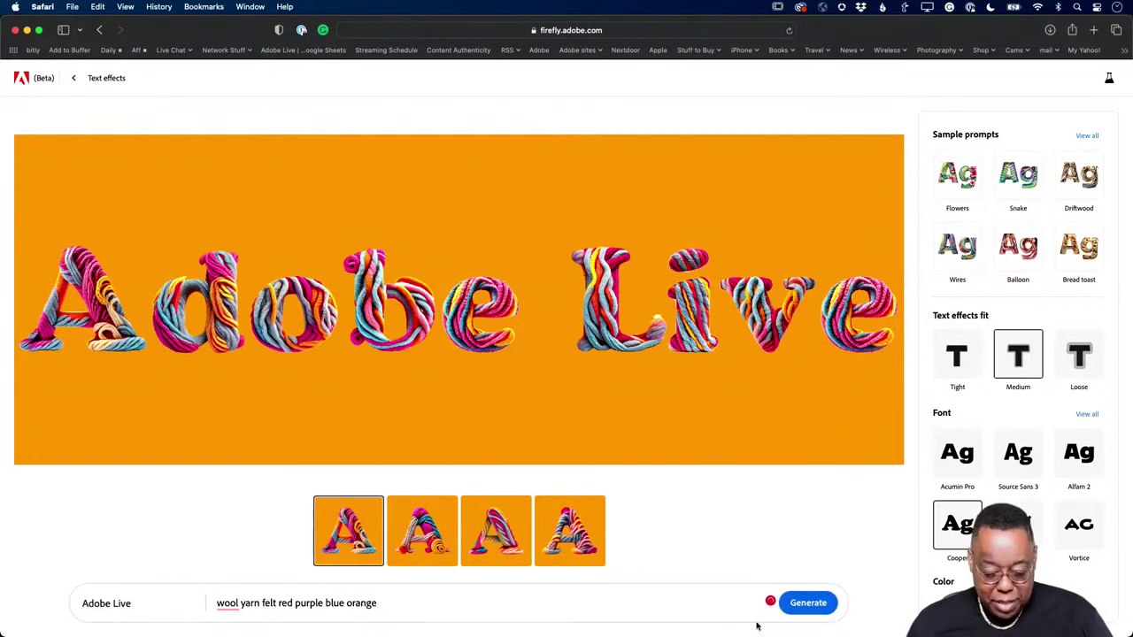
click(807, 603)
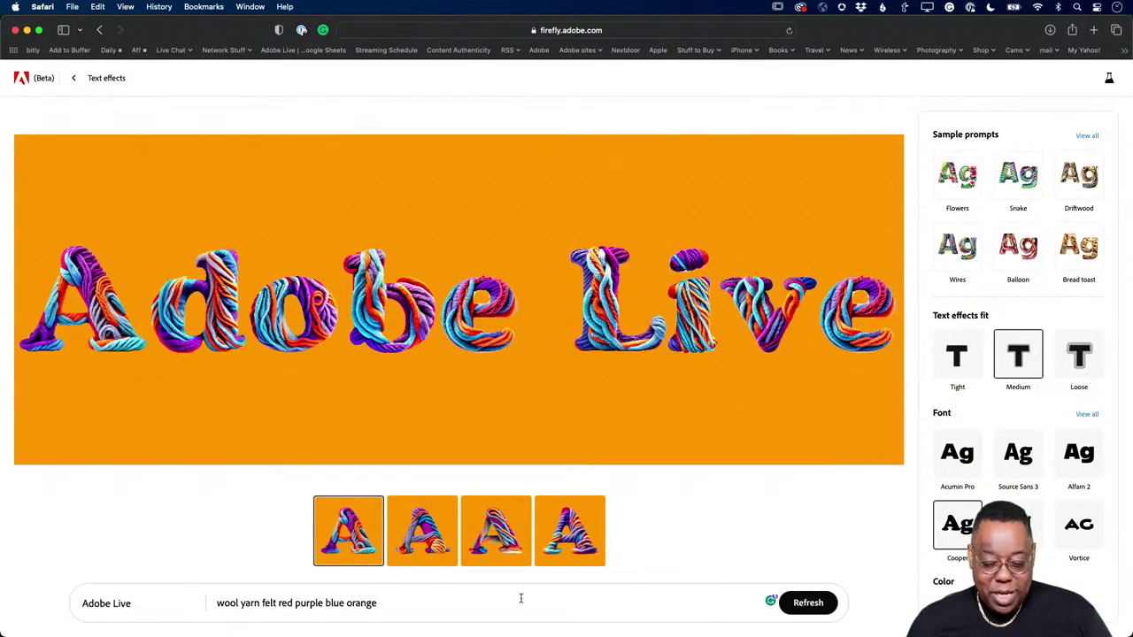
- Set the background color of the Adobe Live text effect to white
mouse_move(352, 334)
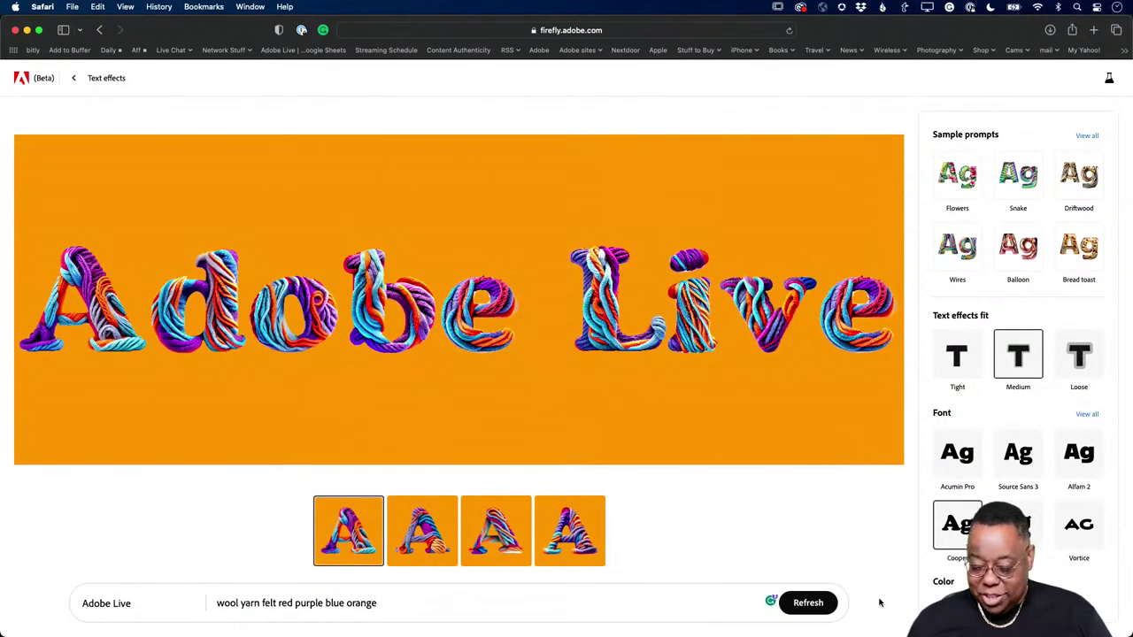
scroll(1017, 354, down, 3)
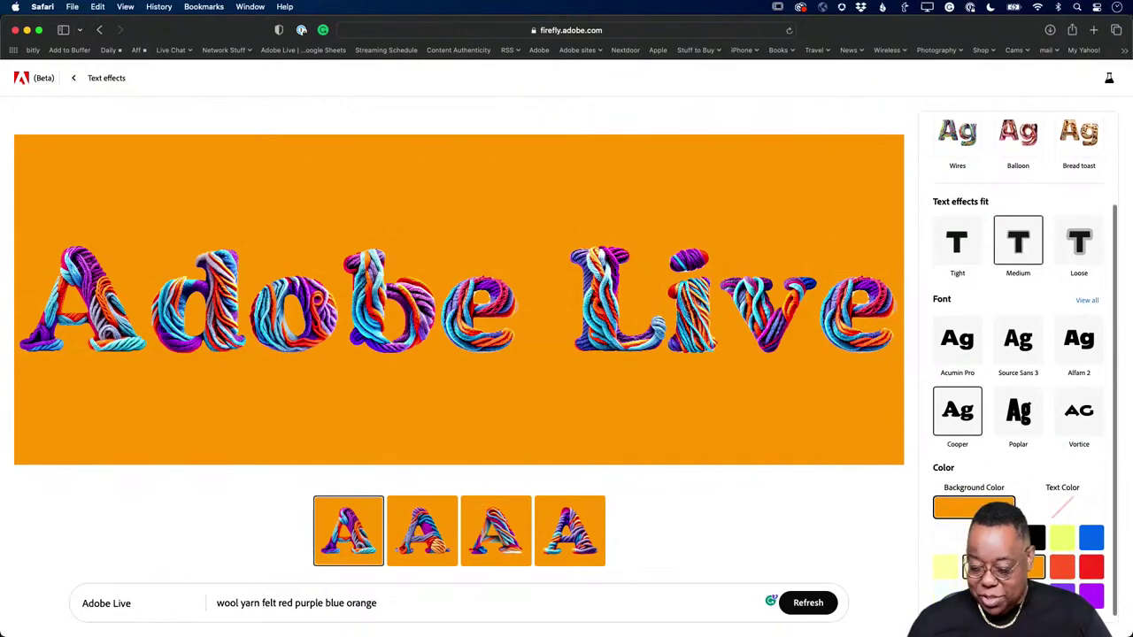
click(946, 540)
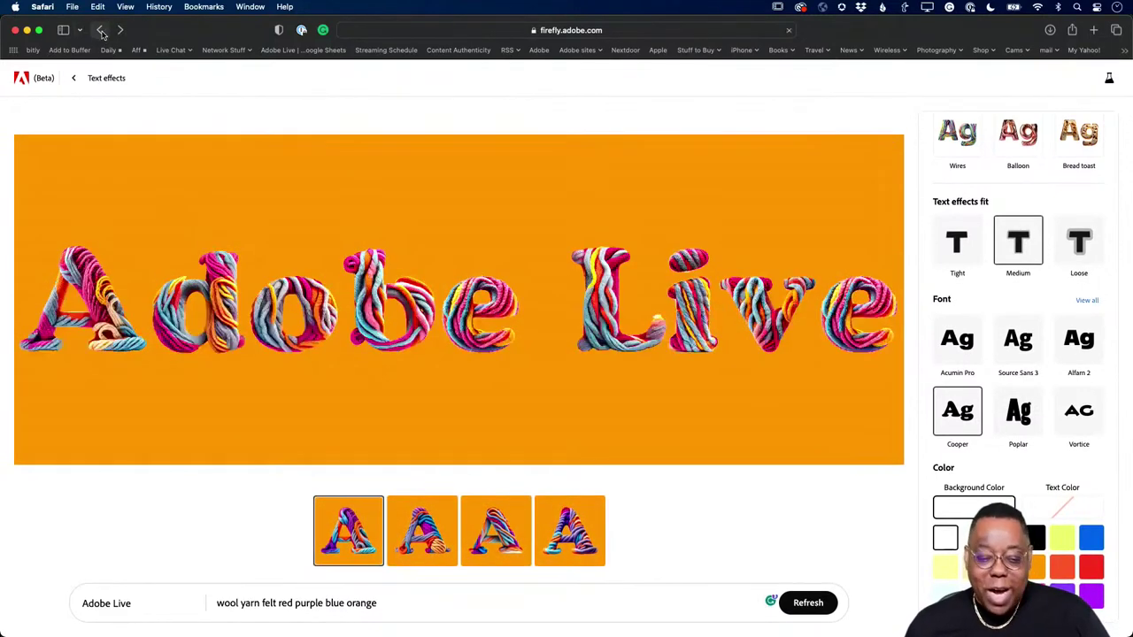
- Return to the home page, open Generative fill and upload the photo of the woman in the red leather coat
click(74, 78)
click(75, 79)
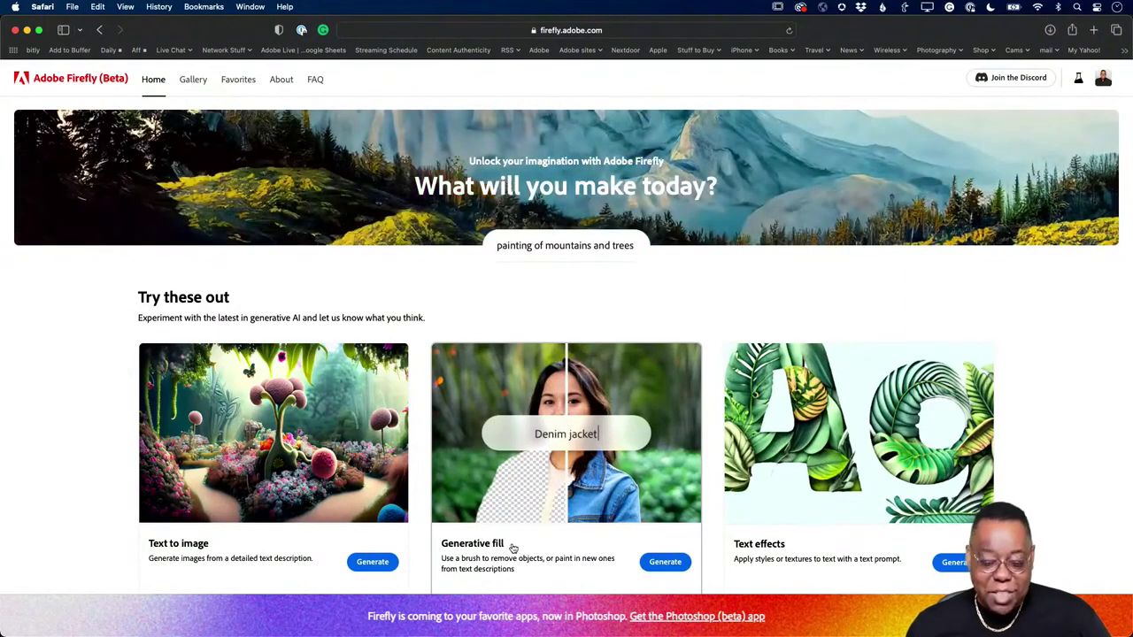
scroll(512, 548, down, 2)
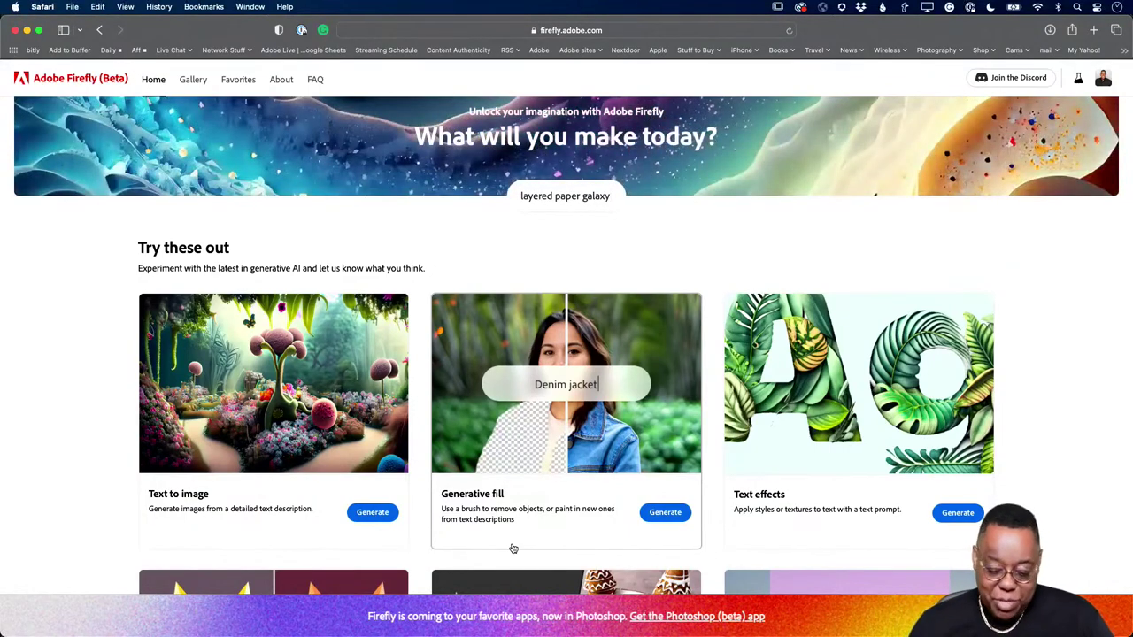
click(665, 513)
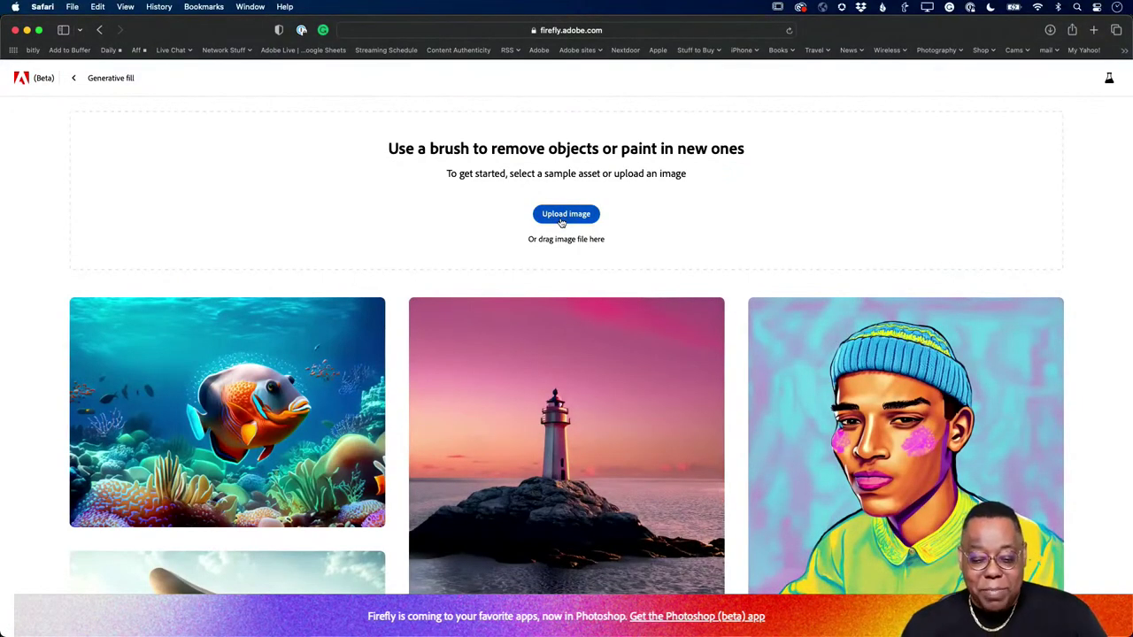
click(561, 221)
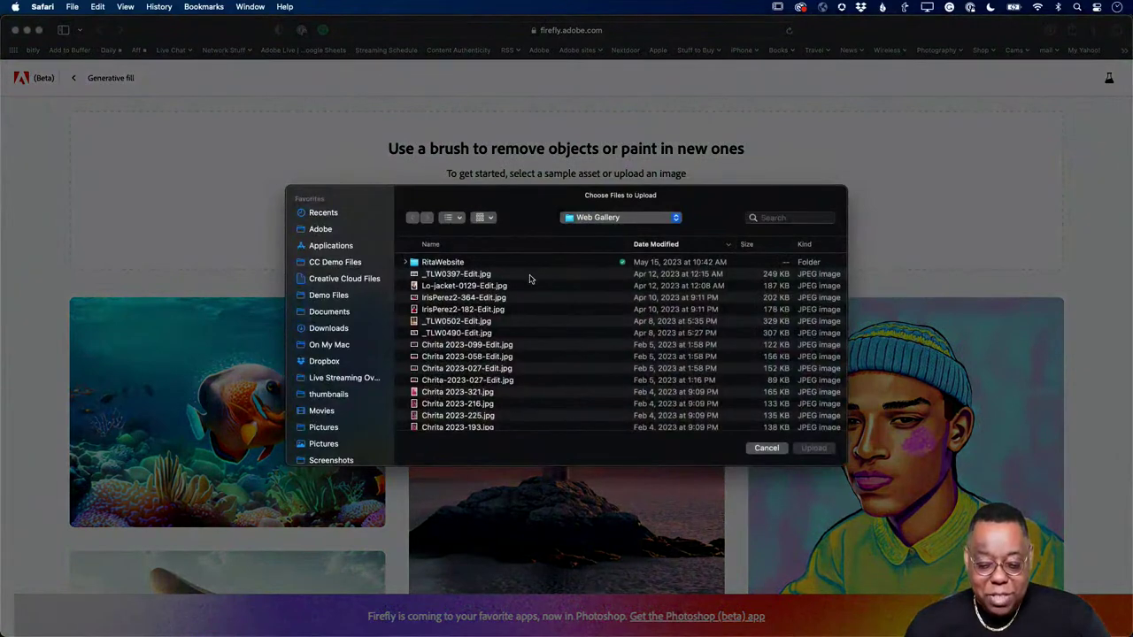
double_click(478, 395)
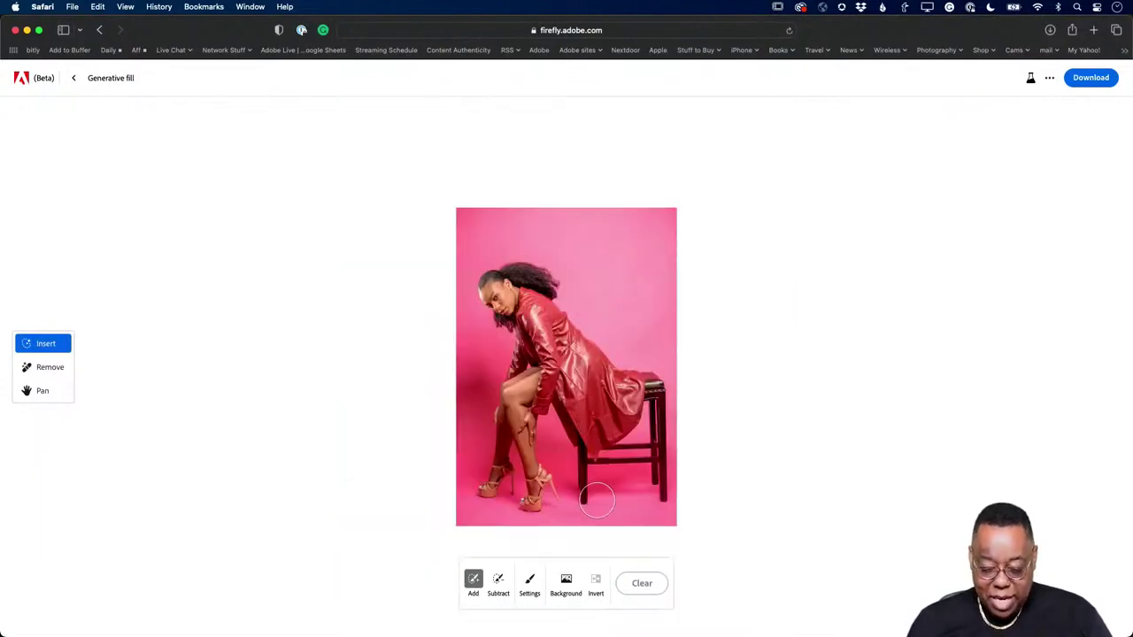
- Remove the photo's background and generate a replacement with the prompt "airport waiting area"
click(566, 586)
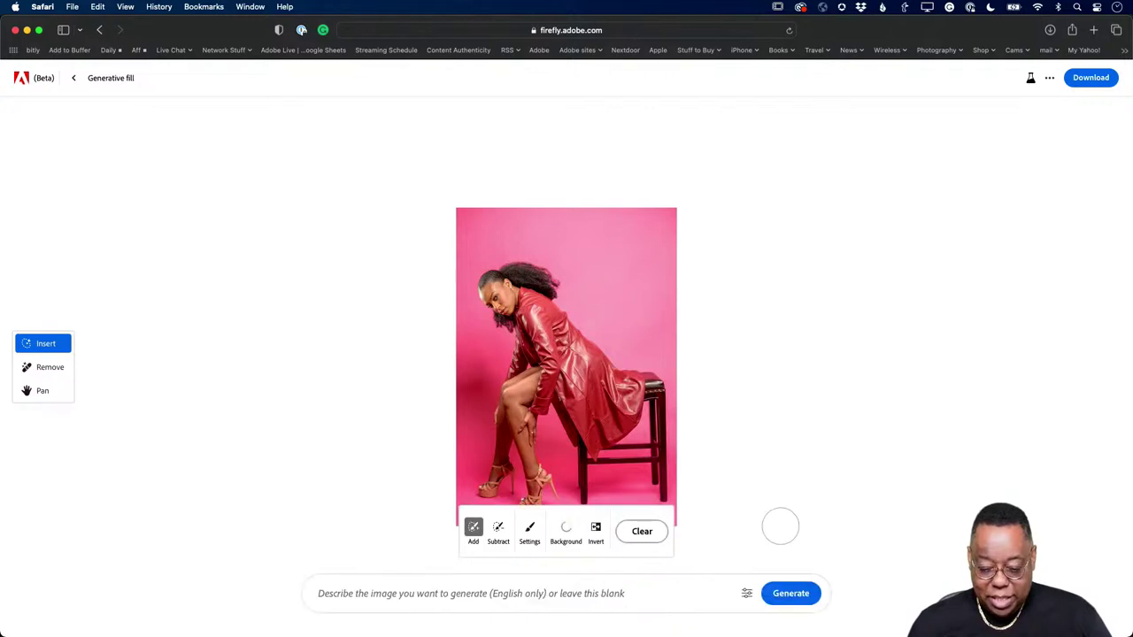
click(509, 598)
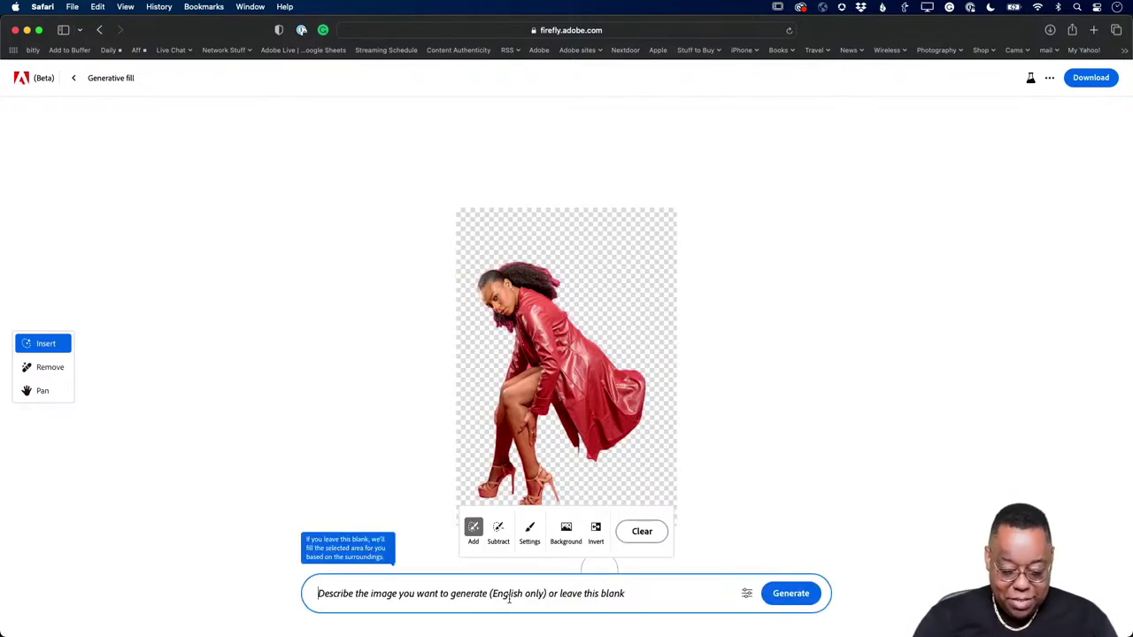
text(airport)
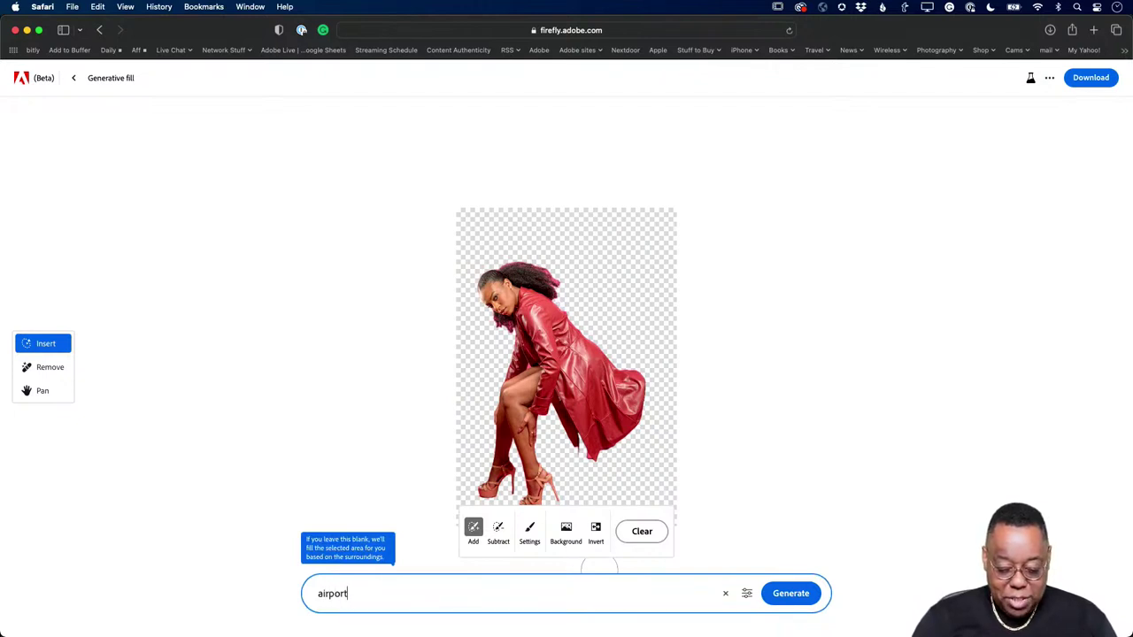
text( wia)
key(BackSpace)
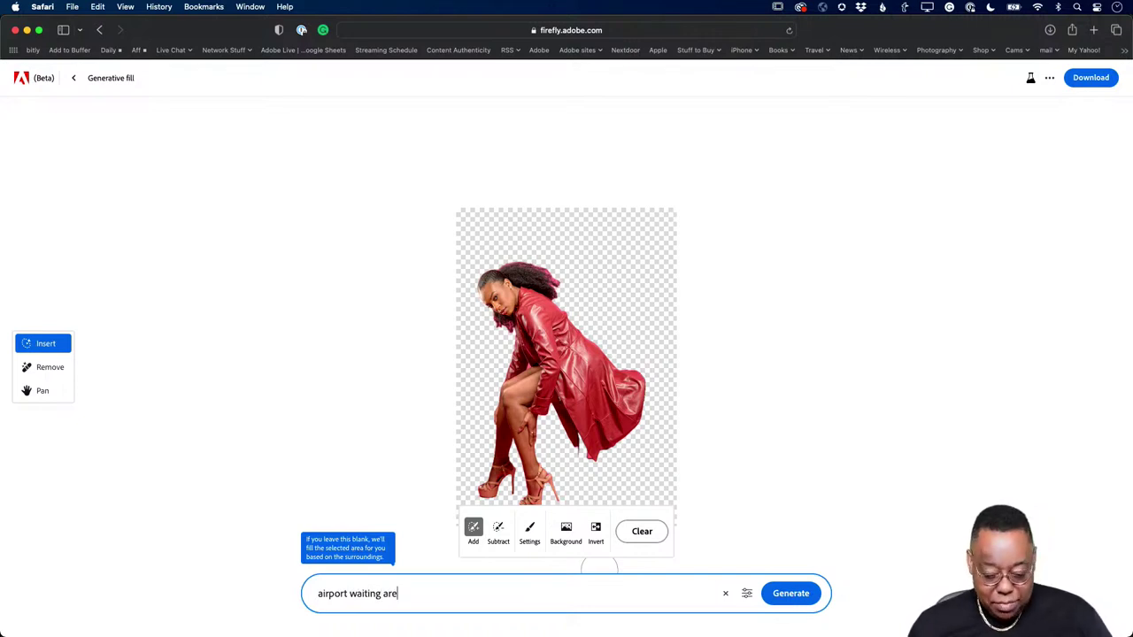
click(800, 593)
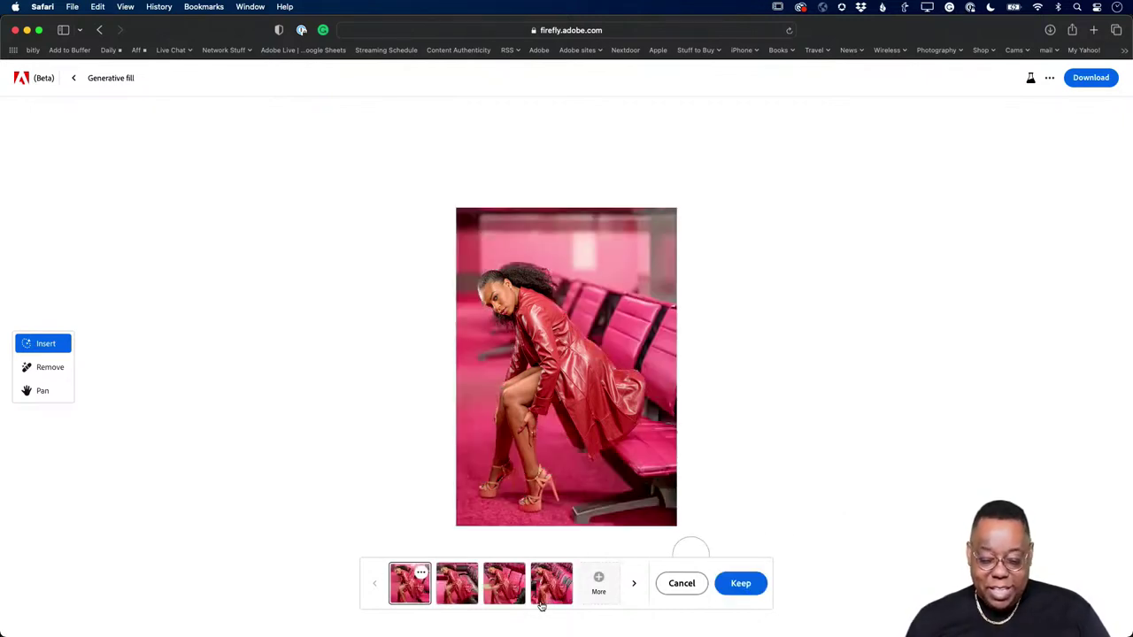
- Compare the generated airport waiting area backgrounds and keep the third variation, with rows of pink seats and a black bag
click(456, 591)
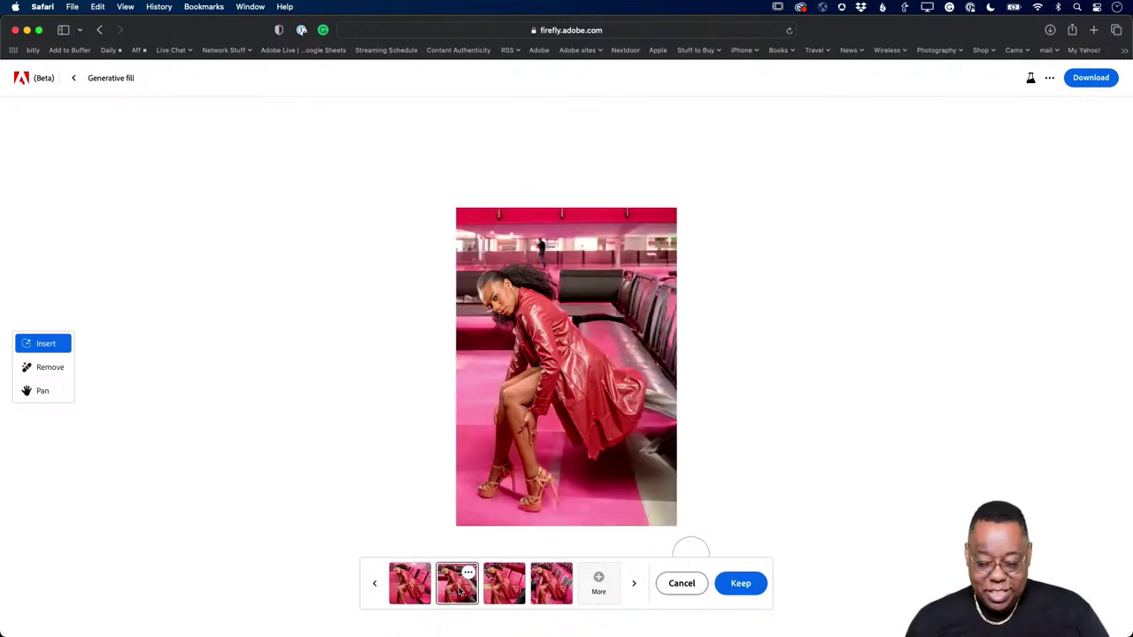
click(514, 591)
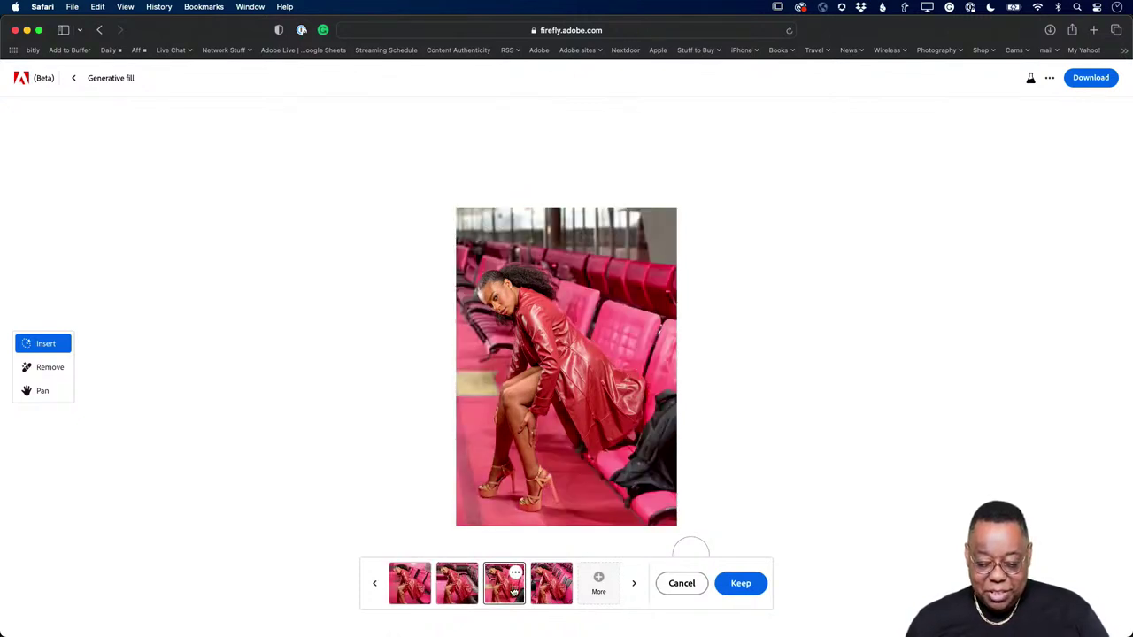
click(455, 592)
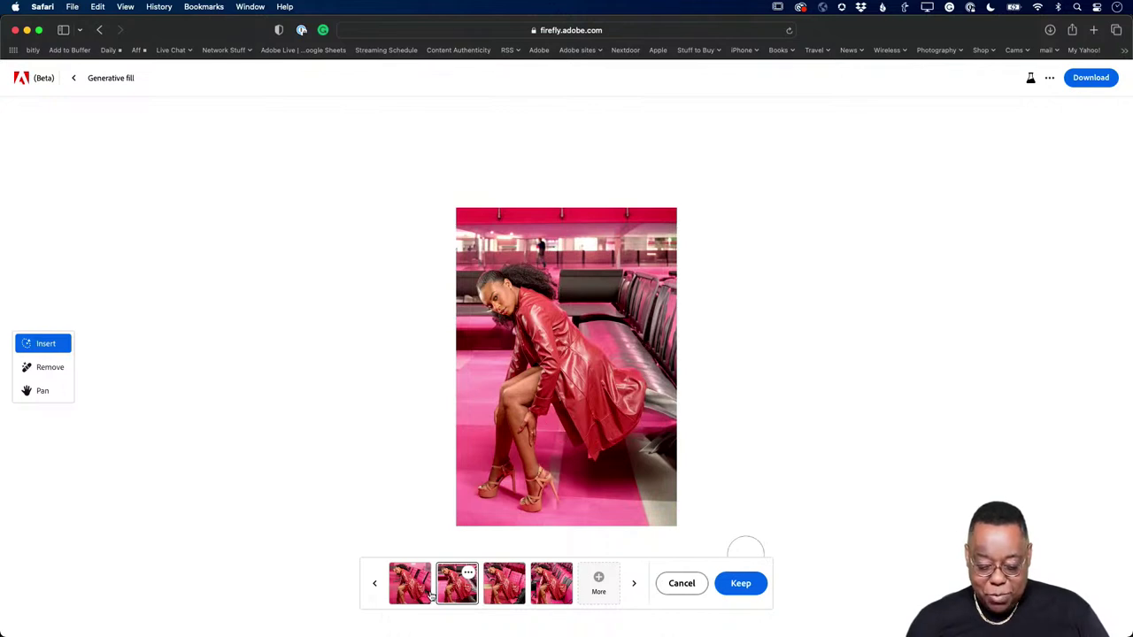
click(507, 594)
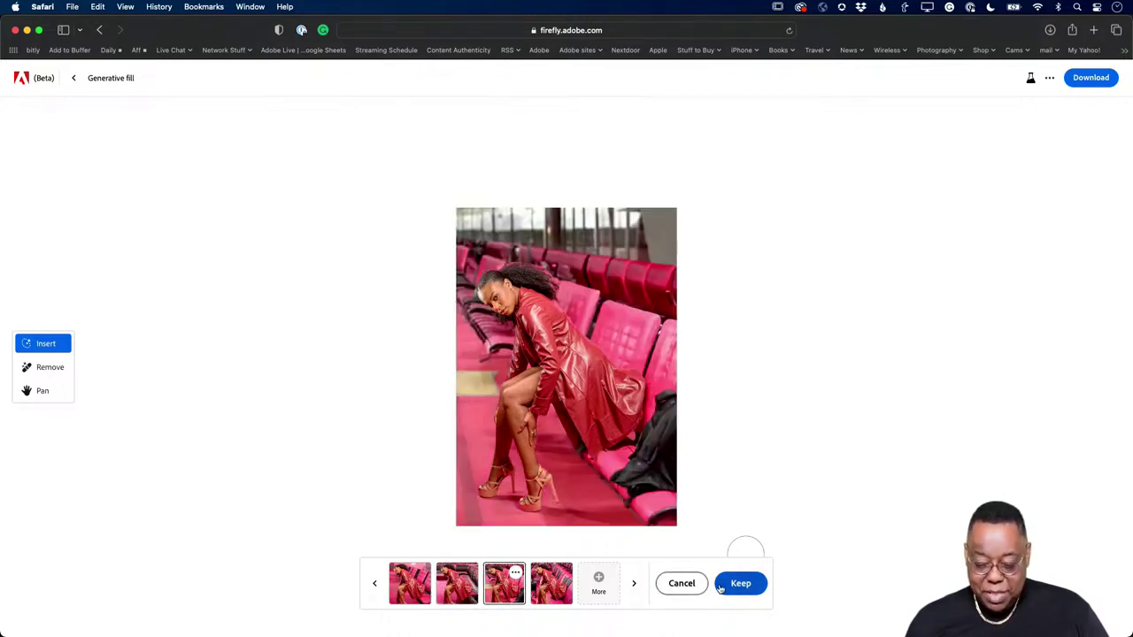
click(747, 585)
- Brush out an area below the coat beside the woman's legs and generate a fill with the prompt "suitcase"
drag(555, 407, 553, 485)
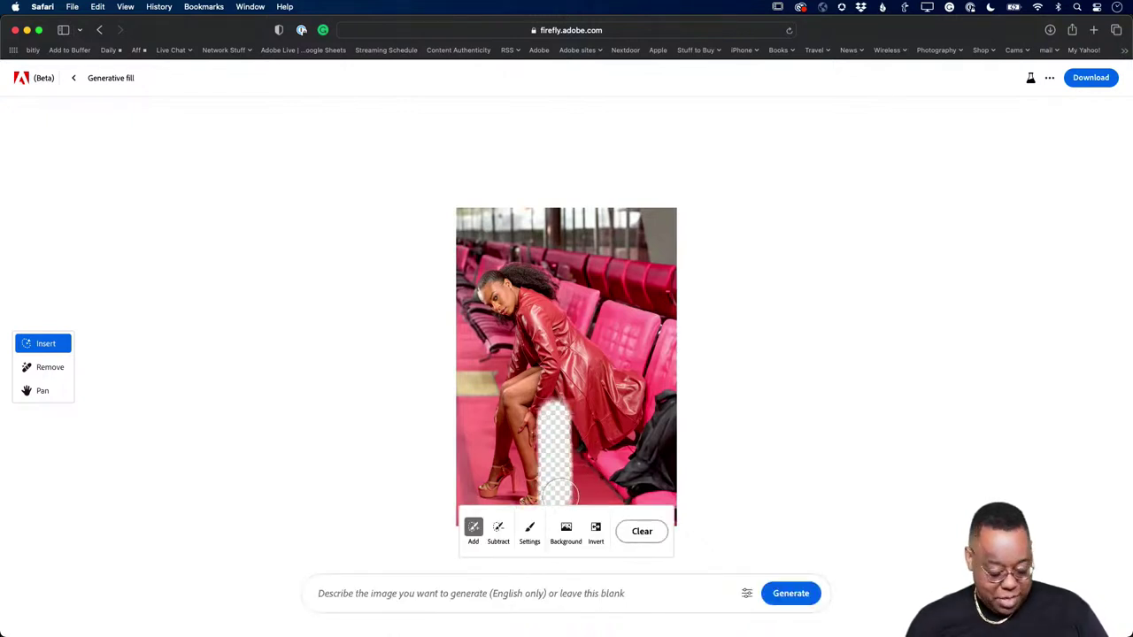
click(641, 531)
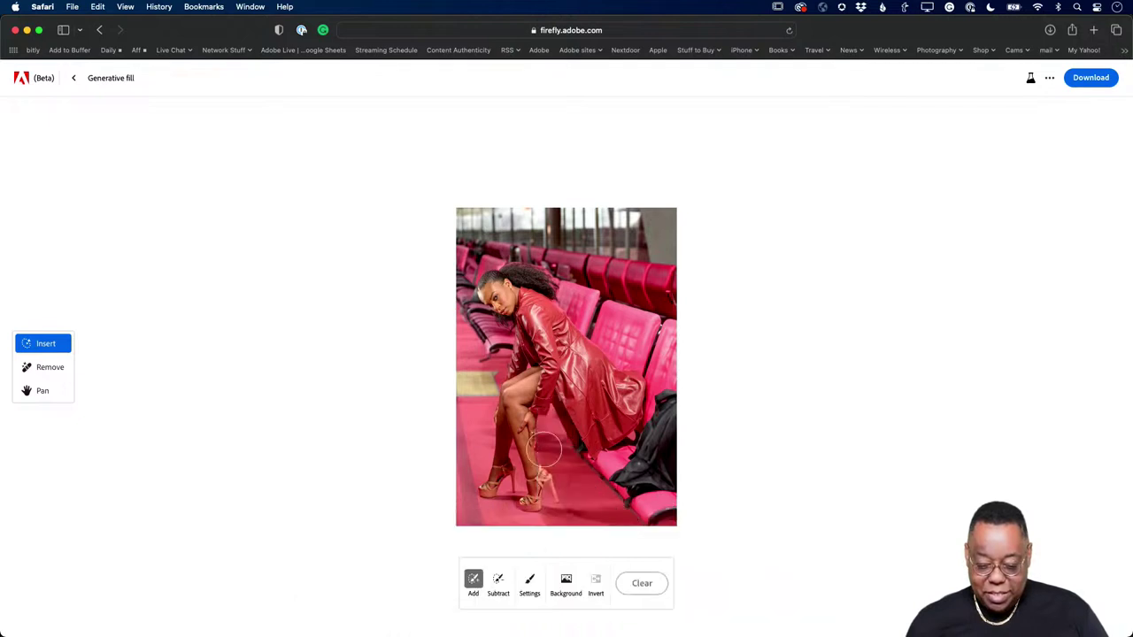
mouse_move(548, 420)
mouse_down()
mouse_move(585, 494)
mouse_move(571, 416)
mouse_move(572, 489)
mouse_move(557, 500)
mouse_up()
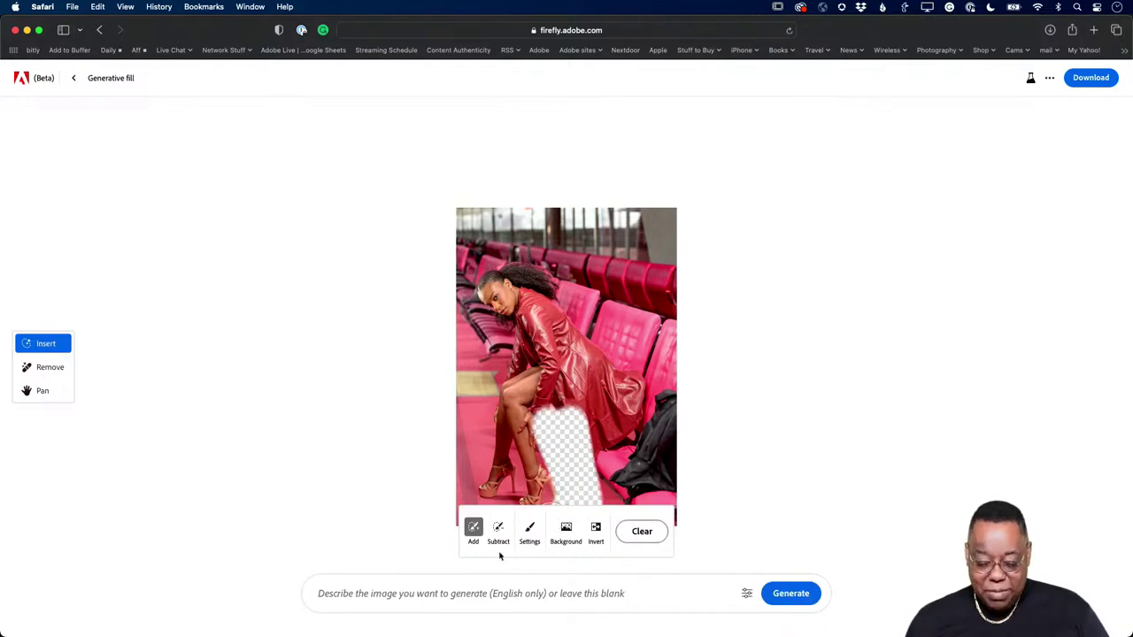
click(462, 600)
text(suitcase)
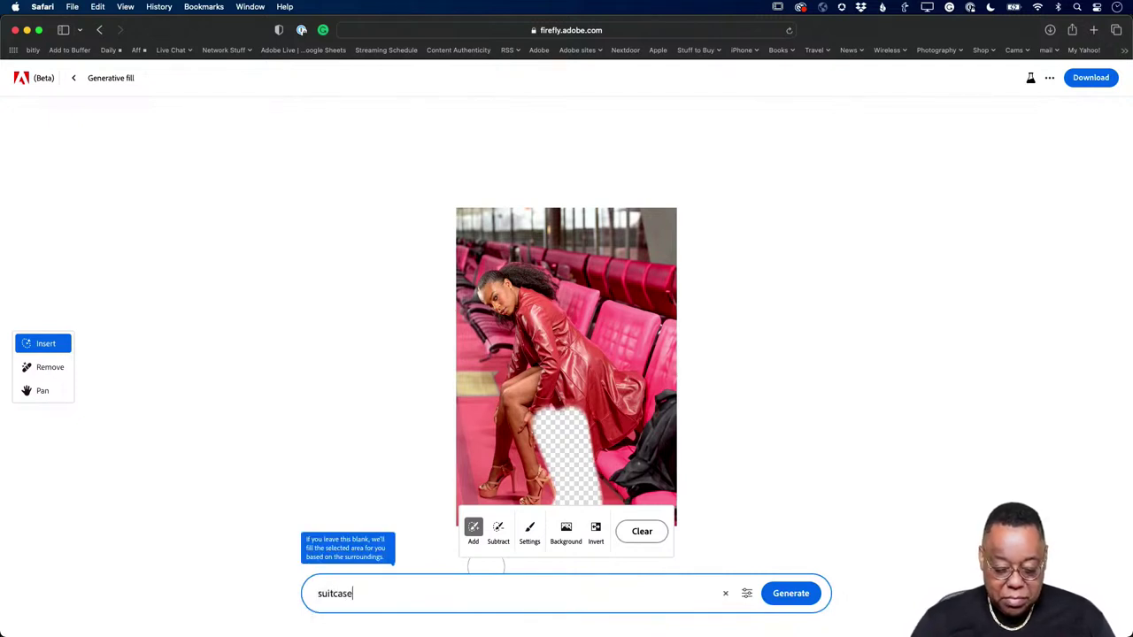
click(790, 593)
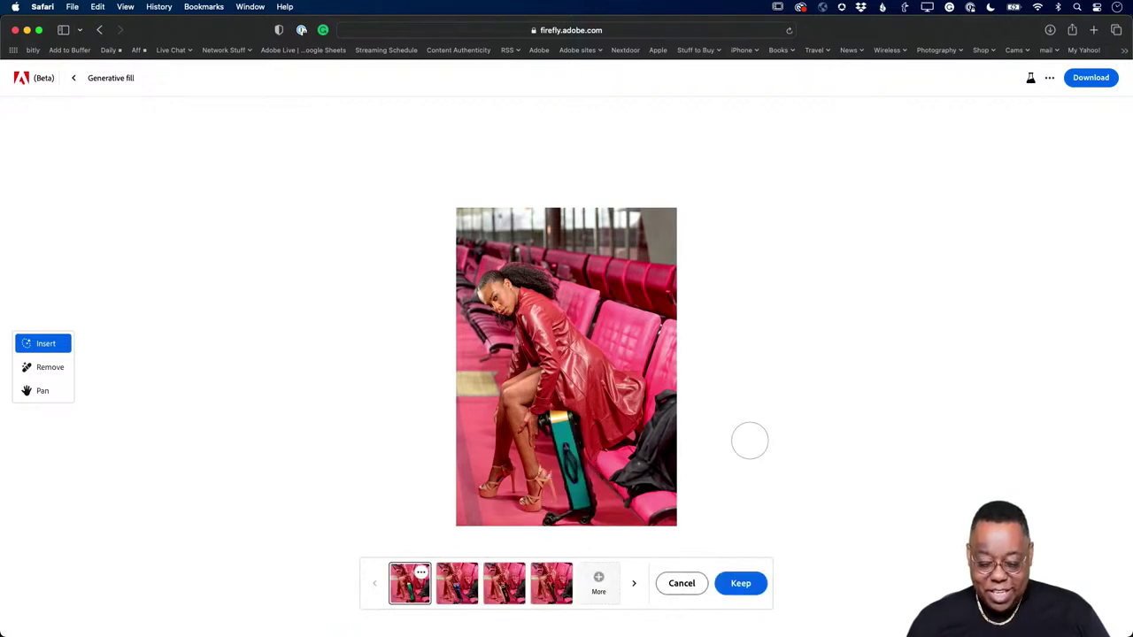
- Compare the suitcase variations, generate more of them, and discard the whole set
click(454, 588)
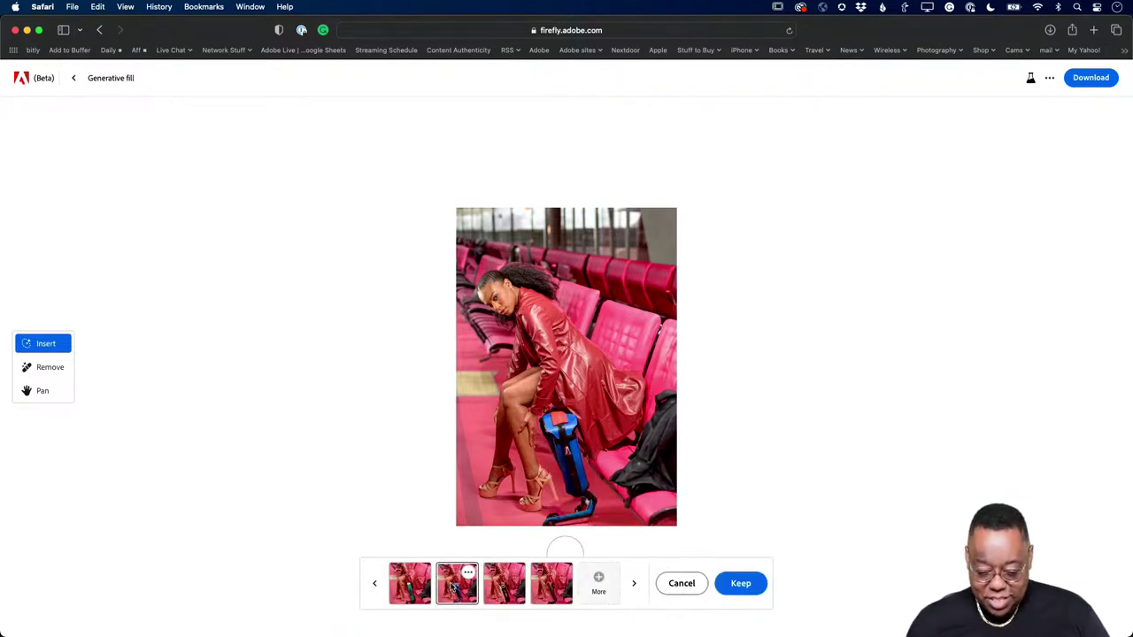
click(498, 589)
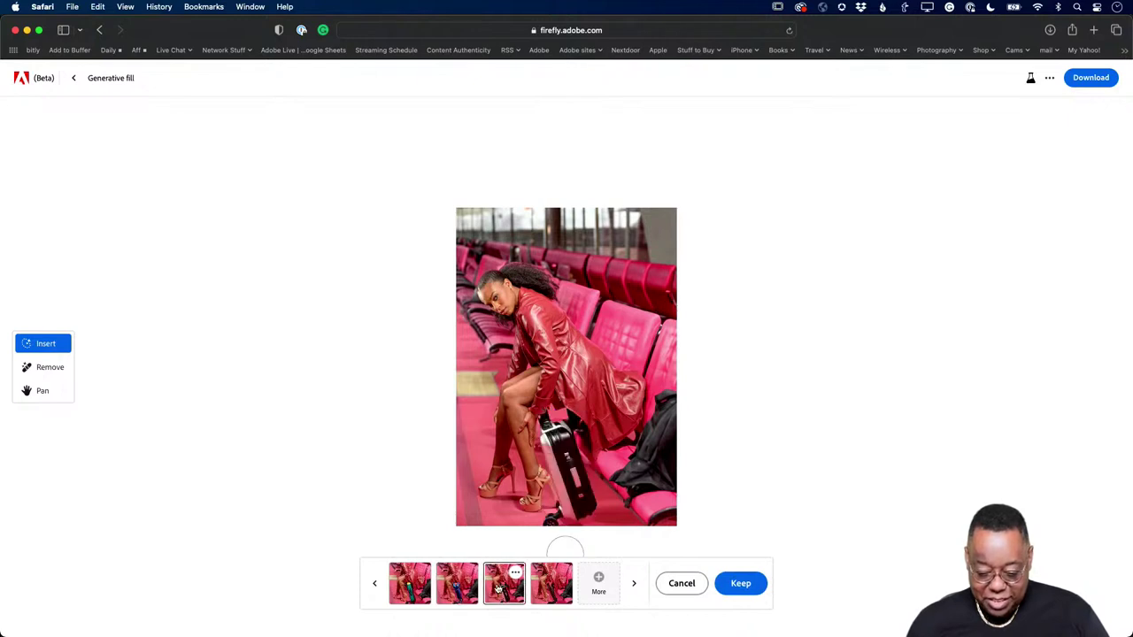
click(553, 599)
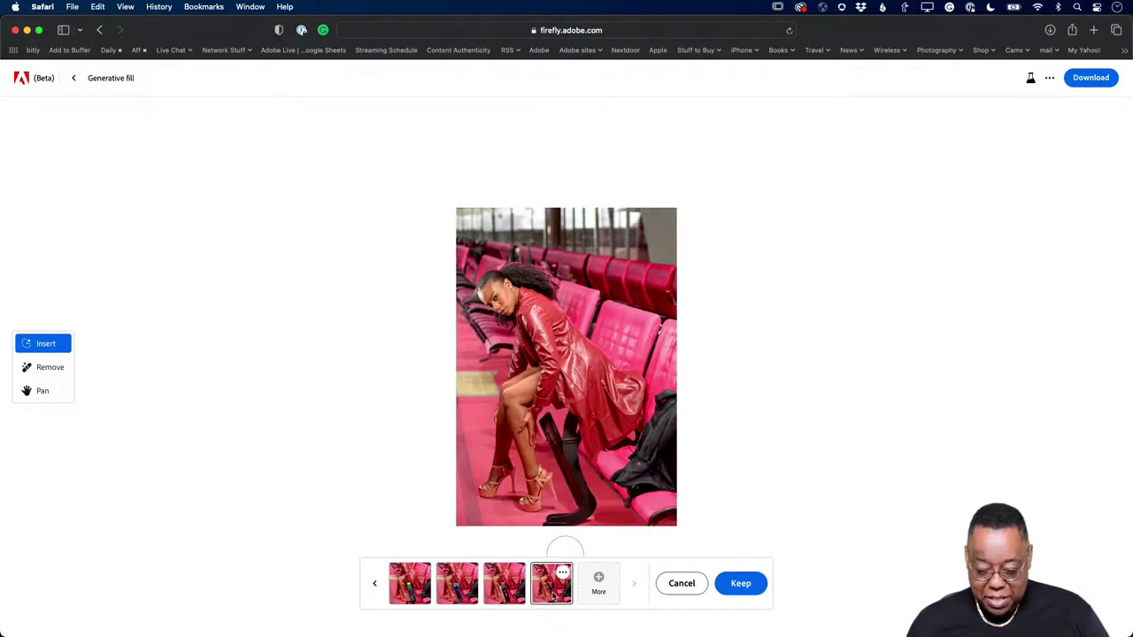
click(598, 584)
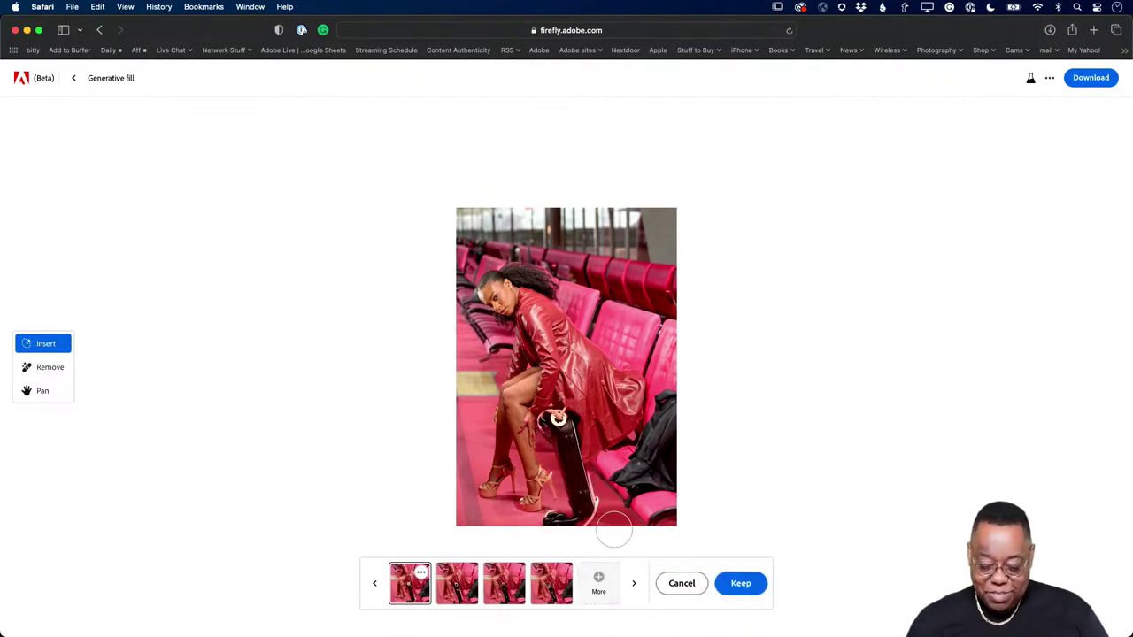
click(674, 585)
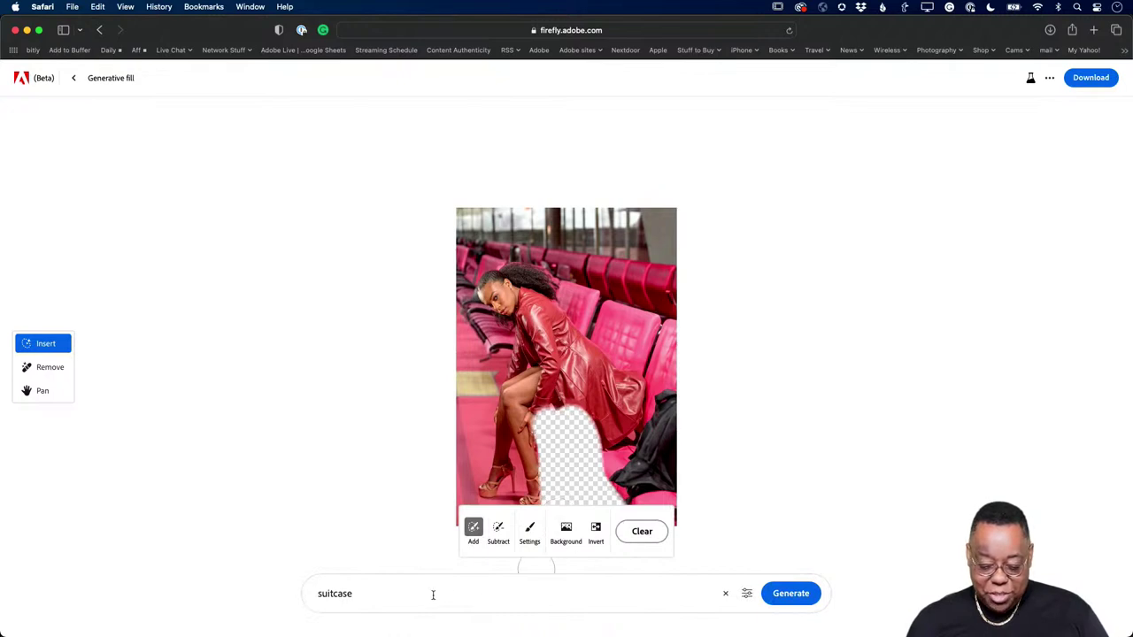
- Generate "suitcase" again in the widened brushed area and keep the fourth variation, a black suitcase with an extended handle
click(790, 596)
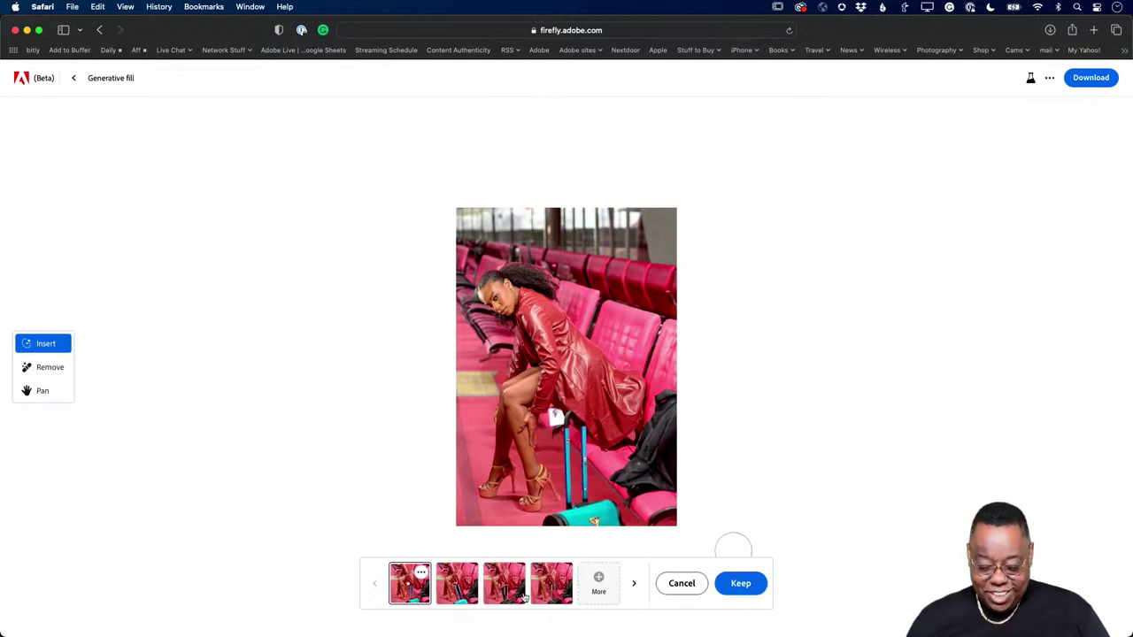
click(476, 591)
click(516, 596)
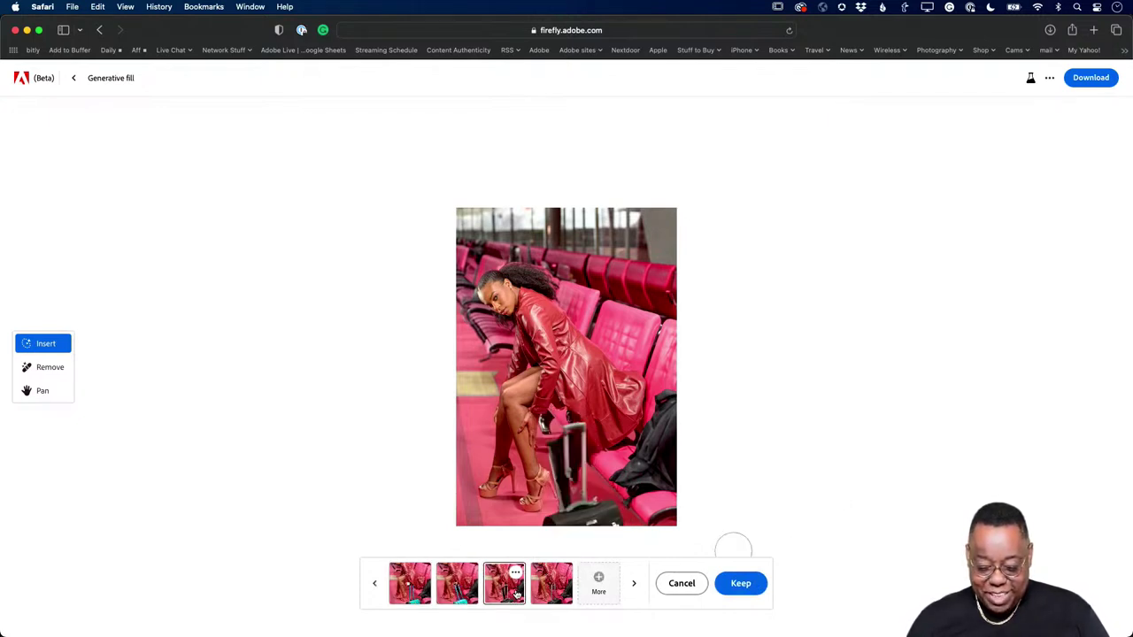
click(562, 598)
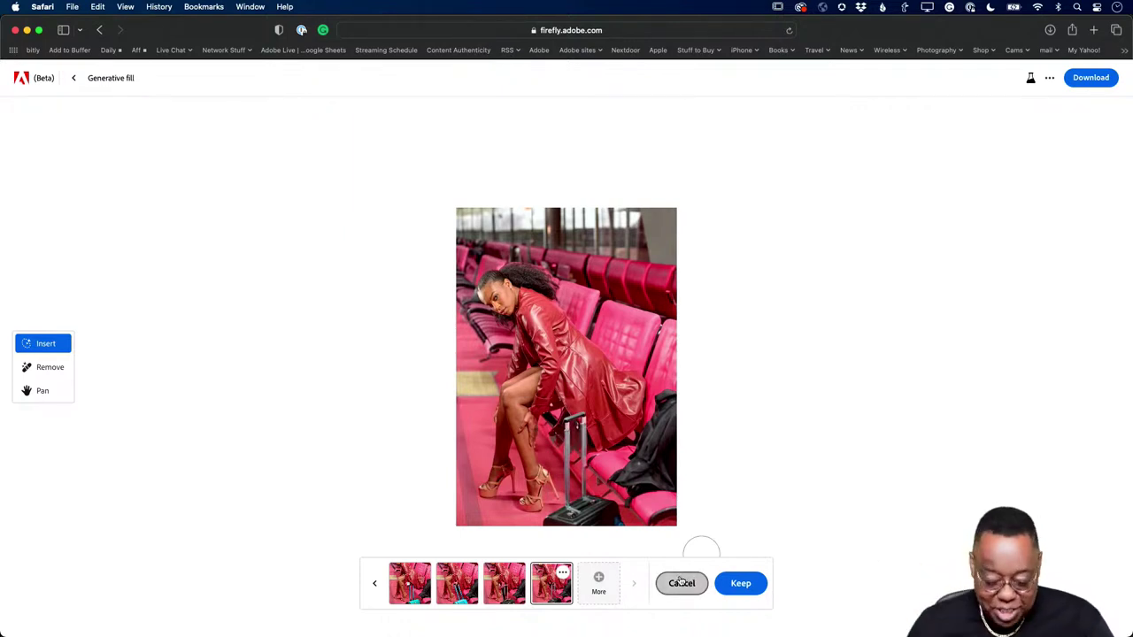
click(681, 584)
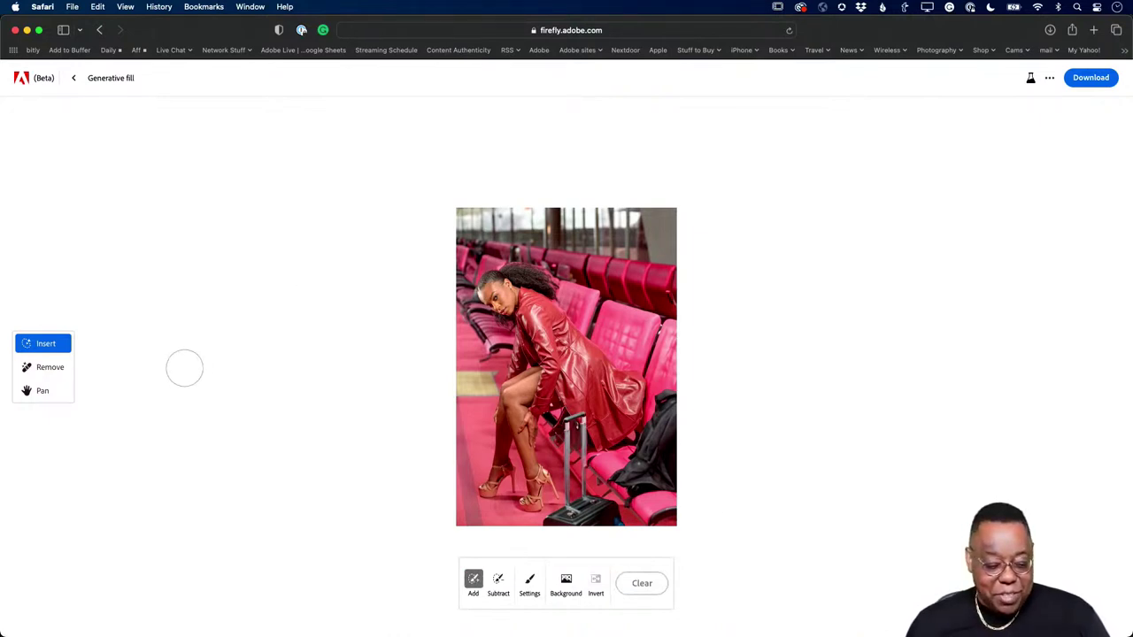
- Leave the Generative fill editor and return to the Firefly home page
key(alt)
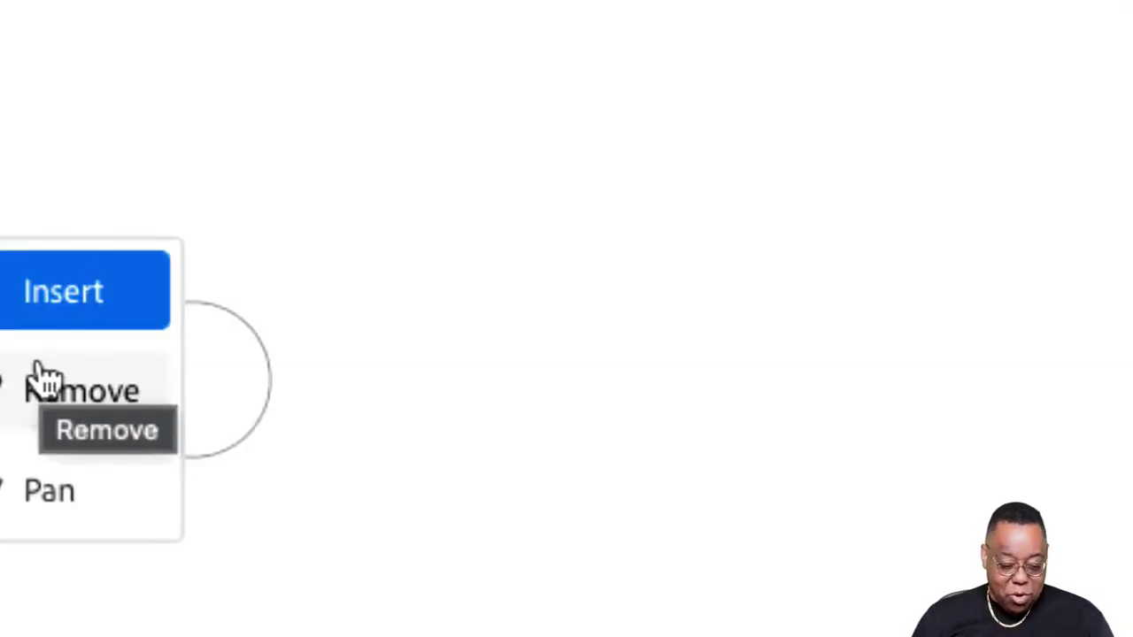
key(alt)
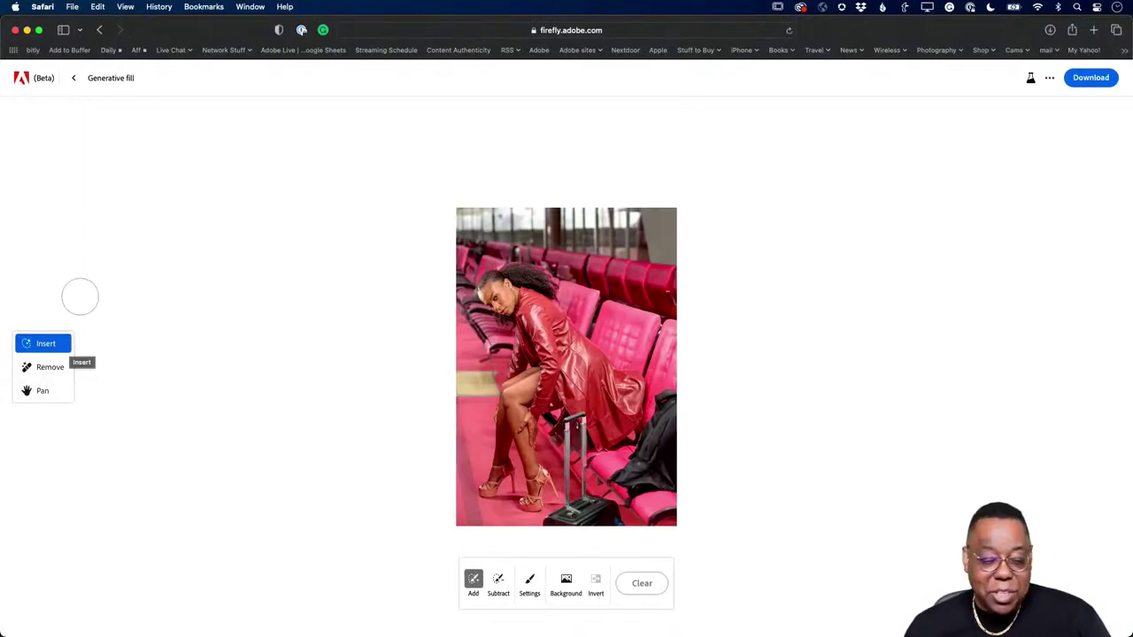
click(76, 79)
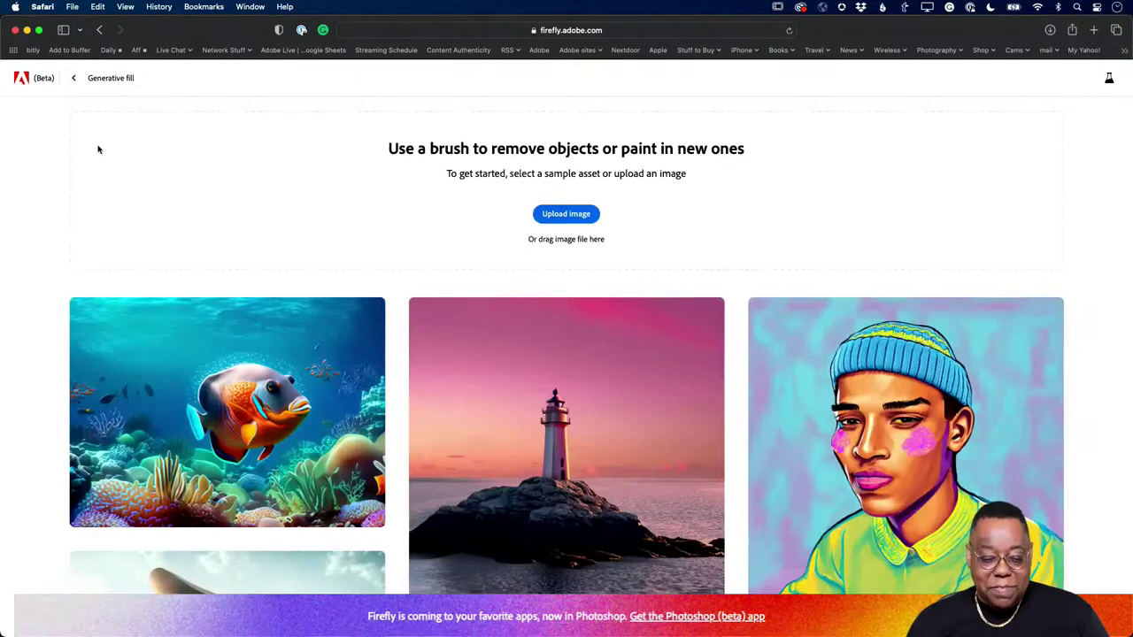
click(74, 79)
text(painting of moun)
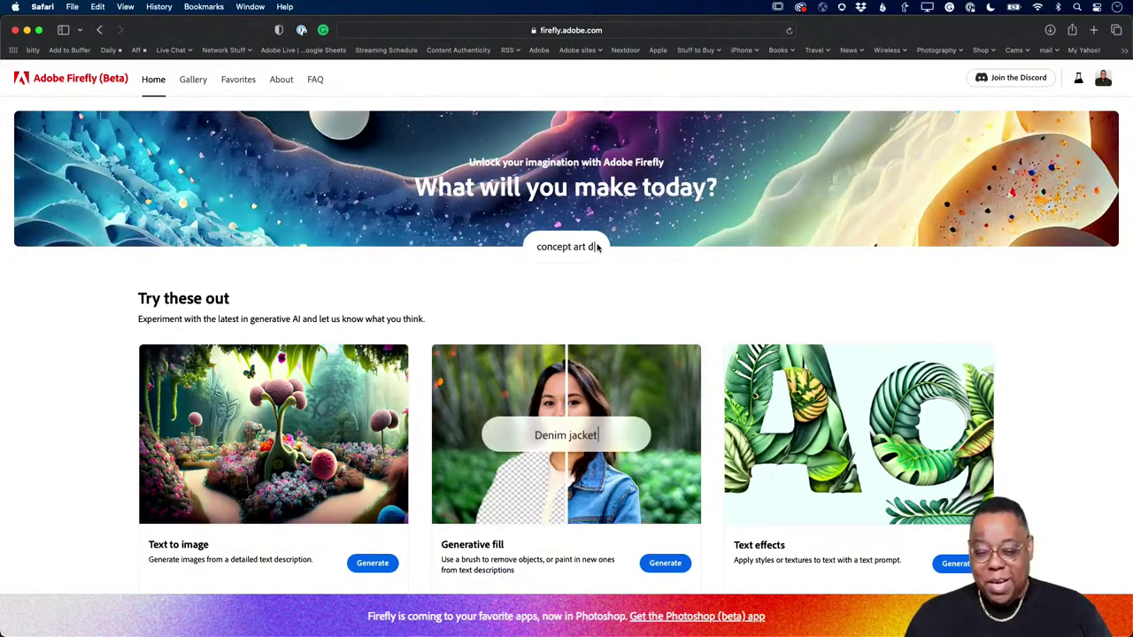
- Switch to Adobe Photoshop (Beta)
key(super+Tab)
key(super+Tab)
key(super+Tab)
key(super+Tab)
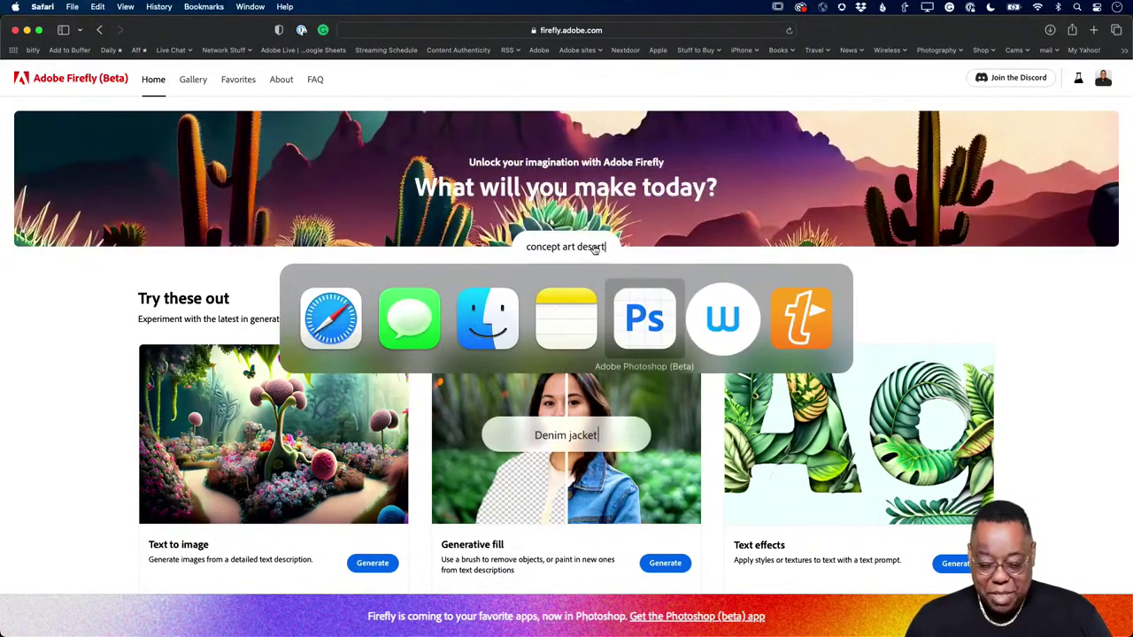
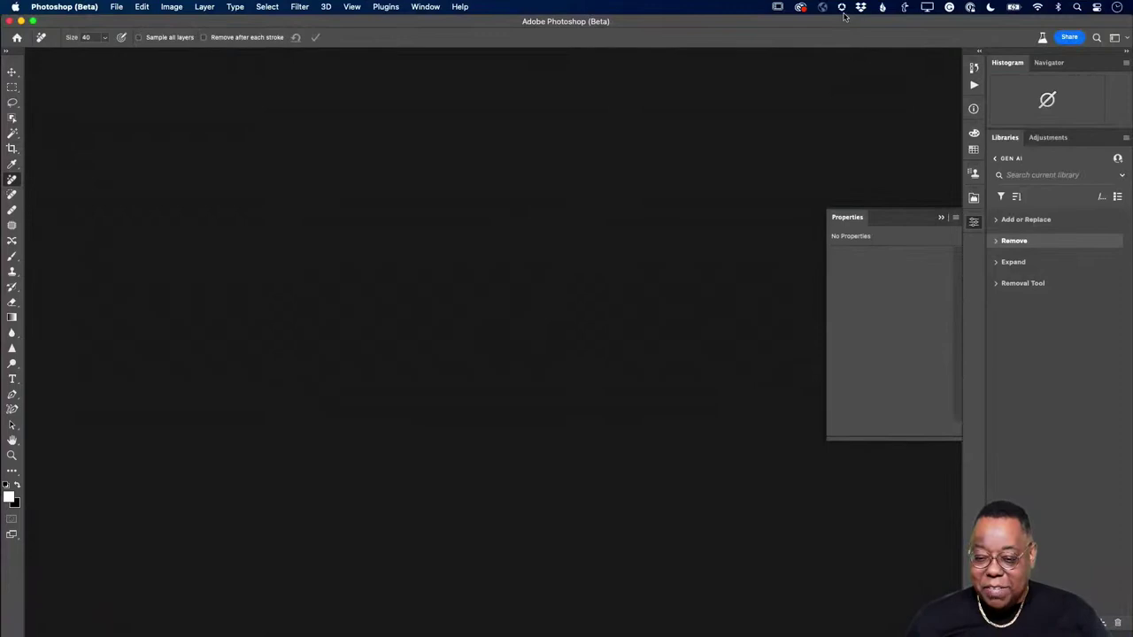
- Open the Creative Cloud desktop app and view its Beta apps category to find Photoshop (Beta)
click(800, 7)
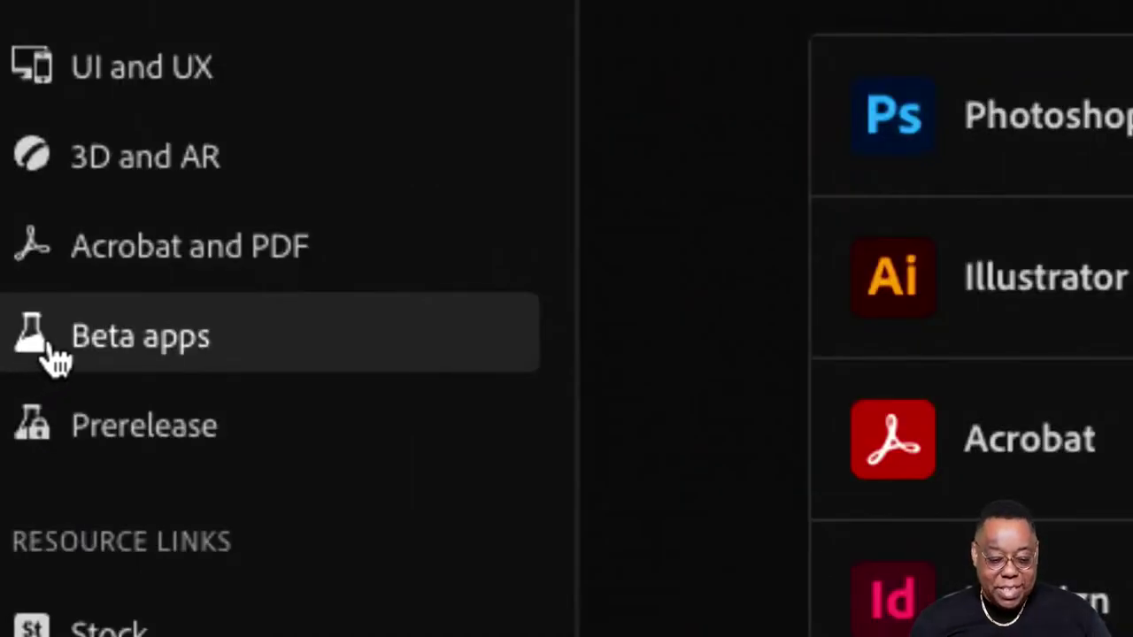
click(89, 346)
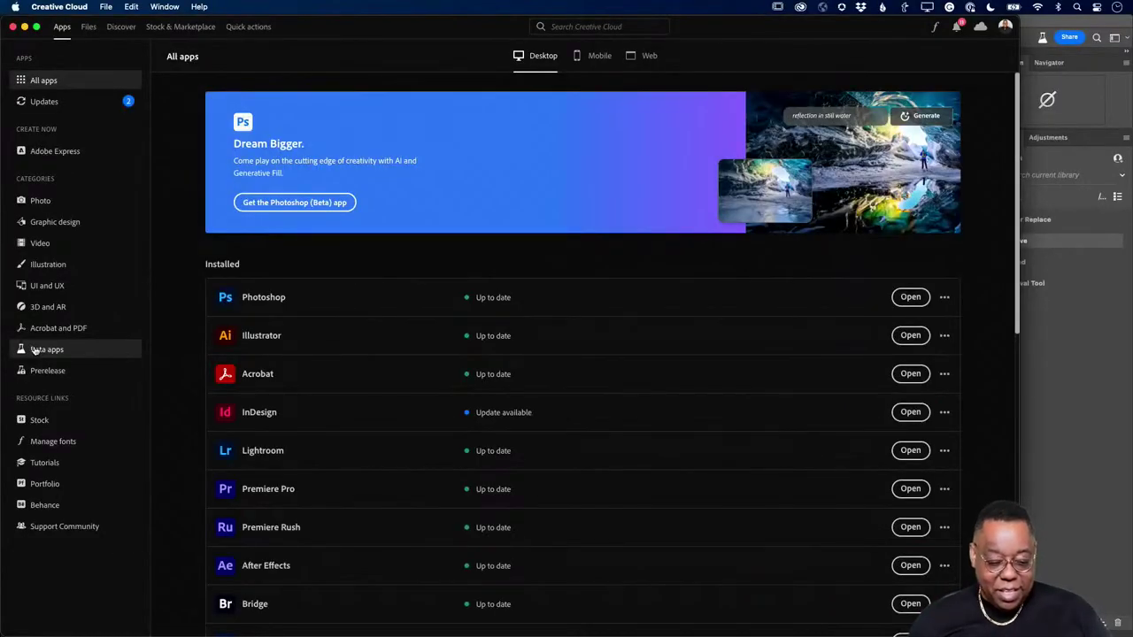
click(33, 350)
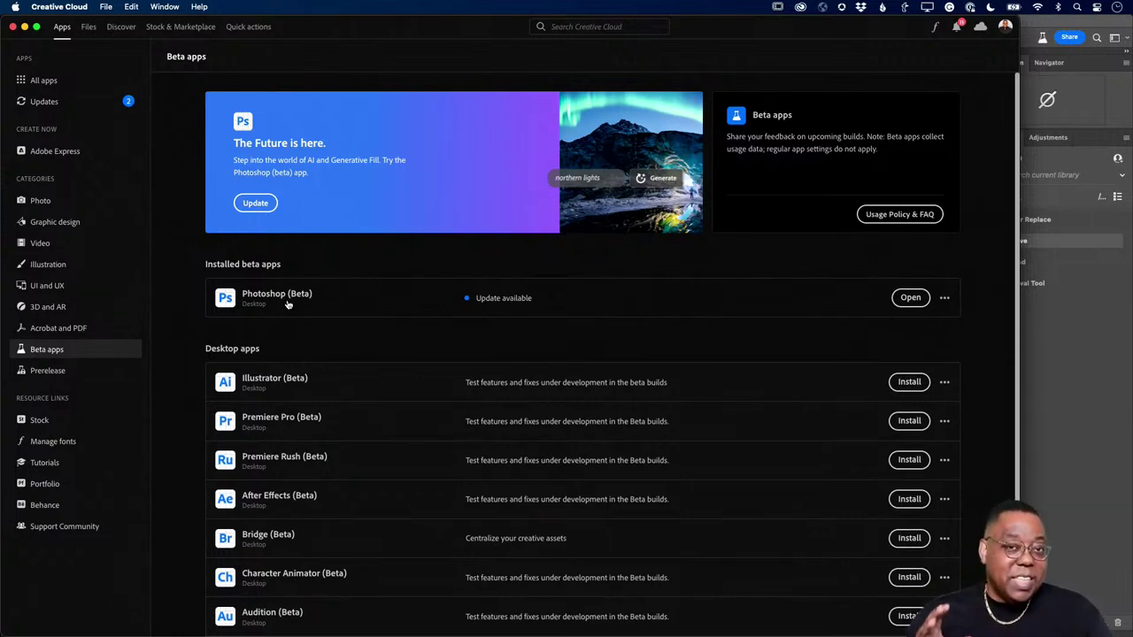
- Look through the apps in the Photo category and return to the list of all apps
click(49, 203)
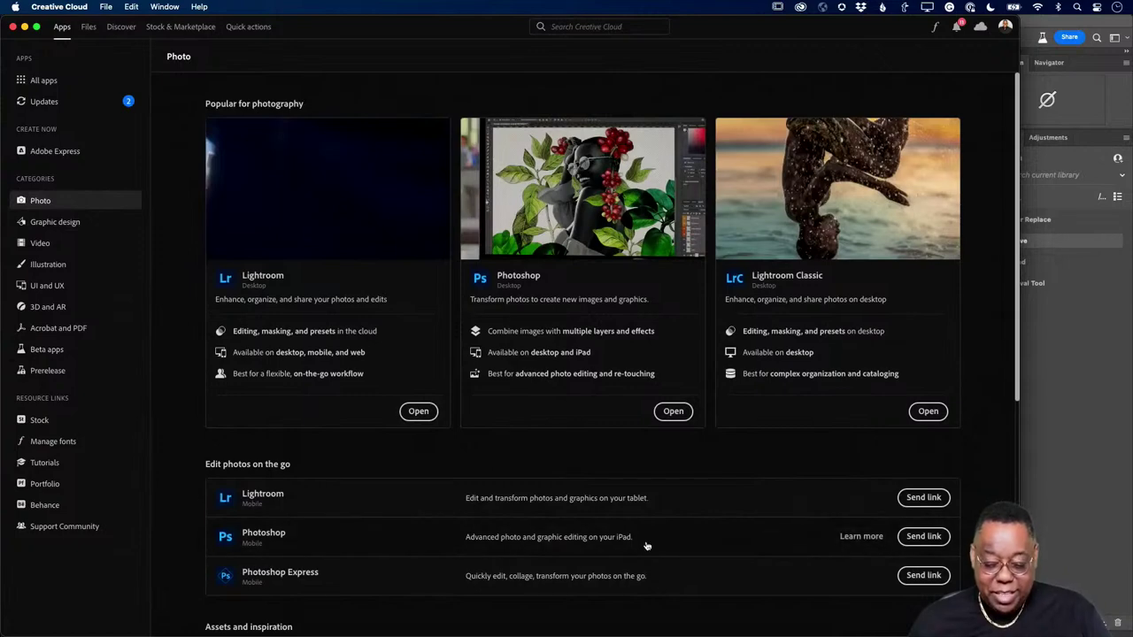
scroll(614, 536, down, 5)
scroll(616, 537, down, 2)
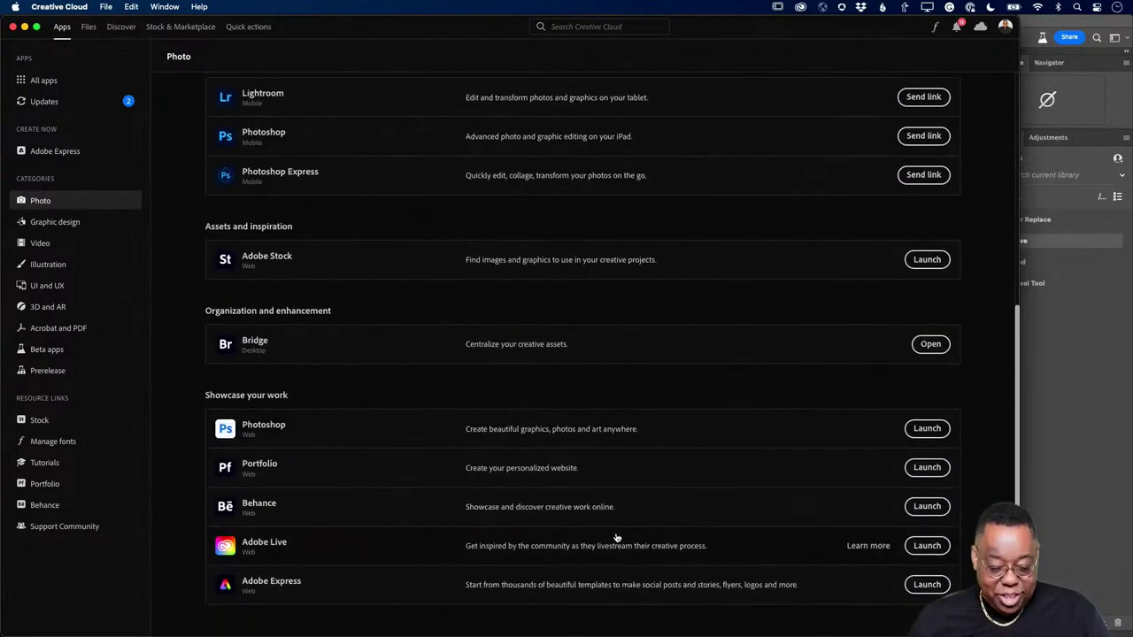
scroll(557, 430, up, 7)
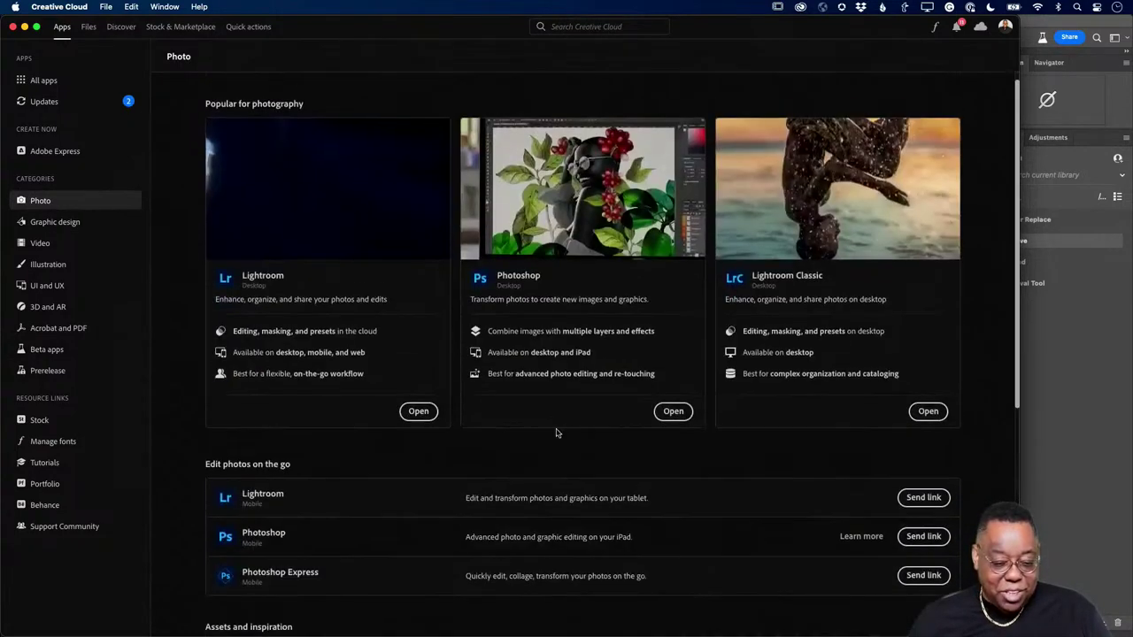
click(43, 80)
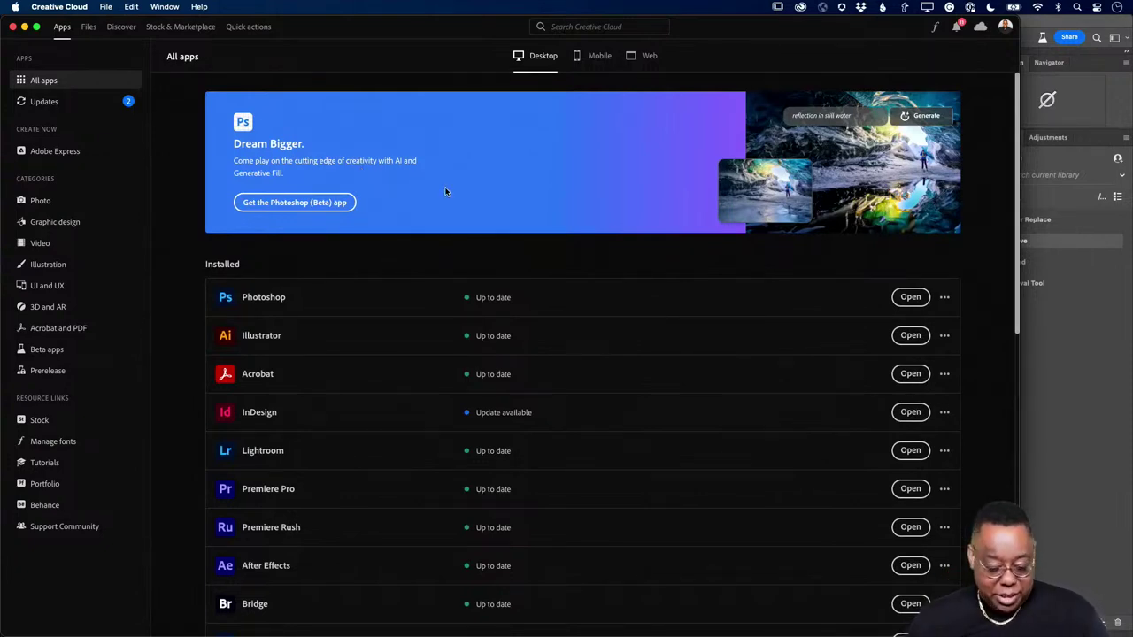
- Switch back to Photoshop (Beta) and hide all other applications
click(1052, 27)
key(super+Tab)
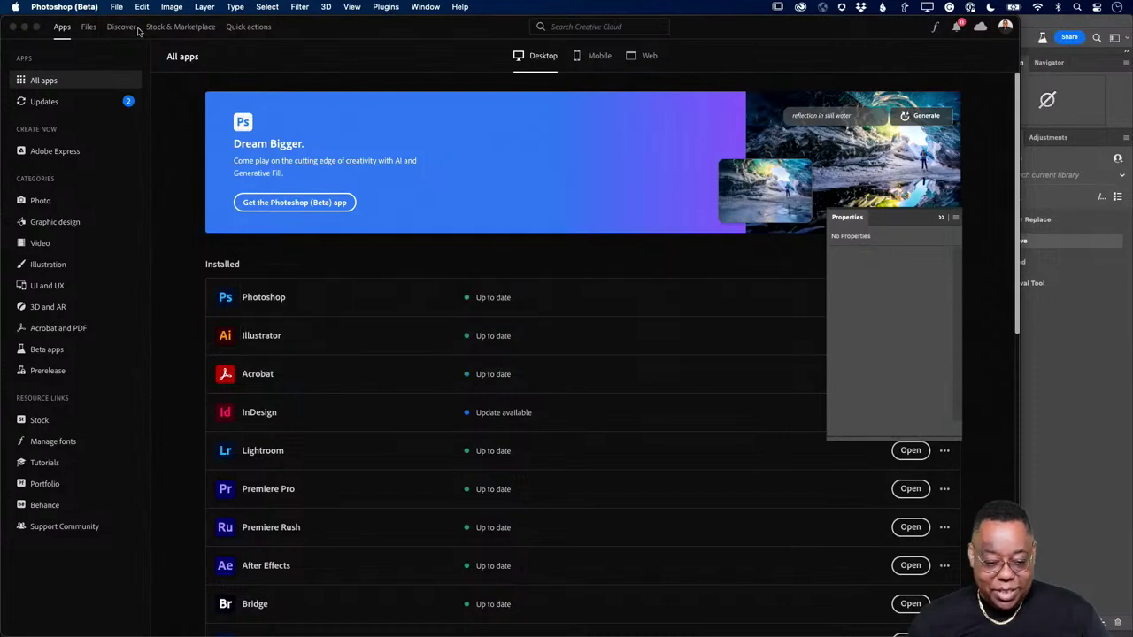
click(84, 6)
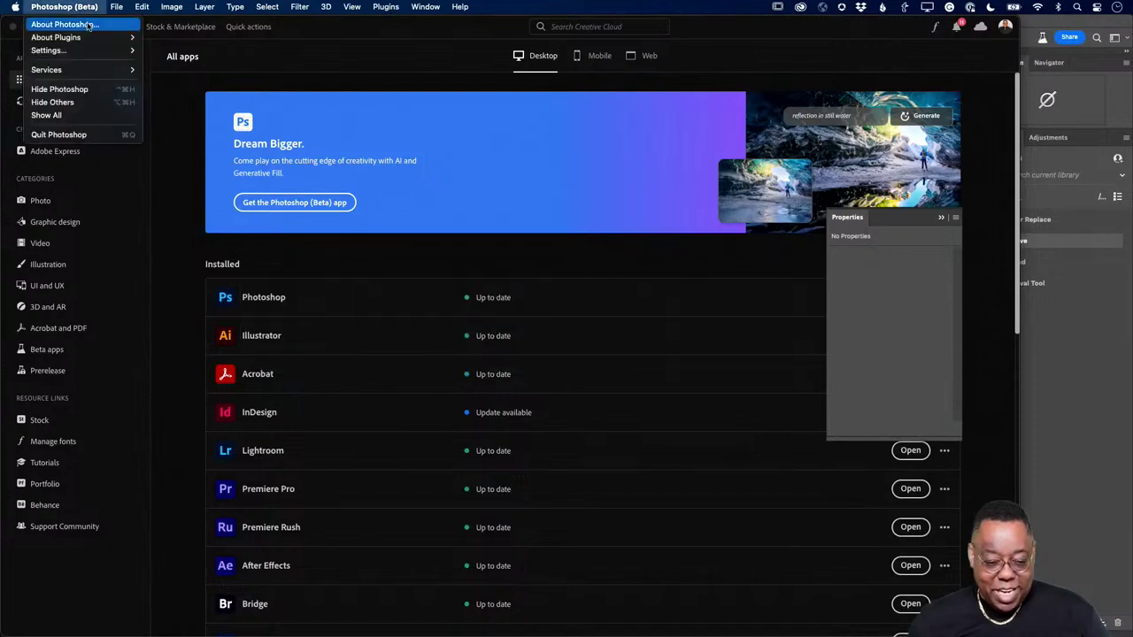
click(98, 101)
- Switch to Notes and read the "Photoshop Beta Generative Fill Troubleshooting" note
key(super+Tab)
key(super+Tab)
key(super+Tab)
key(super+Tab)
key(super+Tab)
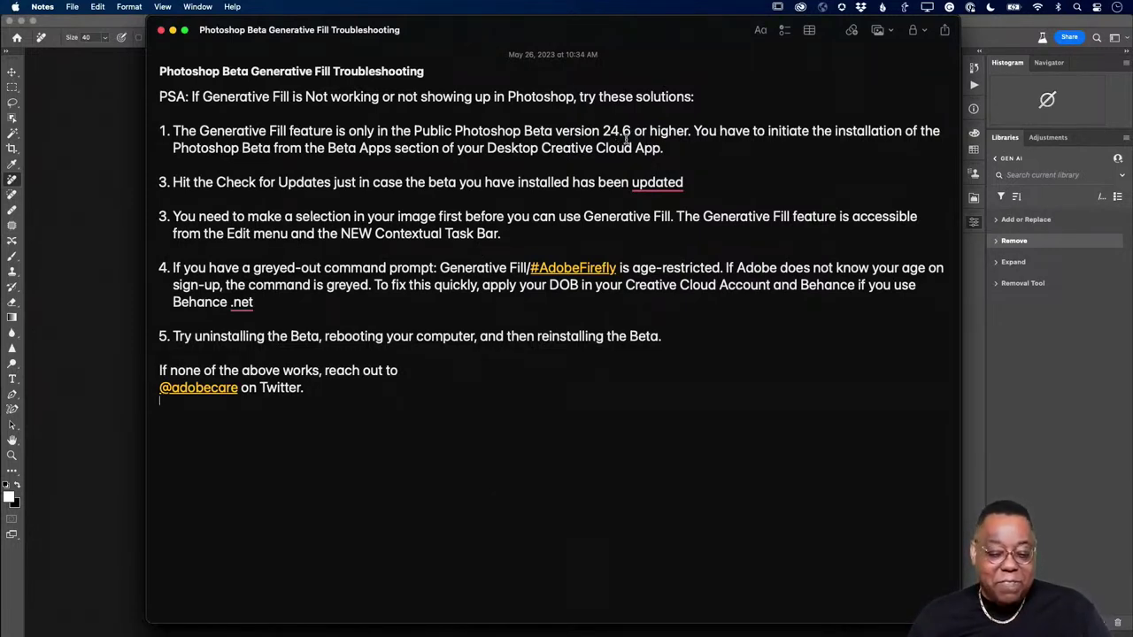
scroll(697, 139, down, 1)
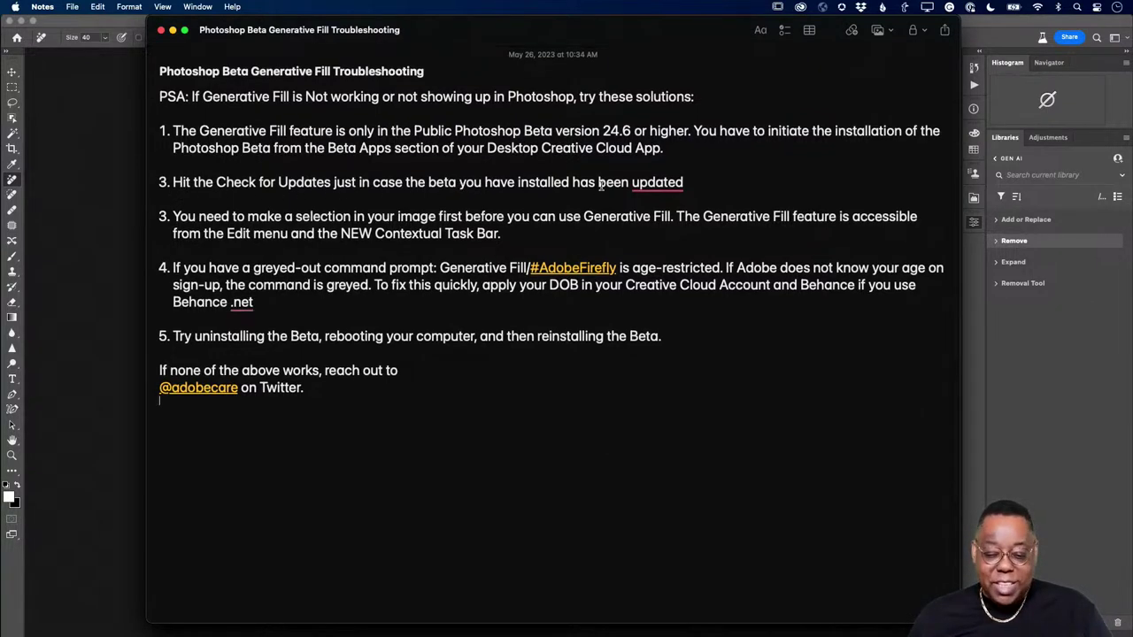
- Add a period after "updated" in the Check for Updates line of the troubleshooting note
click(631, 185)
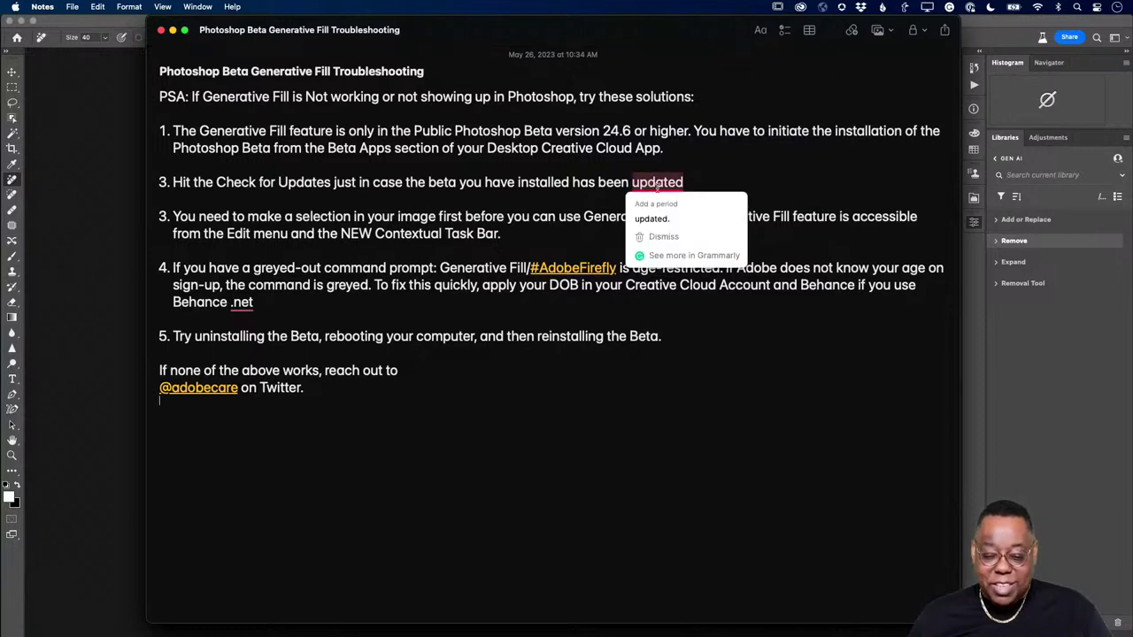
click(655, 215)
text(.)
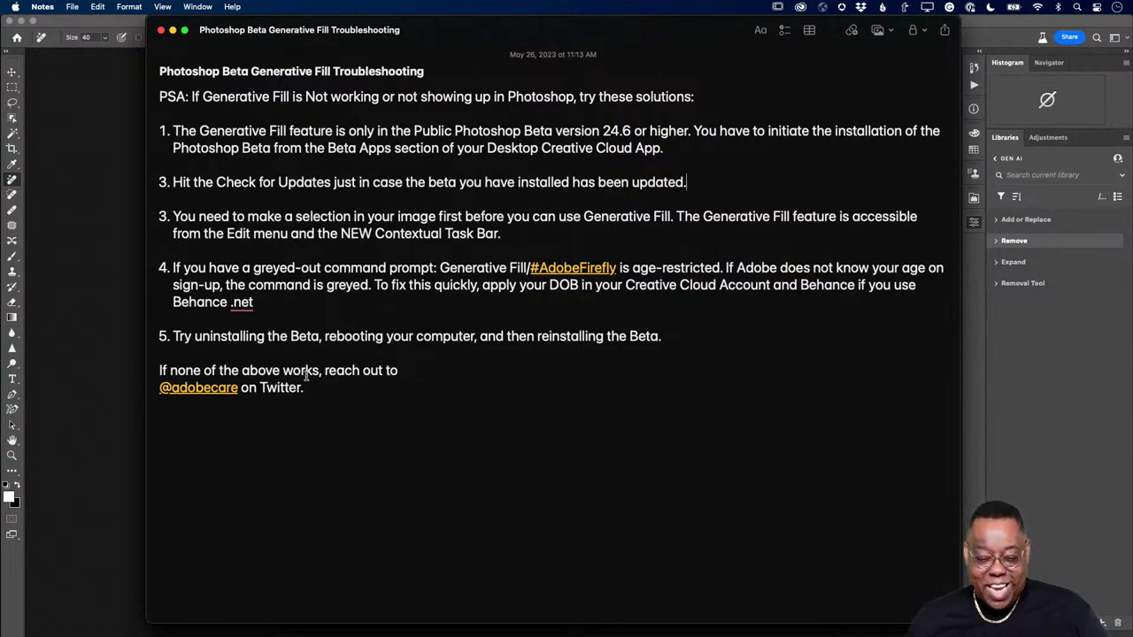
- Switch to Photoshop (Beta), open the Add jewelry portrait from the GEN AI library's Add or Replace group, and activate the Rectangular Marquee tool
click(116, 201)
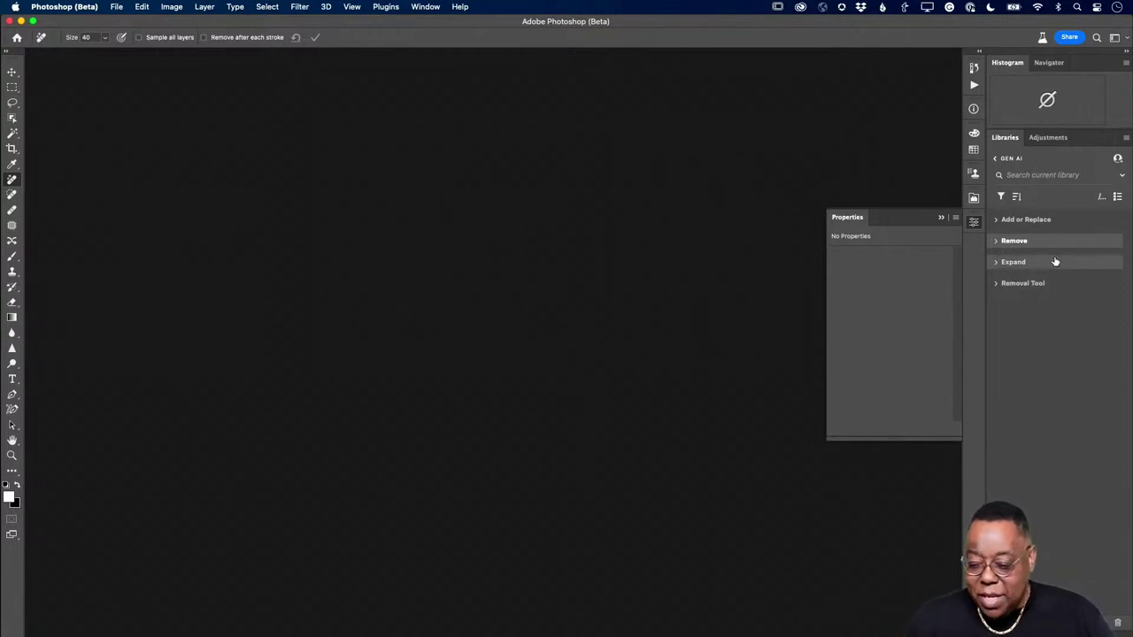
click(997, 220)
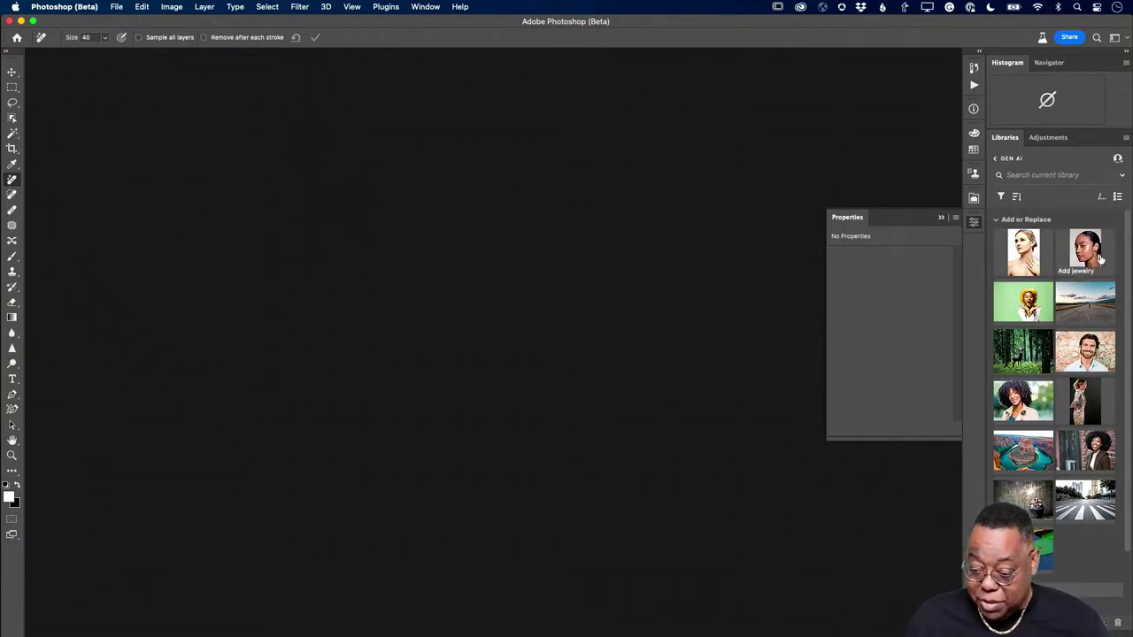
double_click(1089, 255)
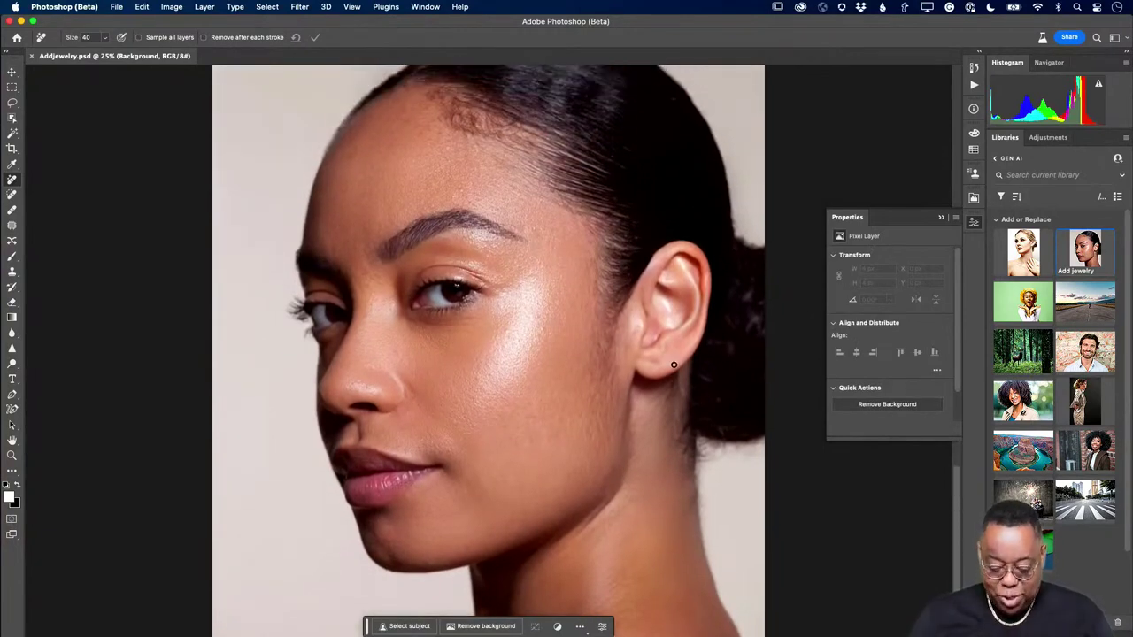
key(super+minus)
scroll(673, 363, down, 5)
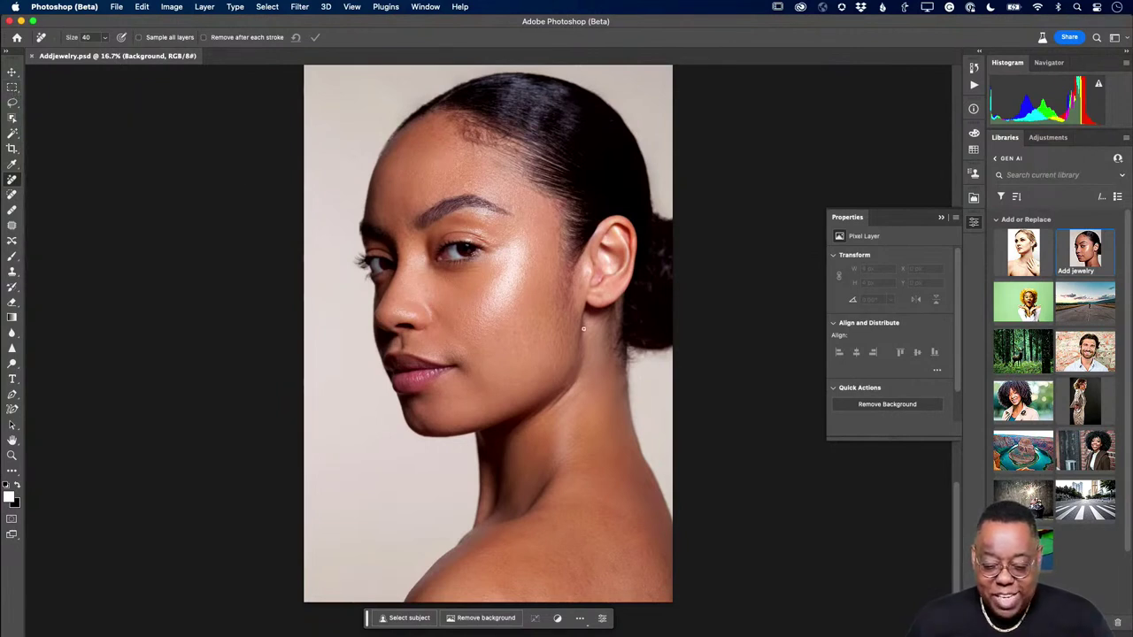
click(12, 87)
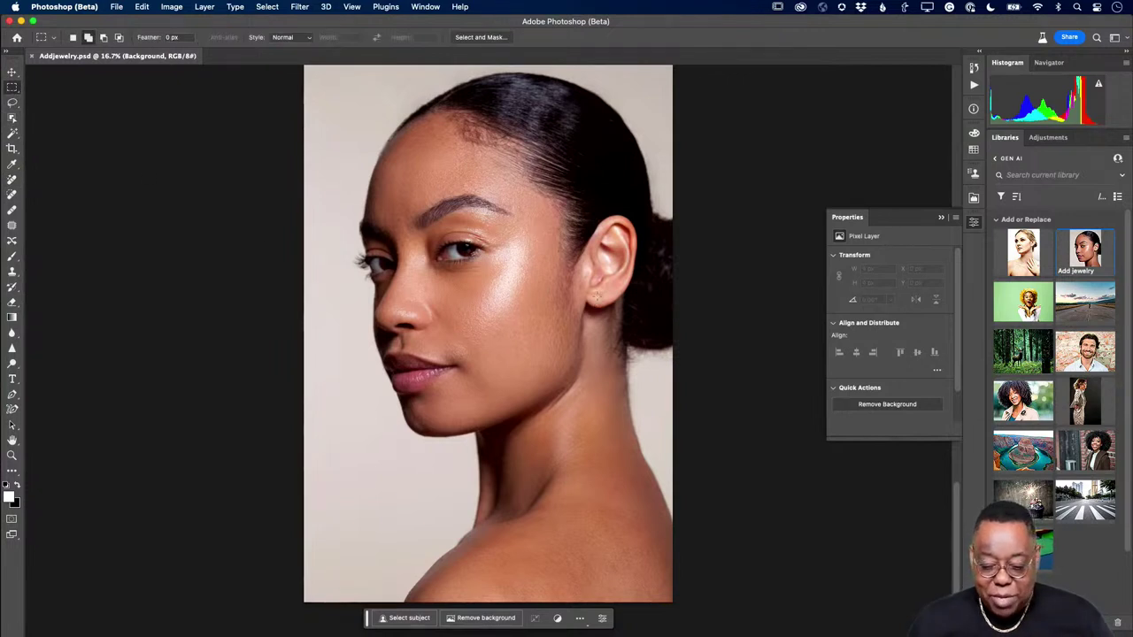
drag(590, 292, 617, 399)
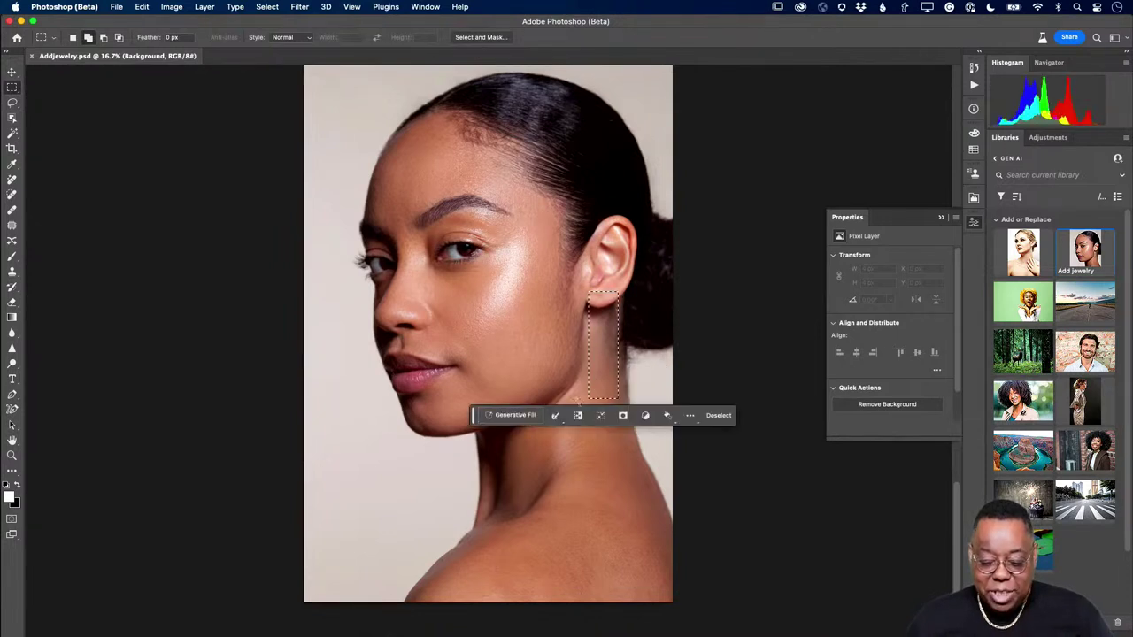
click(520, 416)
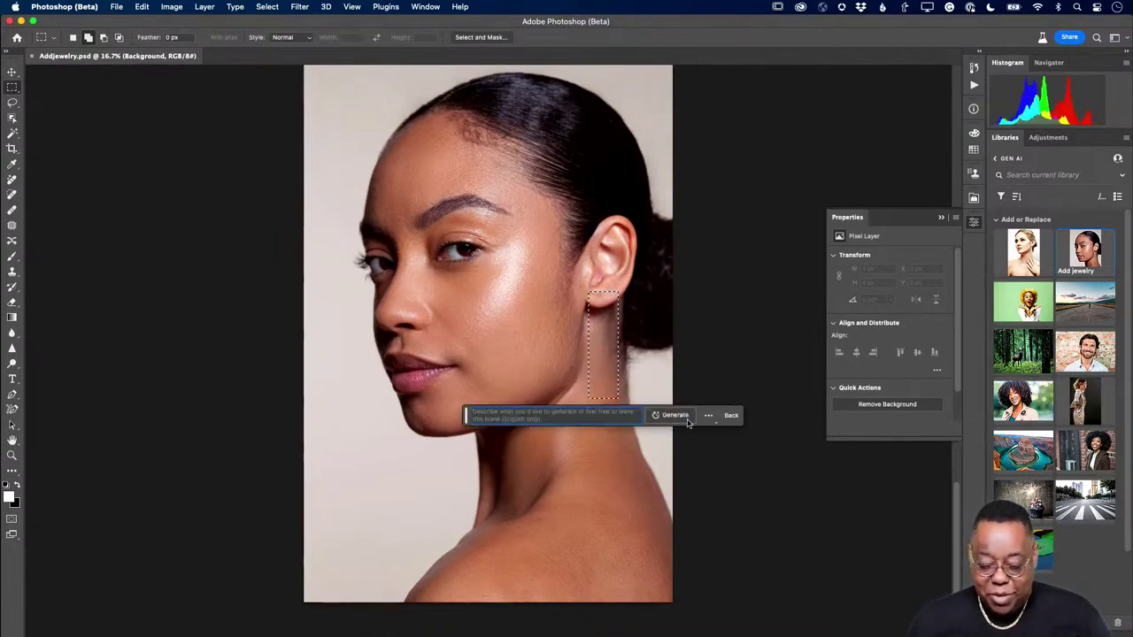
click(731, 416)
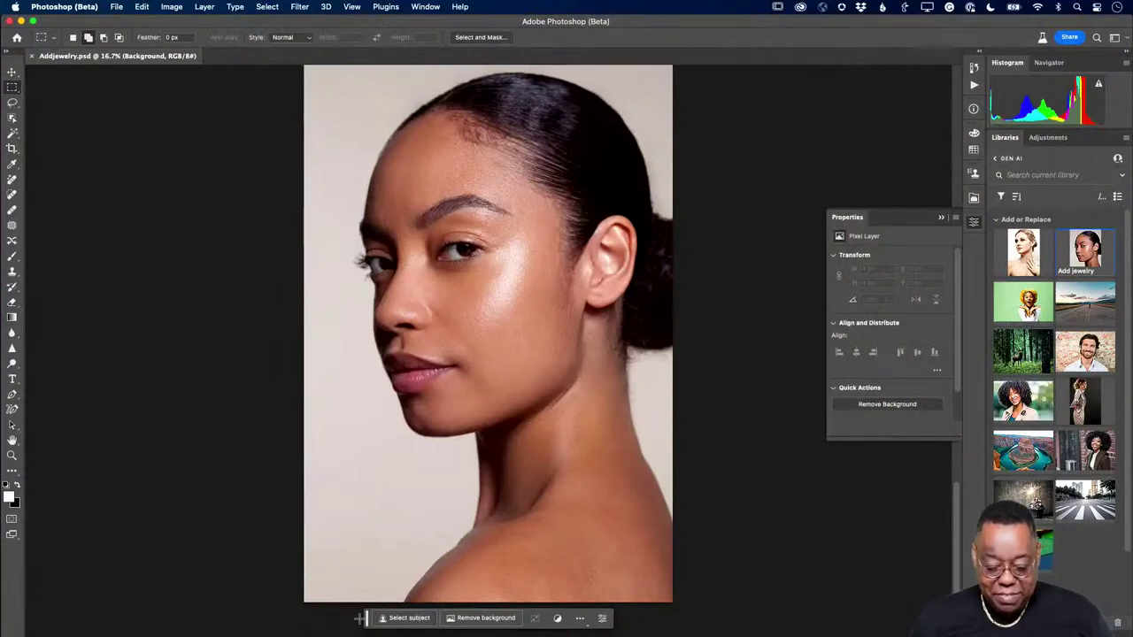
- Move the Contextual Task Bar up beside the model's jaw and select a narrow vertical rectangle from her earlobe down along the neck
drag(367, 620, 482, 372)
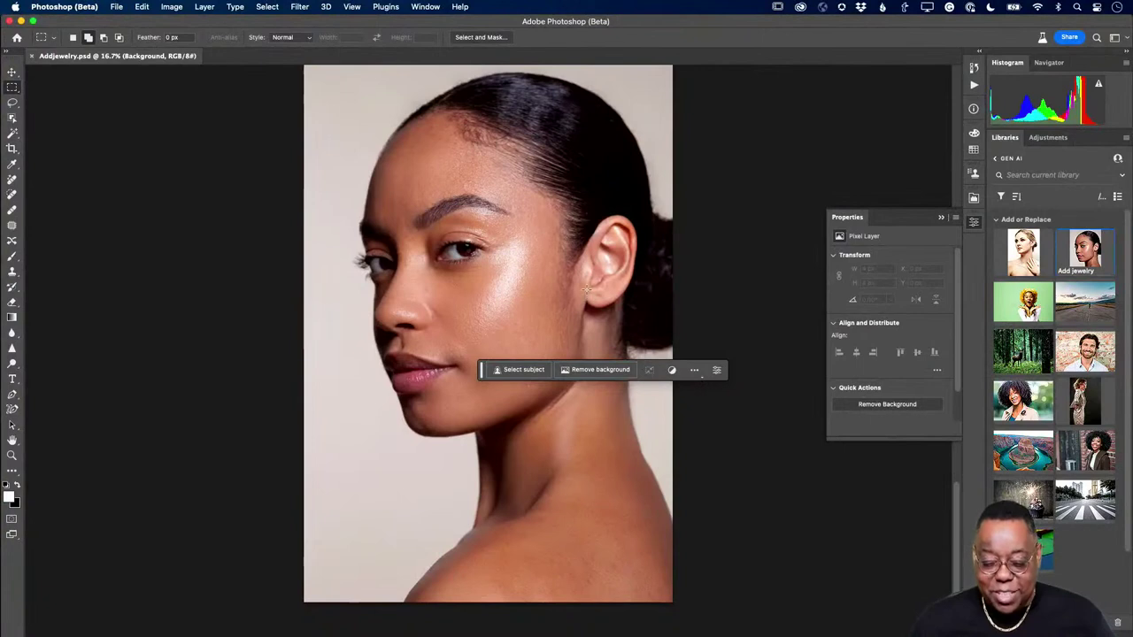
drag(587, 288, 615, 383)
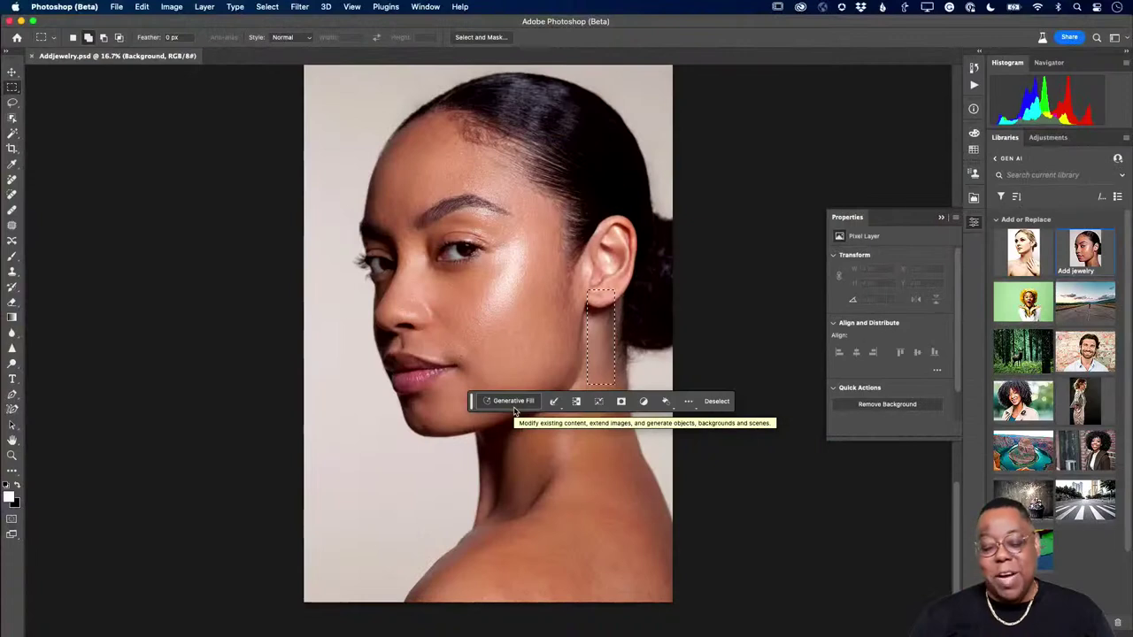
click(141, 7)
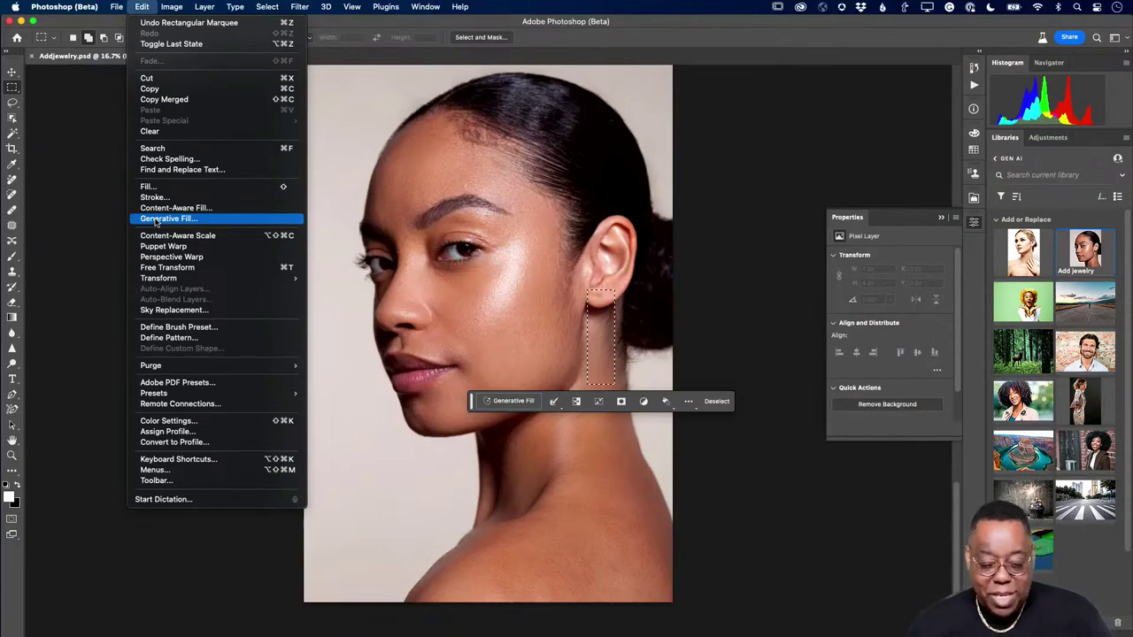
click(559, 9)
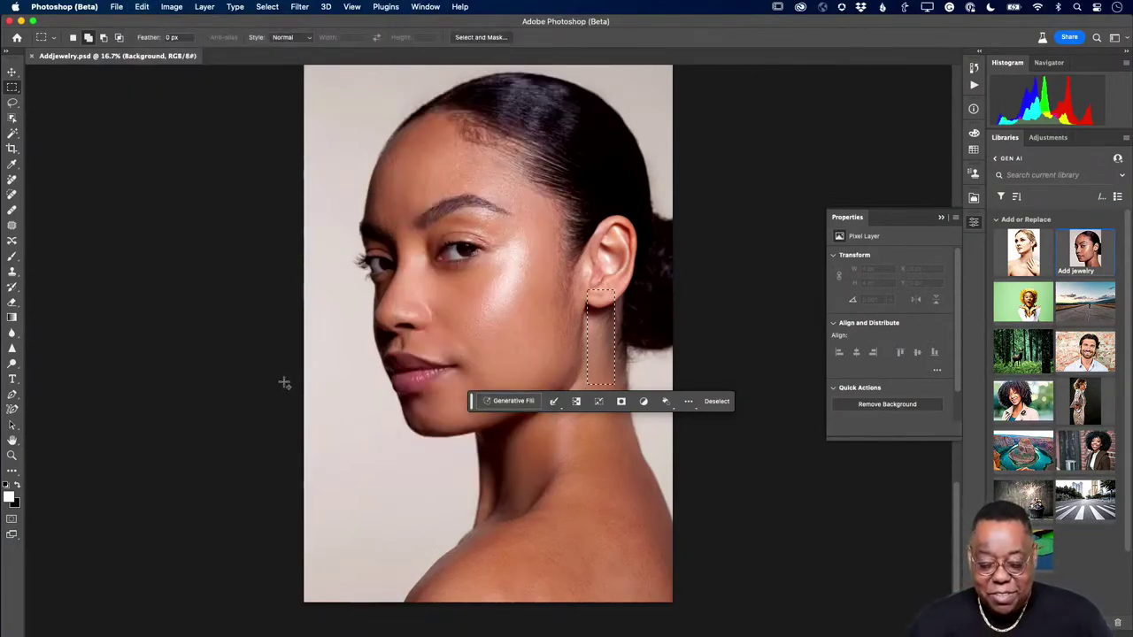
- Generate a "Fashion earring" in the selected area with Generative Fill
click(527, 404)
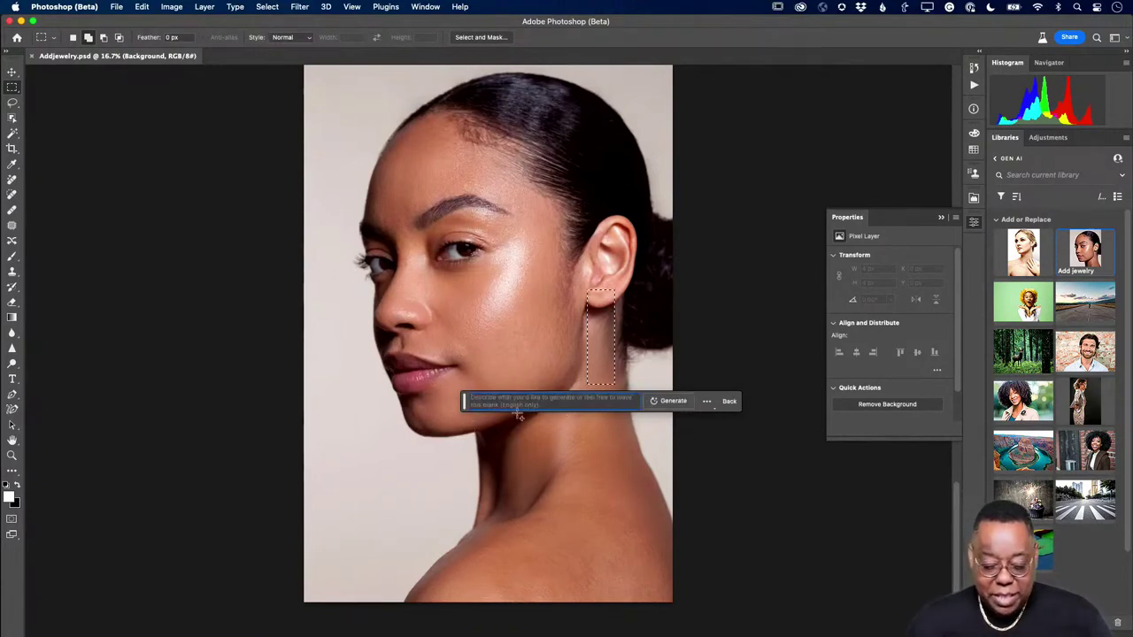
text(Fashion)
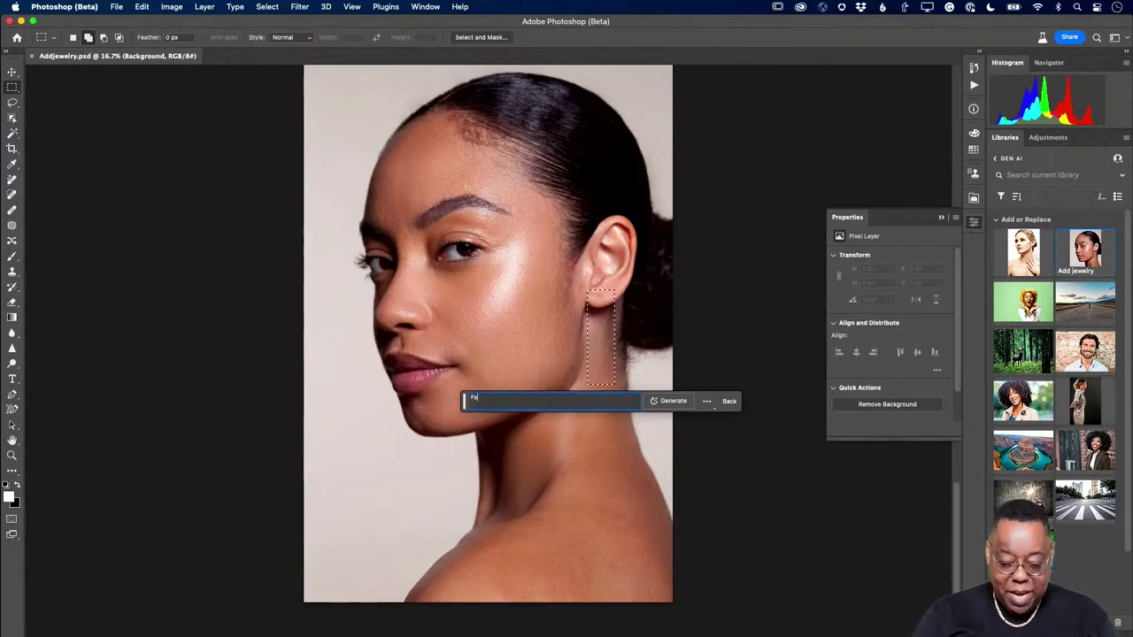
text( earring)
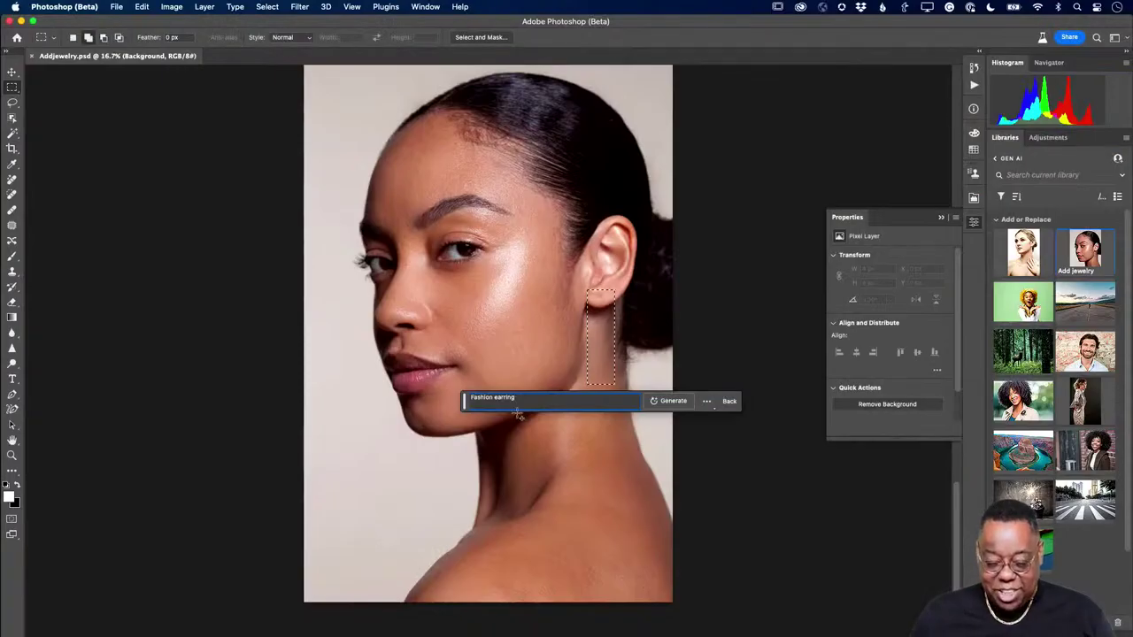
click(673, 401)
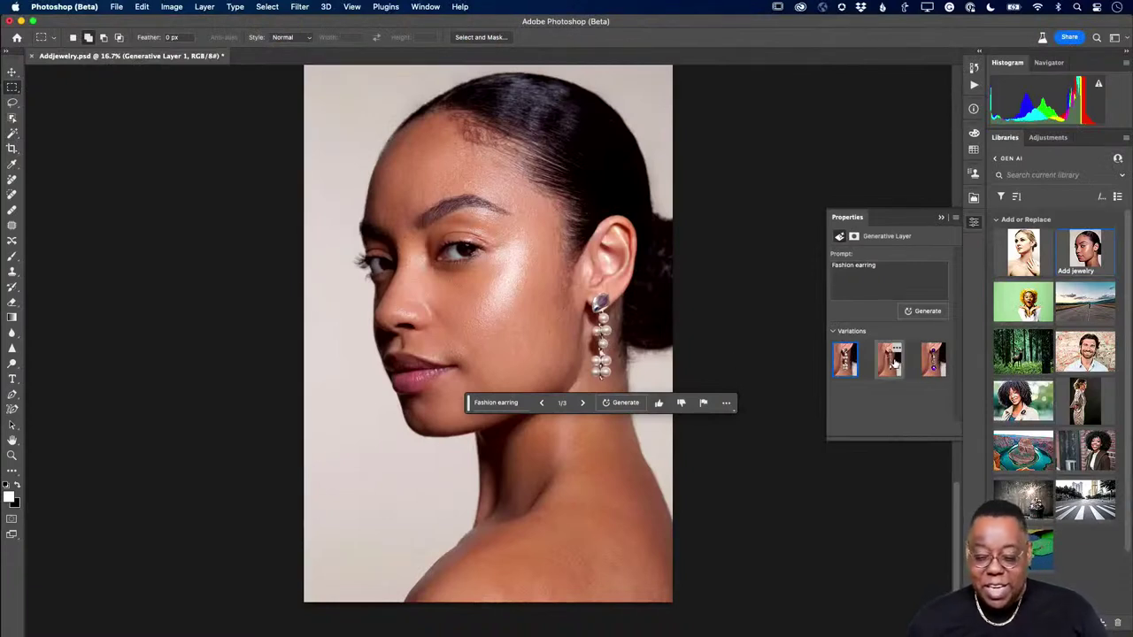
- Compare the generated earring variations on the portrait and return to the pearl earring
click(890, 363)
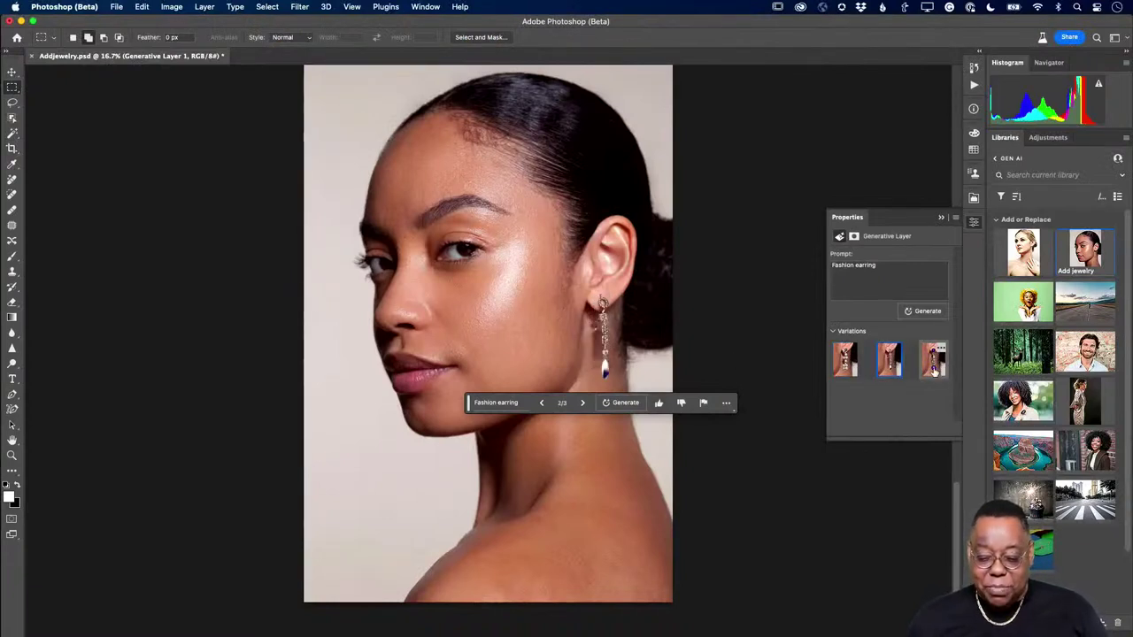
click(933, 366)
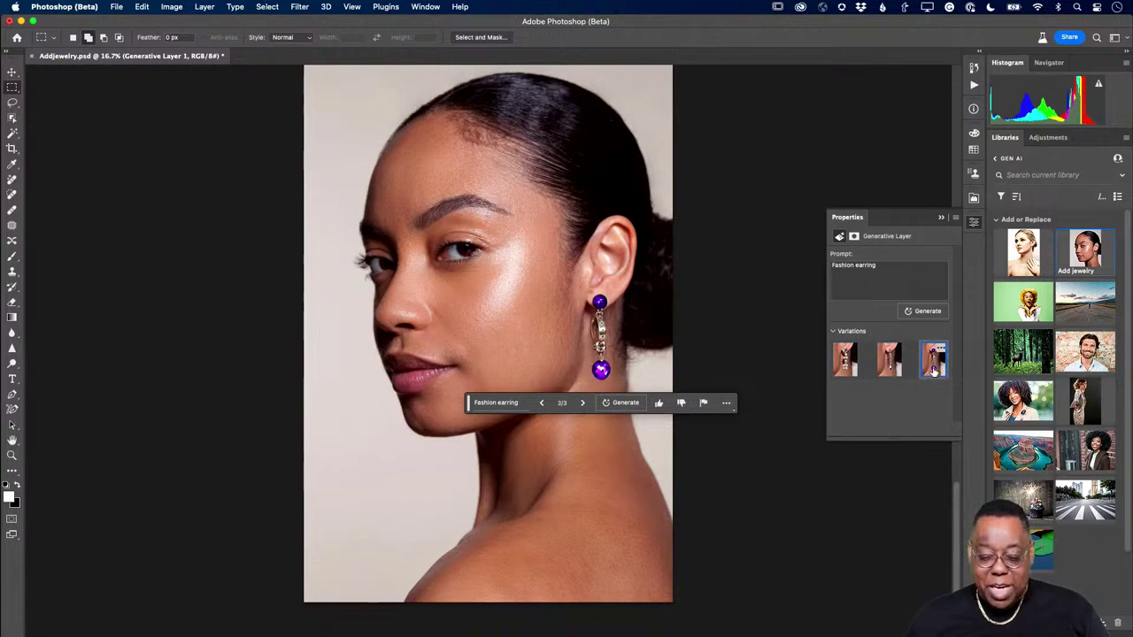
click(890, 363)
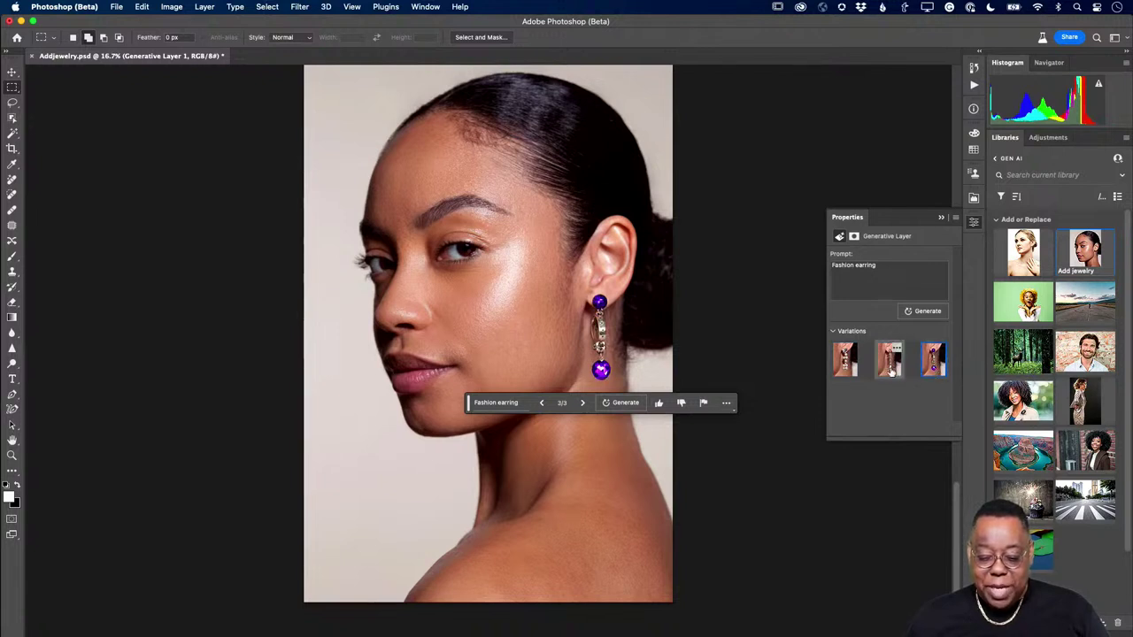
click(845, 370)
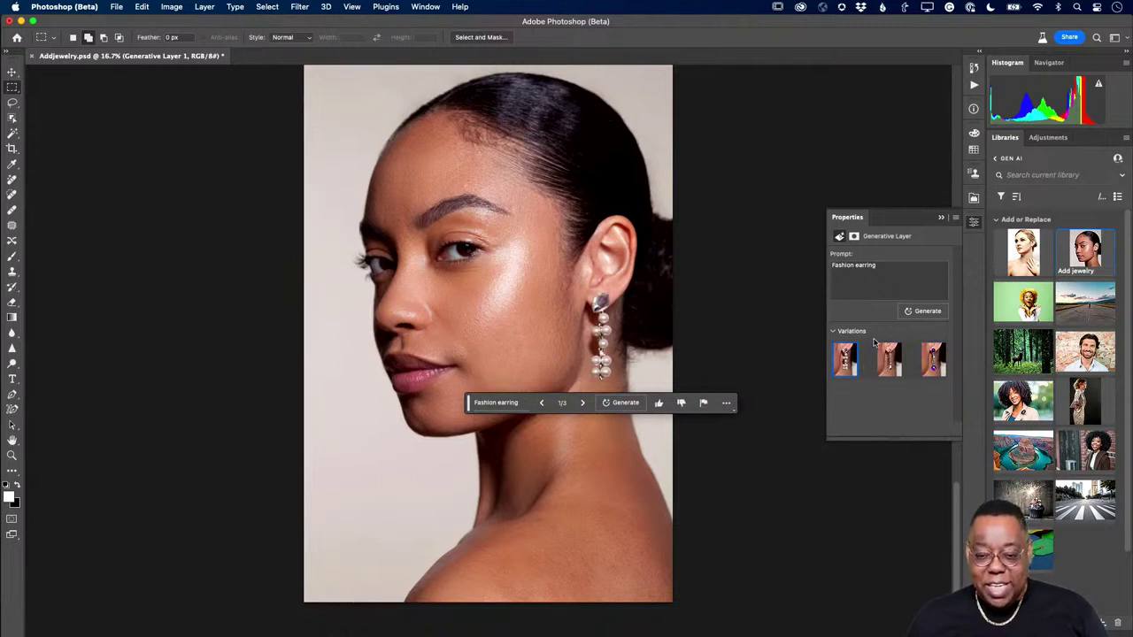
- Generate another set of variations from the "Fashion earring" prompt and preview the new earrings
click(920, 312)
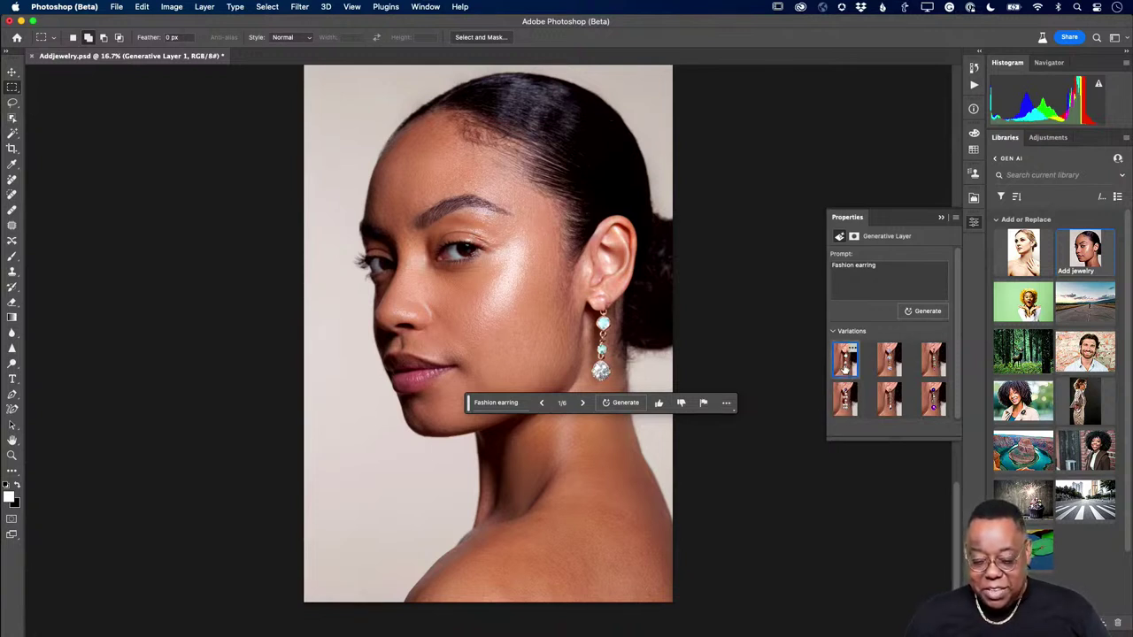
click(881, 368)
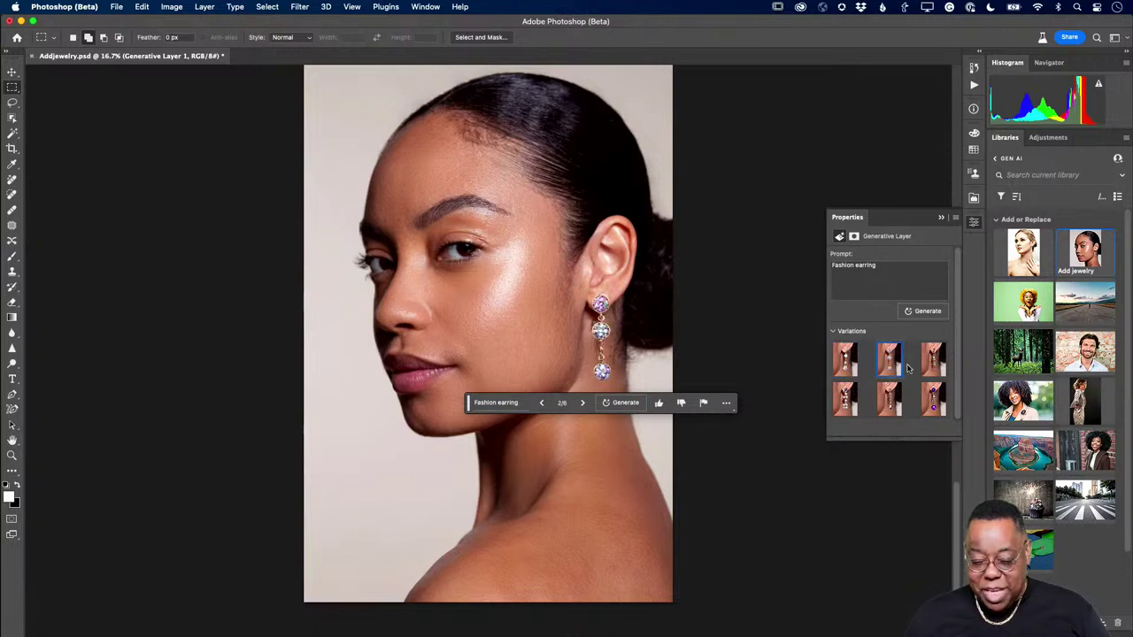
click(927, 367)
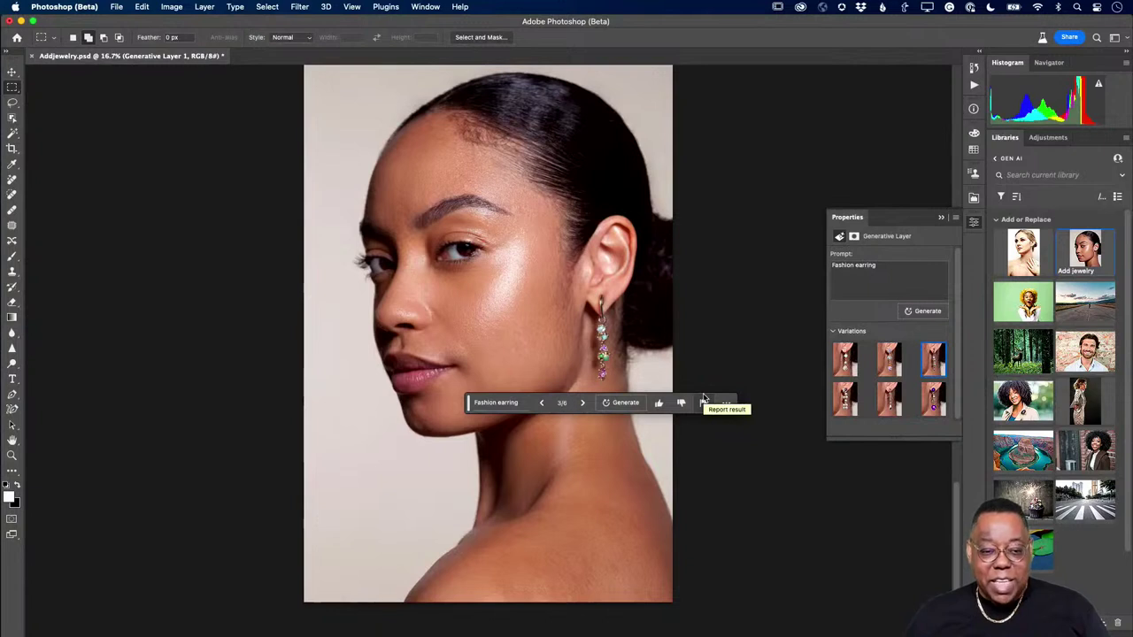
- Rate the purple earring variation as a poor result and delete it from the variations
click(934, 405)
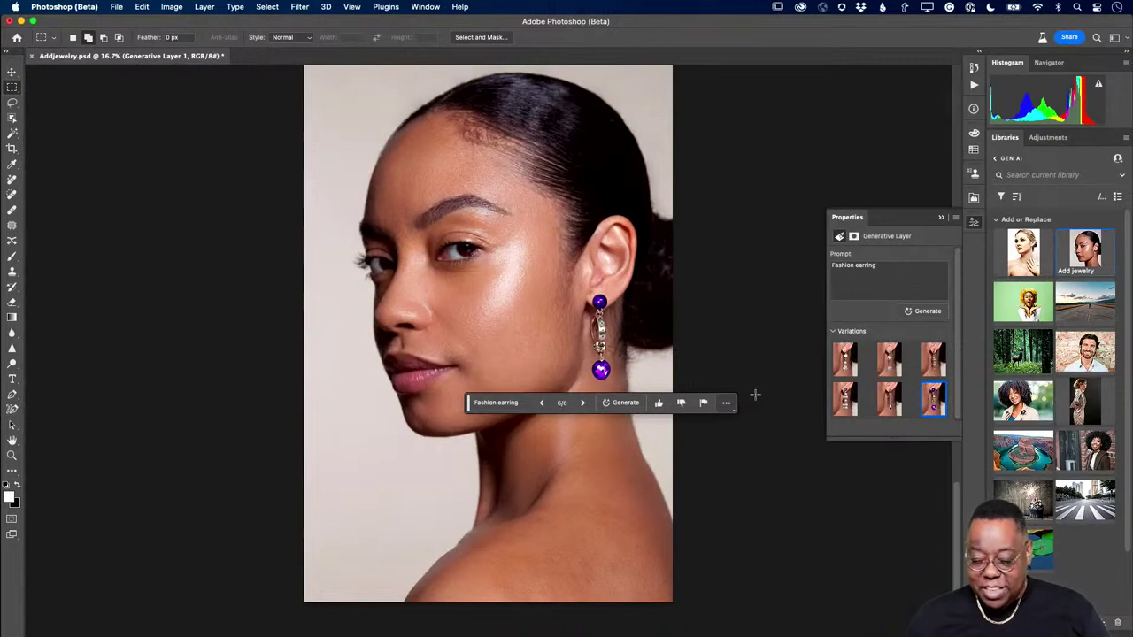
mouse_move(936, 395)
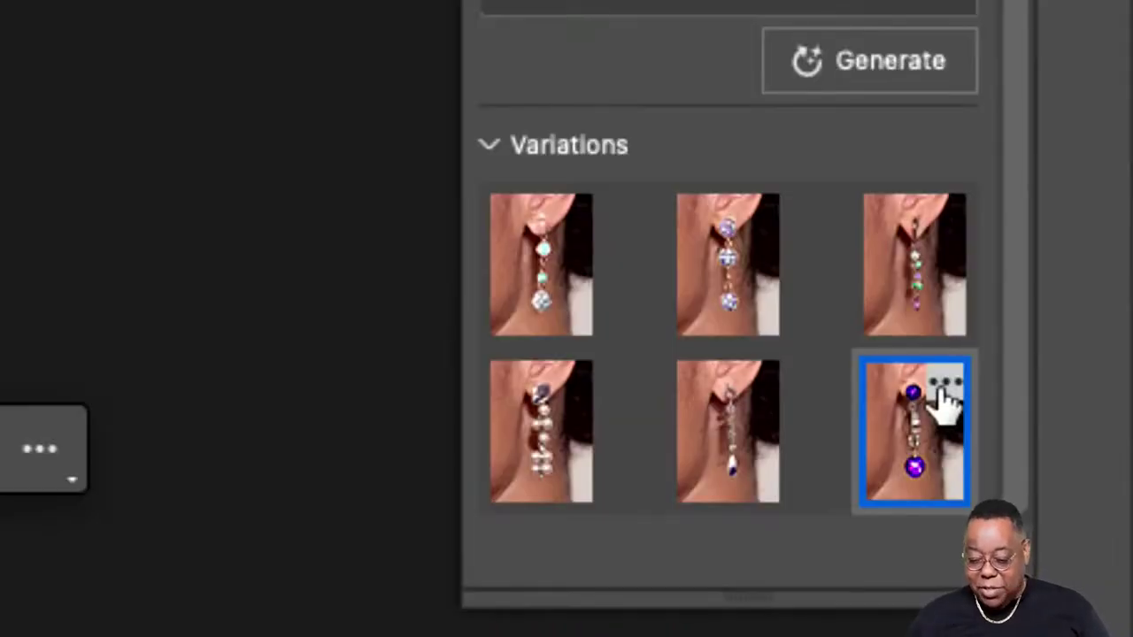
click(943, 386)
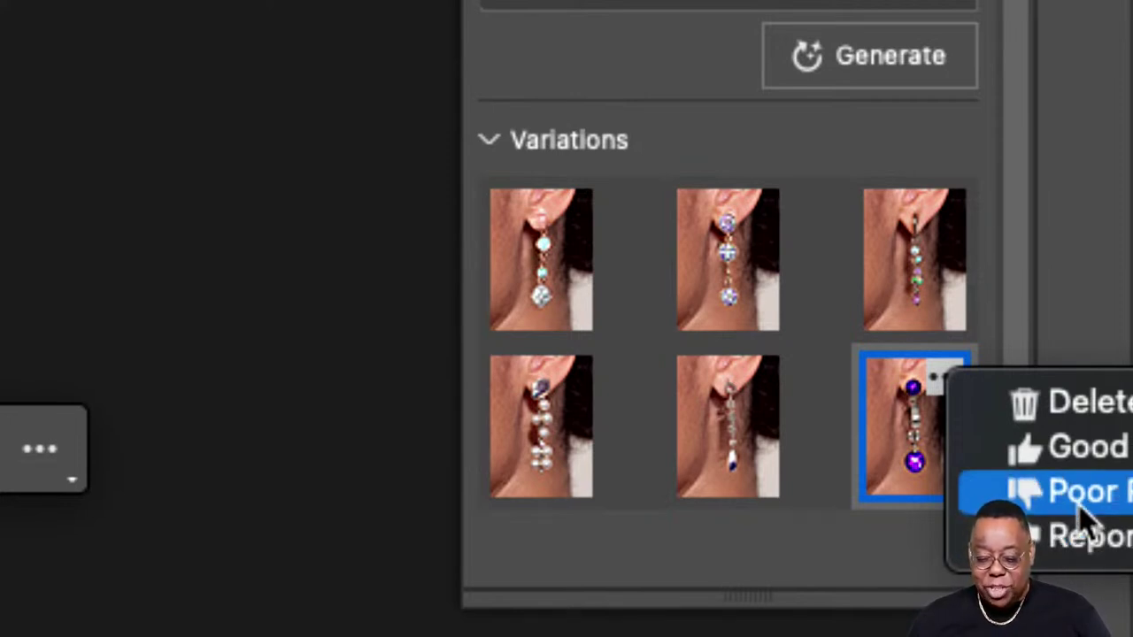
click(1080, 509)
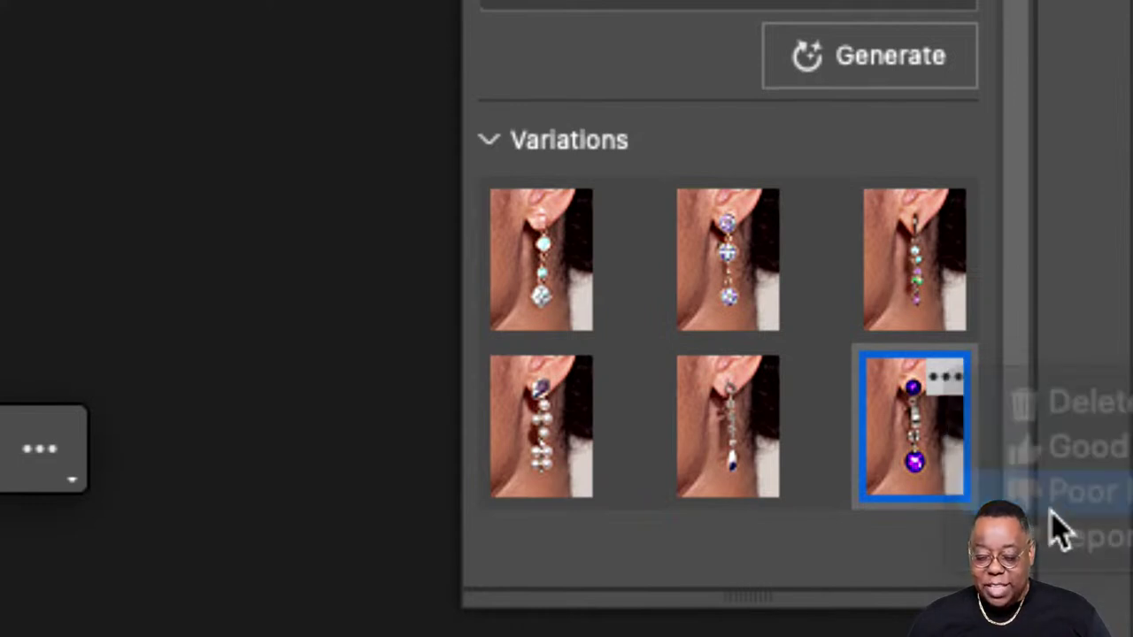
click(945, 379)
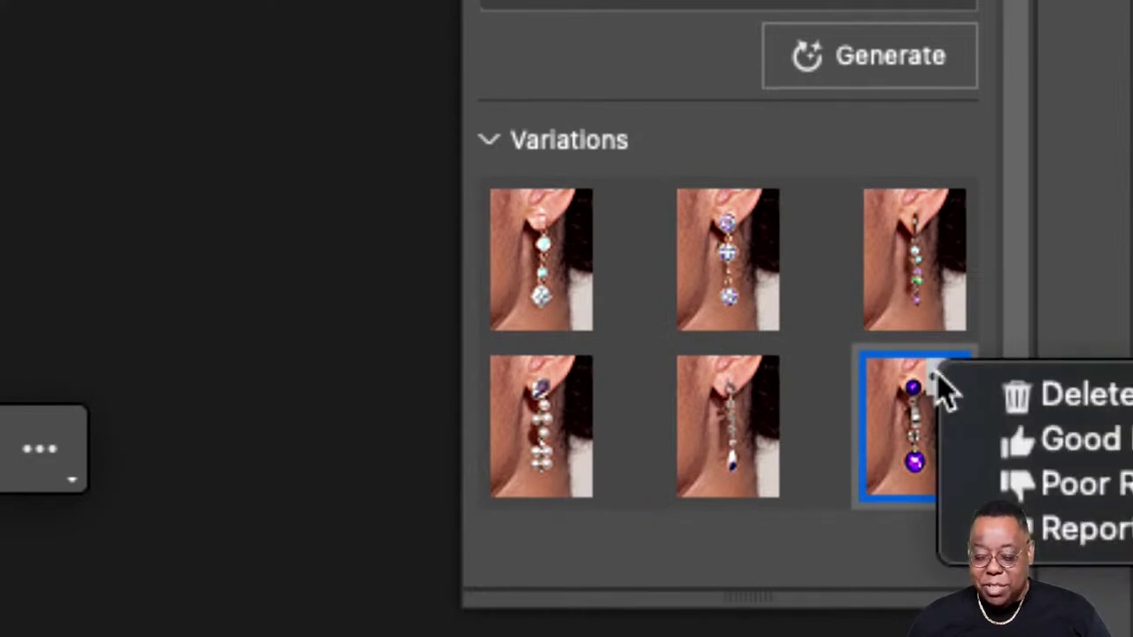
click(1009, 399)
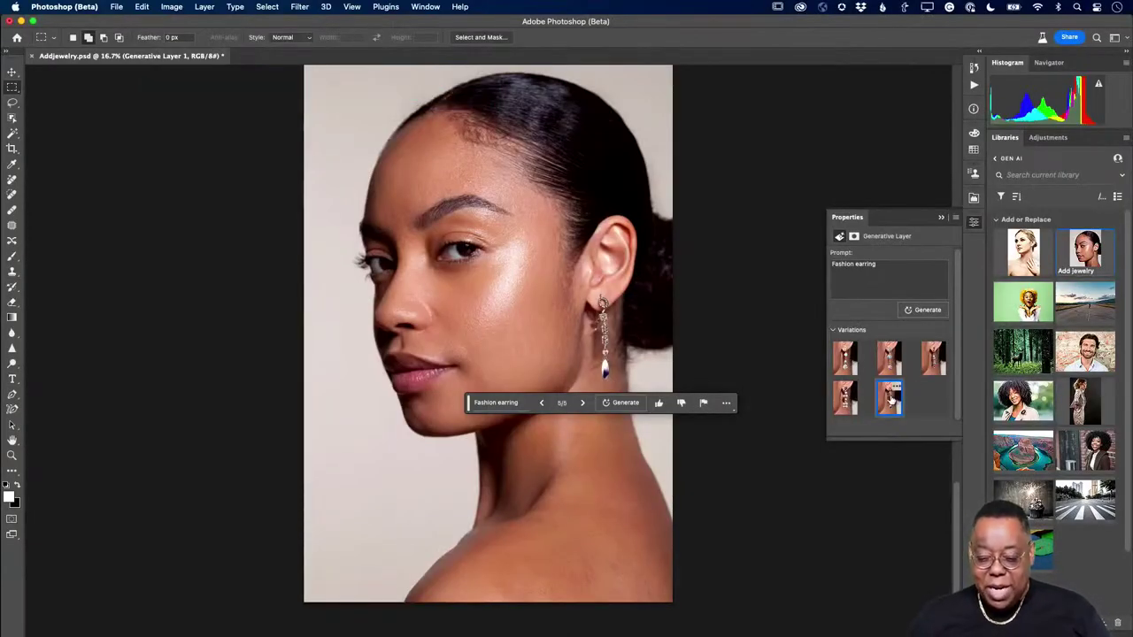
- Go through the remaining earring variations and choose the first one, with the turquoise stones and the large clear crystal
click(846, 400)
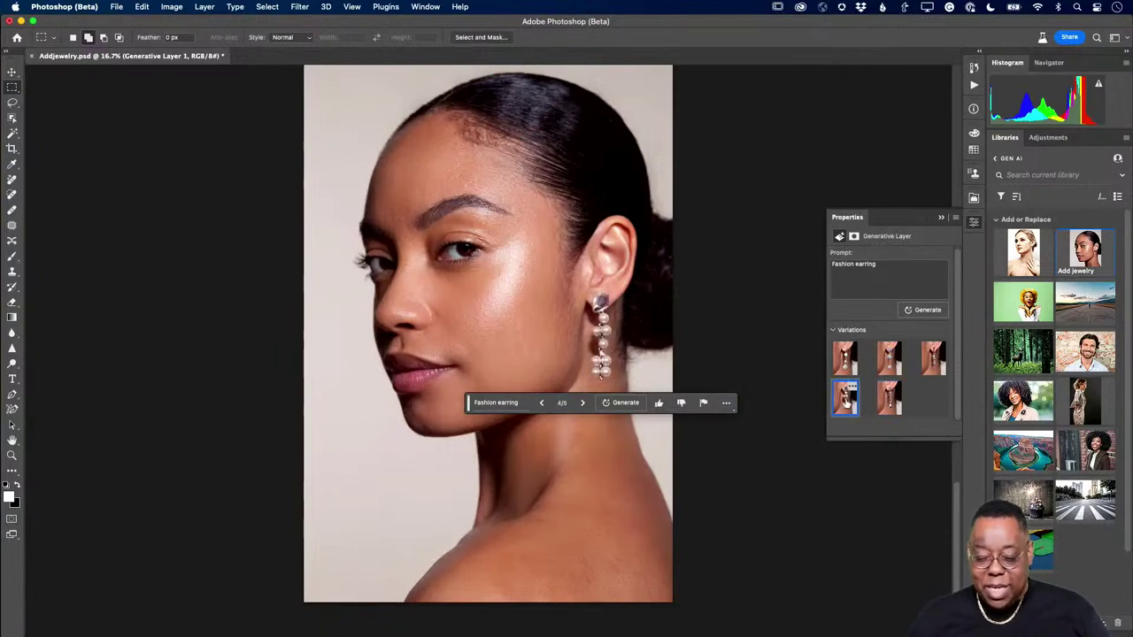
click(889, 399)
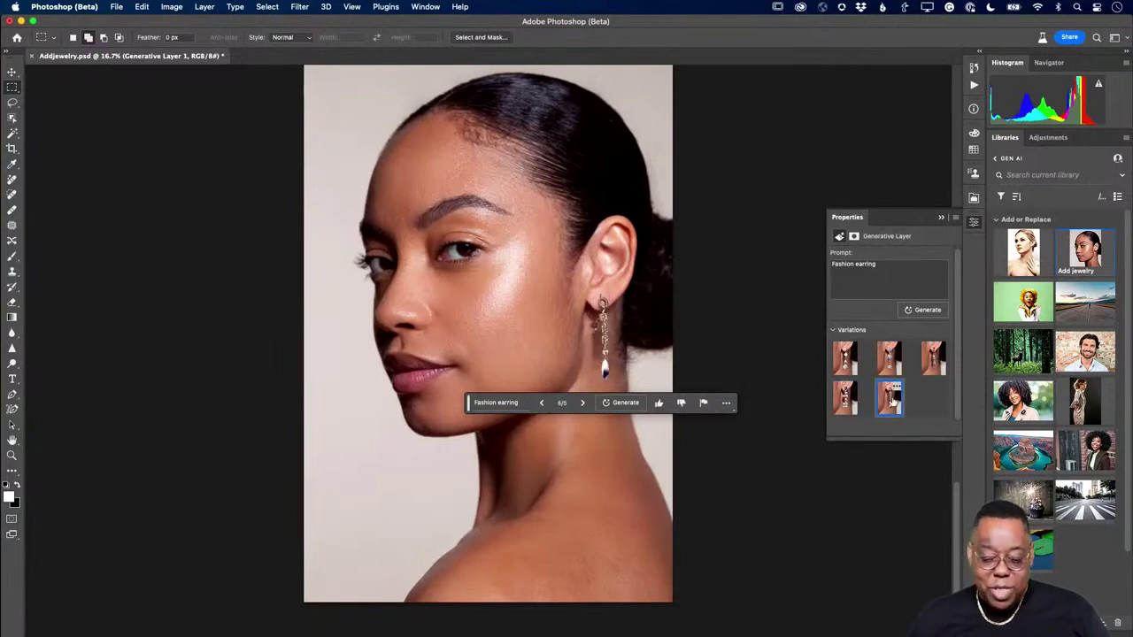
click(934, 361)
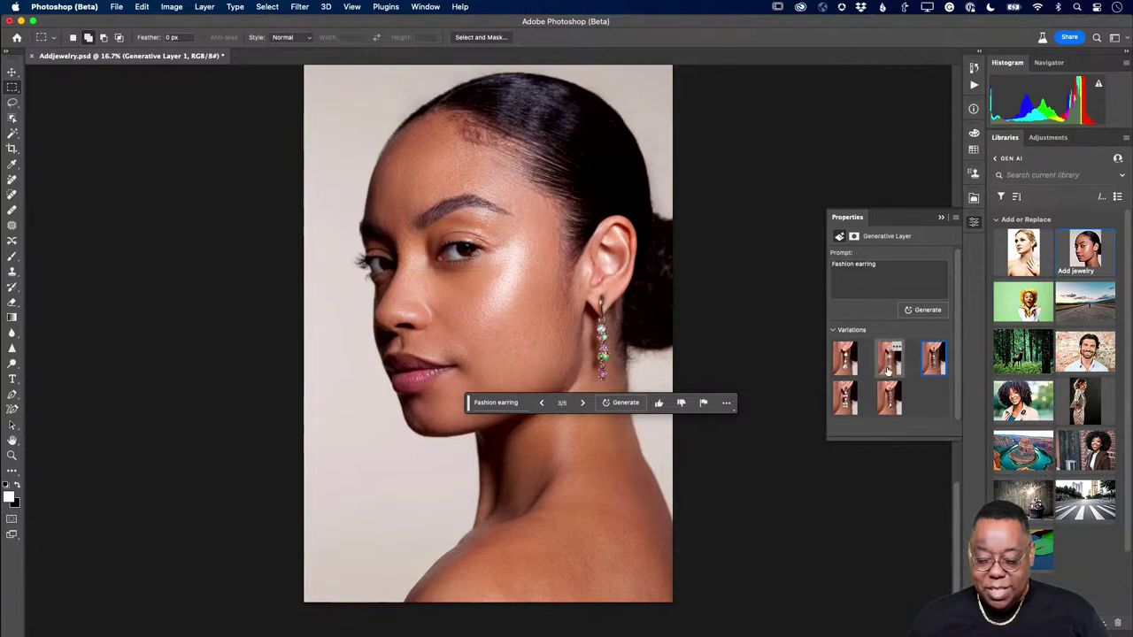
click(888, 369)
click(845, 372)
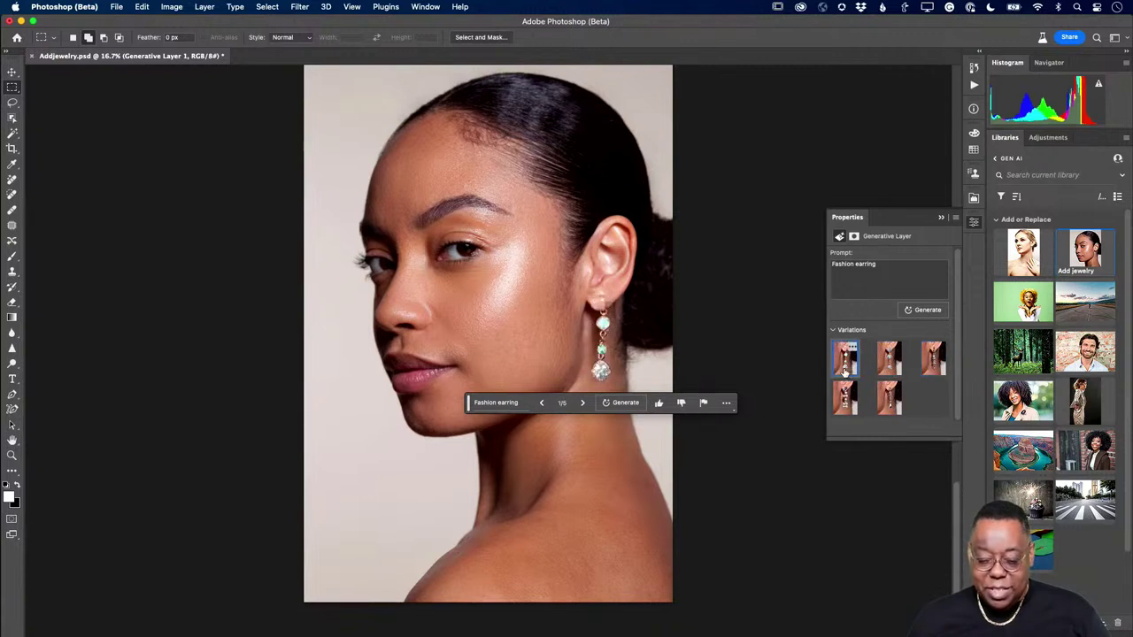
- Delete the second earring variation, with the three round purple-tinted crystals, from the generated set
click(879, 369)
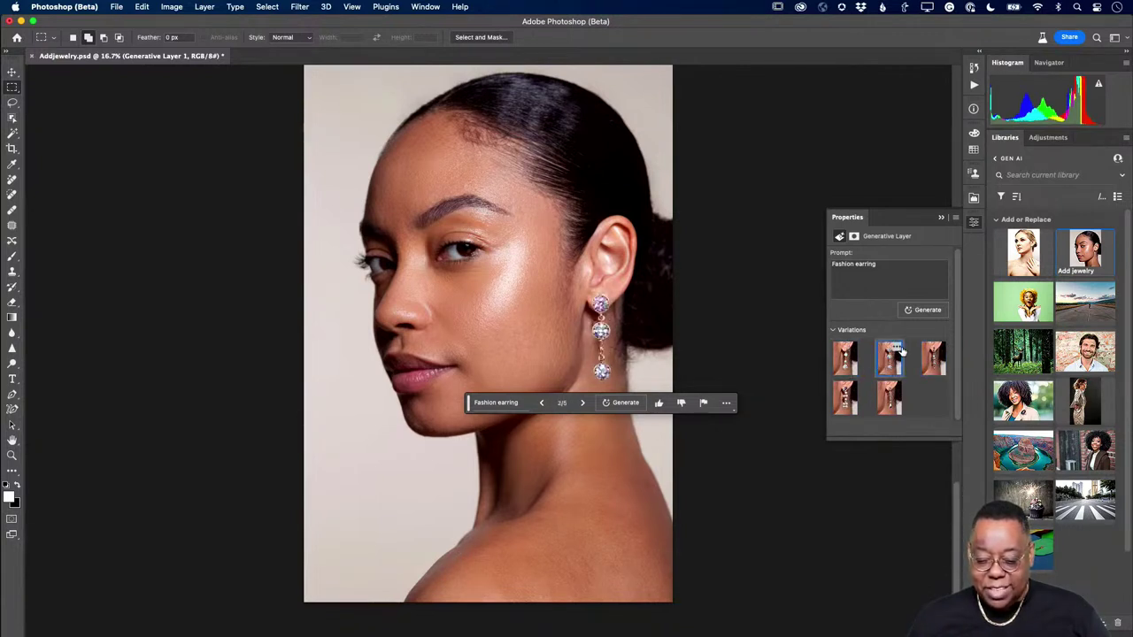
click(899, 352)
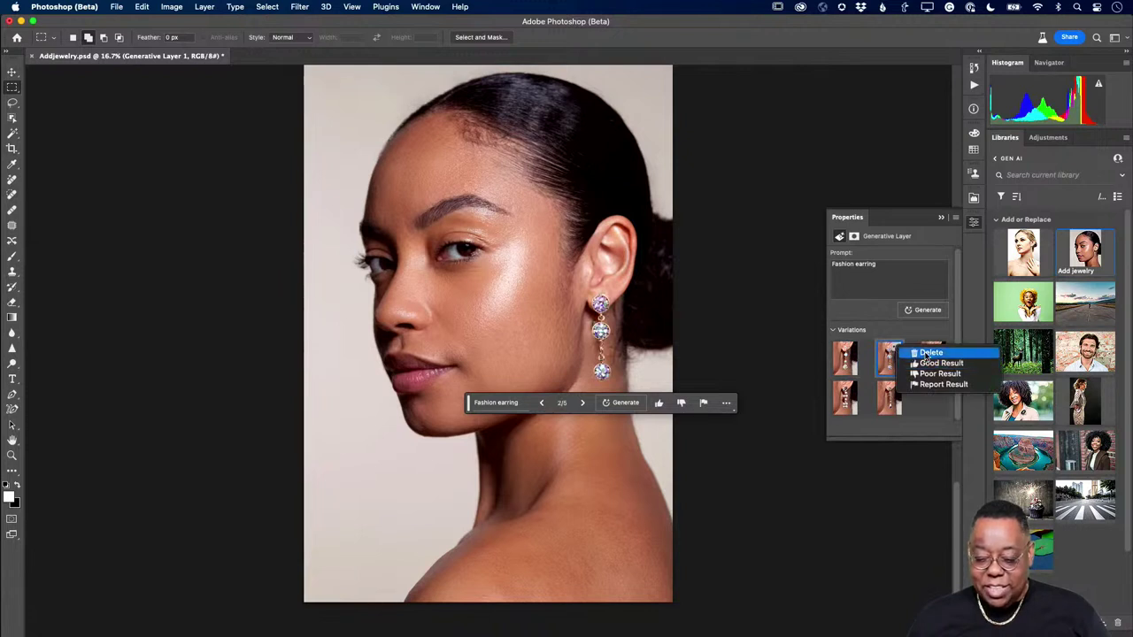
click(927, 352)
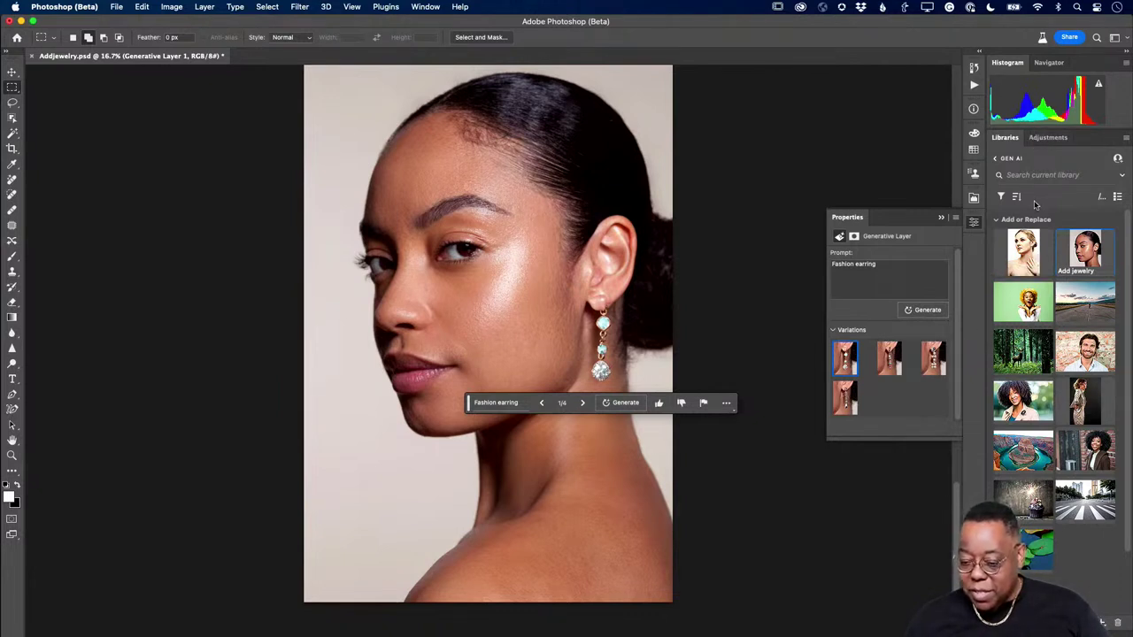
- Toggle the layer list off and back on, and enlarge its area beneath the library thumbnails to show the generative and background layers
click(427, 7)
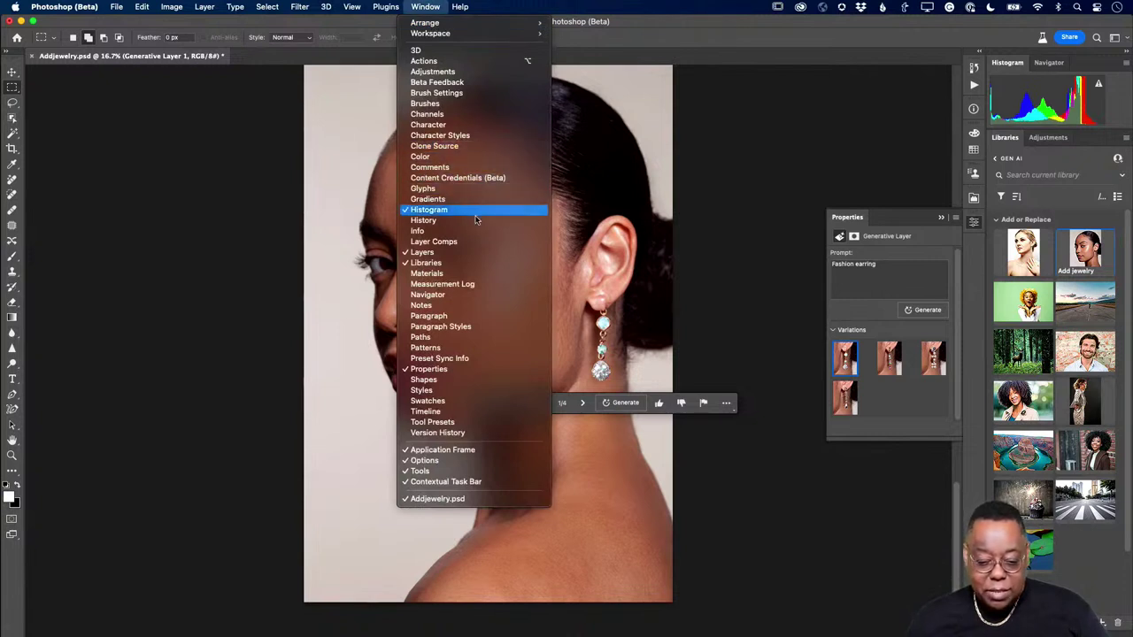
click(481, 6)
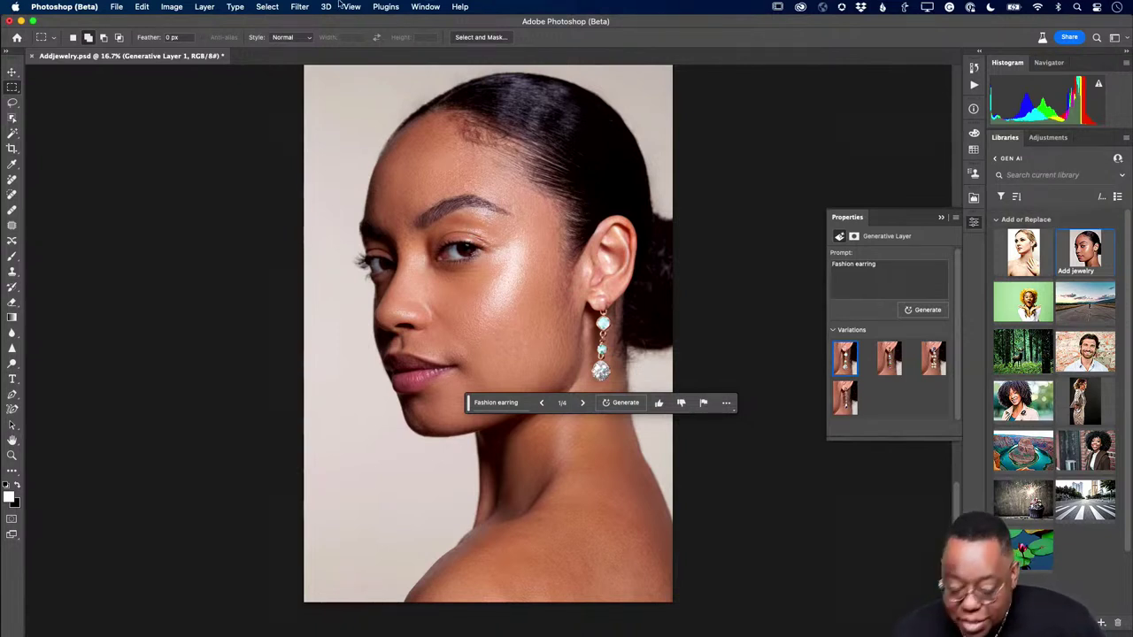
click(424, 8)
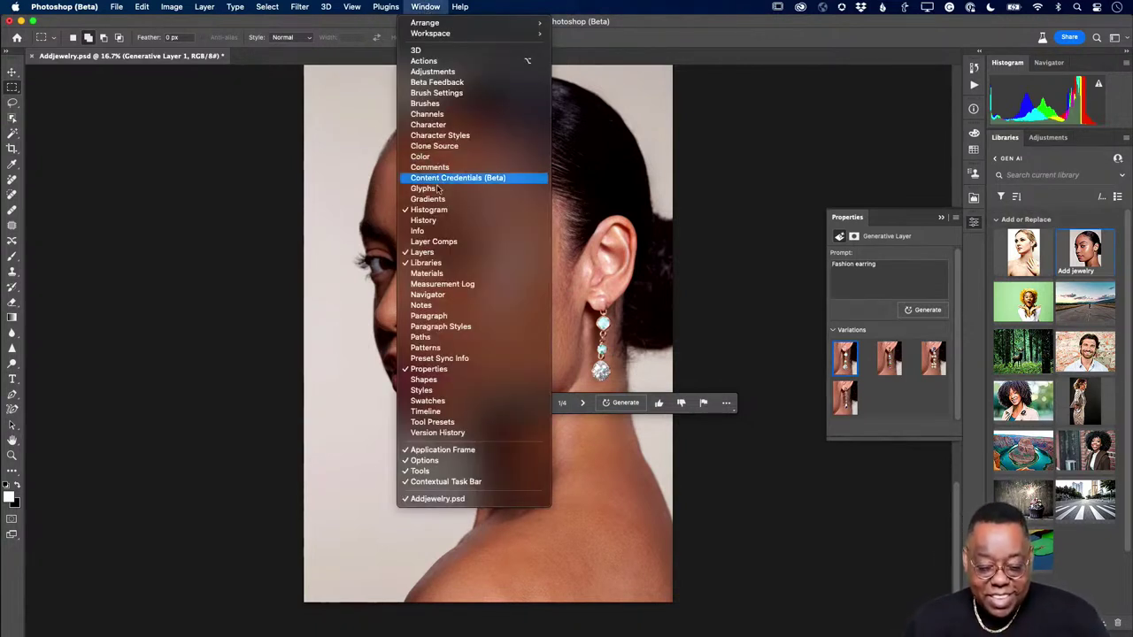
click(442, 254)
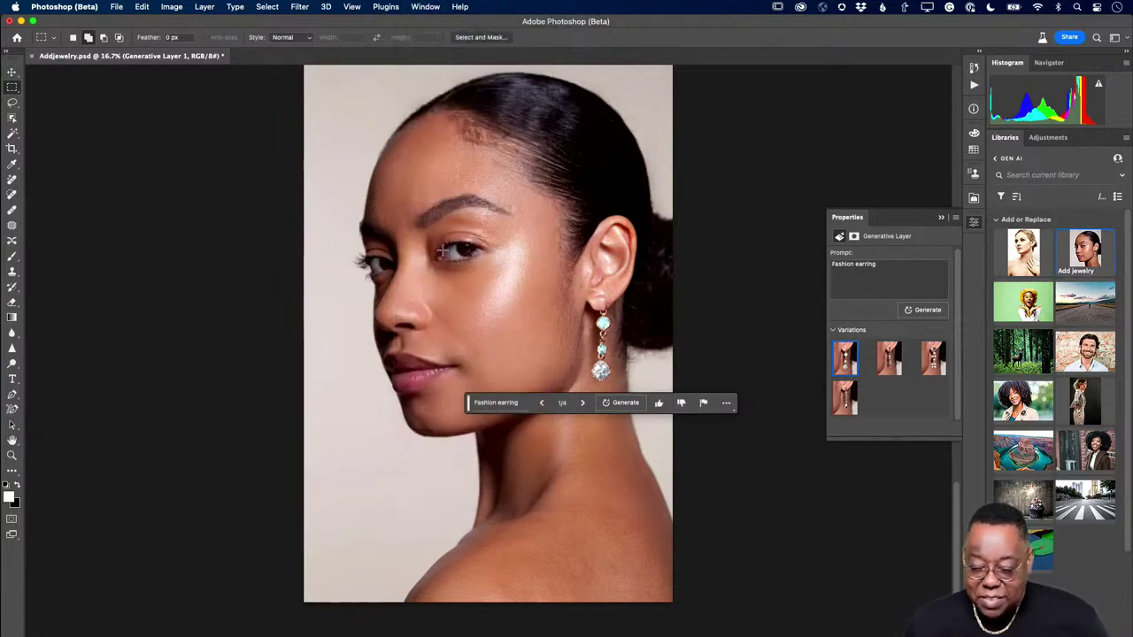
click(425, 7)
click(445, 254)
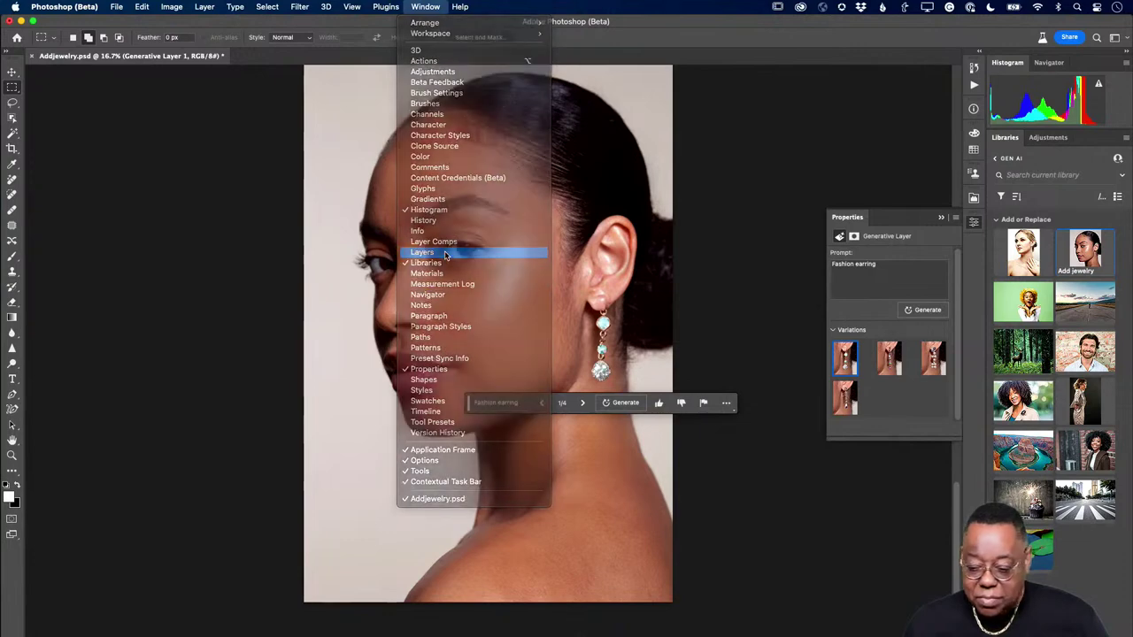
scroll(1004, 311, down, 2)
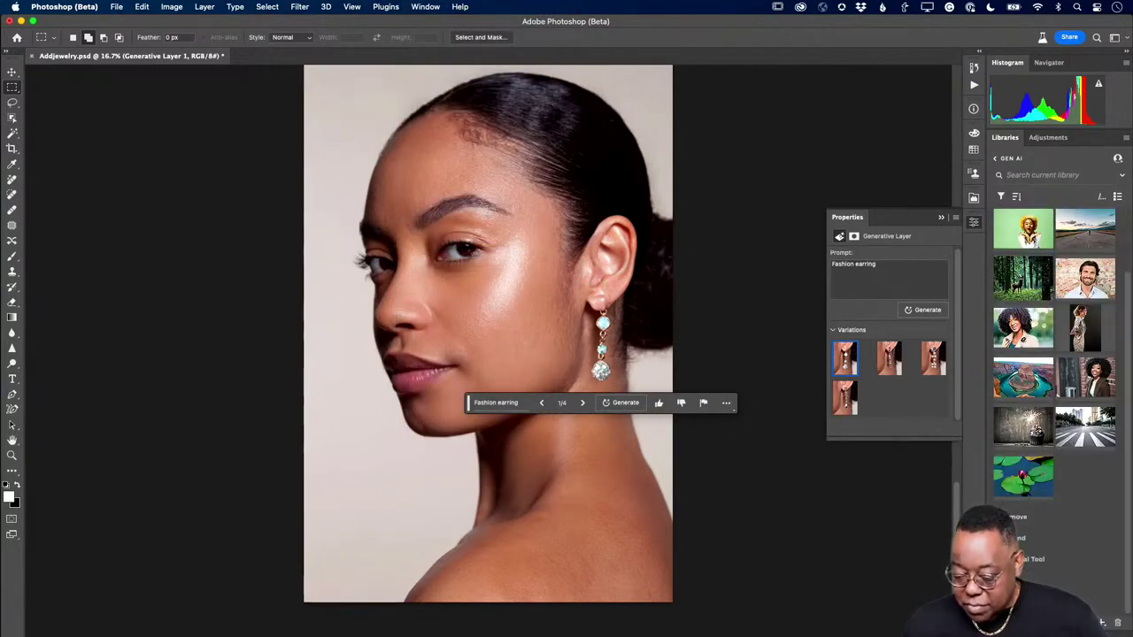
drag(1043, 624, 1042, 471)
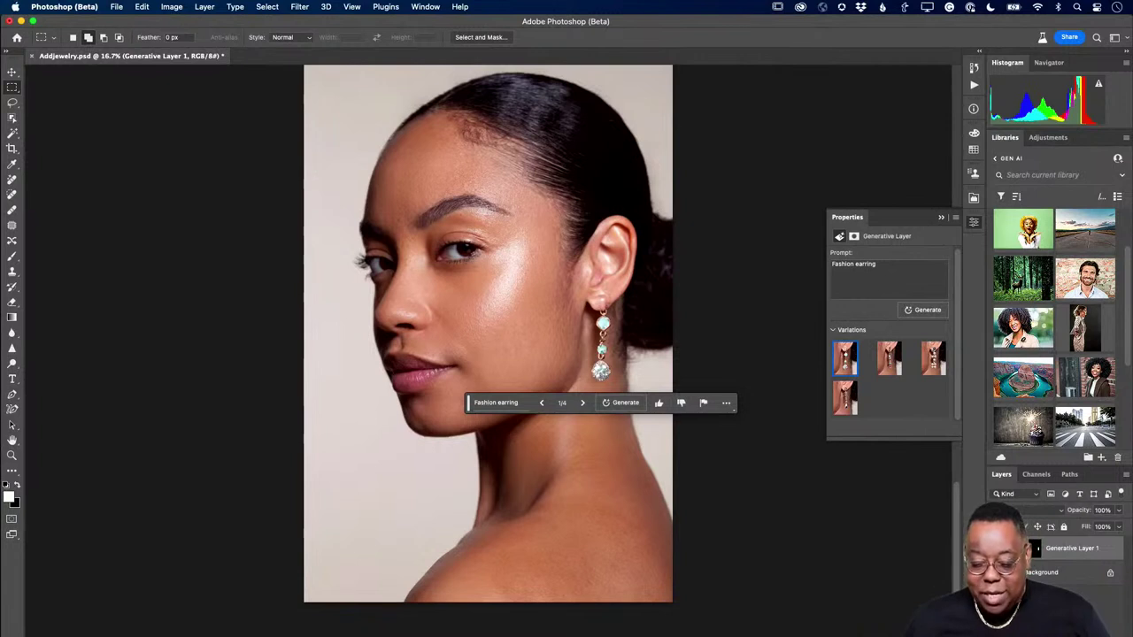
- Toggle the earring layer's visibility to compare the portrait with and without the earring, leaving the layer shown
key(super+comma)
key(super+comma)
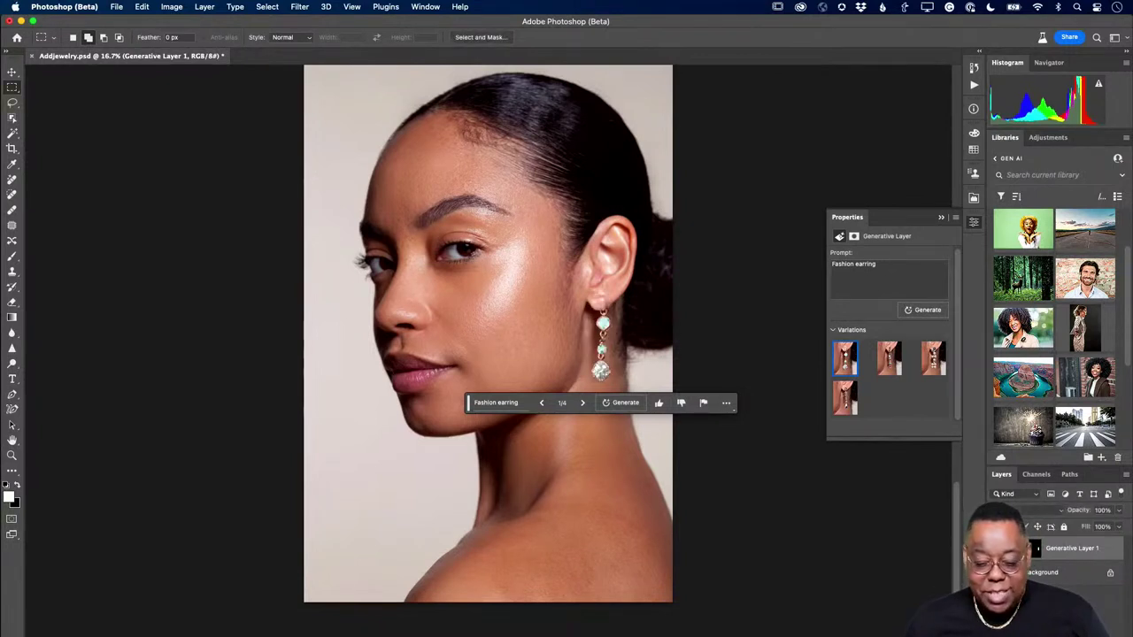
key(super+comma)
key(super+comma)
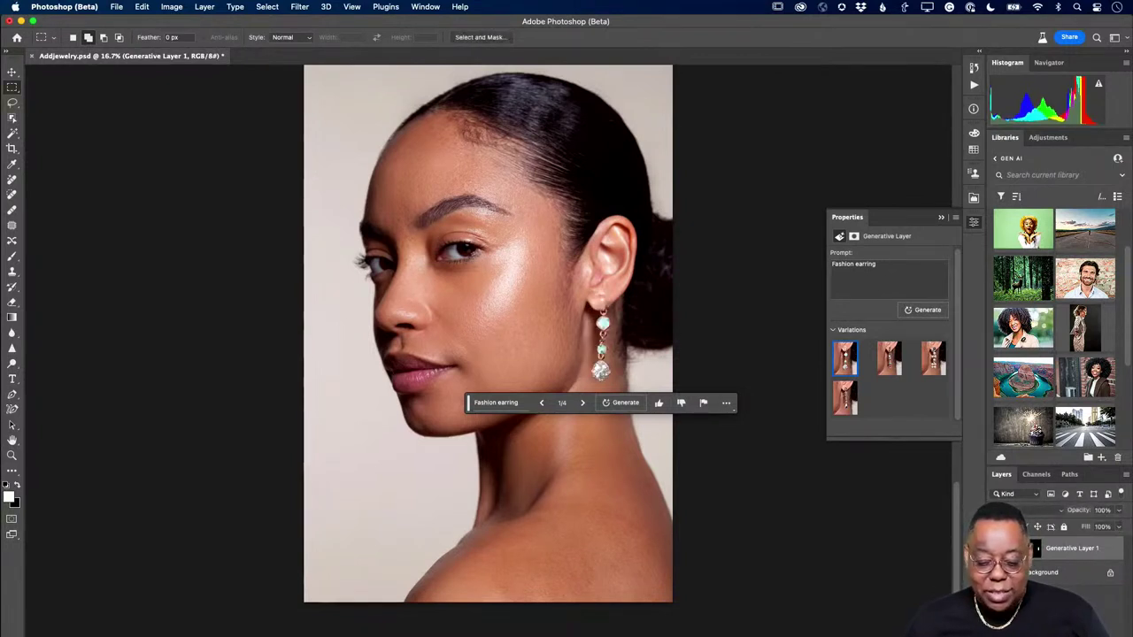
key(super+comma)
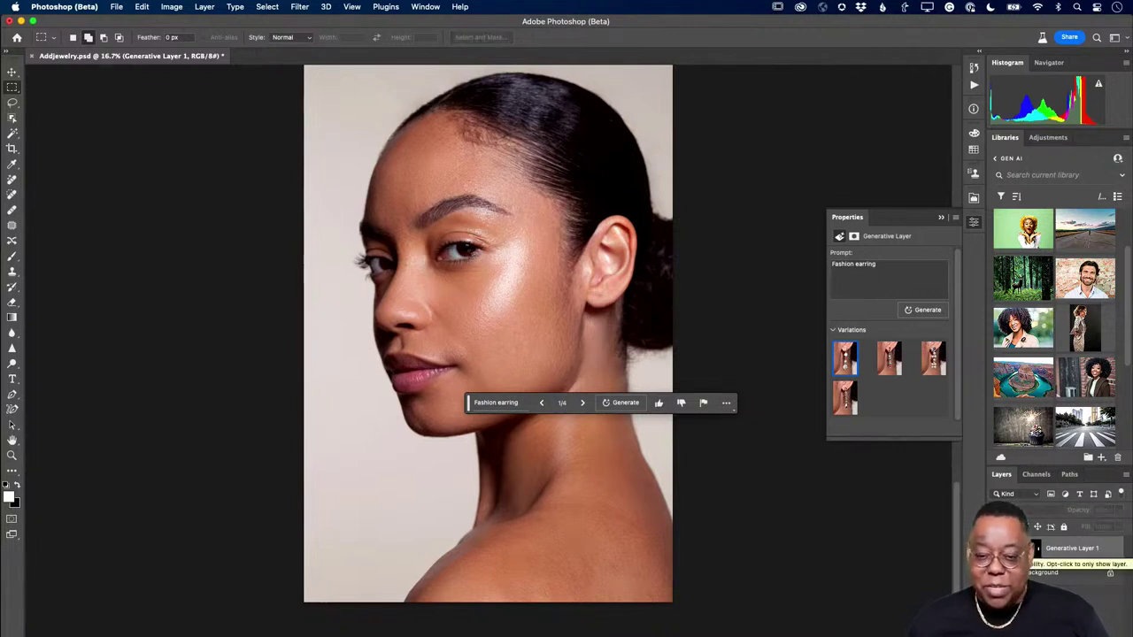
key(super+comma)
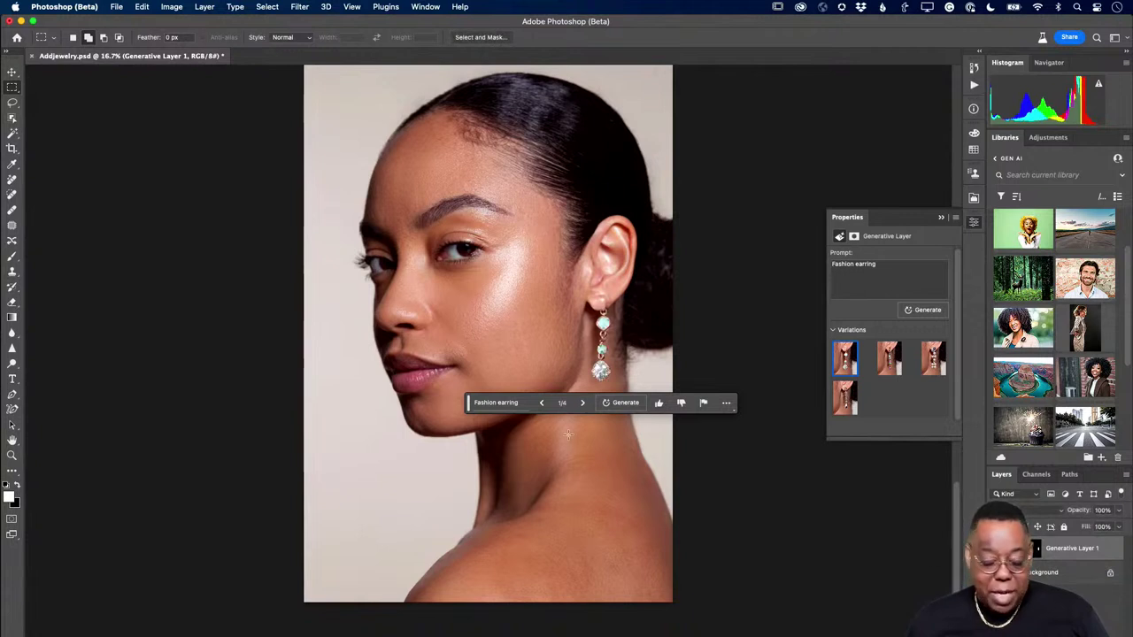
- Lasso a band around the neck, generate a "fashion necklace" there, and choose the third variation, the choker with large round pale stones
click(13, 102)
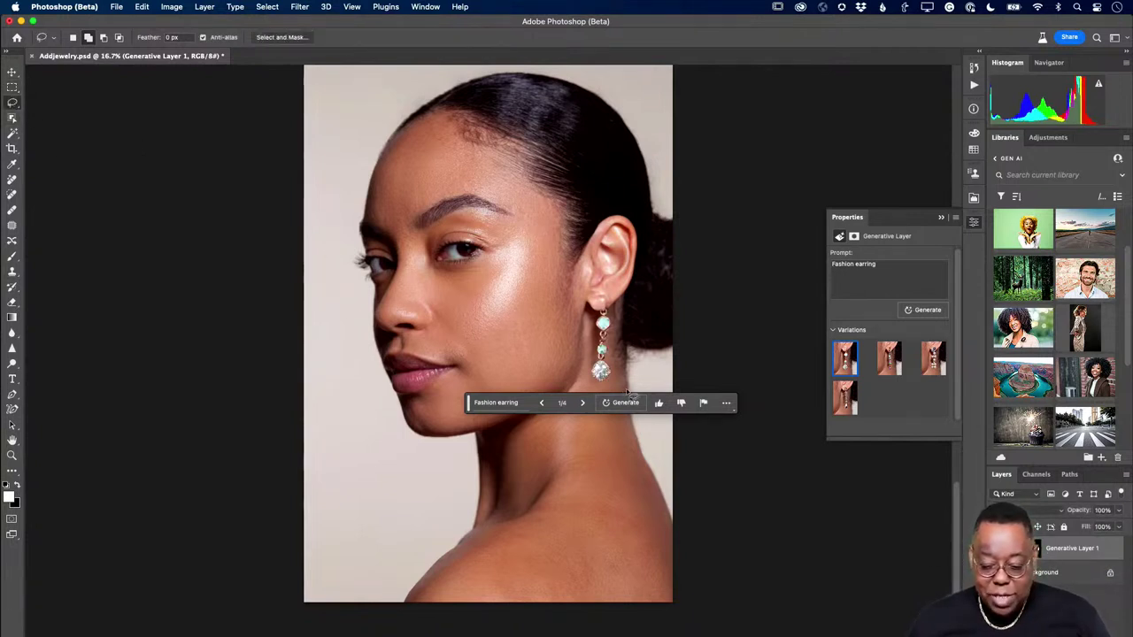
mouse_move(631, 386)
mouse_down()
mouse_move(523, 445)
mouse_move(481, 447)
mouse_move(466, 461)
mouse_move(469, 497)
mouse_move(597, 462)
mouse_move(641, 431)
mouse_move(634, 390)
mouse_up()
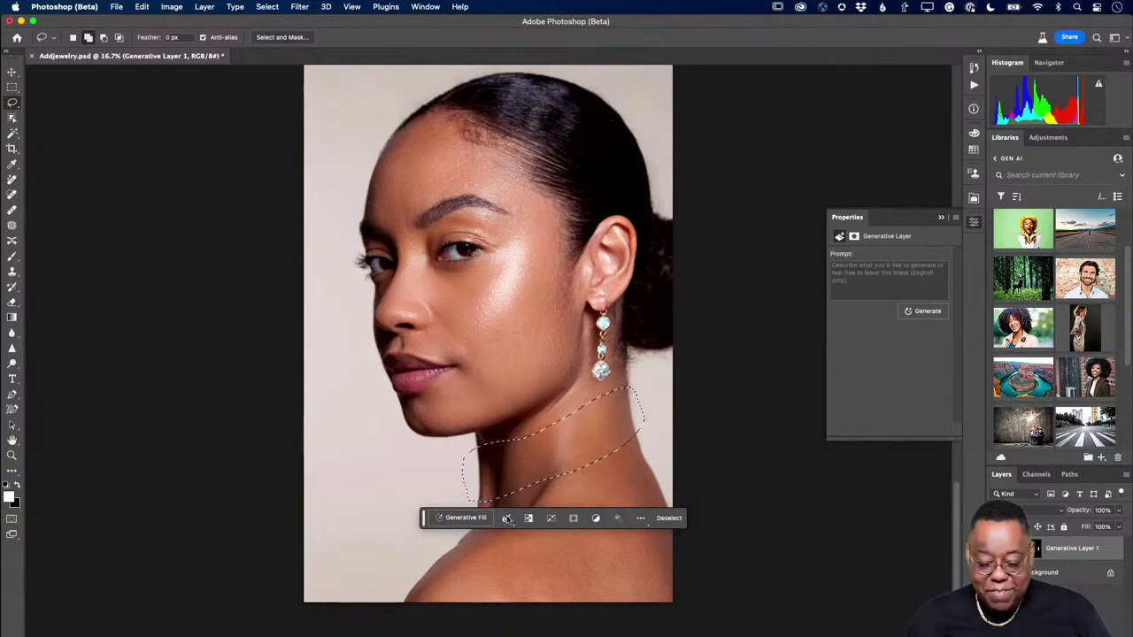
click(475, 522)
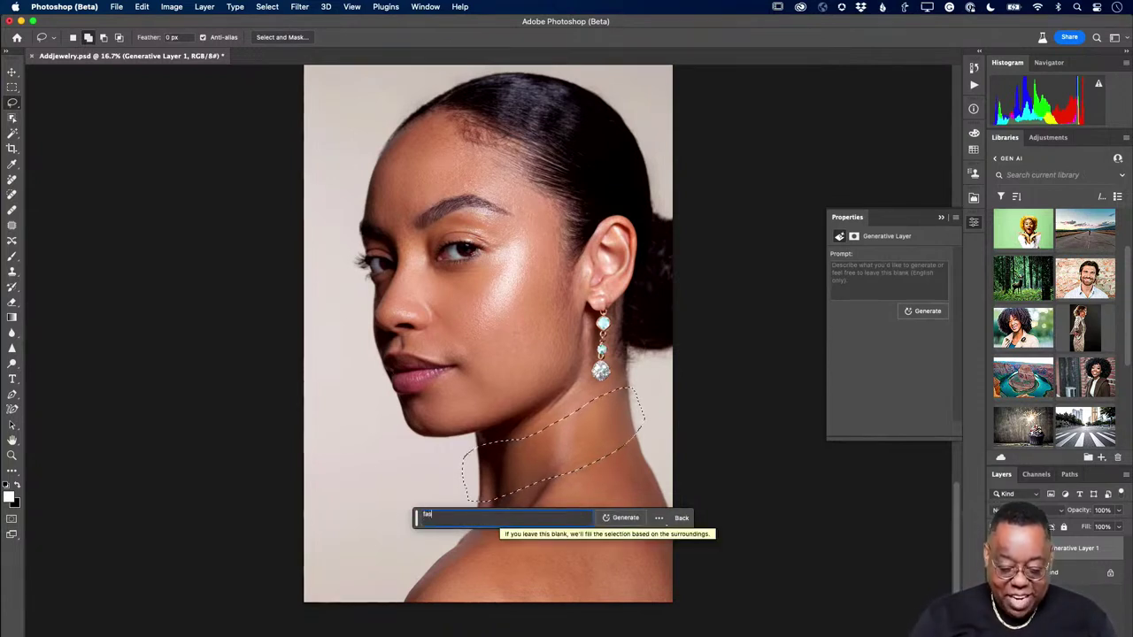
text(fashion necklac)
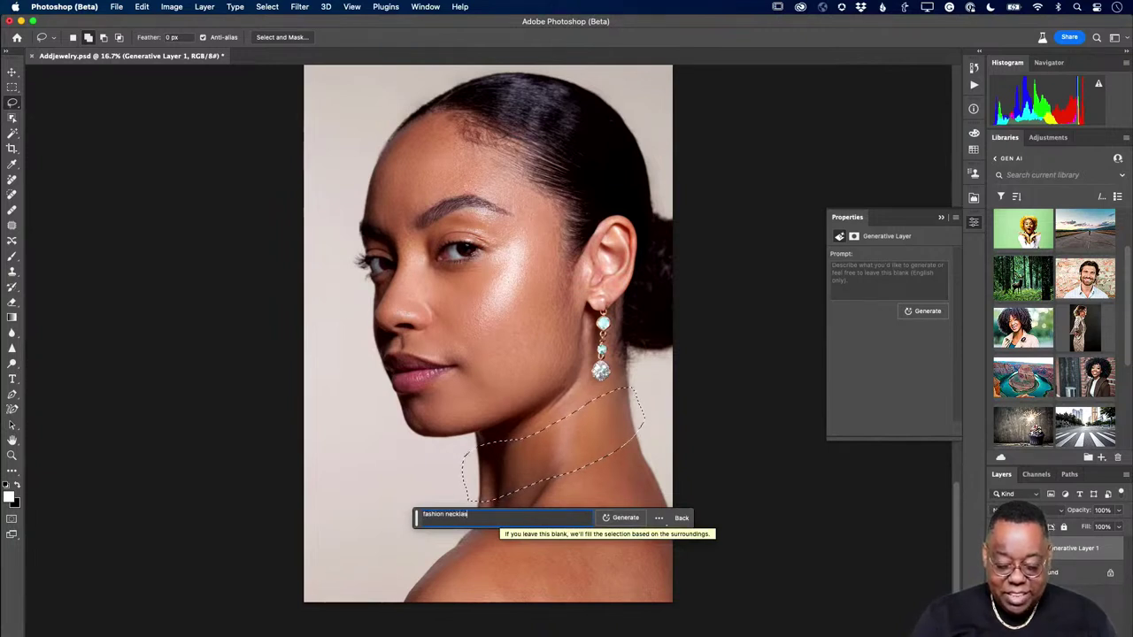
text(e)
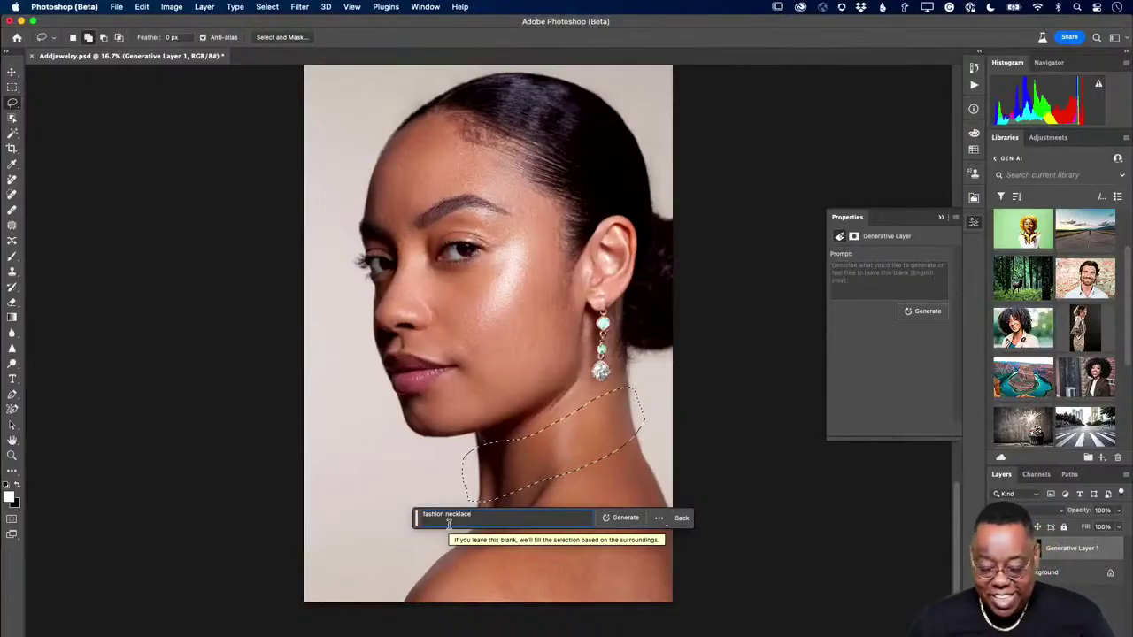
click(621, 517)
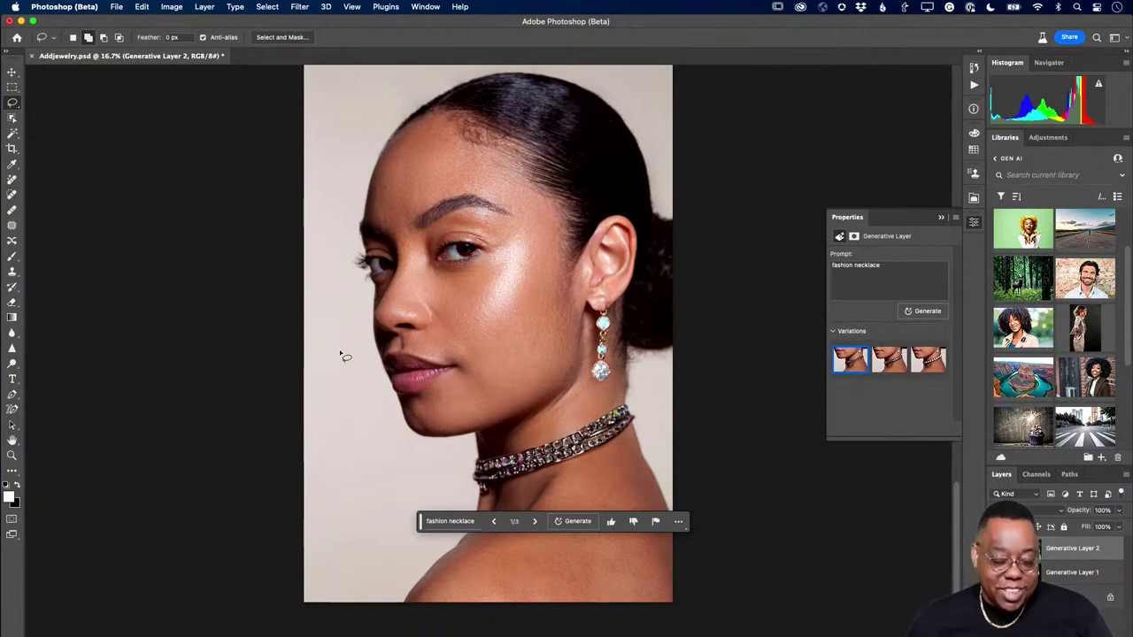
click(890, 360)
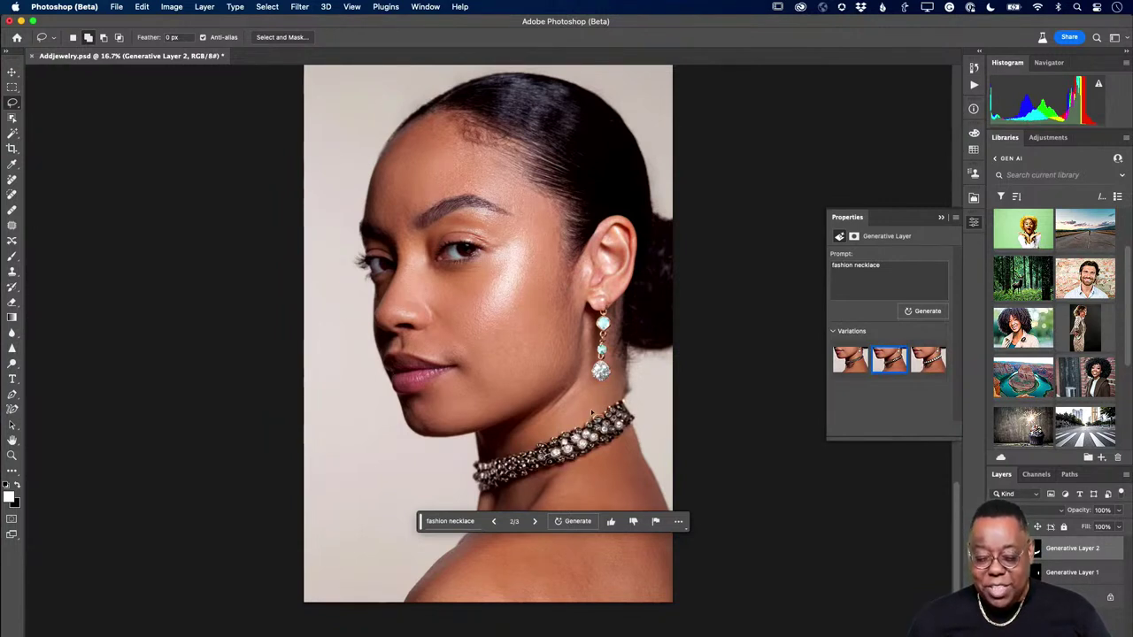
click(925, 365)
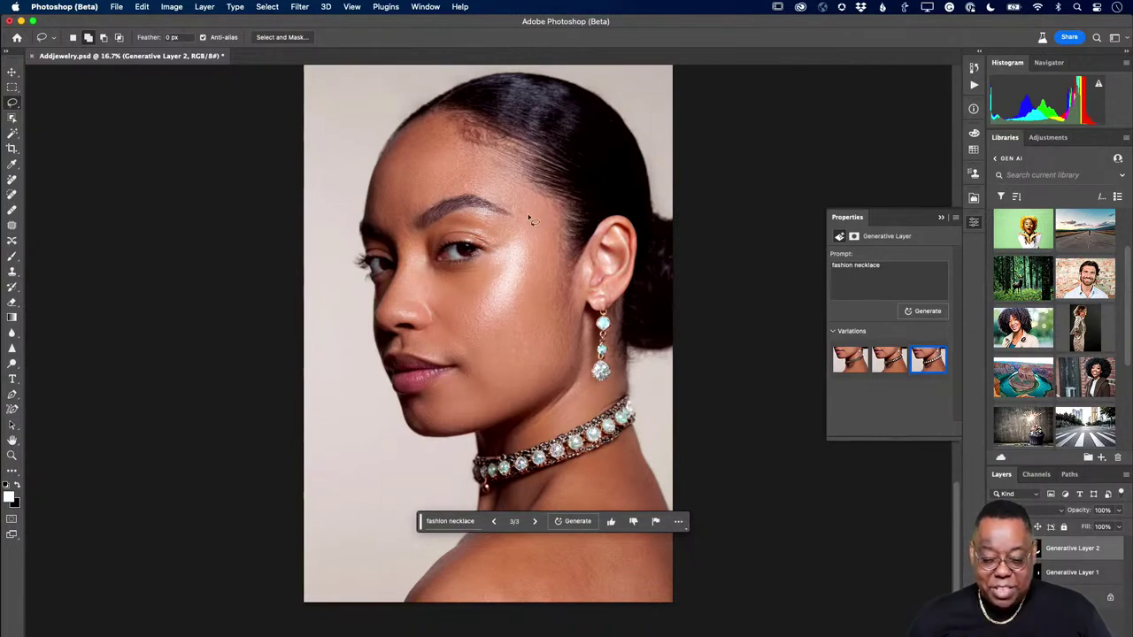
- Lasso a glasses-shaped area across both eyes to the ear and fill it using the prompt "fashion sunglasses"
mouse_move(525, 217)
mouse_down()
mouse_move(360, 232)
mouse_move(347, 243)
mouse_move(350, 304)
mouse_move(367, 310)
mouse_move(394, 284)
mouse_move(493, 296)
mouse_move(553, 274)
mouse_move(622, 219)
mouse_move(645, 228)
mouse_move(634, 203)
mouse_move(496, 217)
mouse_up()
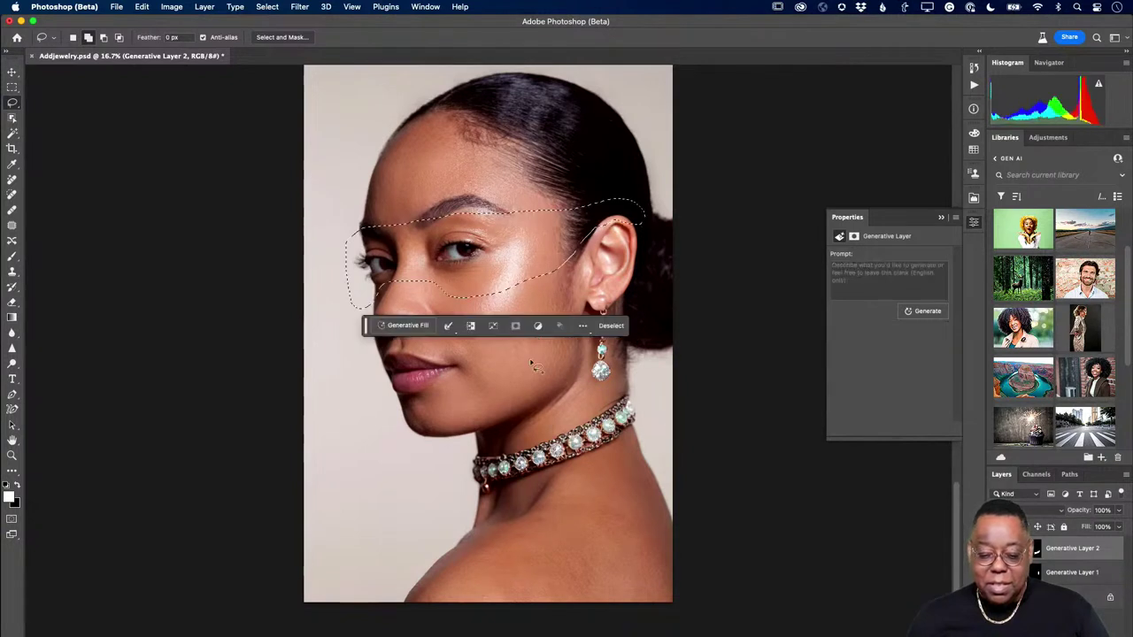
click(402, 325)
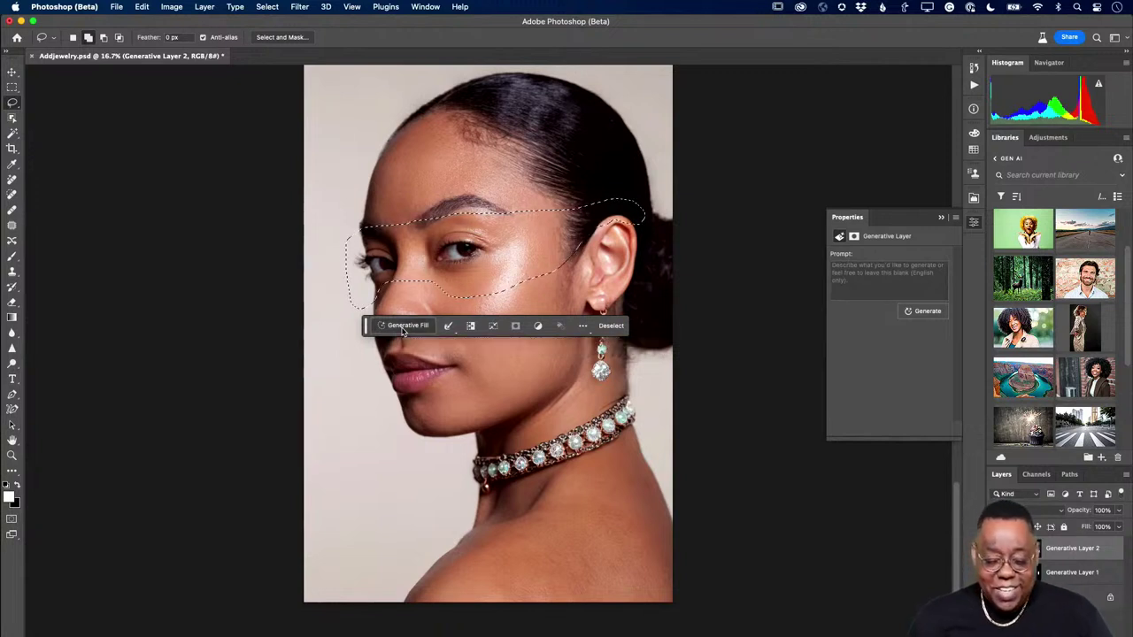
text(fa)
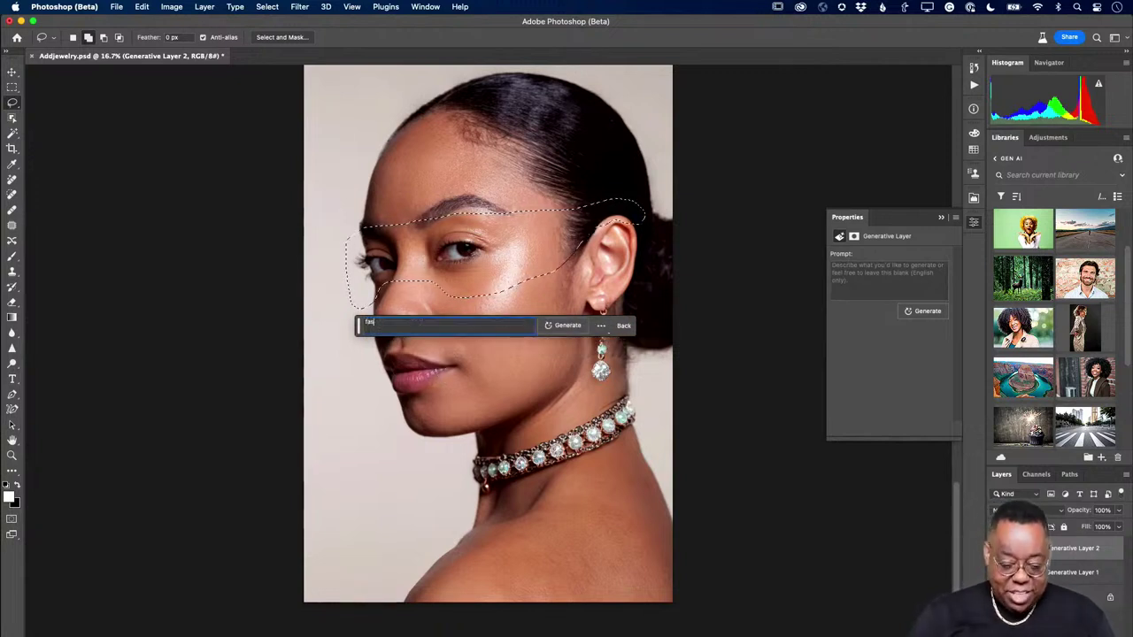
text(shion sungl)
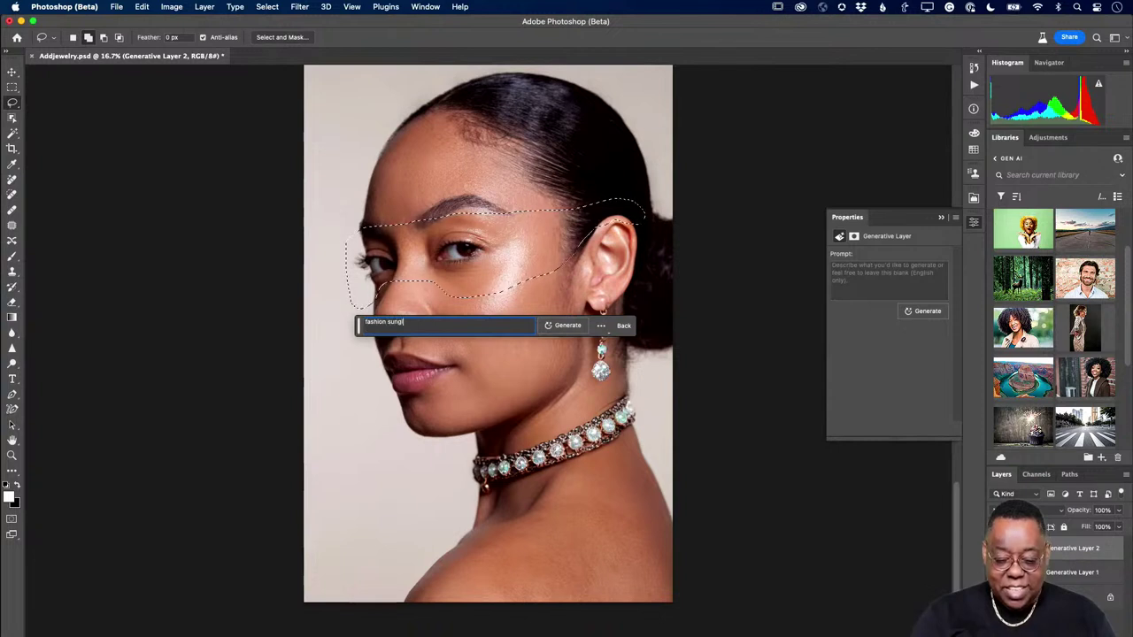
text(asses)
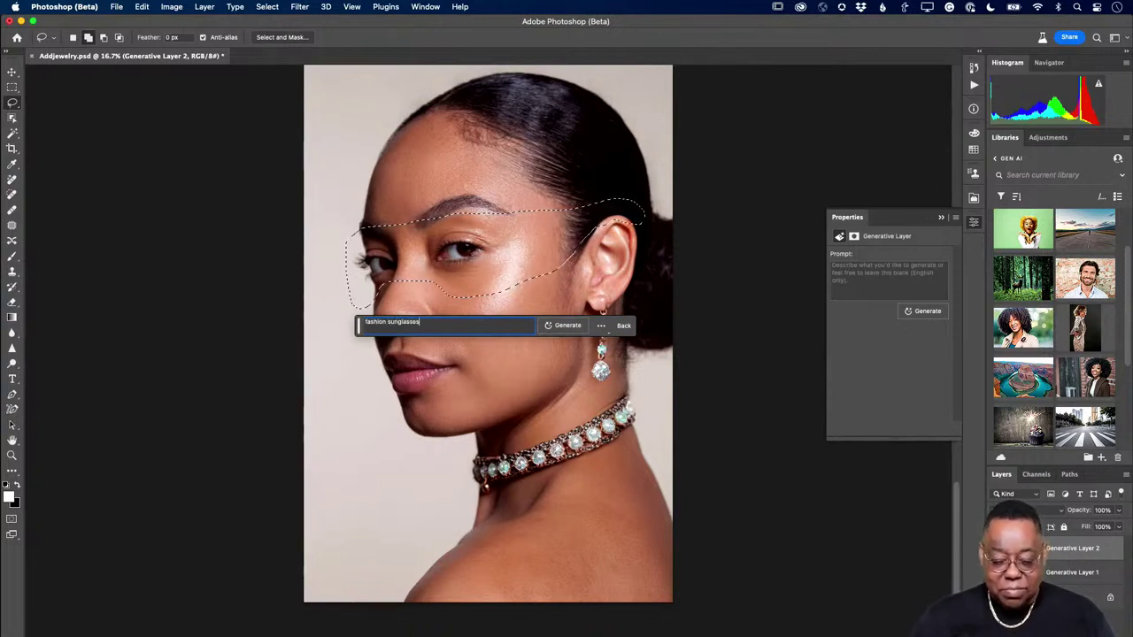
click(565, 326)
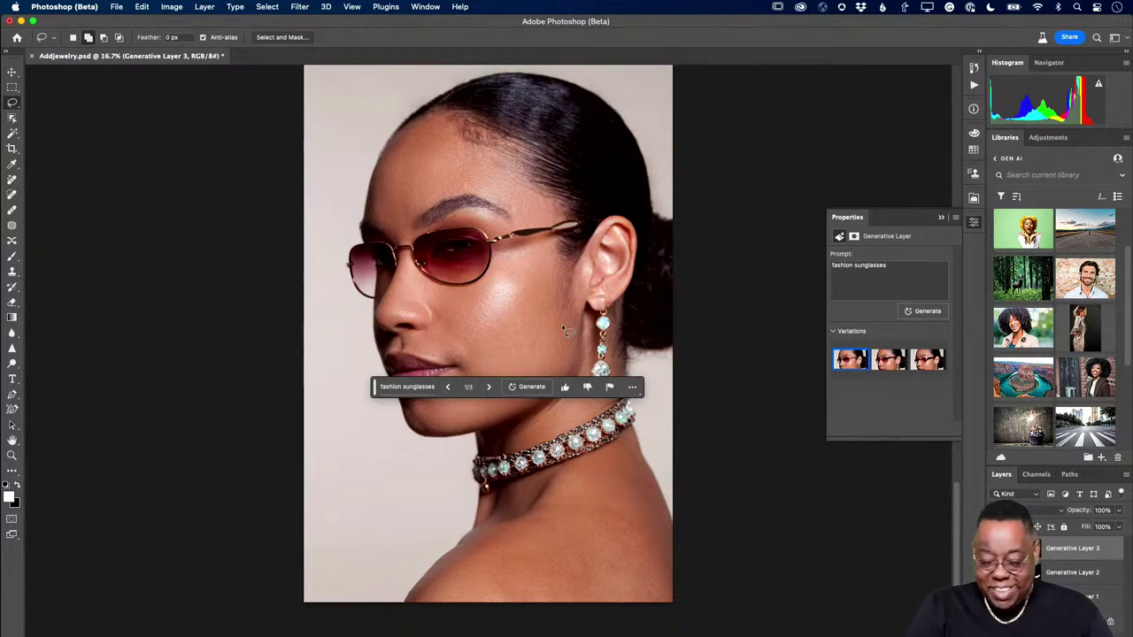
- Compare the generated sunglasses variations and return to the second one, with the thin metal rims and black temple
click(890, 361)
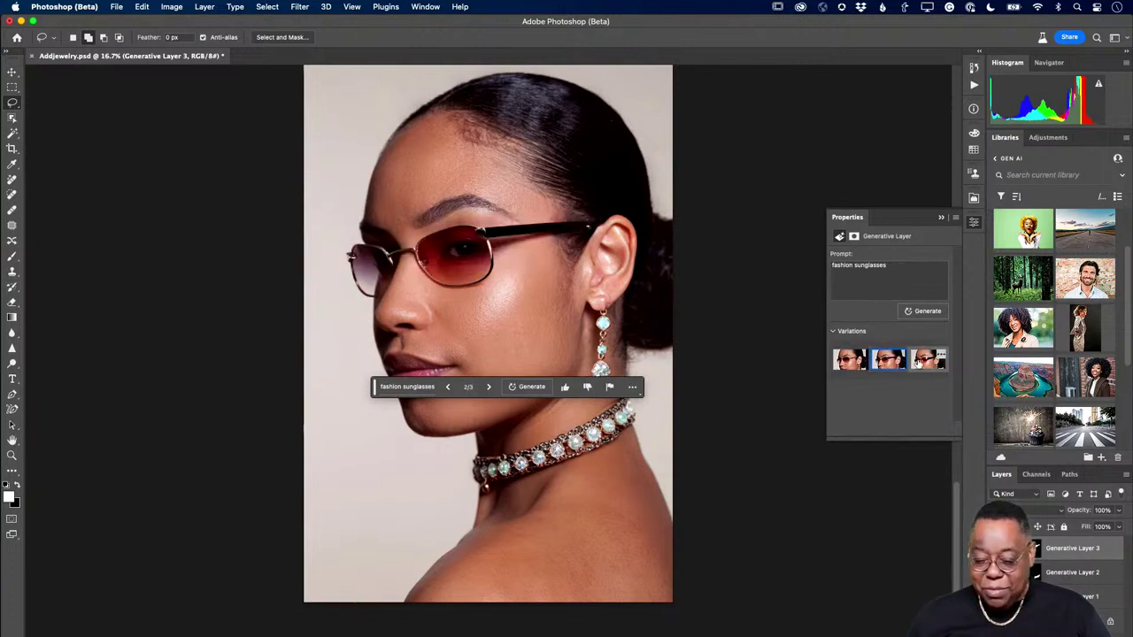
click(920, 361)
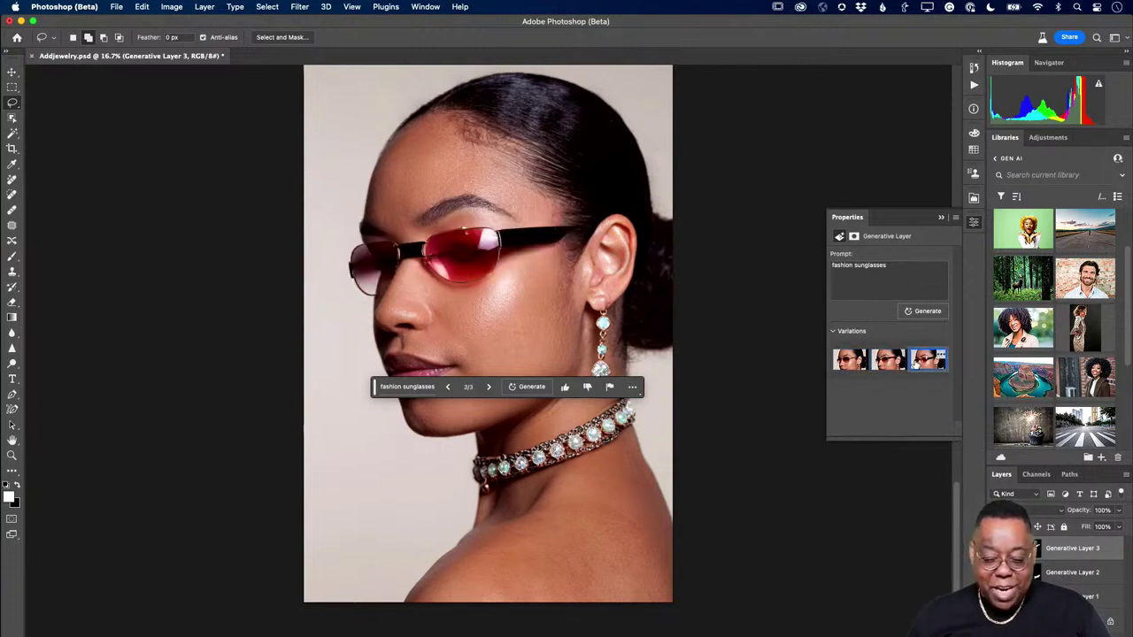
click(895, 363)
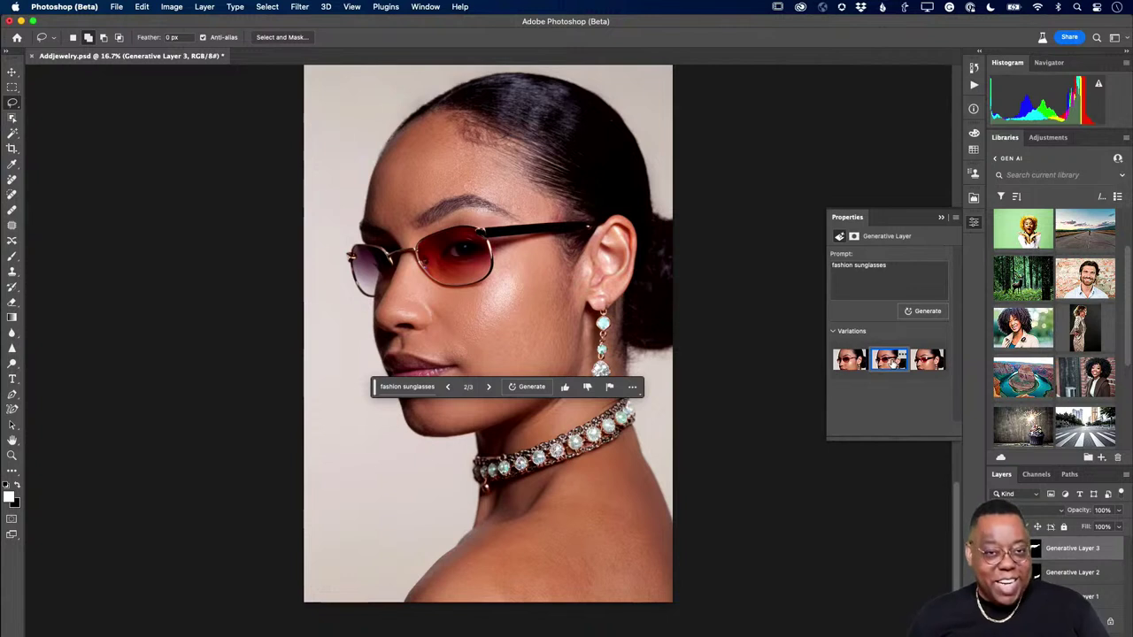
- Generate another set of "fashion sunglasses" variations and choose the second one, with the small oval dark lenses
click(921, 311)
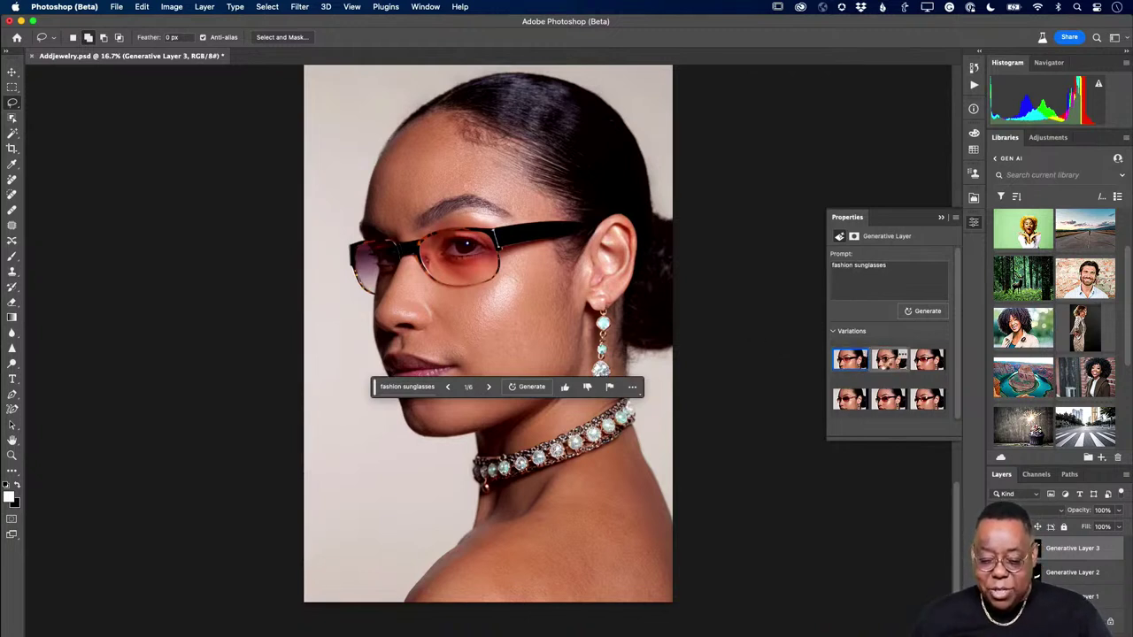
click(885, 366)
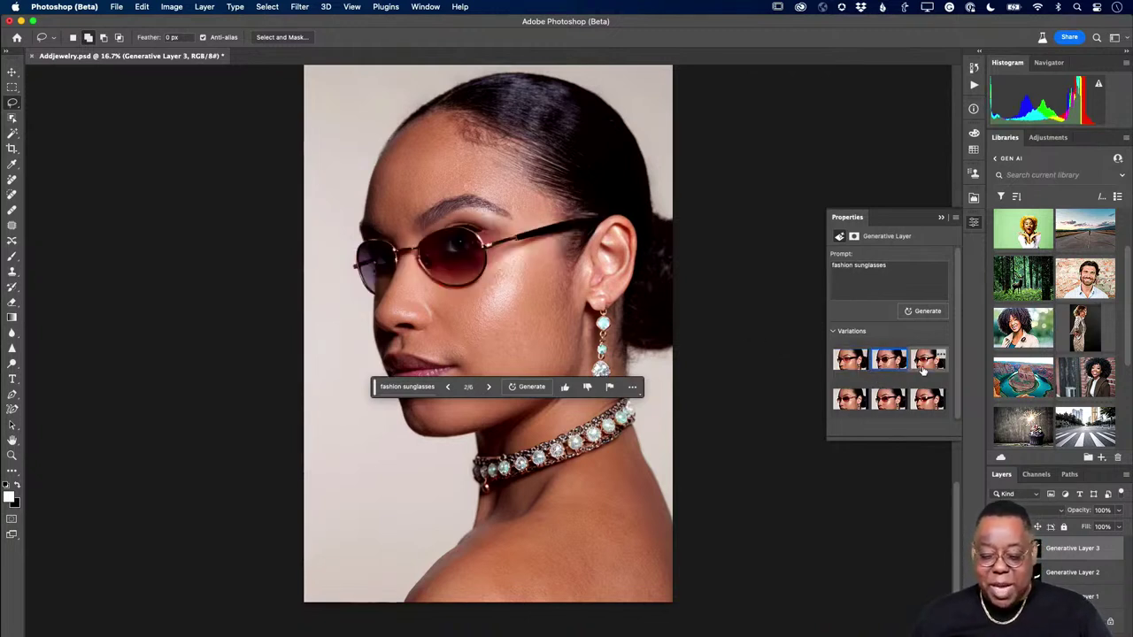
click(923, 370)
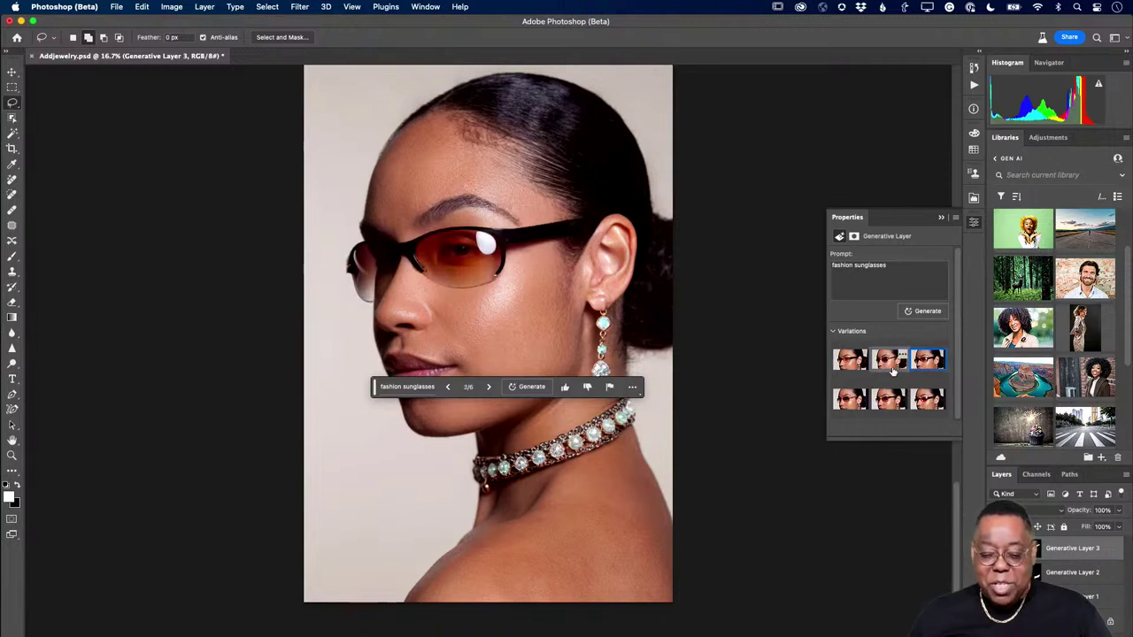
click(888, 363)
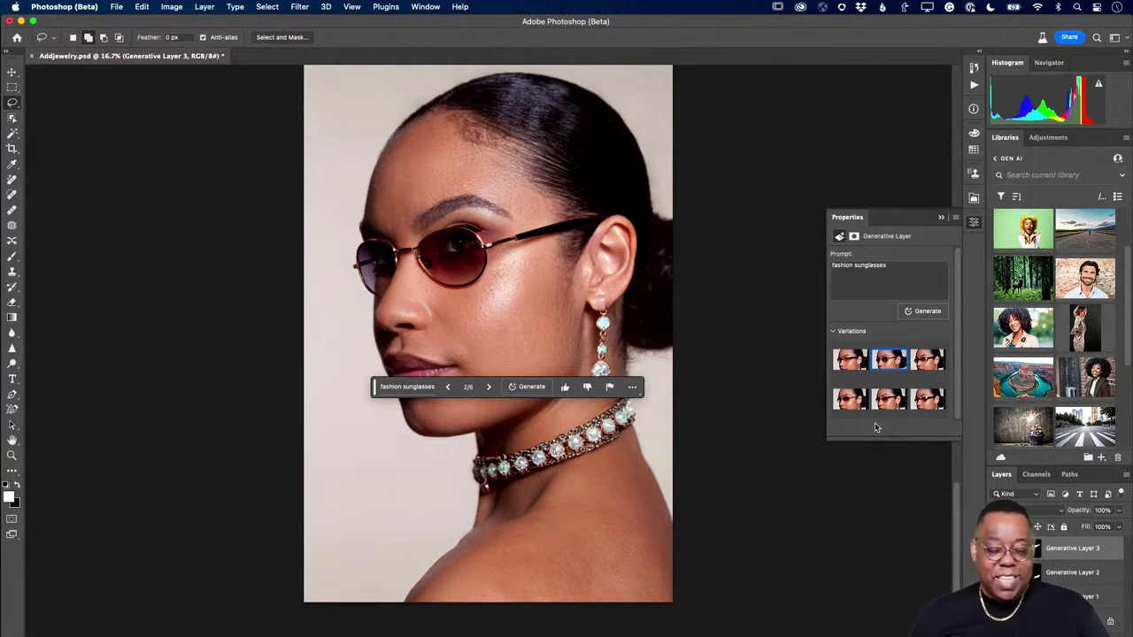
- Generate another set of "fashion sunglasses" variations and compare the second and third results
click(925, 312)
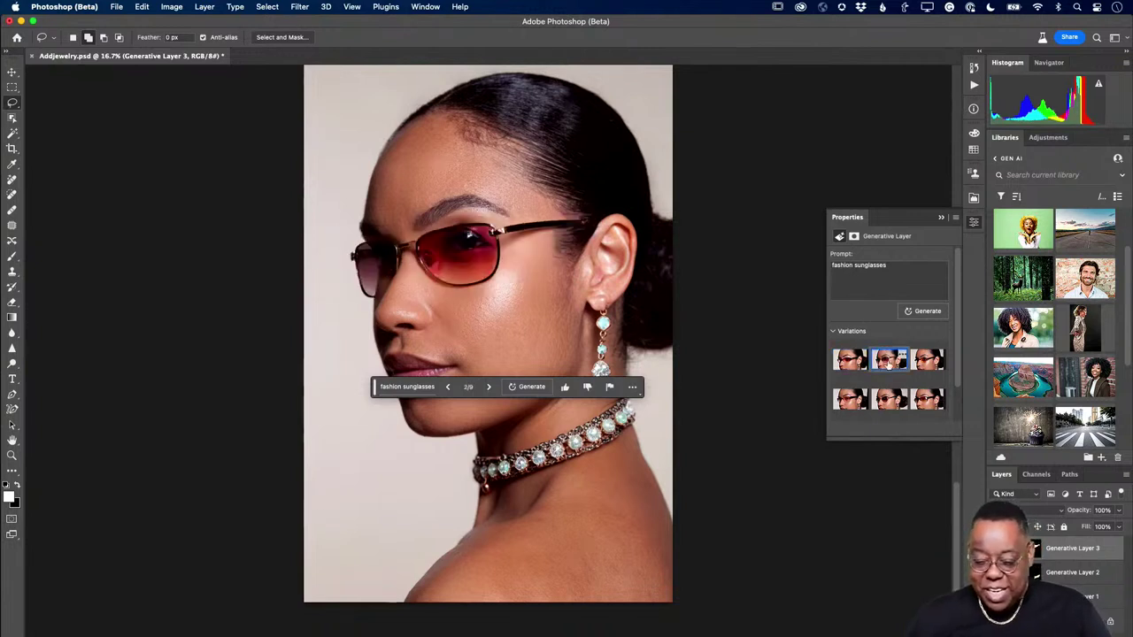
click(889, 358)
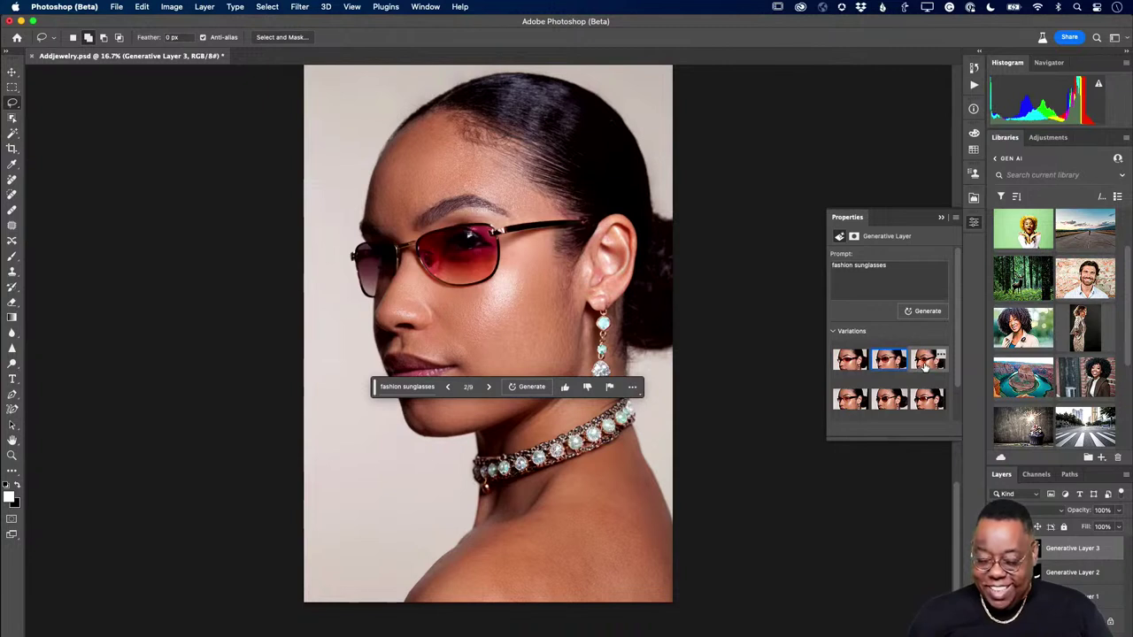
click(925, 363)
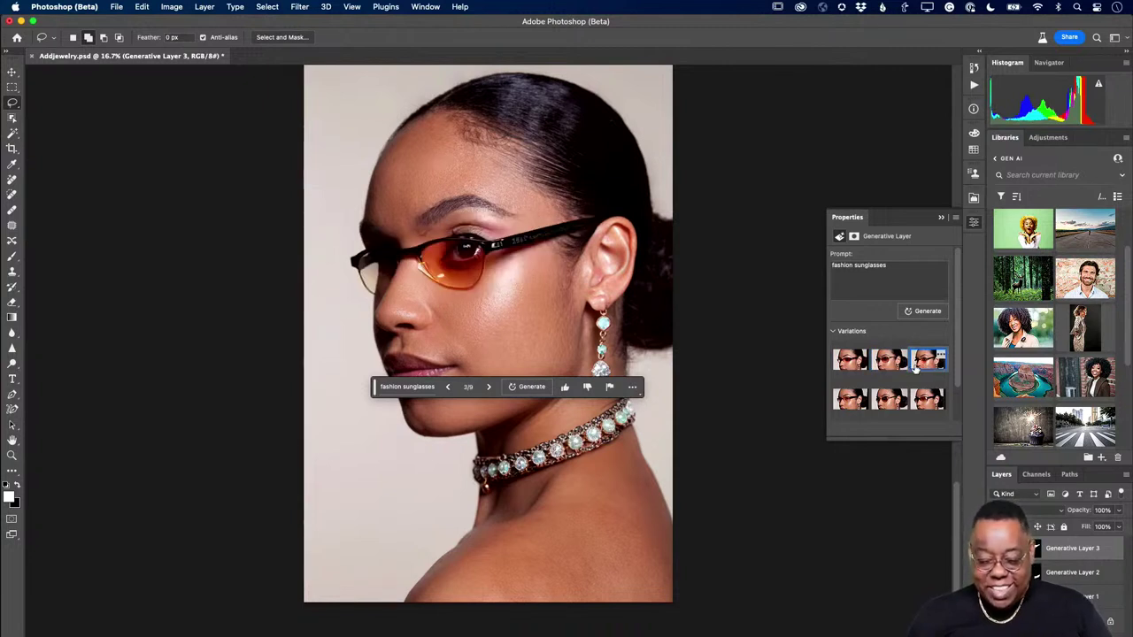
- Rate the third variation, the half-rimmed glasses with orange lenses, as a poor result and delete it
click(938, 357)
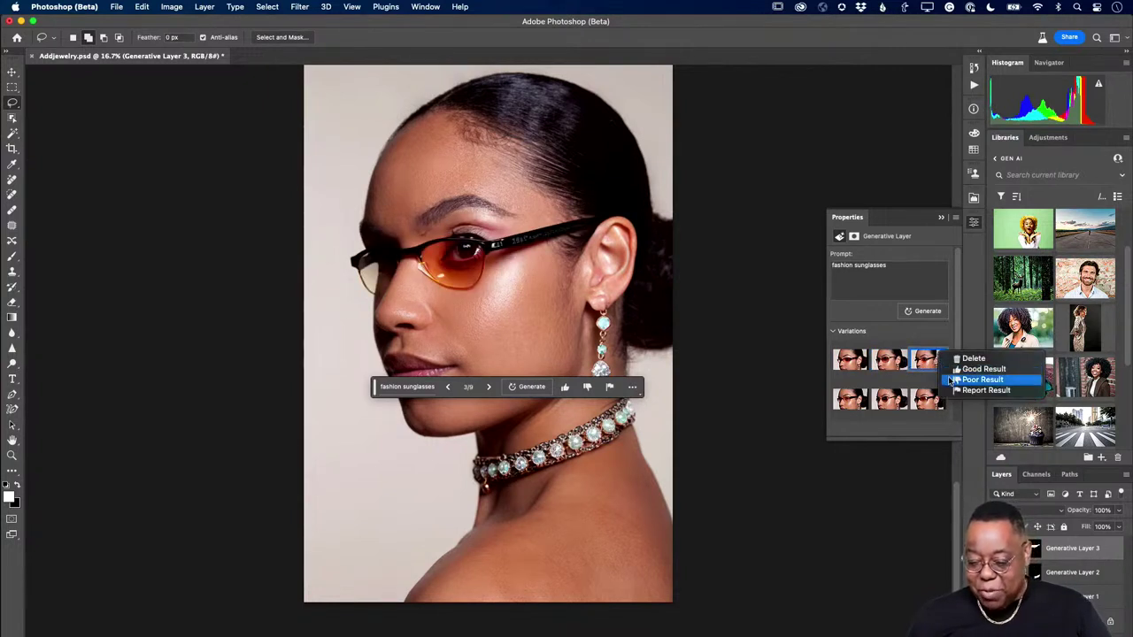
click(945, 378)
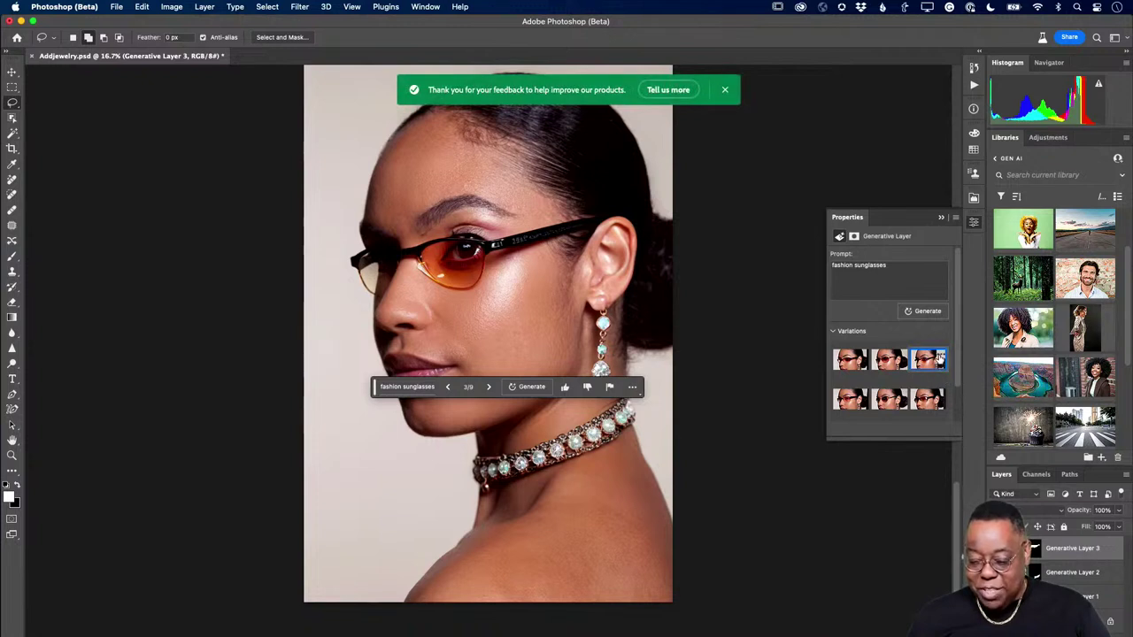
click(939, 356)
click(969, 360)
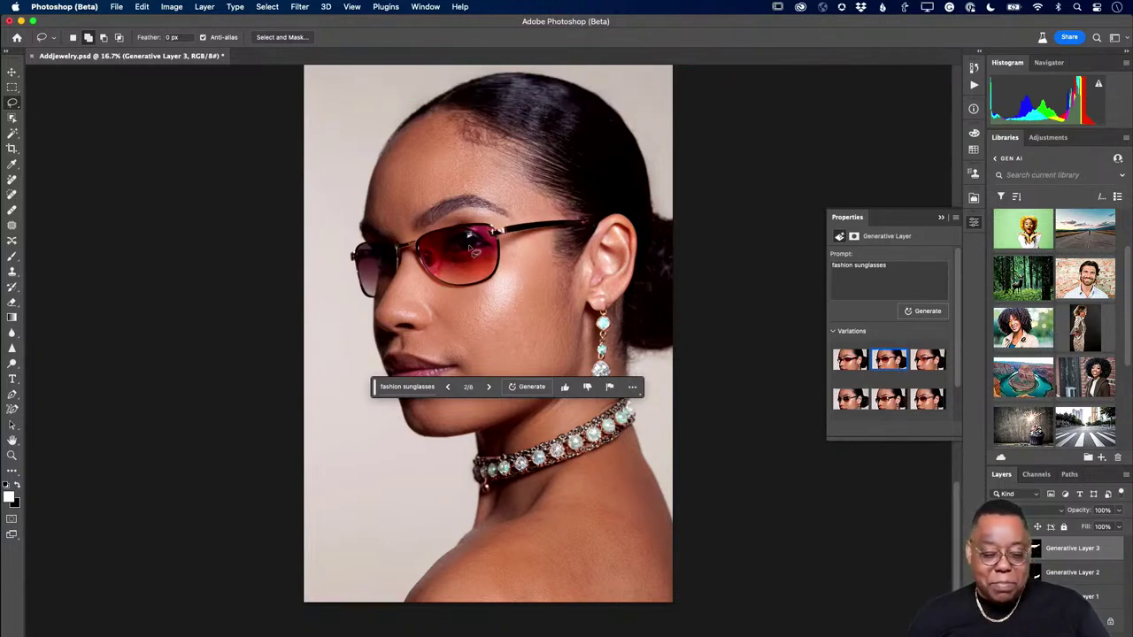
- Change the sunglasses prompt to "fashion dark sunglasses" and generate new variations
triple_click(853, 266)
click(869, 270)
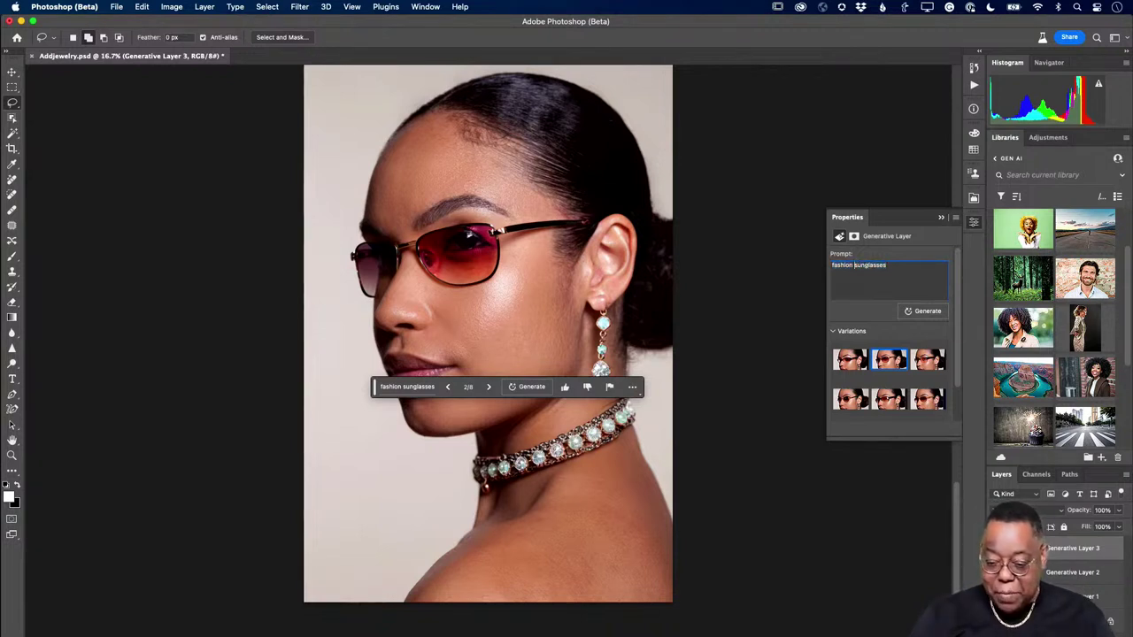
text(dark)
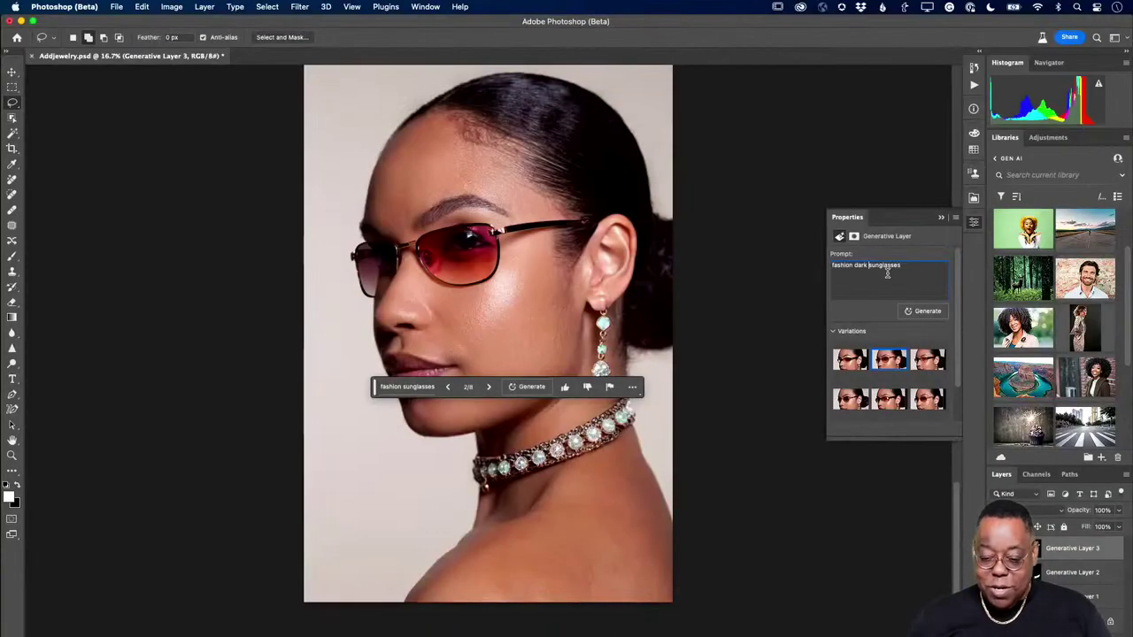
click(916, 312)
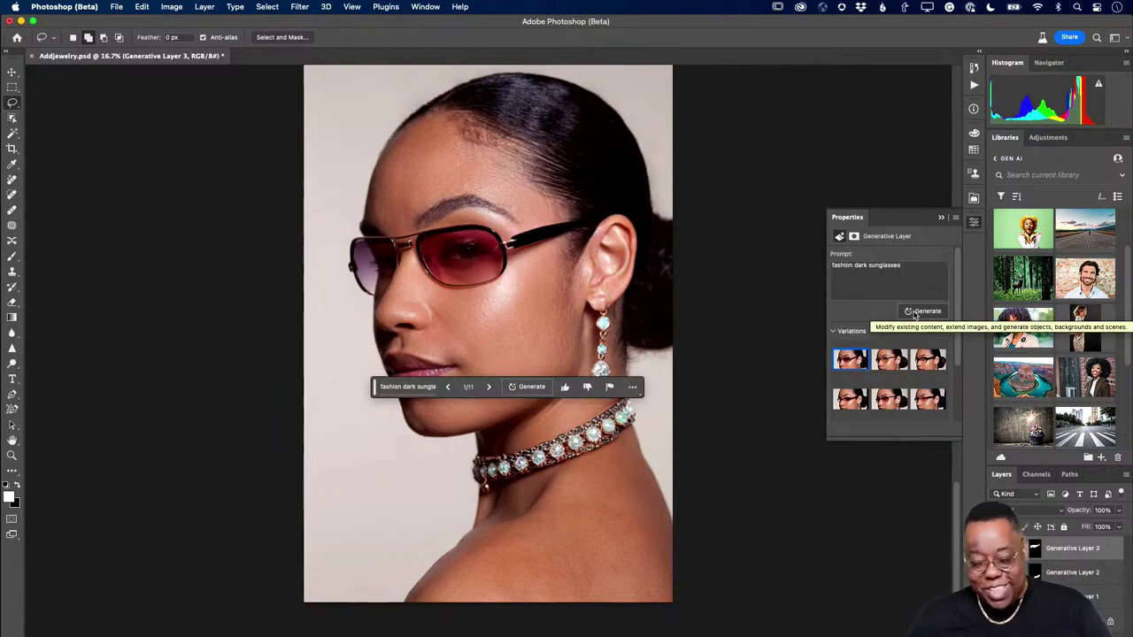
- Generate variations from the prompt "fashion sunglasses dark lenses" and choose the third one, with the wide black temple
double_click(858, 267)
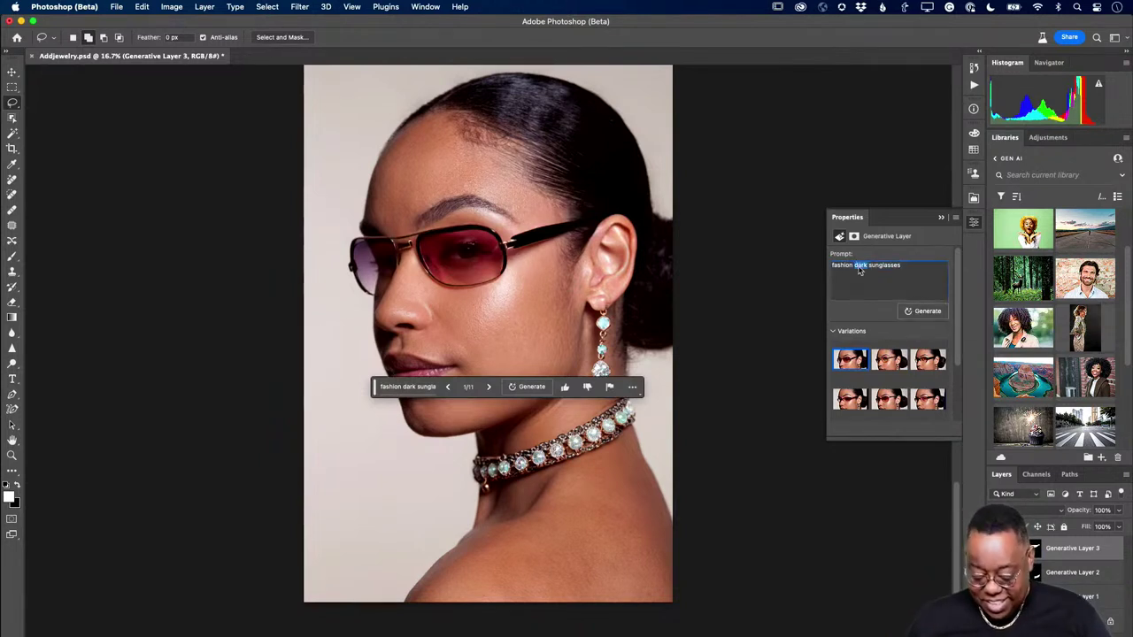
key(BackSpace)
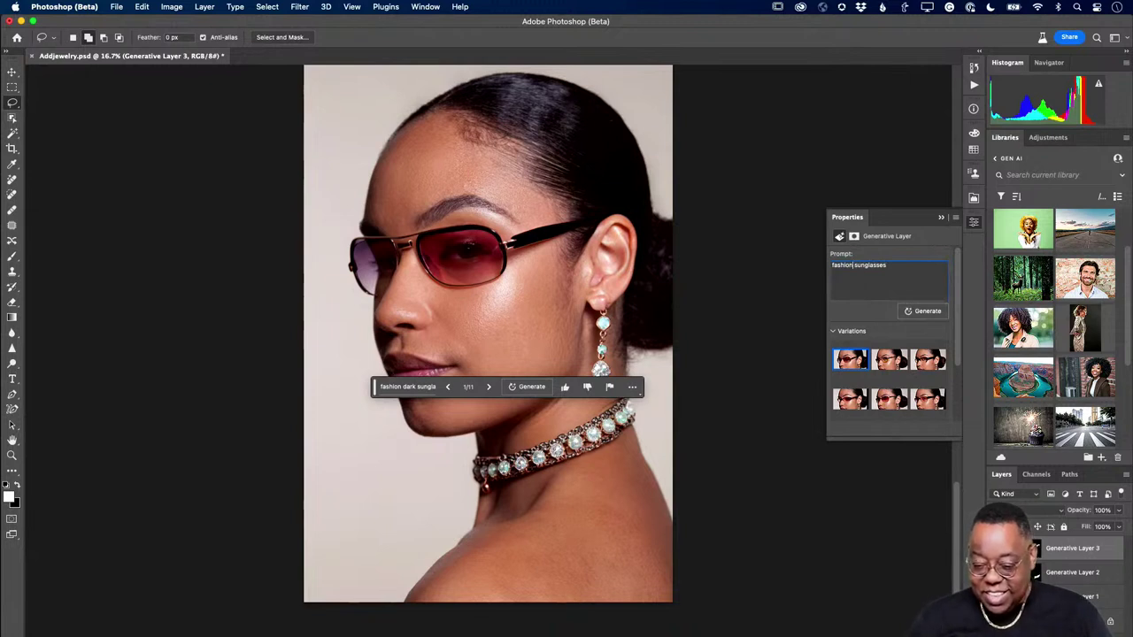
triple_click(908, 267)
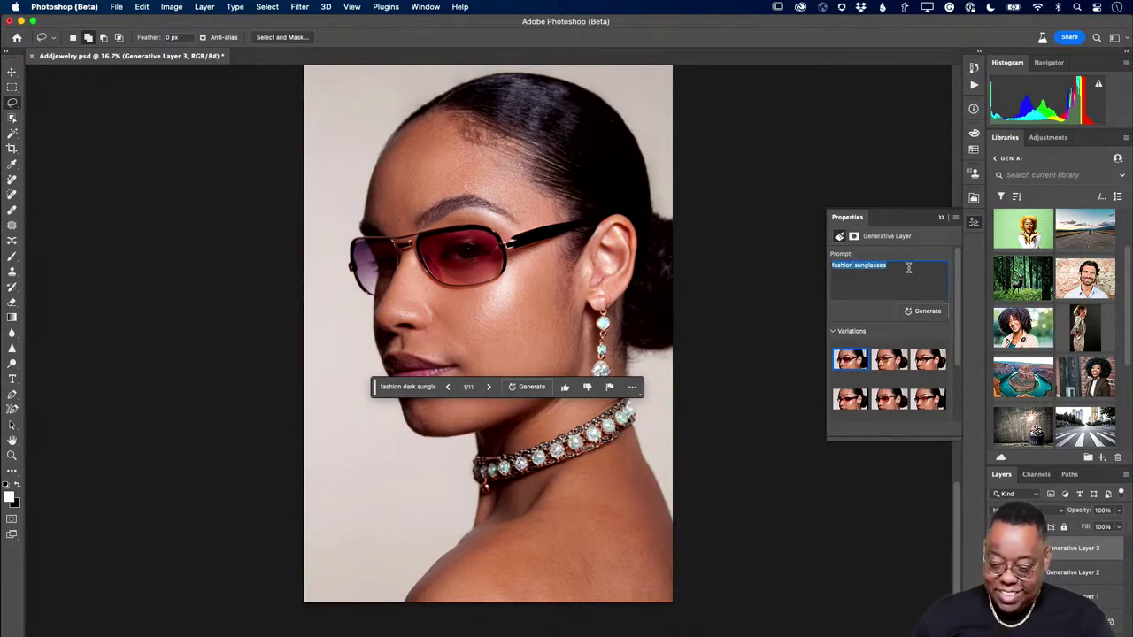
click(908, 267)
text(dar)
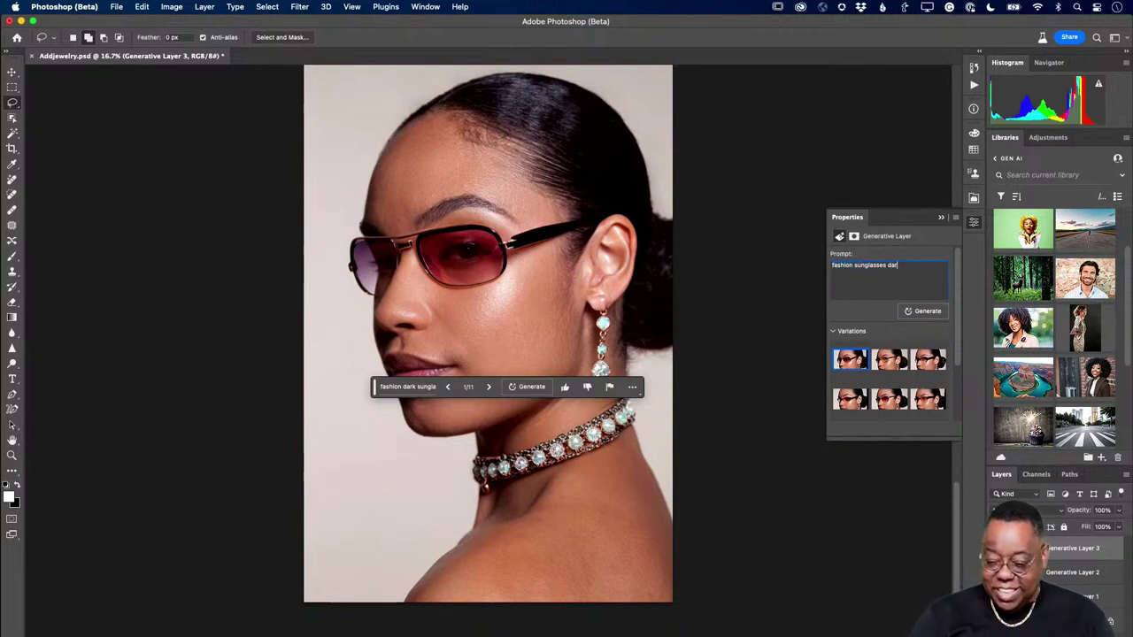
text(k lenses)
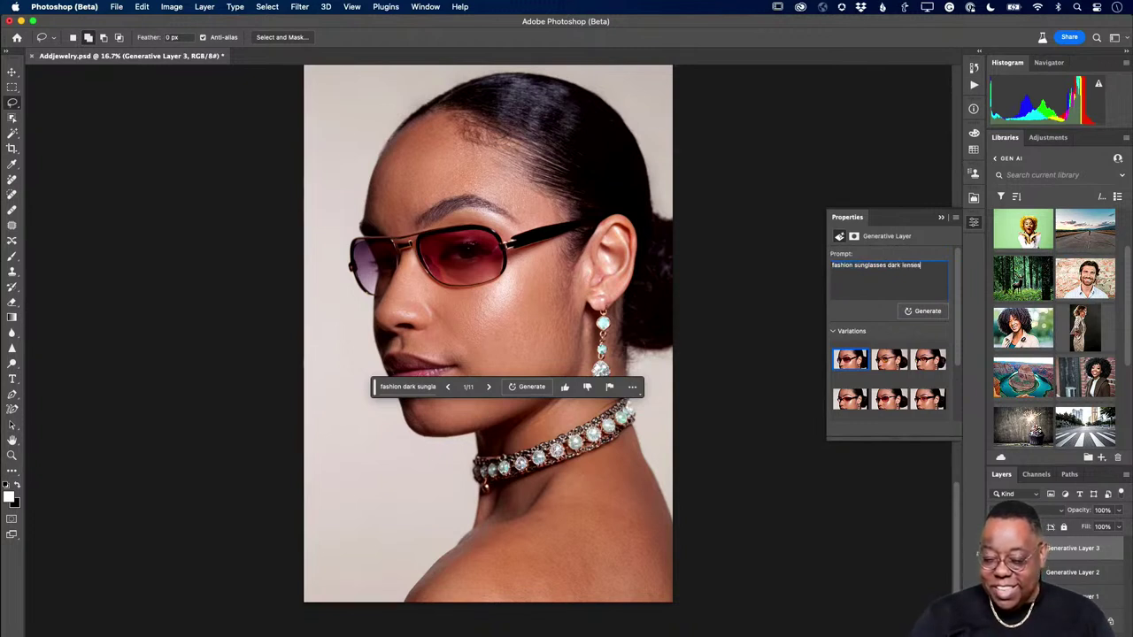
click(920, 311)
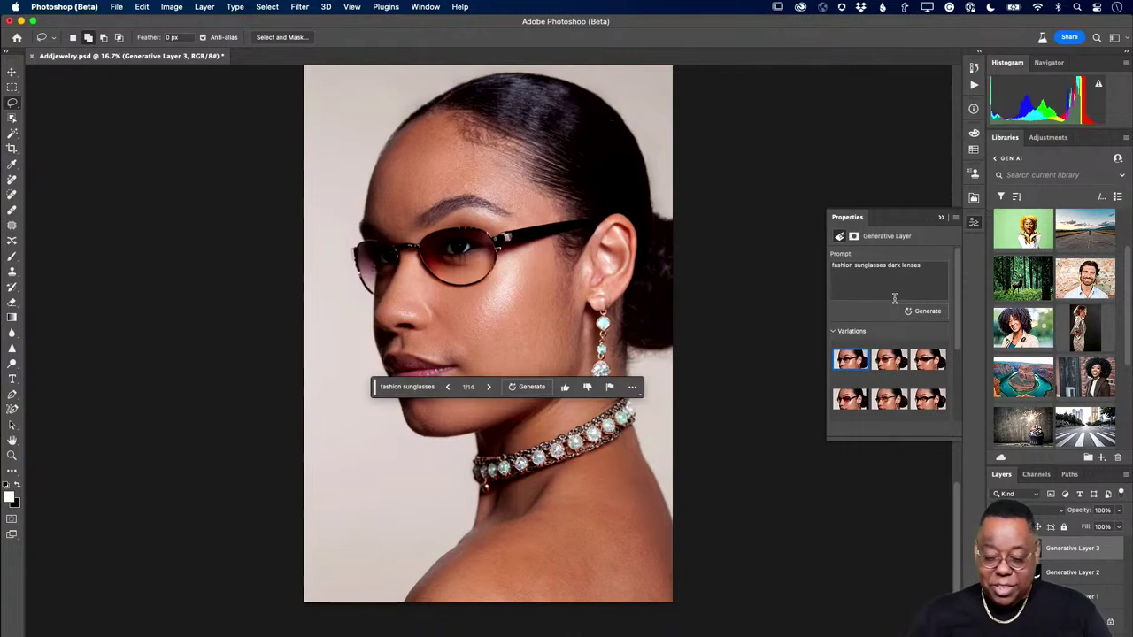
click(885, 368)
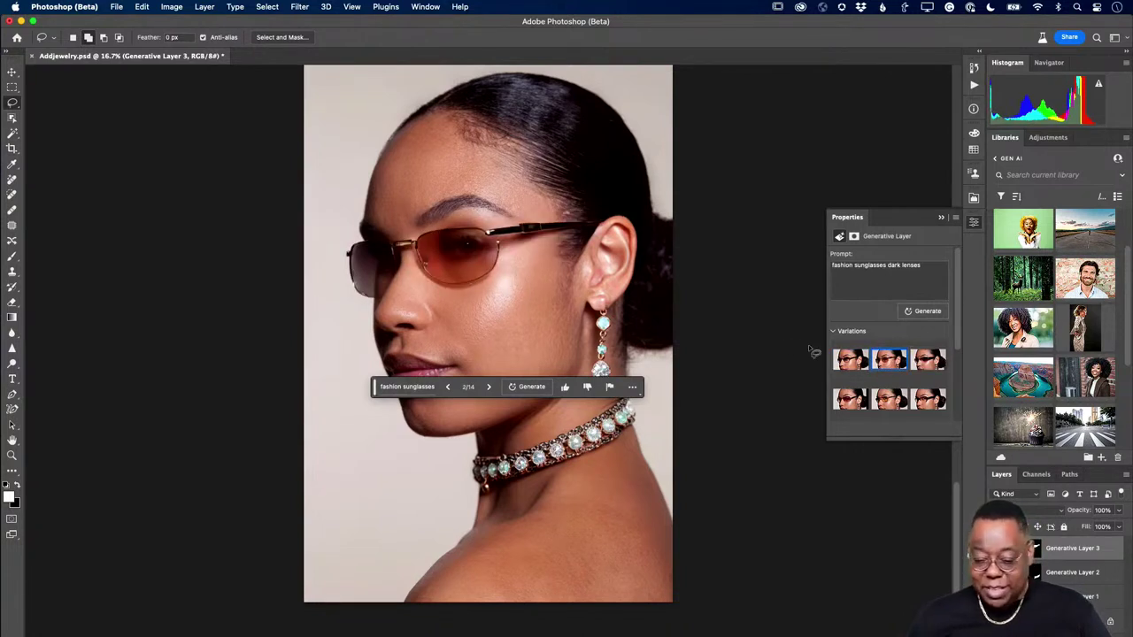
click(929, 361)
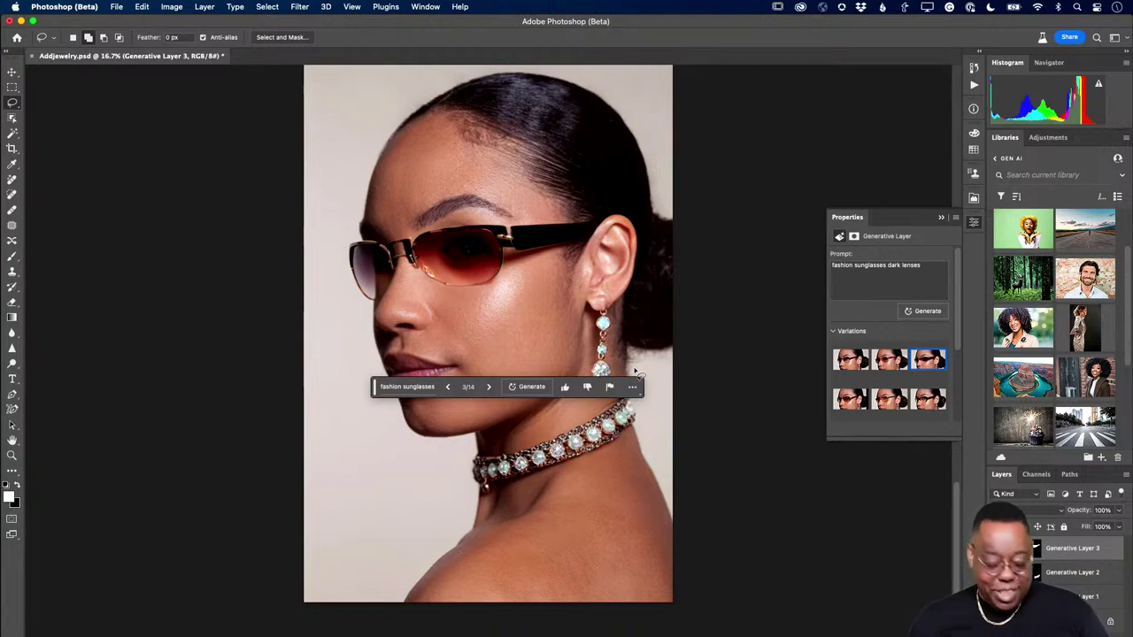
- Close Addjewelry.psd without saving and return from the home screen to the empty workspace
key(super+w)
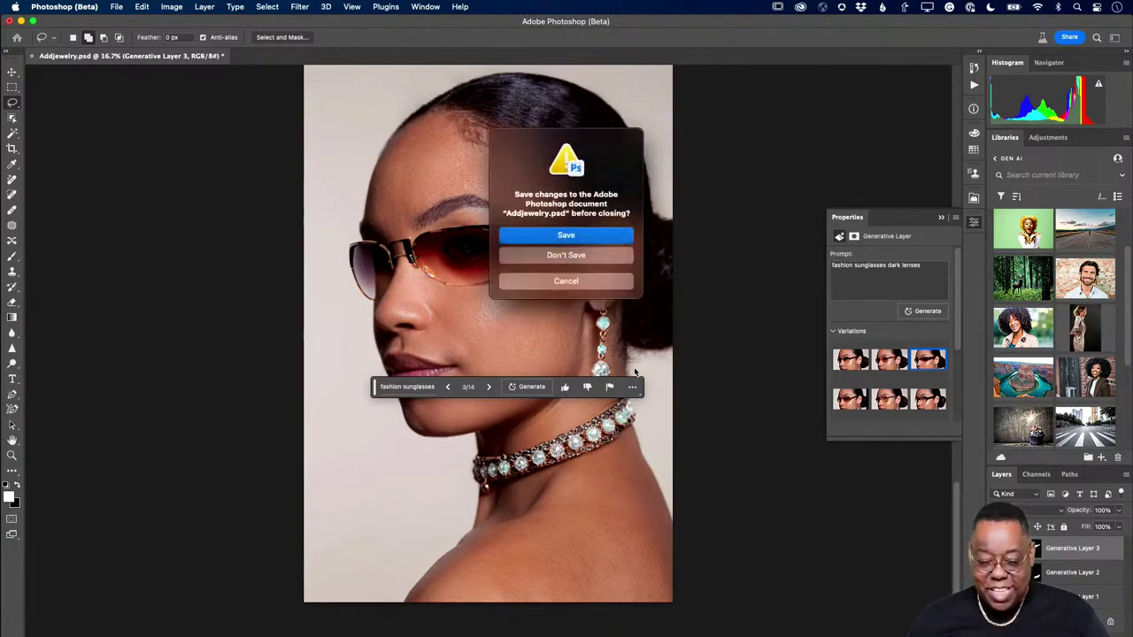
click(594, 260)
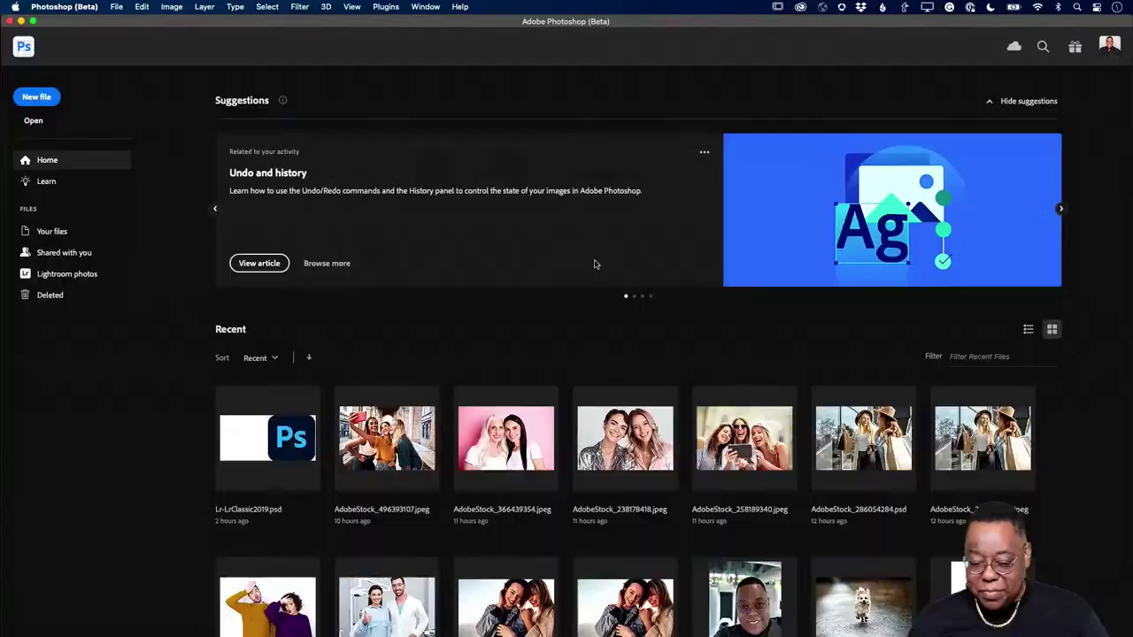
click(26, 47)
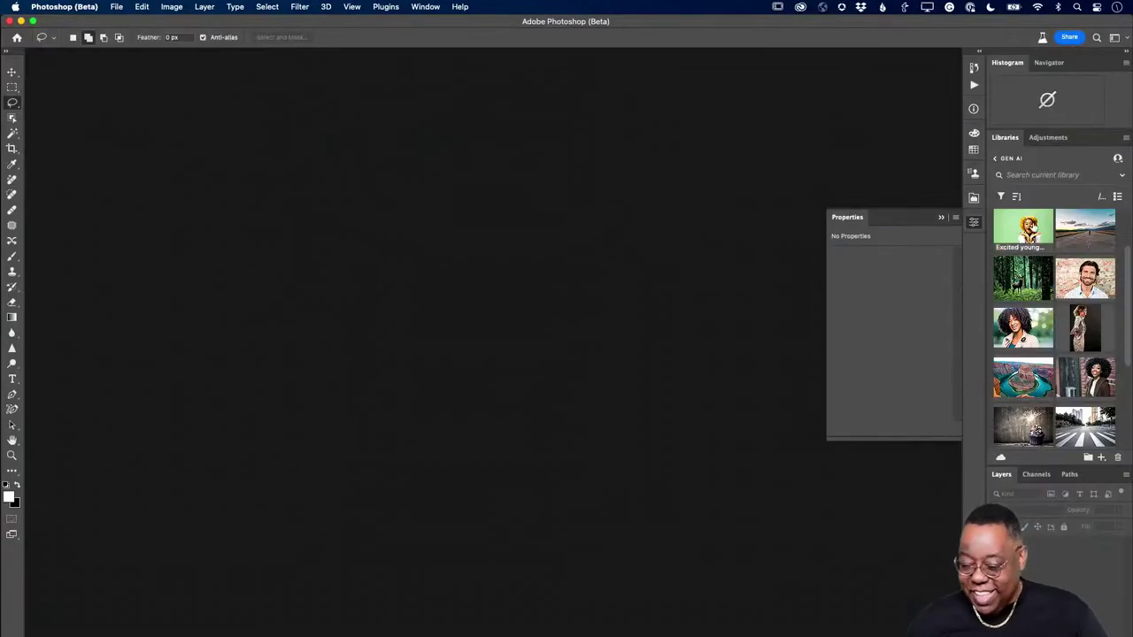
- Expand the Remove group of the GEN AI library, open the portrait of the smiling woman in round glasses, and enlarge her face
scroll(1035, 292, down, 5)
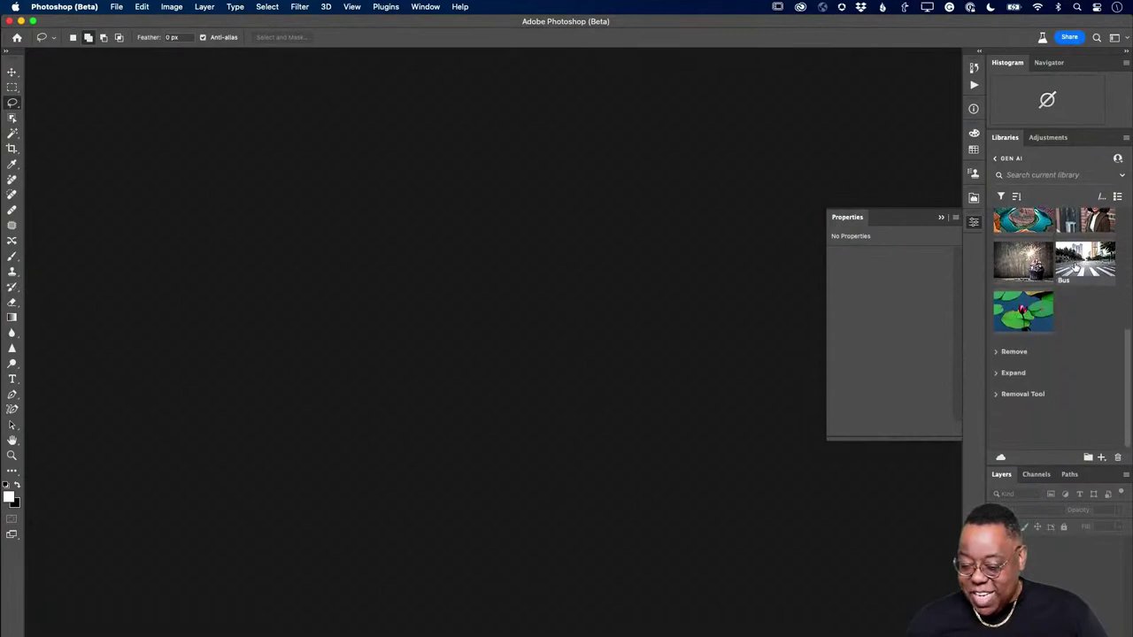
click(1005, 352)
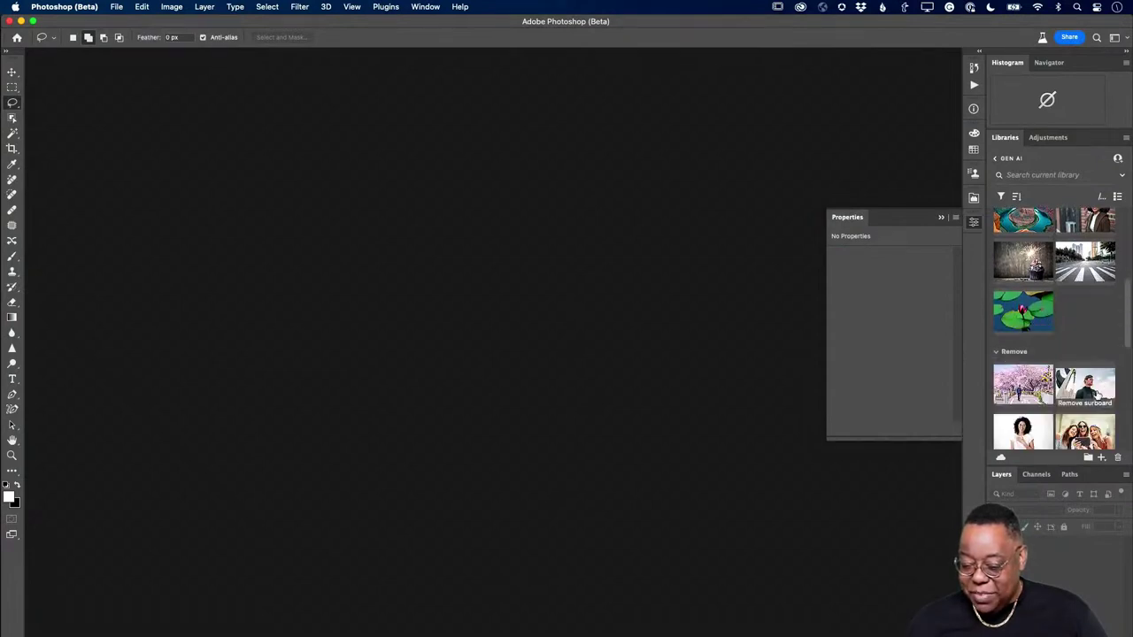
scroll(1097, 389, down, 3)
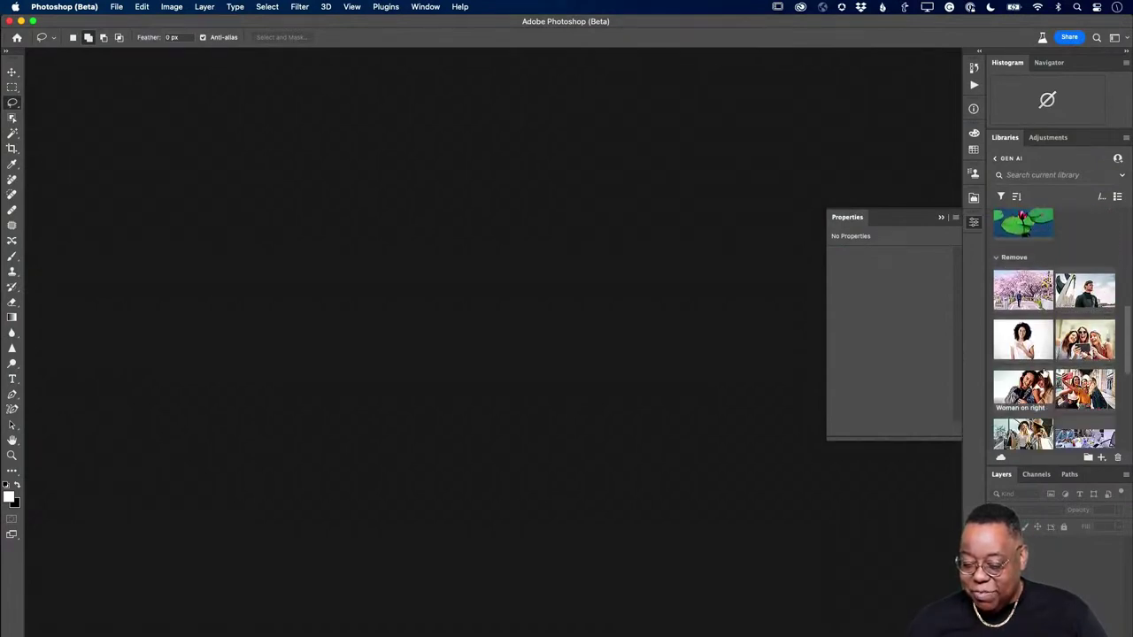
drag(1022, 336, 701, 427)
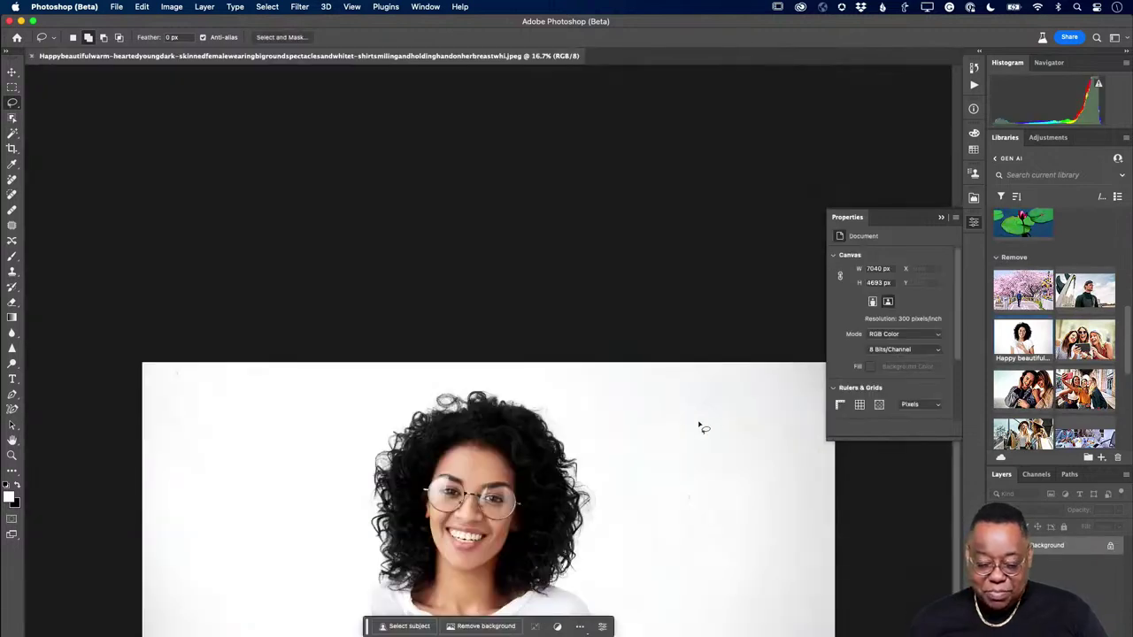
scroll(672, 427, up, 2)
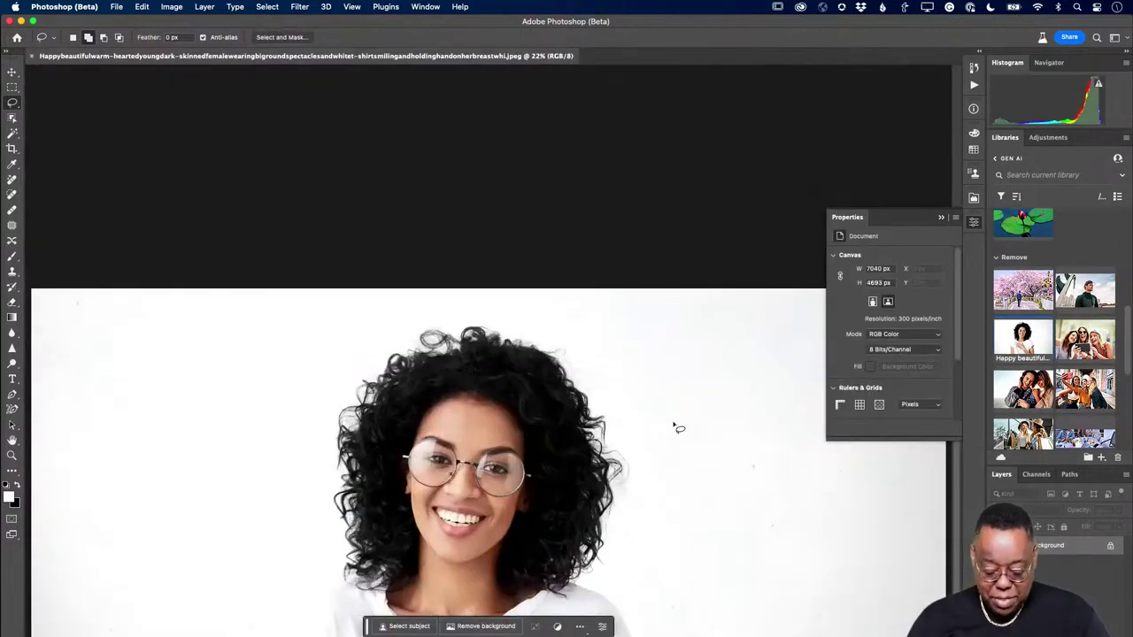
scroll(677, 427, up, 5)
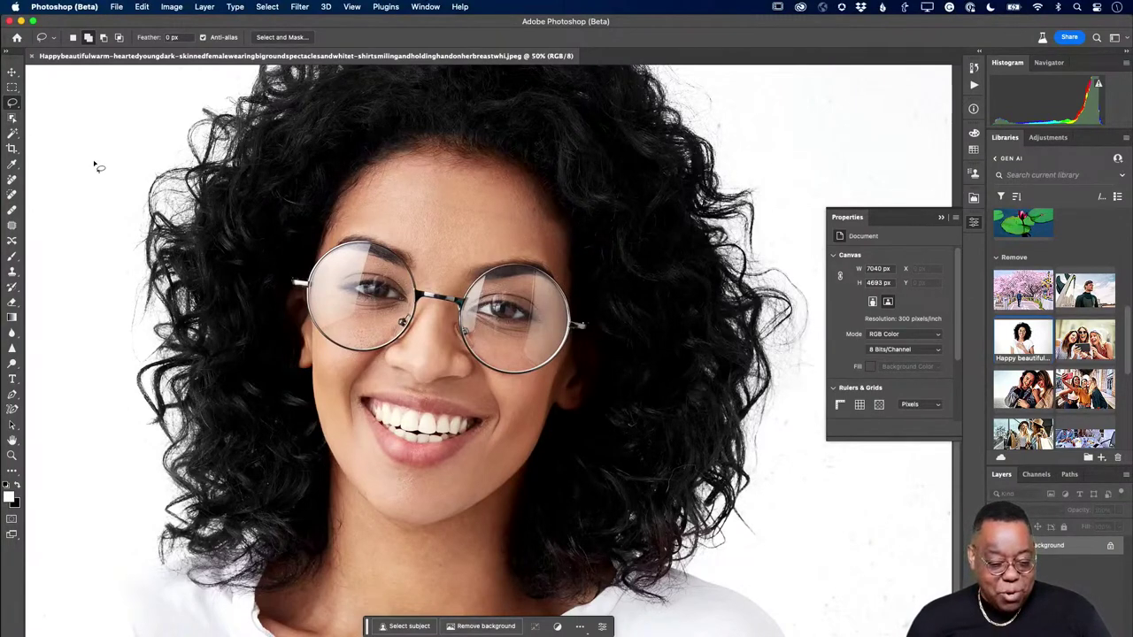
- Select the glare areas in both lenses of the glasses with the Object Selection tool, and switch to the Lasso tool
click(12, 120)
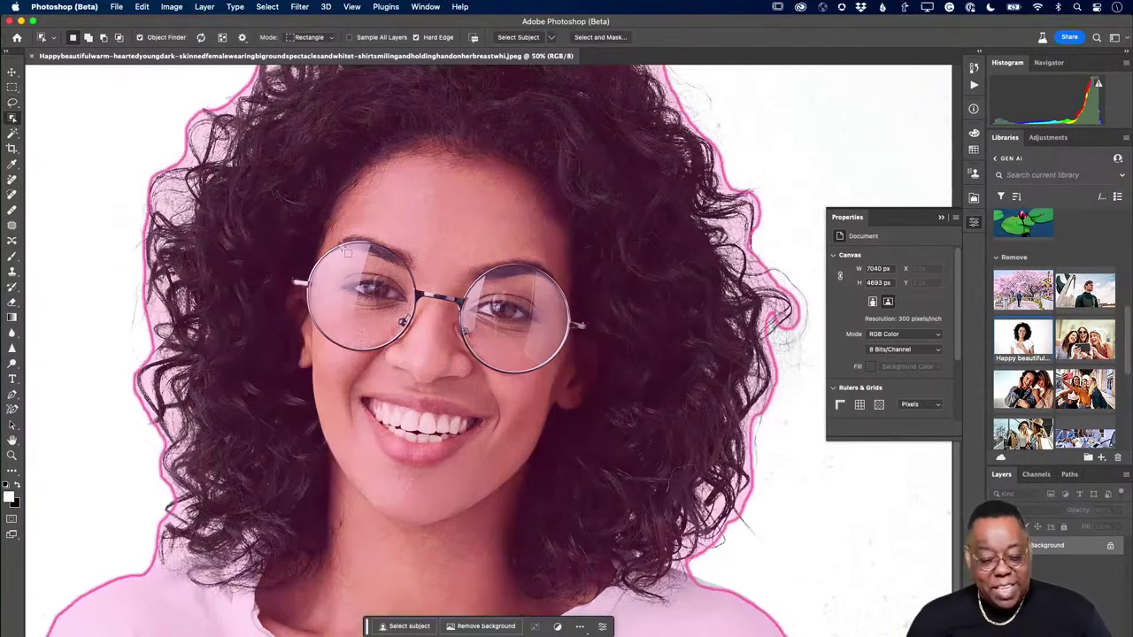
drag(288, 227, 376, 346)
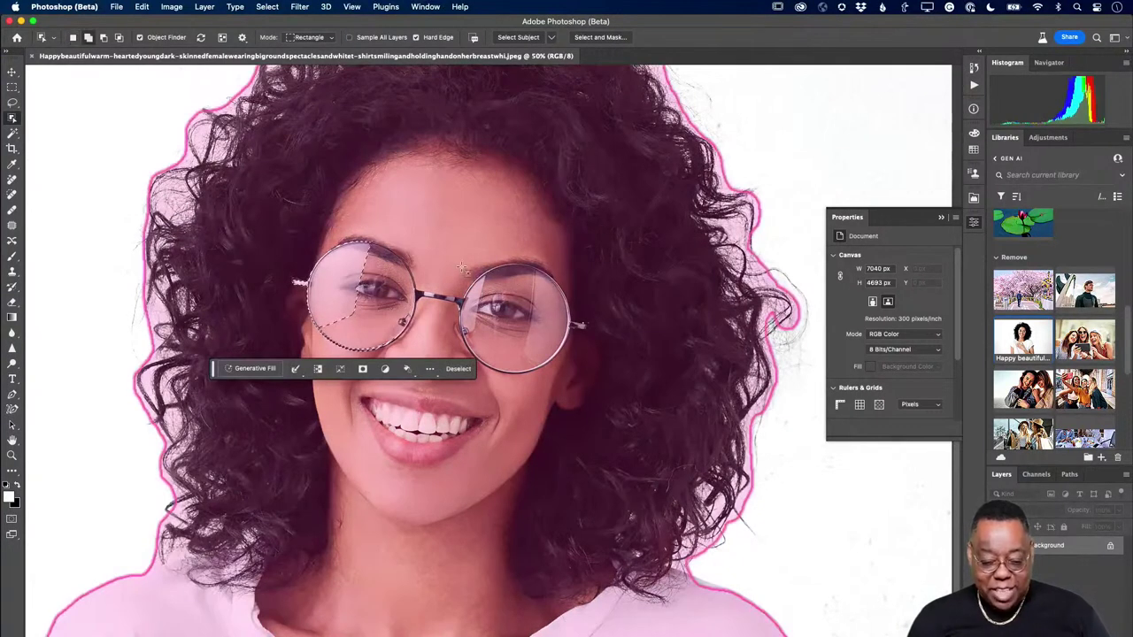
drag(454, 259, 487, 342)
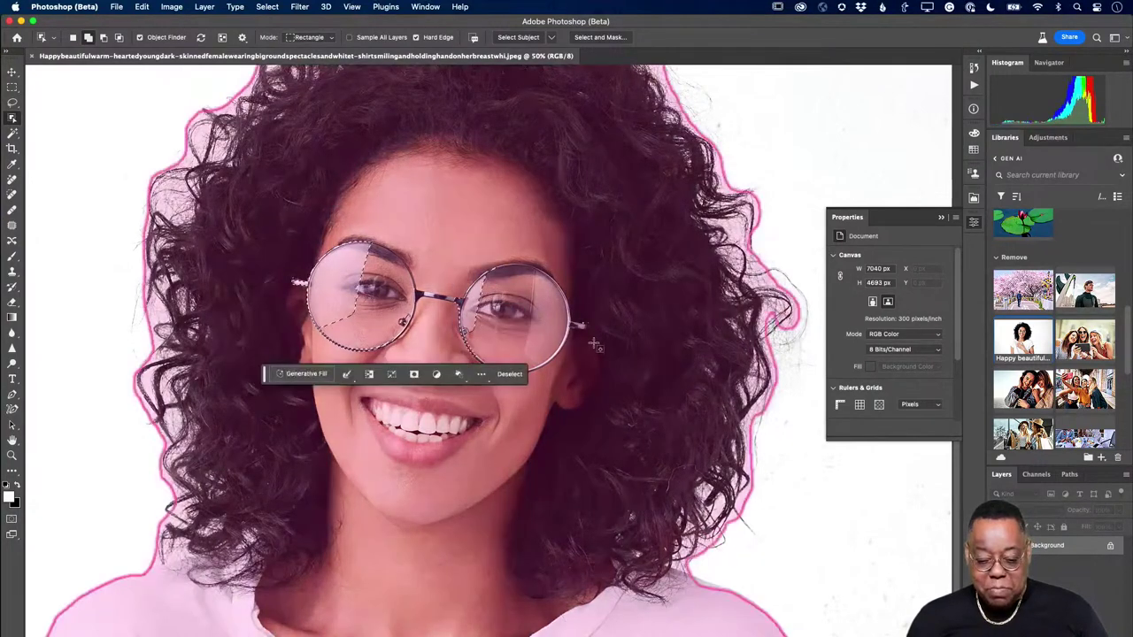
drag(527, 249, 566, 402)
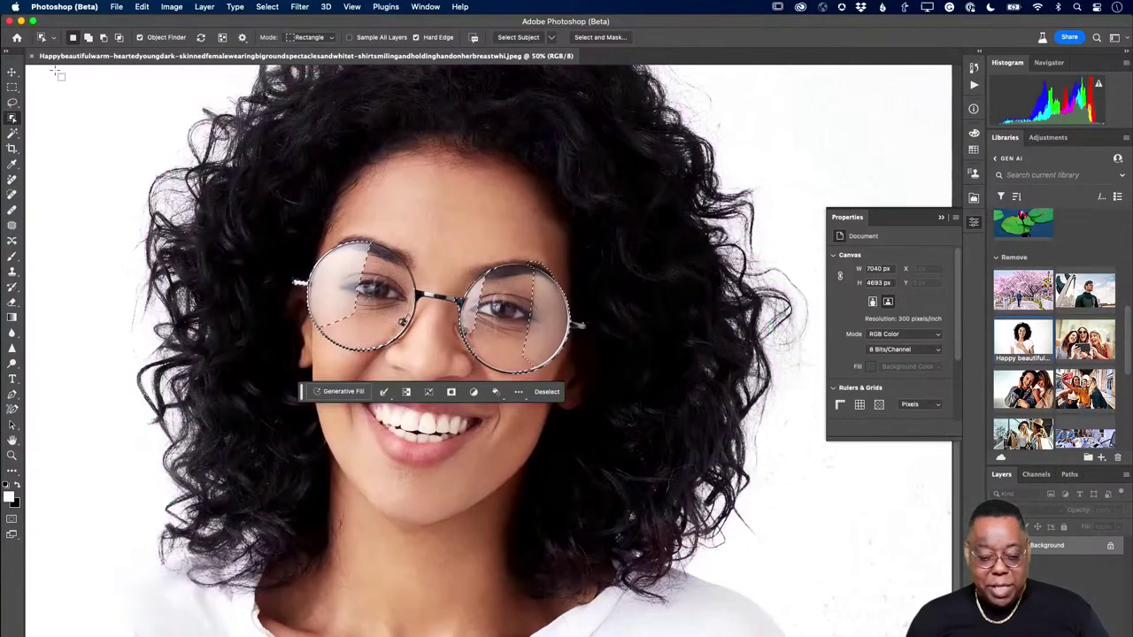
click(13, 104)
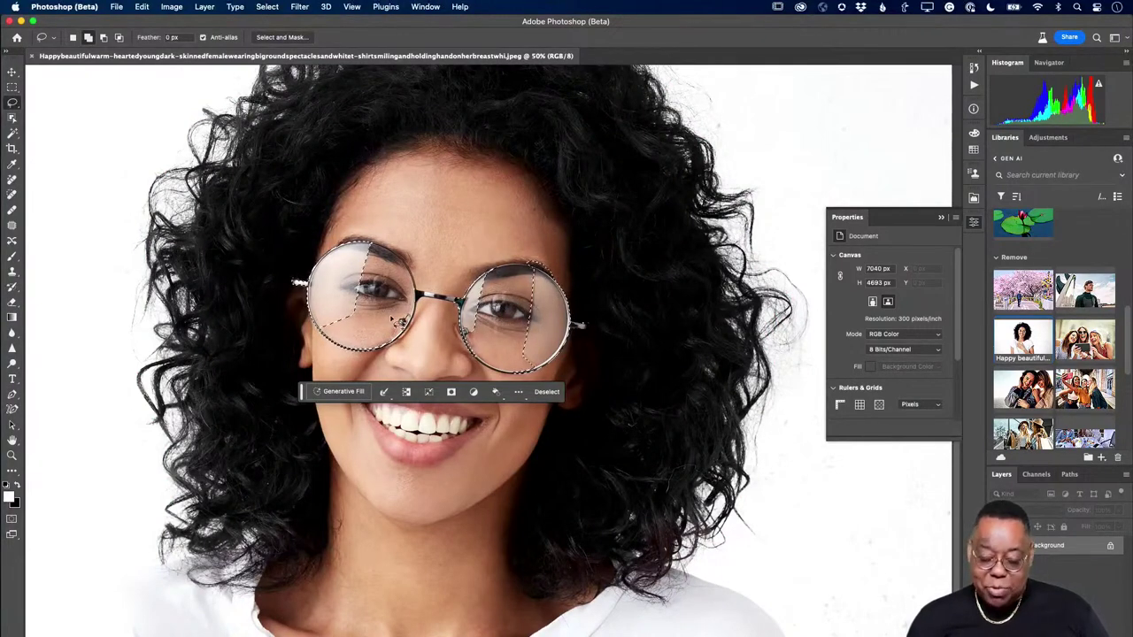
- Run Generative Fill with an empty prompt on the selected lens glare, and choose the third variation
click(357, 392)
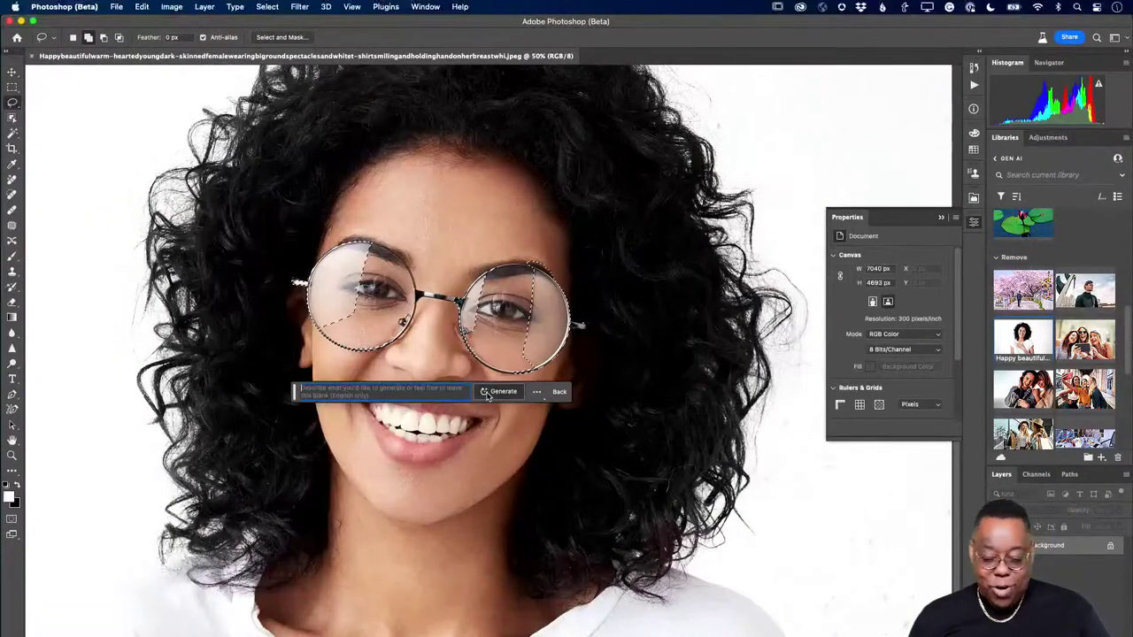
click(488, 393)
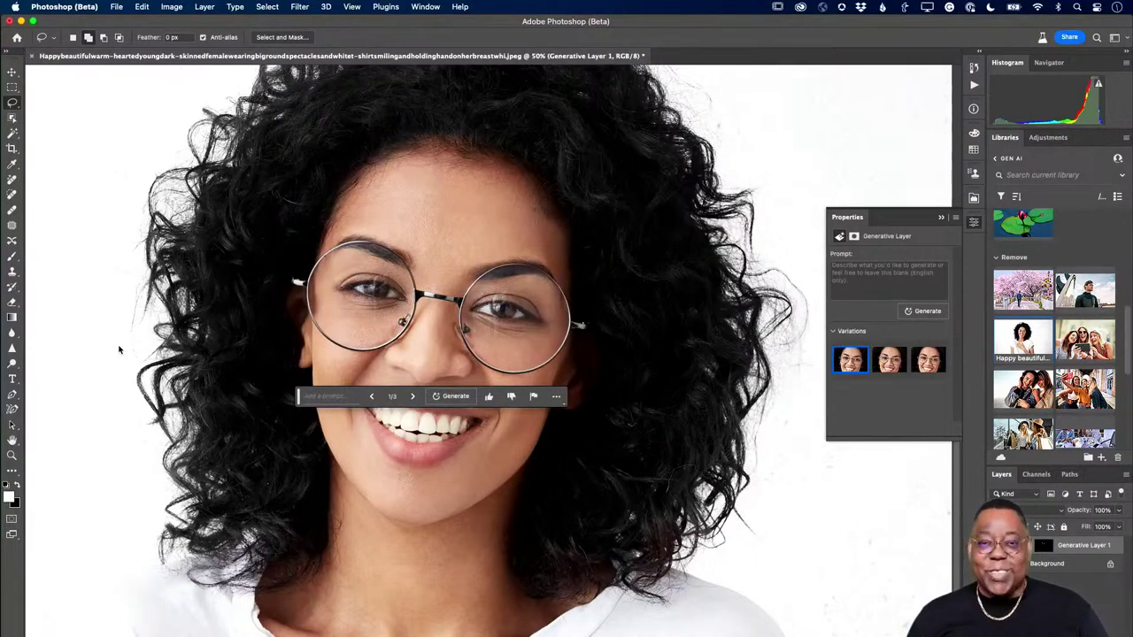
click(892, 363)
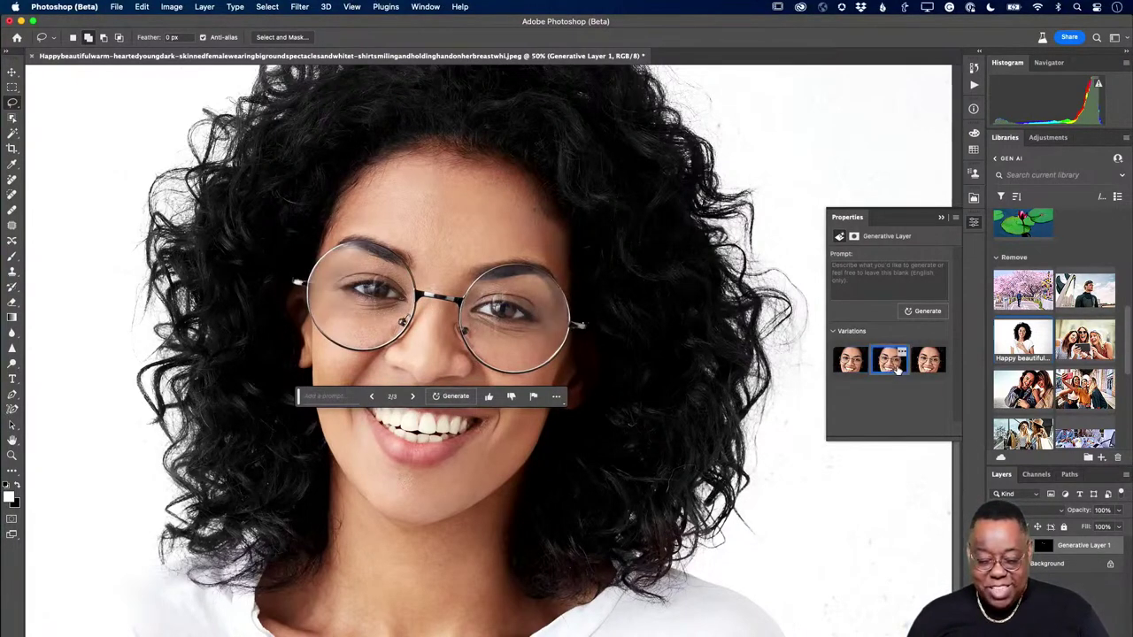
click(927, 361)
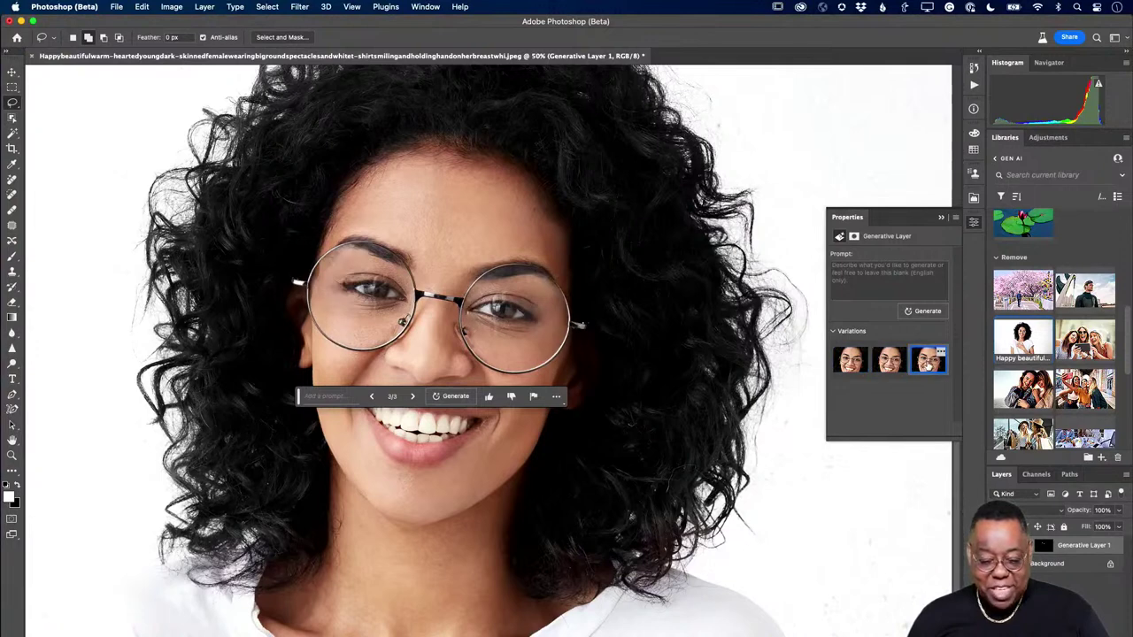
- Switch the lens glare fill to its first variation and merge all visible layers into a new layer on top
click(849, 359)
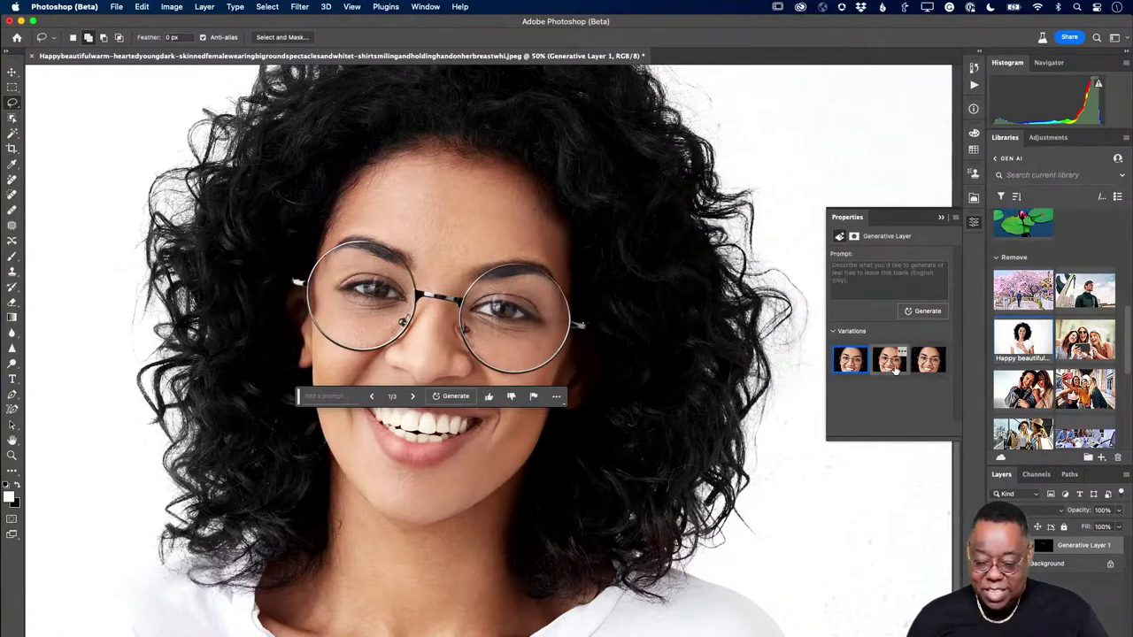
click(924, 365)
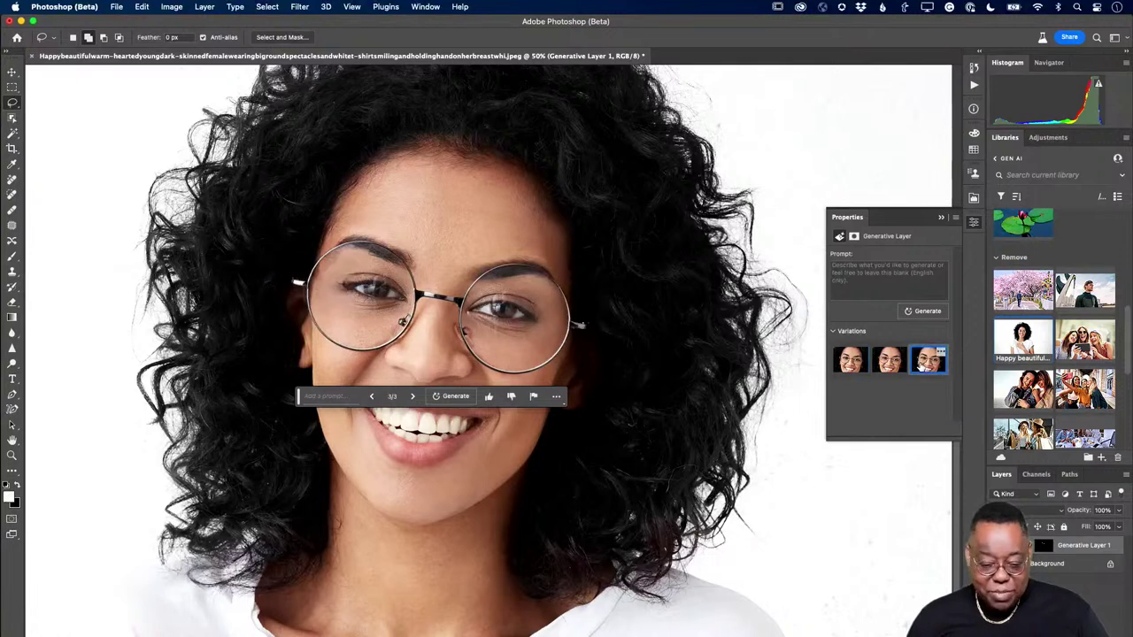
click(850, 365)
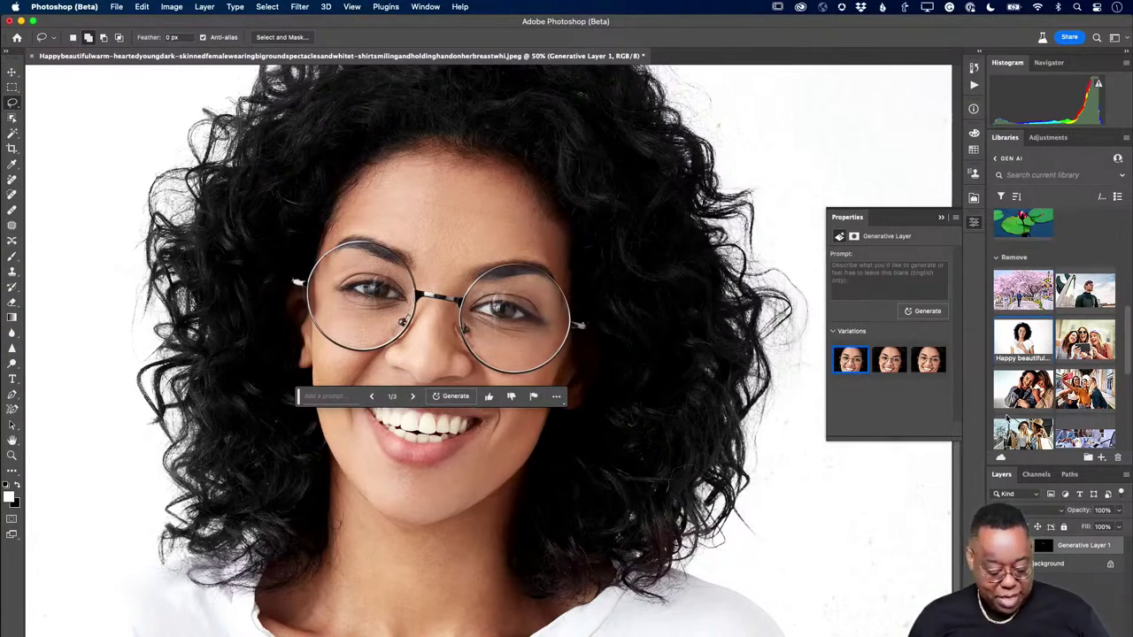
mouse_move(1006, 419)
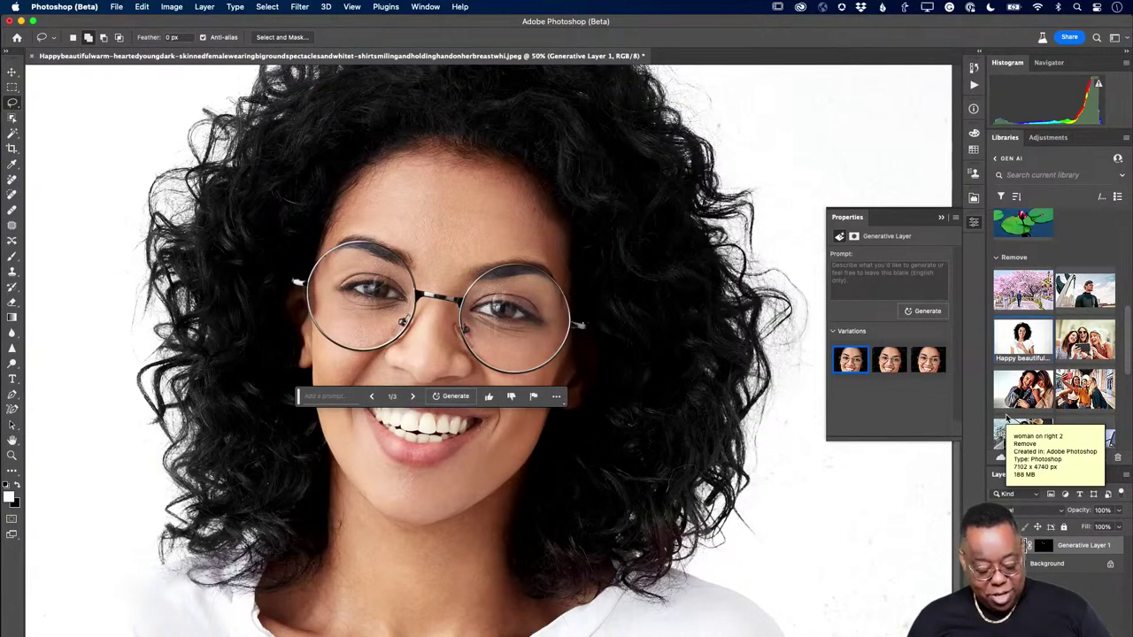
key(super+alt+shift+e)
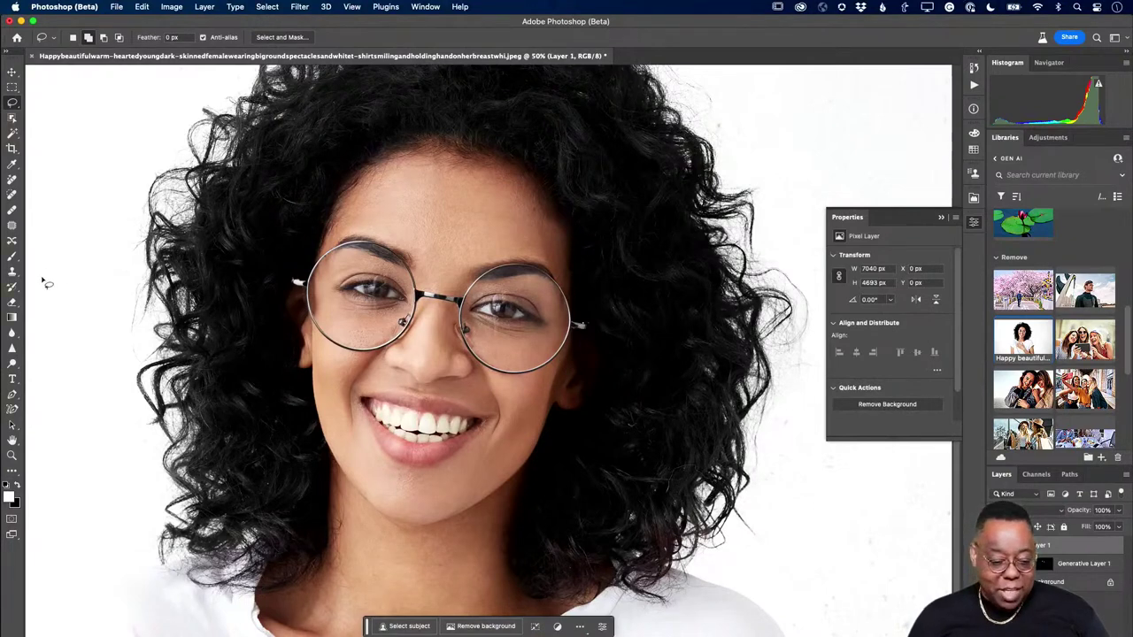
- Brush over the leftover reflections across both eyes with the Remove tool at size 40 and apply the removal
click(12, 182)
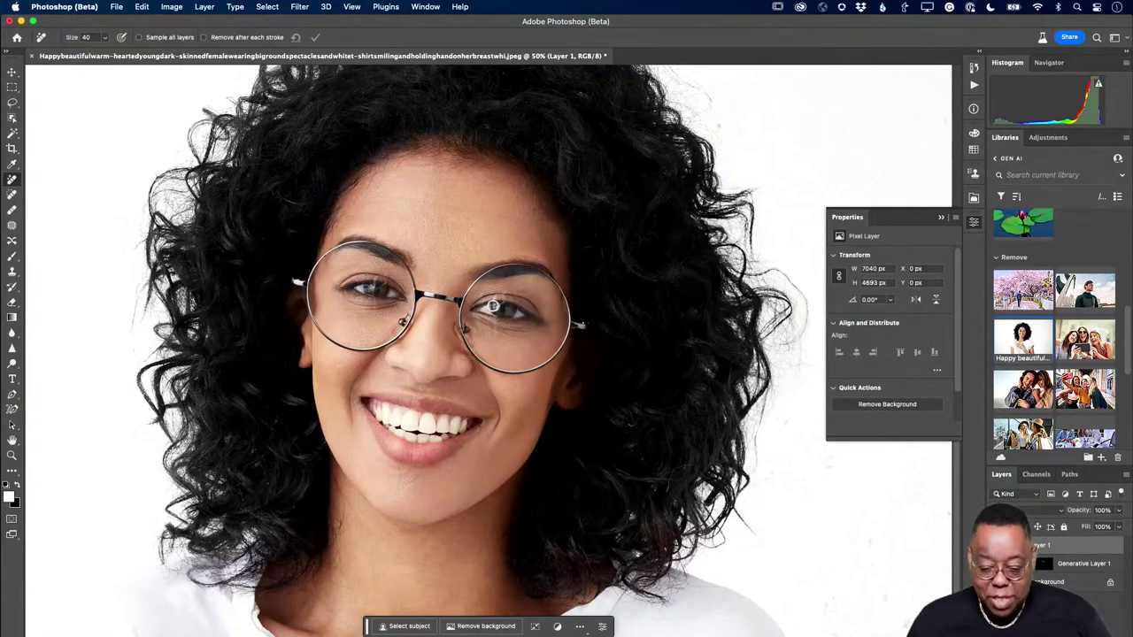
drag(495, 297, 499, 305)
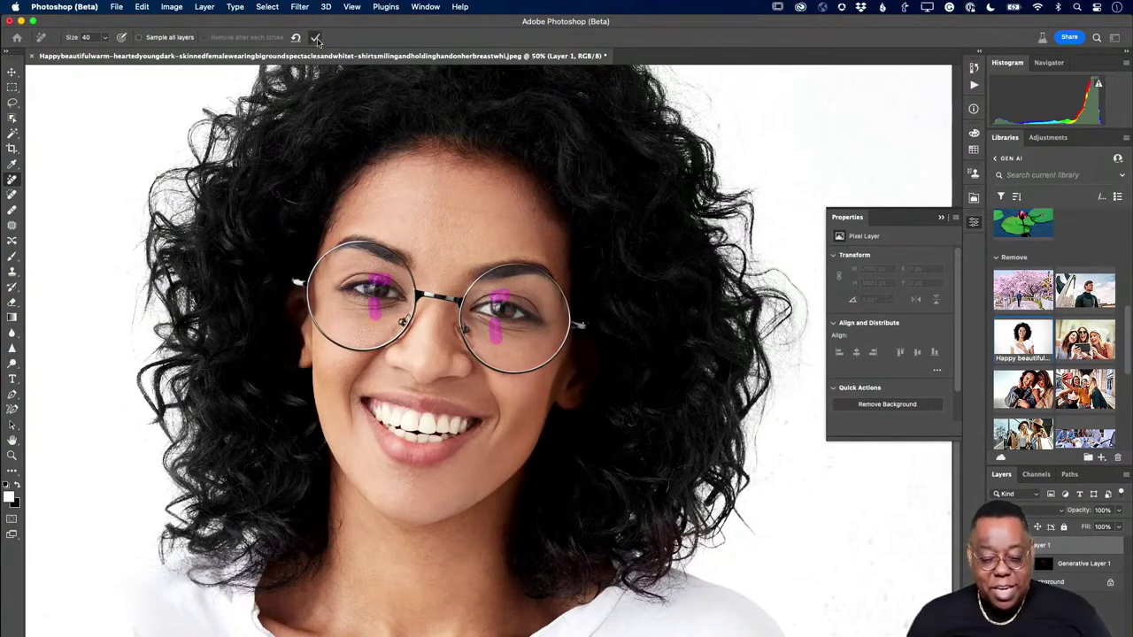
key(Return)
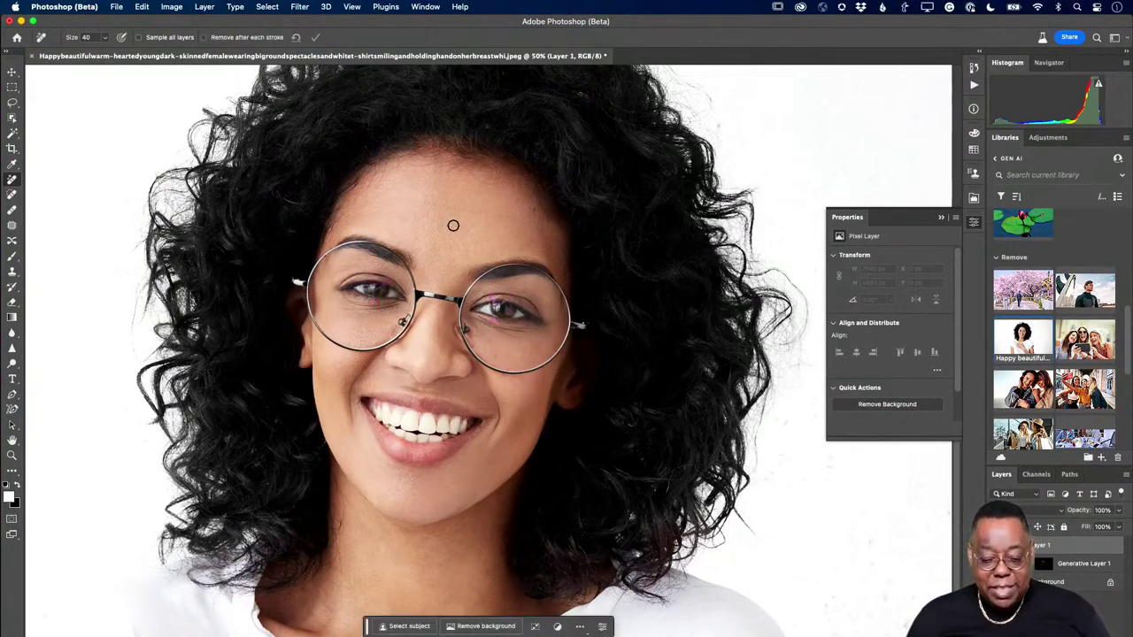
- Compare the original glare on the glasses with the retouched lenses several times, ending on the retouched version
key(super+z)
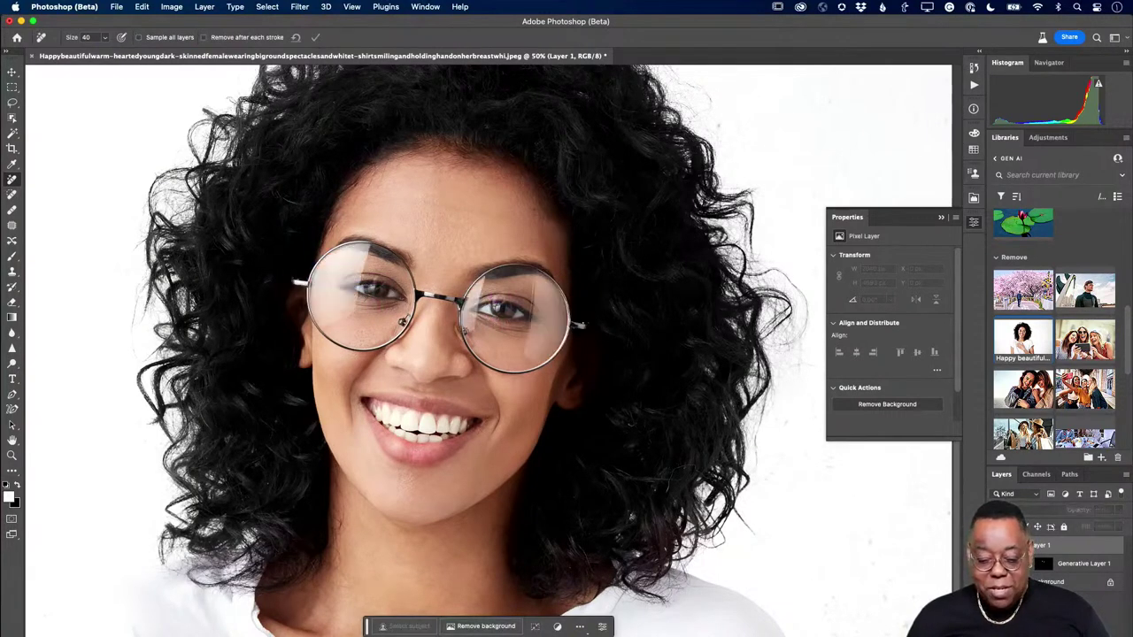
key(super+shift+z)
key(super+z)
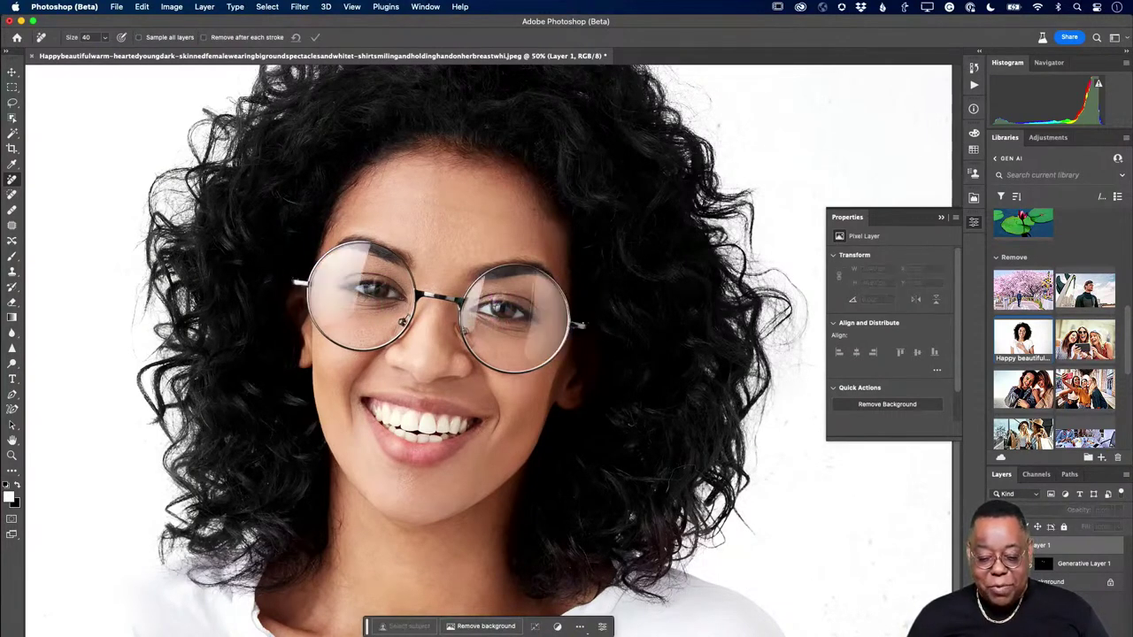
key(super+shift+z)
key(super+z)
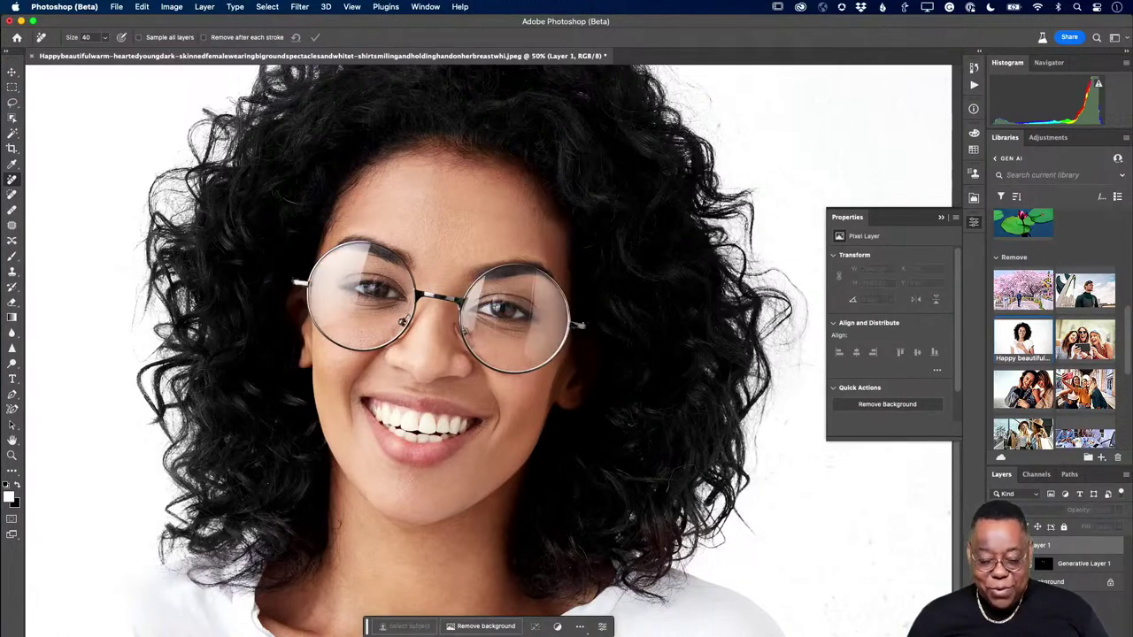
key(super+shift+z)
key(super+z)
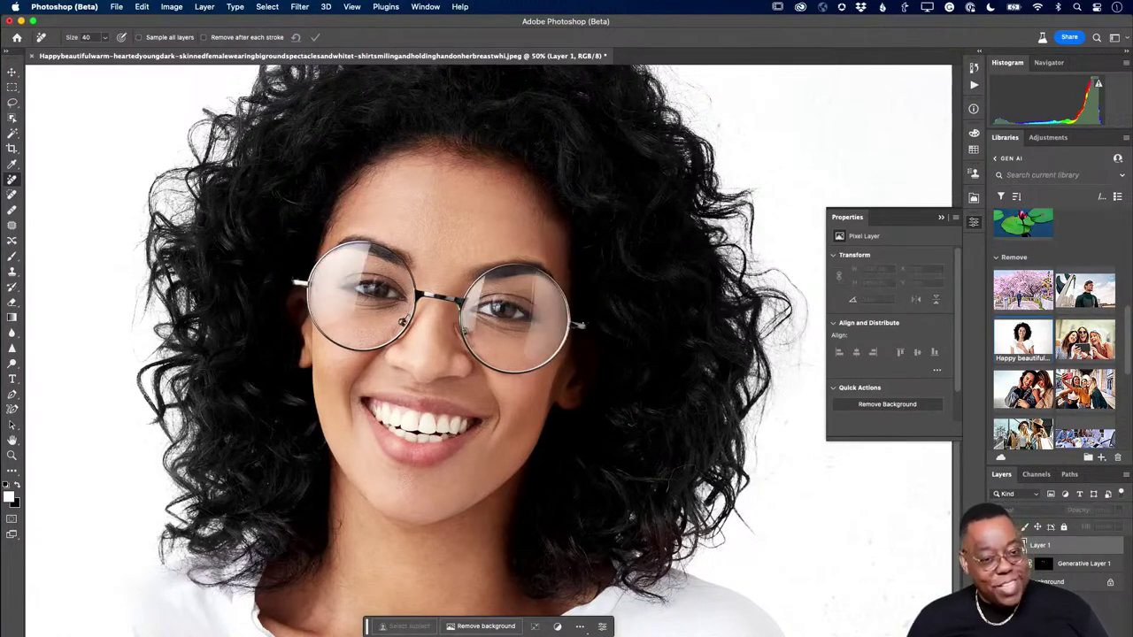
key(super+shift+z)
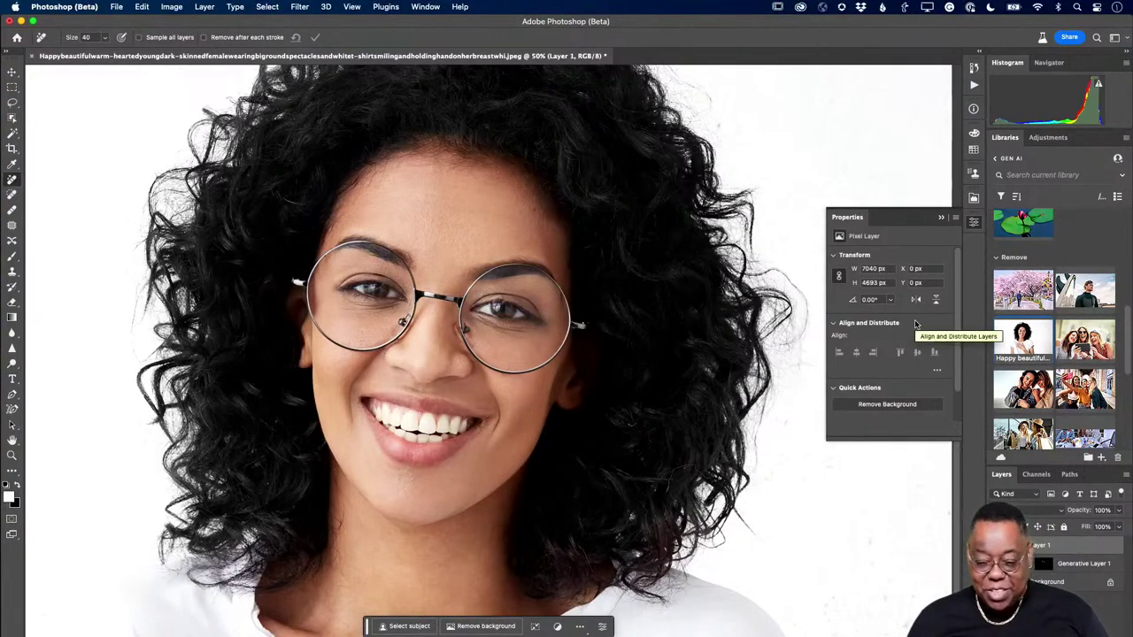
- Open the puppy2 image from the Expand group of the GEN AI library and show it at 12.5% zoom
scroll(1081, 416, down, 5)
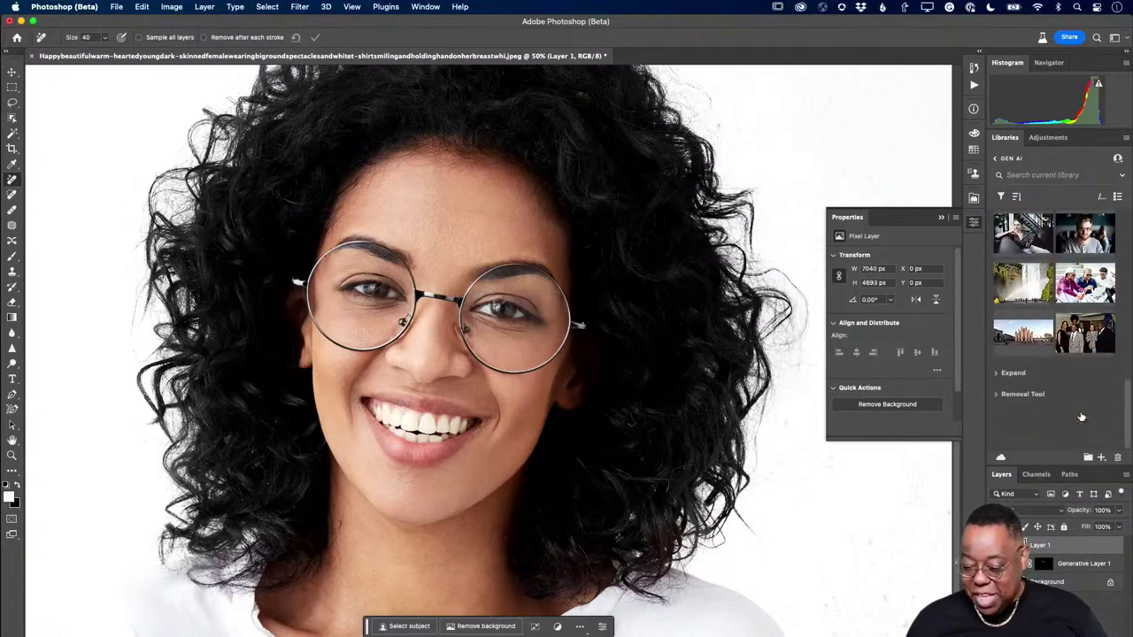
click(998, 378)
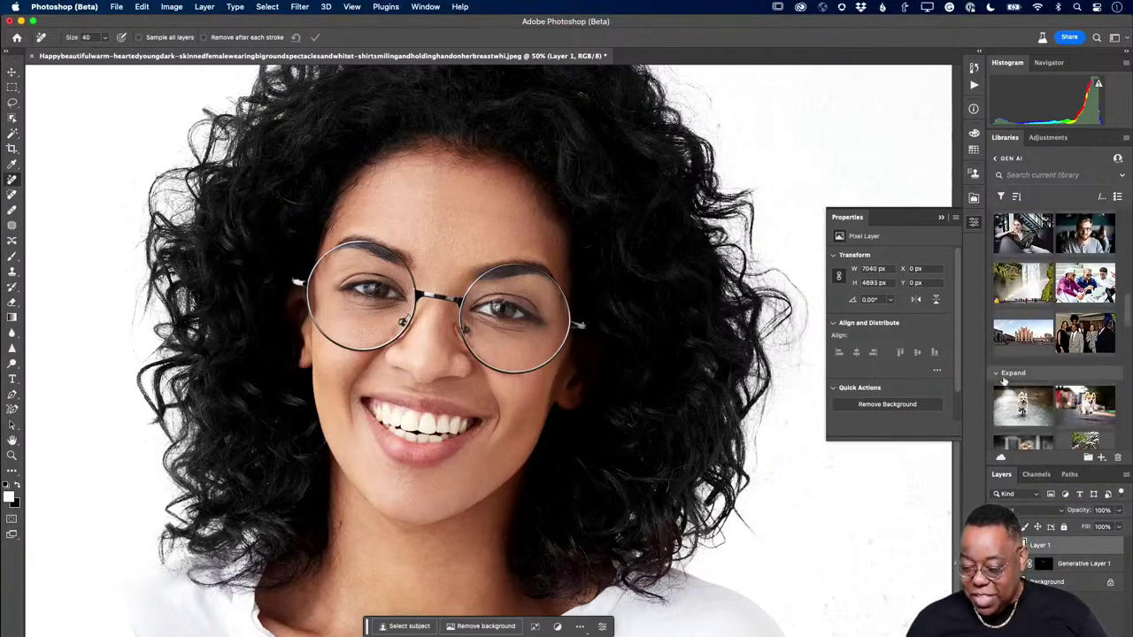
scroll(1052, 411, down, 3)
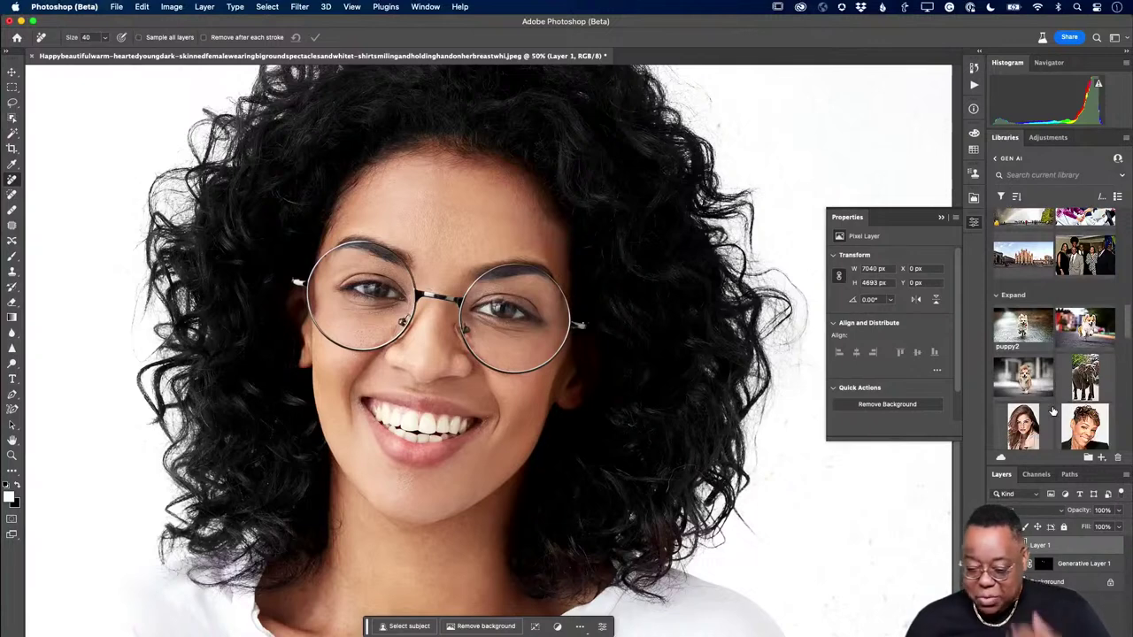
double_click(1022, 333)
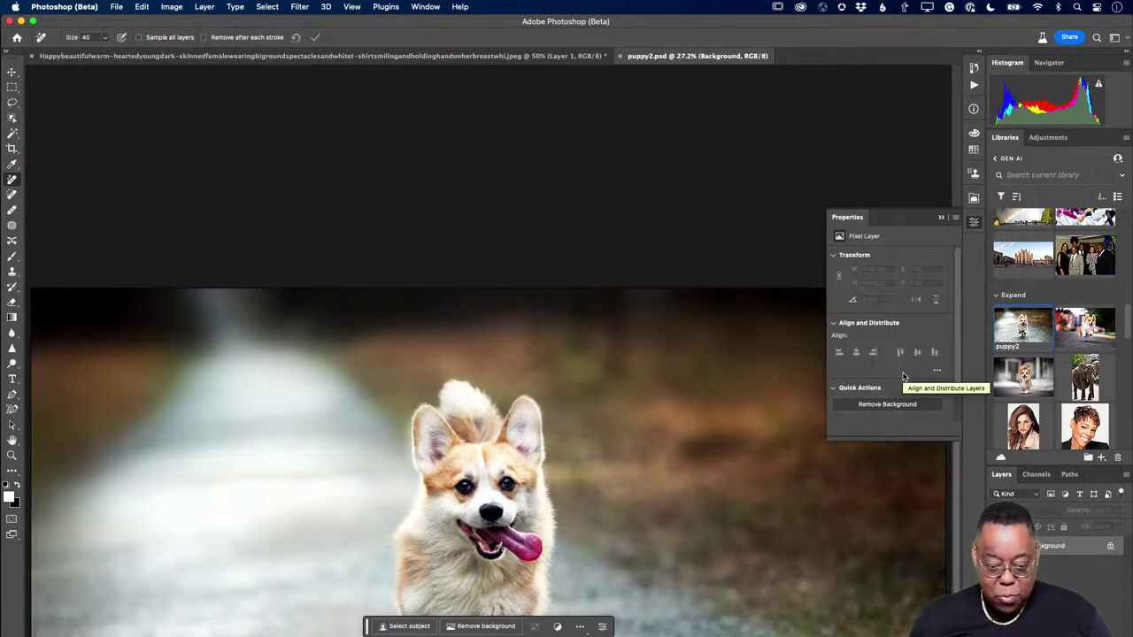
scroll(854, 422, down, 2)
key(super+minus)
key(super+minus)
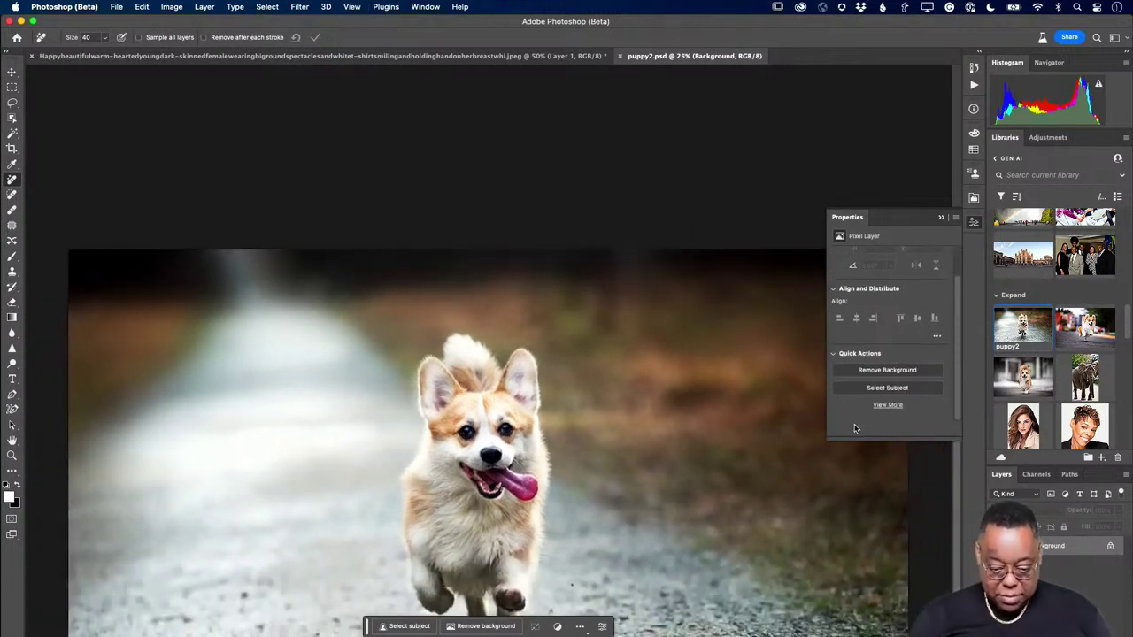
key(super+0)
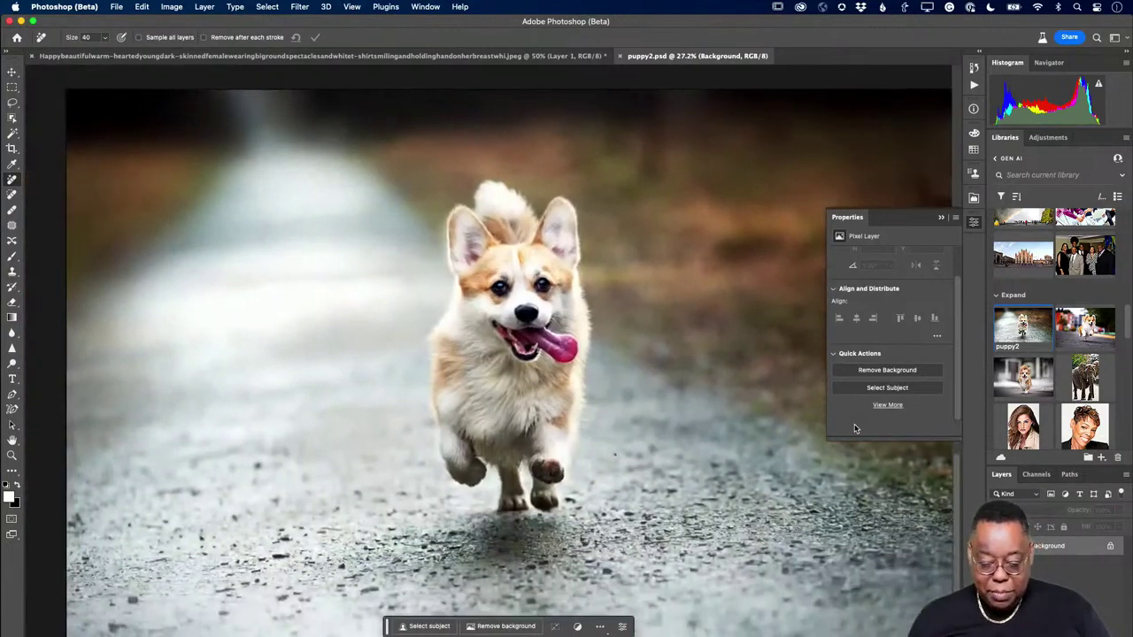
key(super+minus)
key(super+minus)
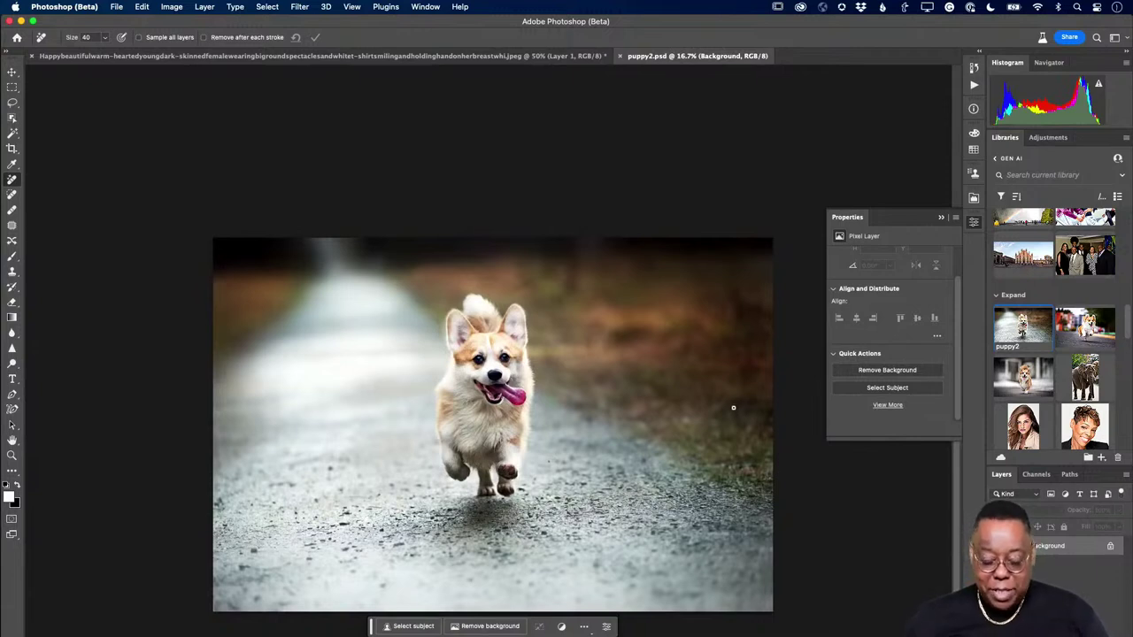
scroll(729, 407, up, 1)
key(ctrl+minus)
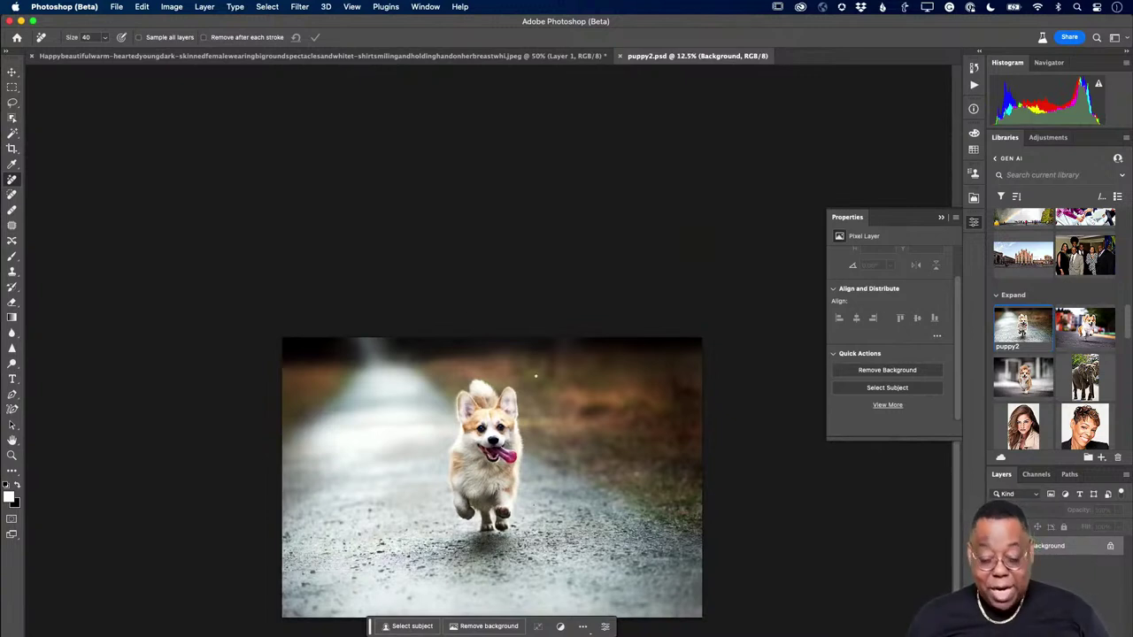
key(c)
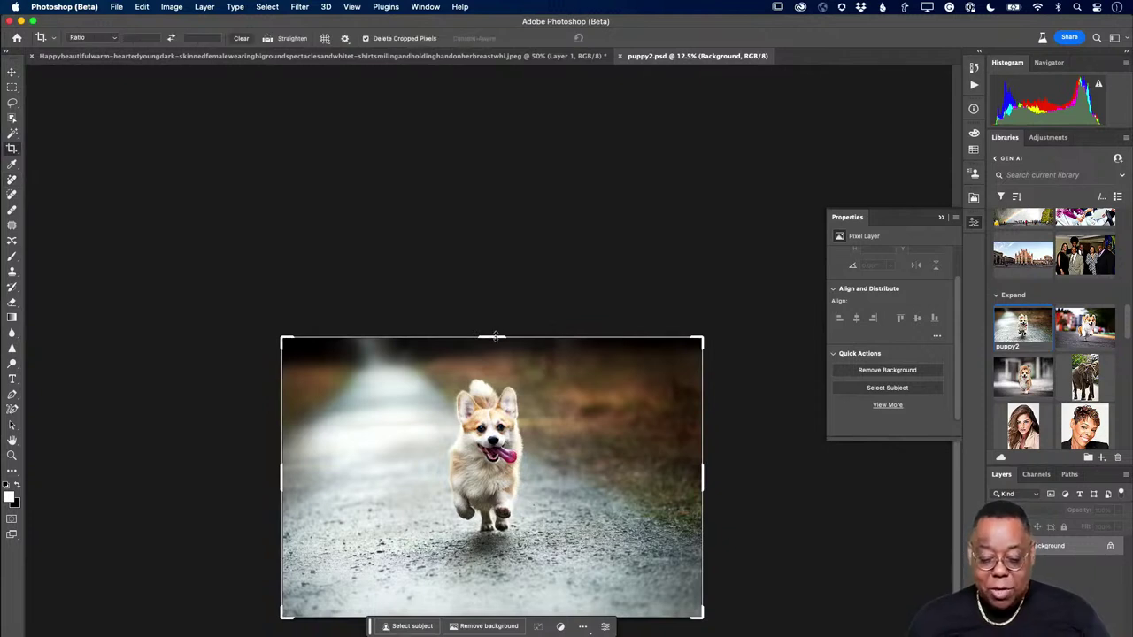
drag(493, 336, 500, 157)
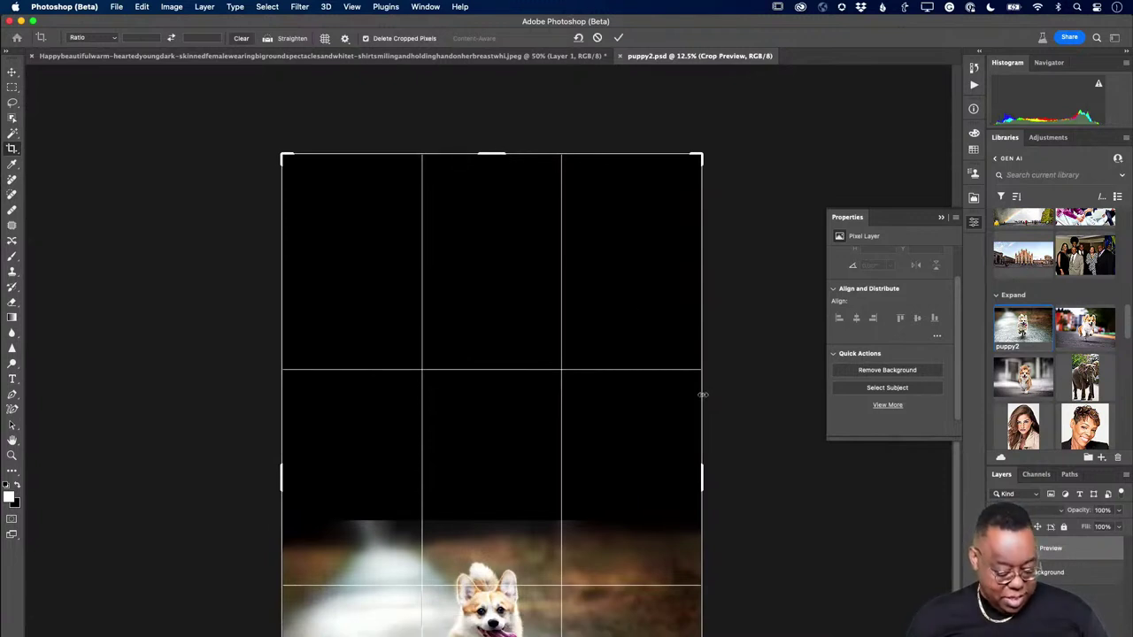
key(Escape)
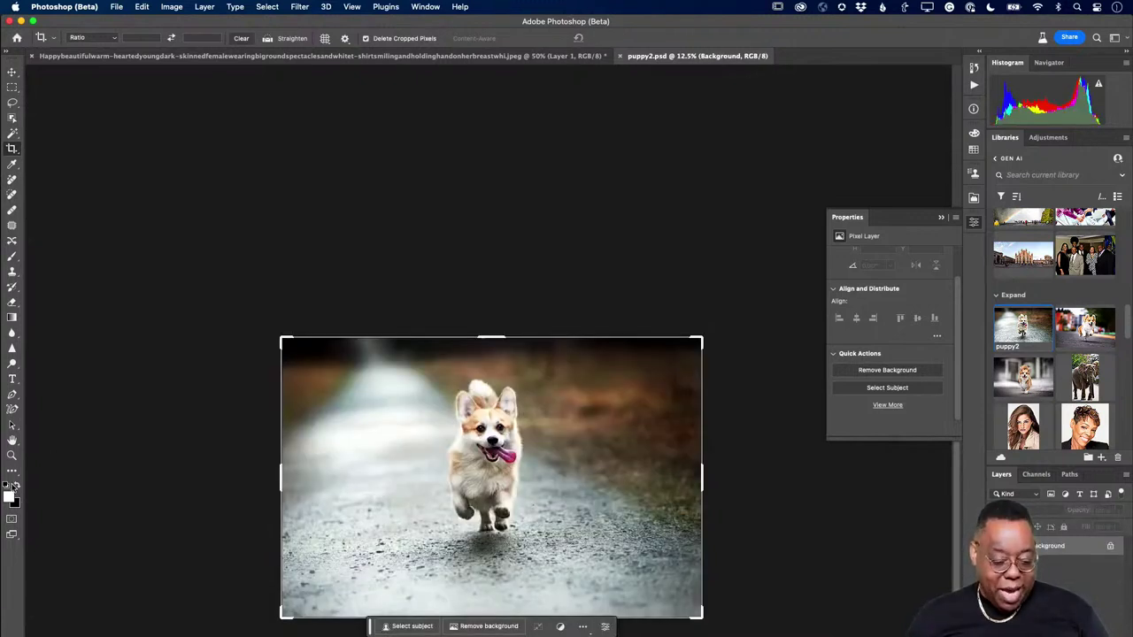
- Swap the colors so the background is white, and extend the canvas upward with the Crop tool to slightly more than double its height
click(16, 485)
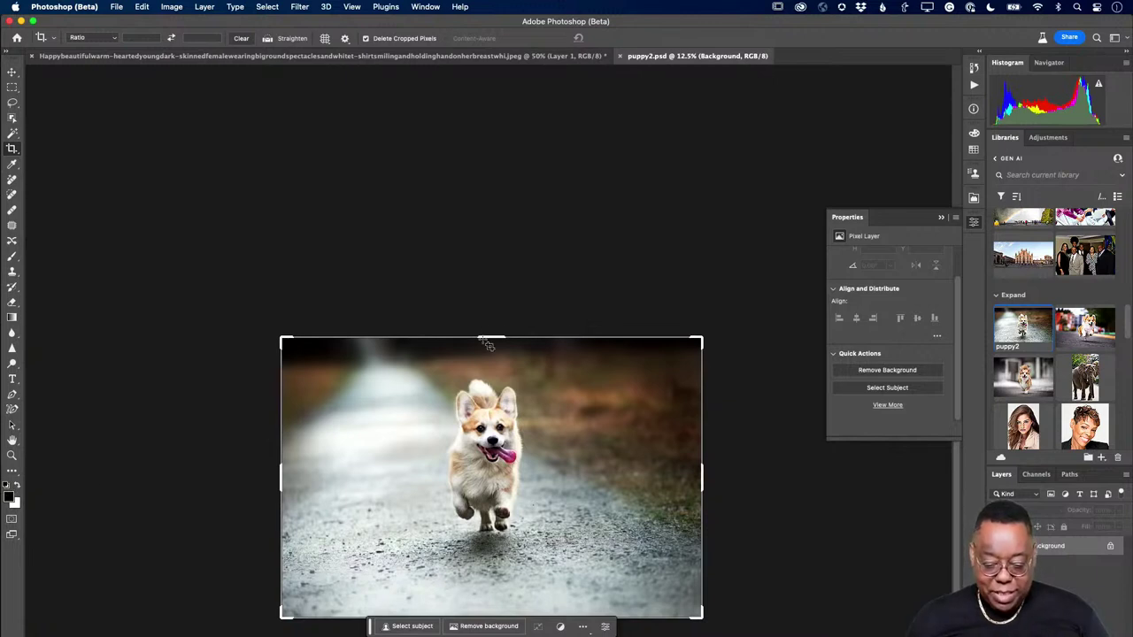
drag(489, 337, 479, 172)
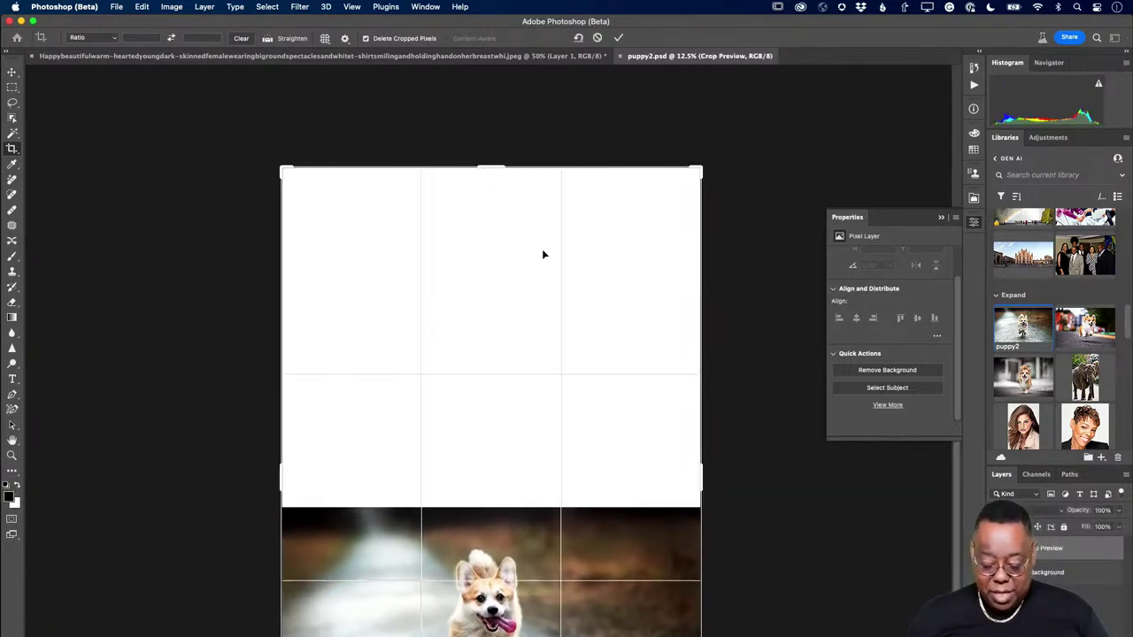
key(Return)
- Select the white area plus a thin strip of the photo's upper edge, and run Generative Fill with an empty prompt
scroll(598, 431, down, 3)
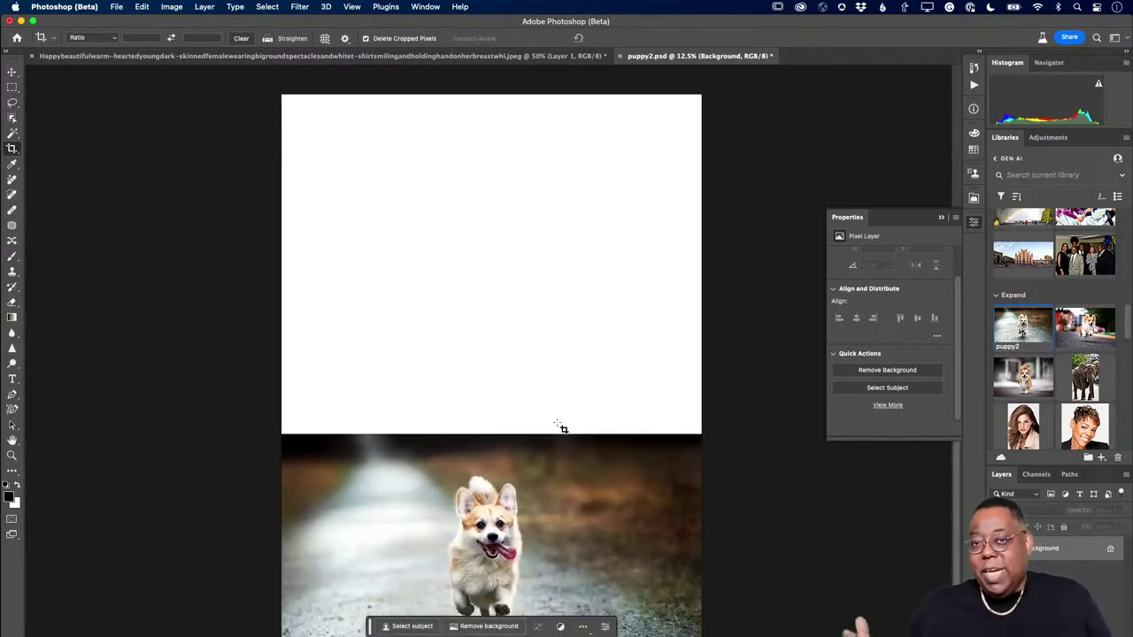
key(m)
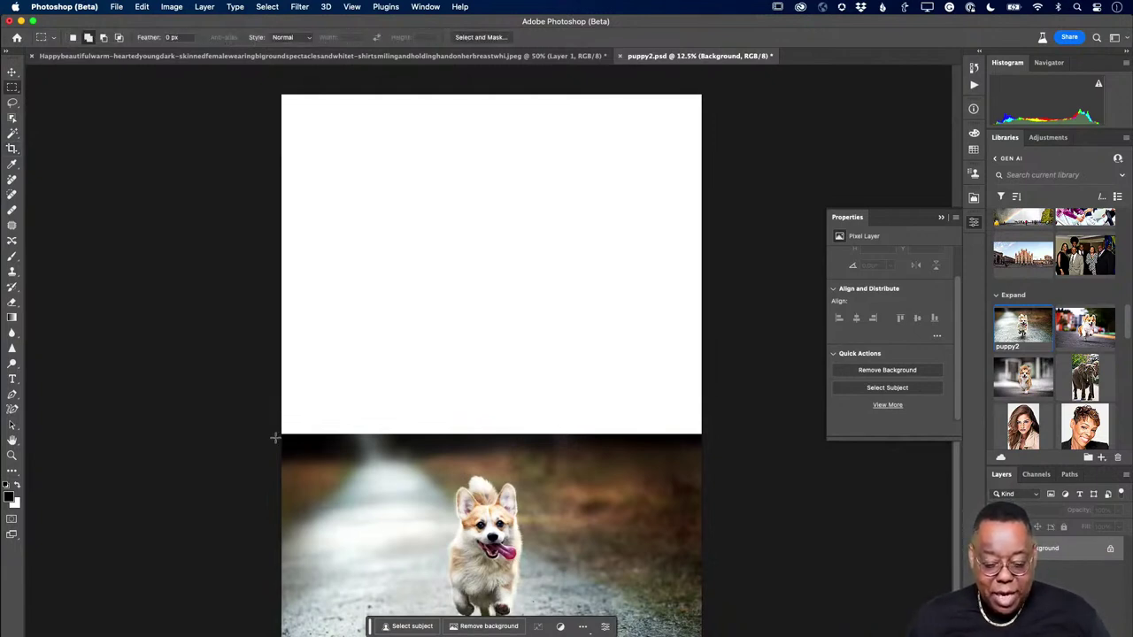
drag(279, 438, 753, 91)
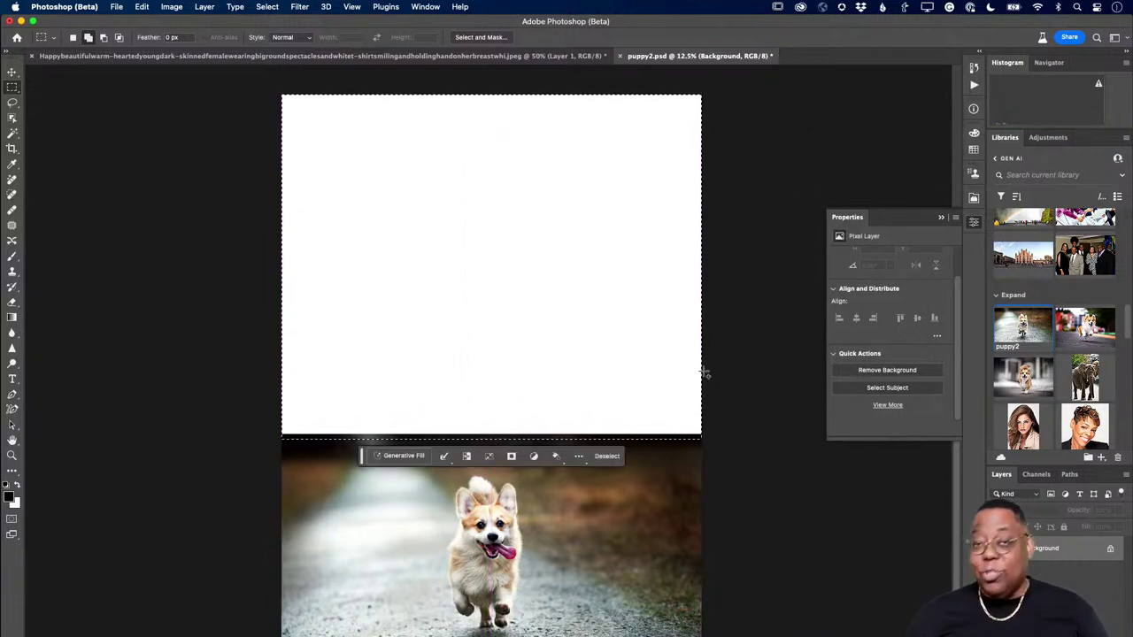
click(403, 456)
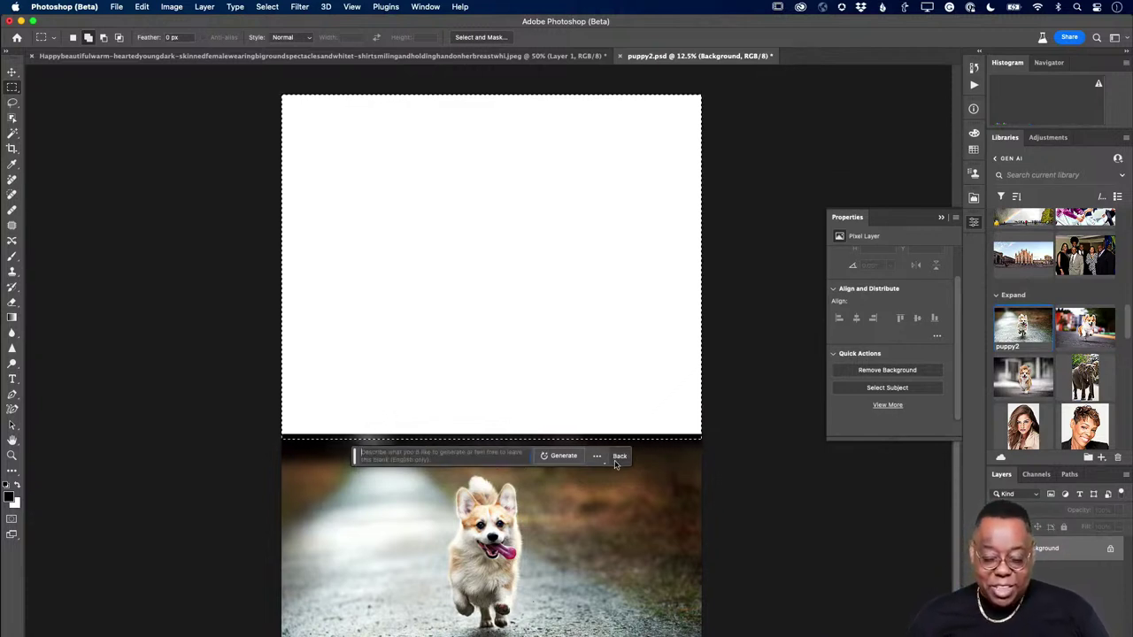
click(563, 457)
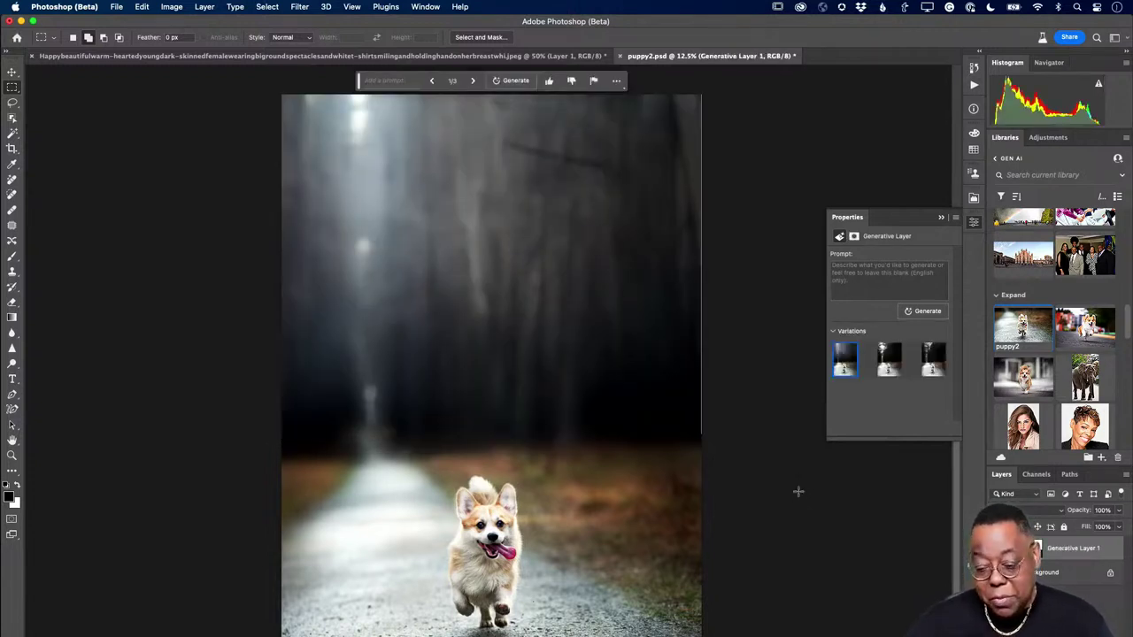
- Review the other background variations and generate new ones for the extended forest background with the prompt "rainy day in the park"
click(892, 365)
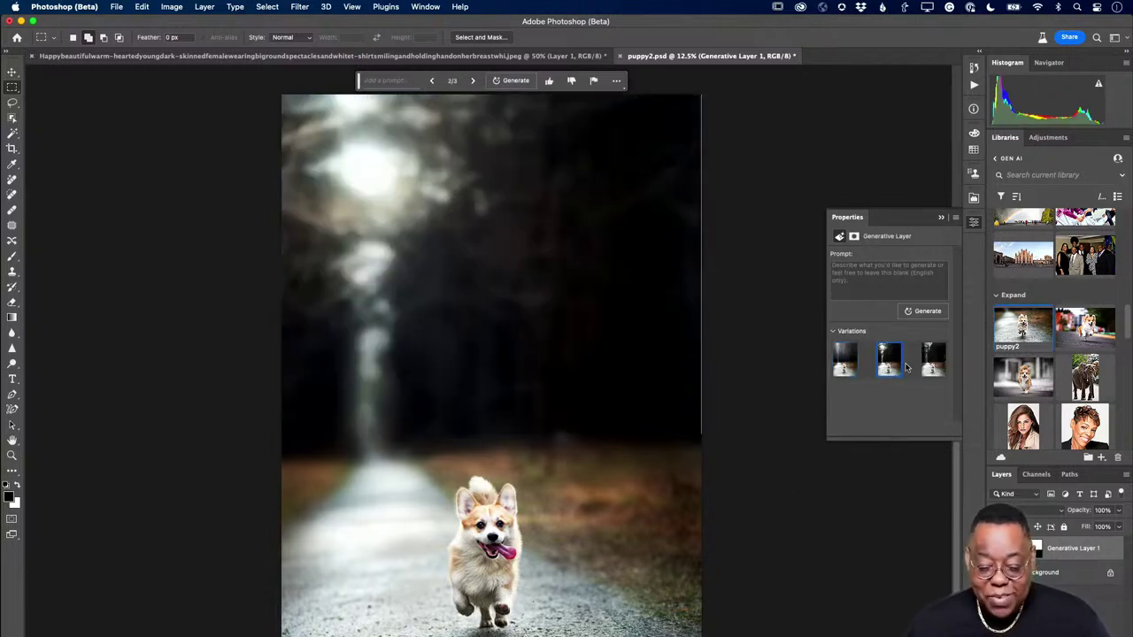
click(932, 361)
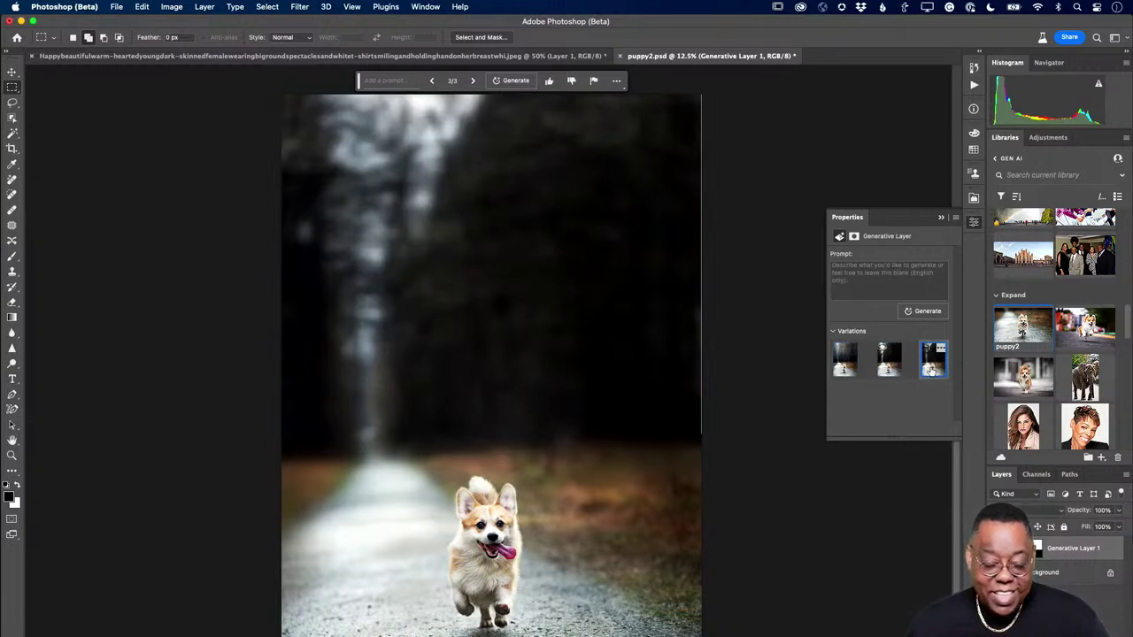
click(878, 273)
text(m)
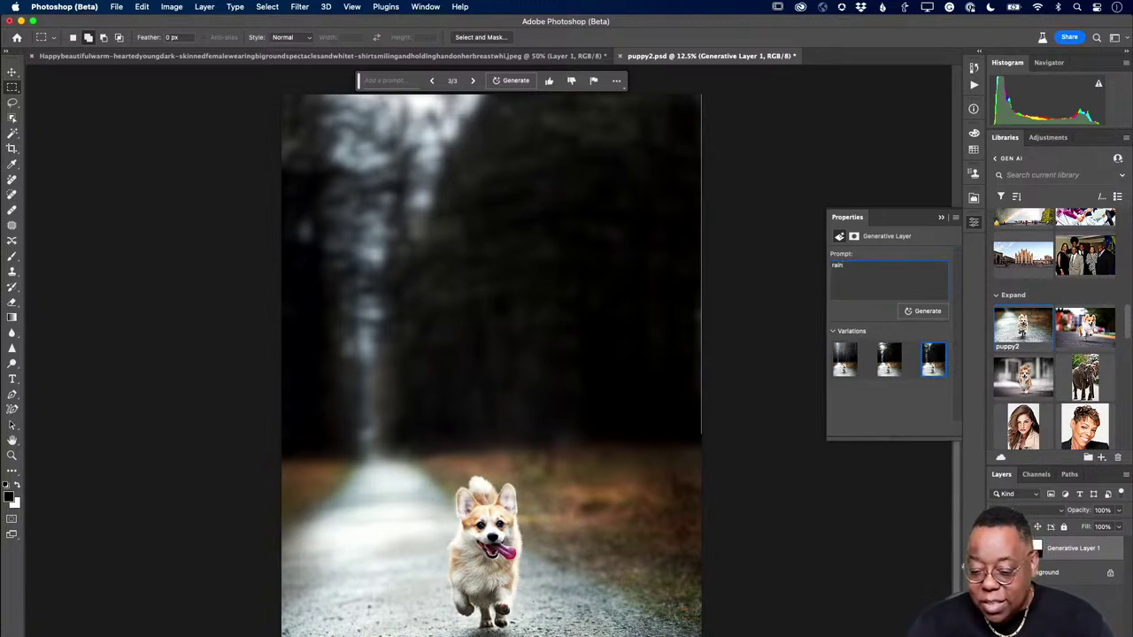
text(ainy day)
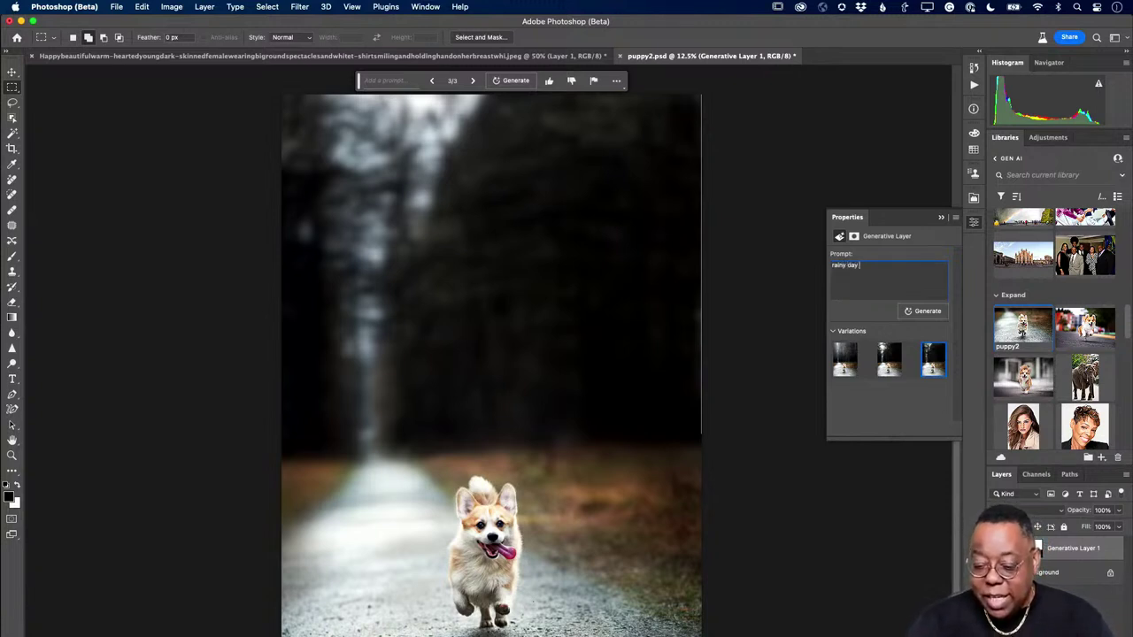
text( in the park)
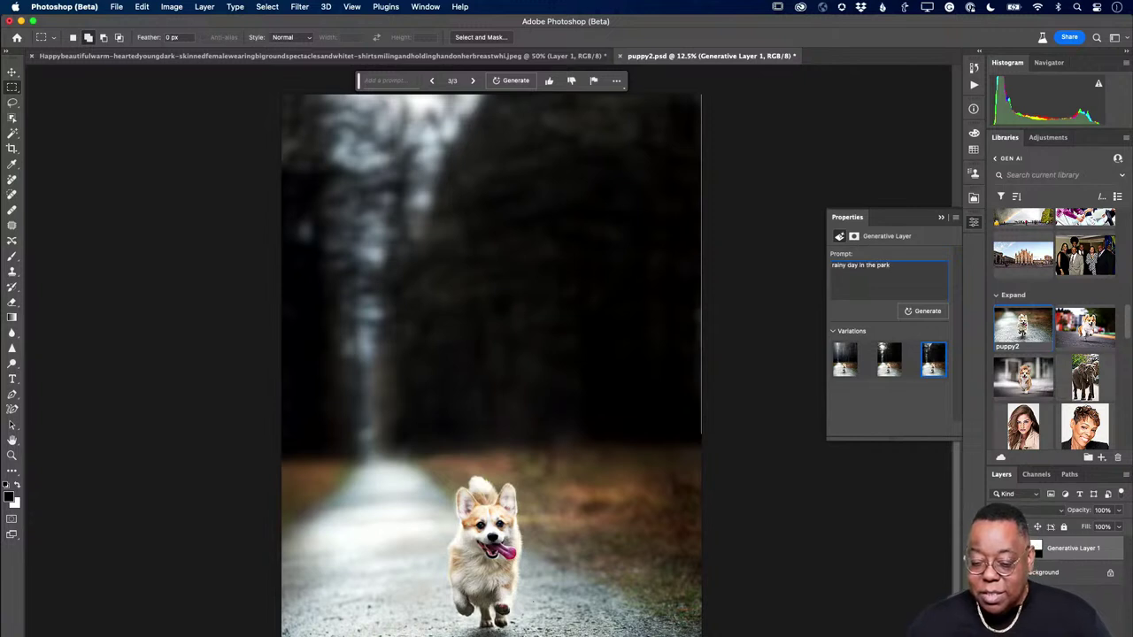
click(925, 310)
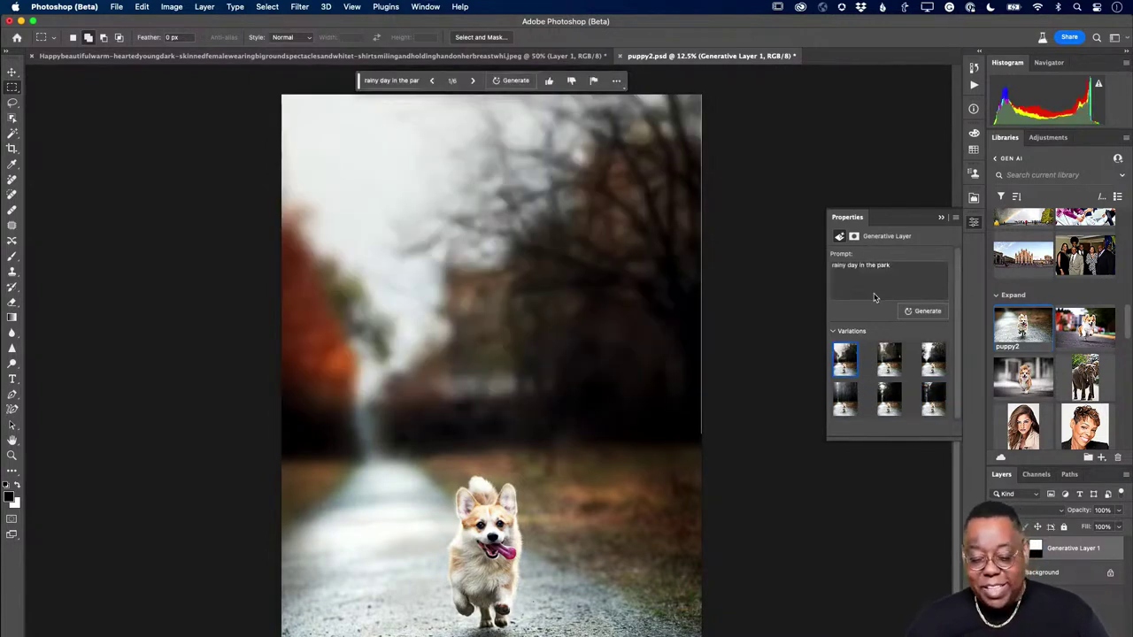
- Compare the three new rainy park variations and keep the first one
click(894, 372)
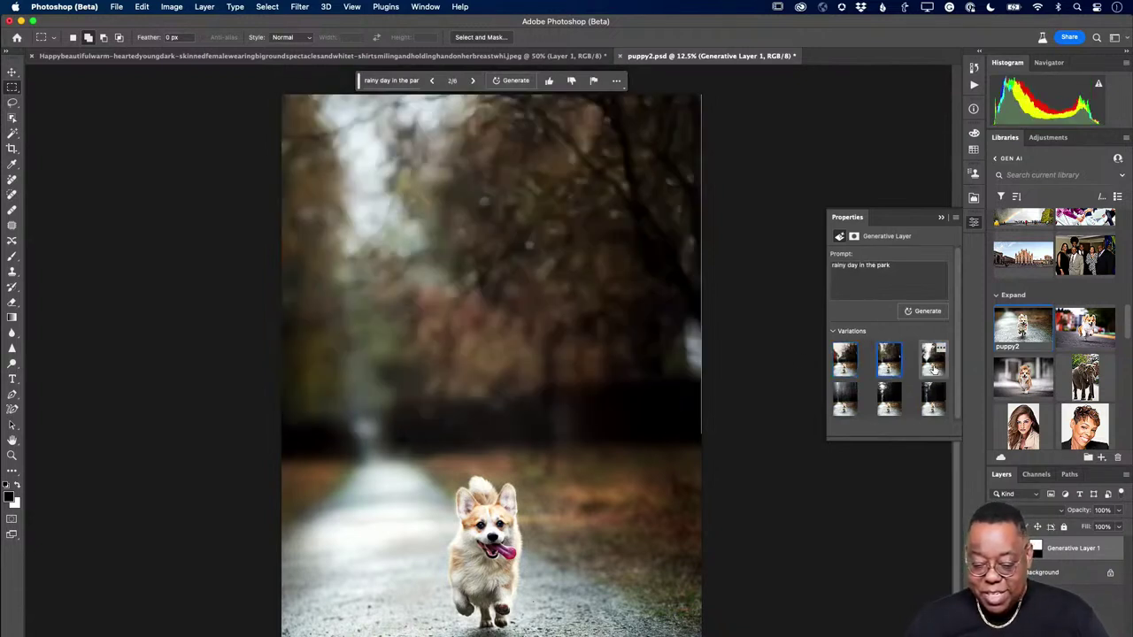
click(931, 368)
click(845, 368)
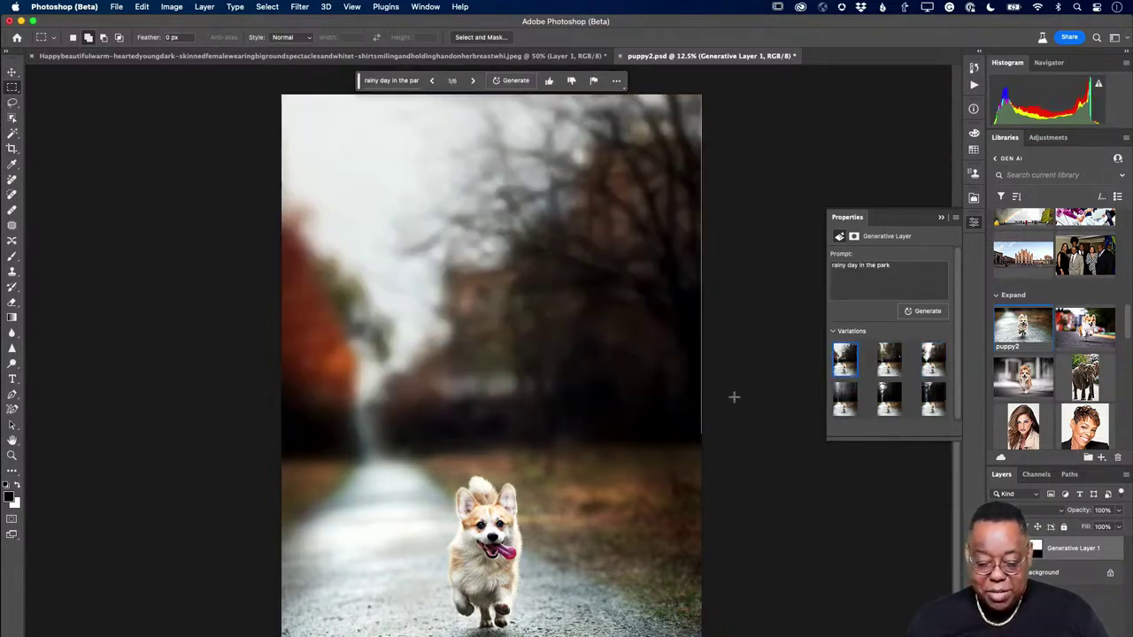
- Lasso an oval area on the path just below the dog's paws and generate a "puddle of water" there with Generative Fill
scroll(734, 398, down, 5)
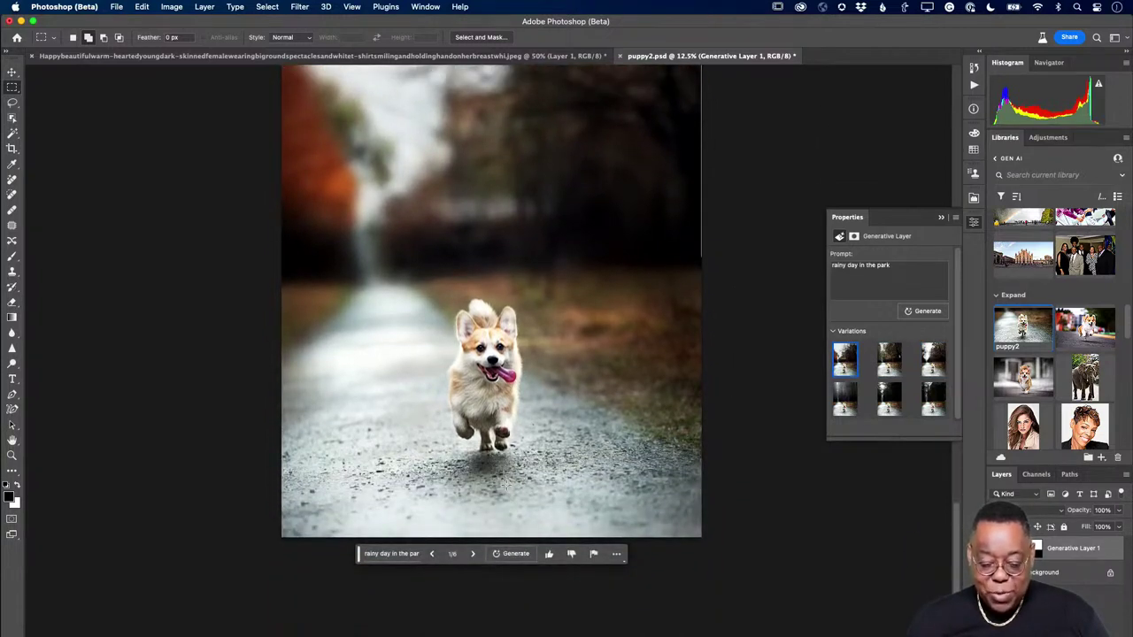
click(12, 104)
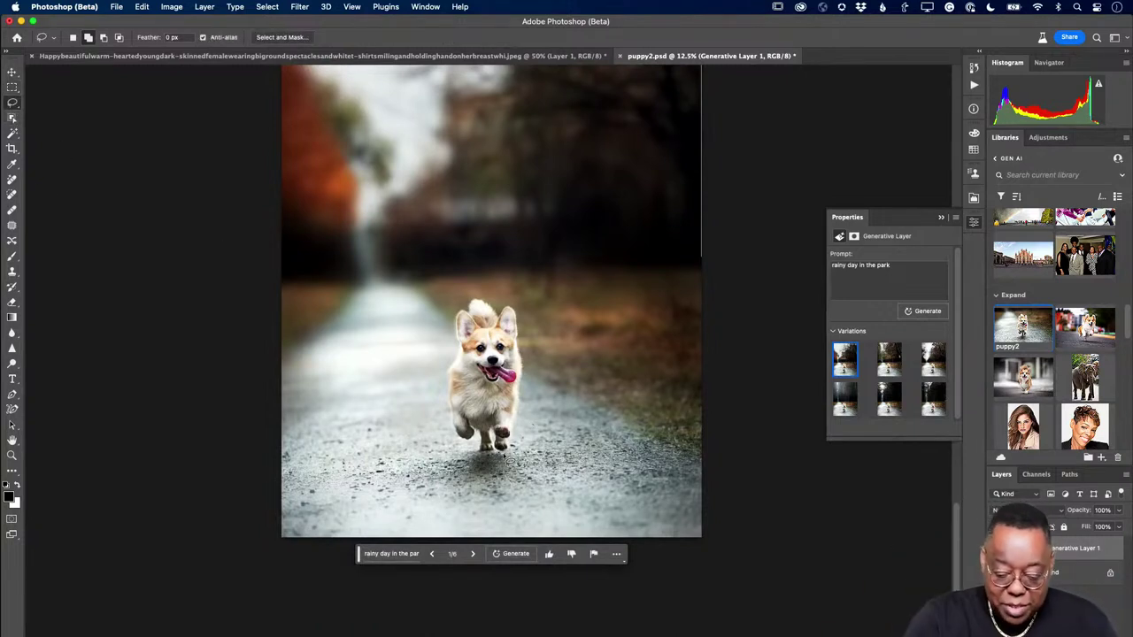
click(508, 457)
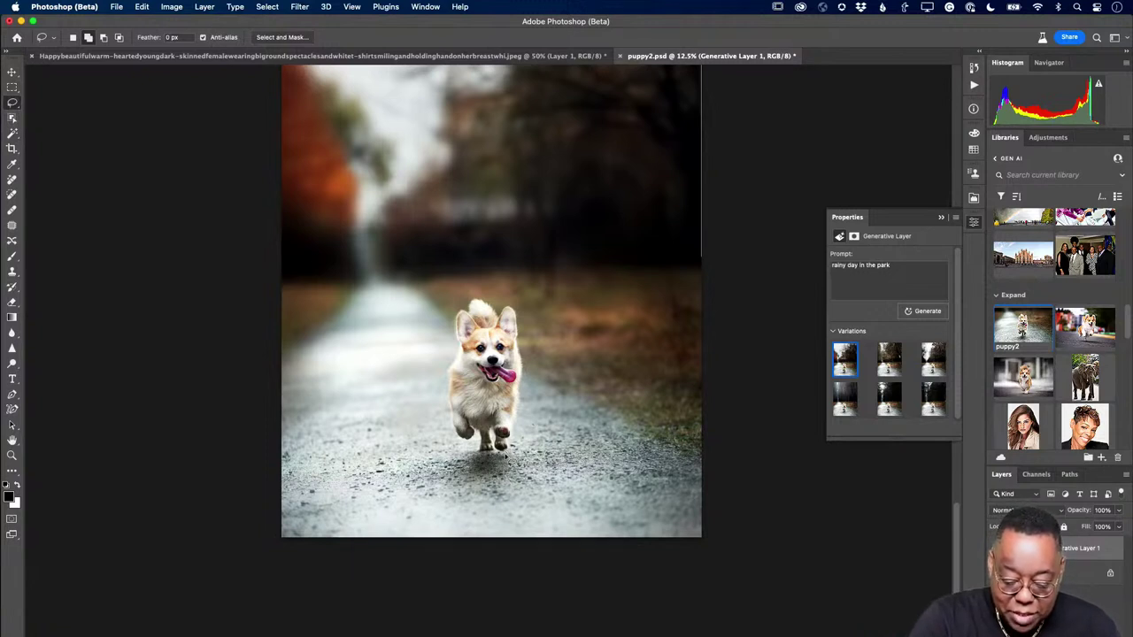
mouse_move(506, 455)
mouse_down()
mouse_move(416, 502)
mouse_move(427, 523)
mouse_move(458, 542)
mouse_move(546, 521)
mouse_move(563, 486)
mouse_move(506, 455)
mouse_up()
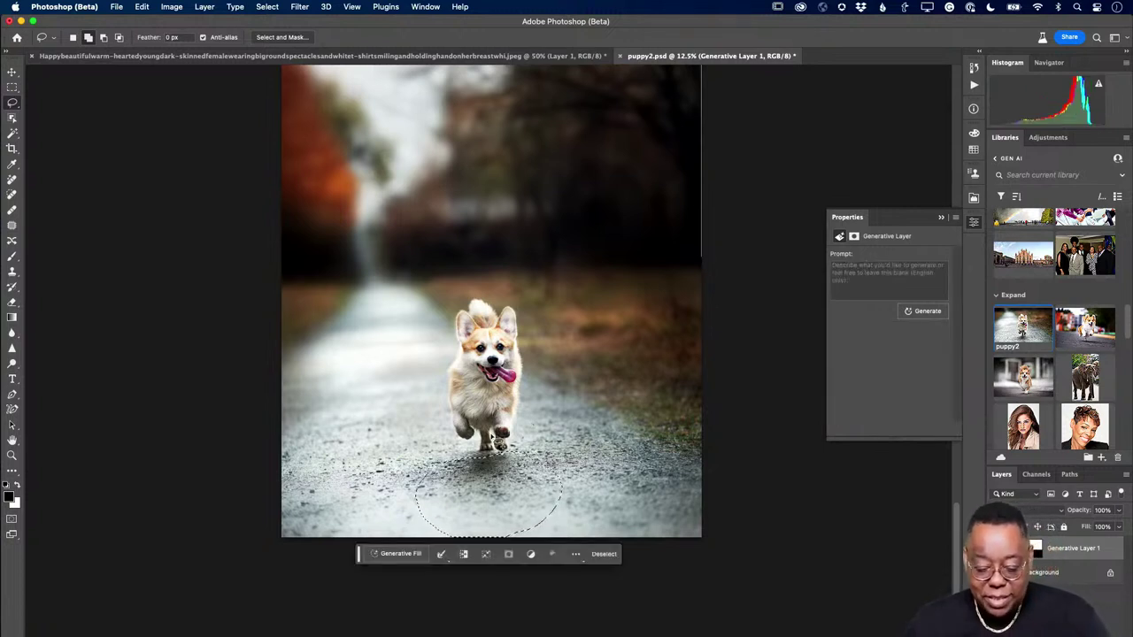
click(397, 554)
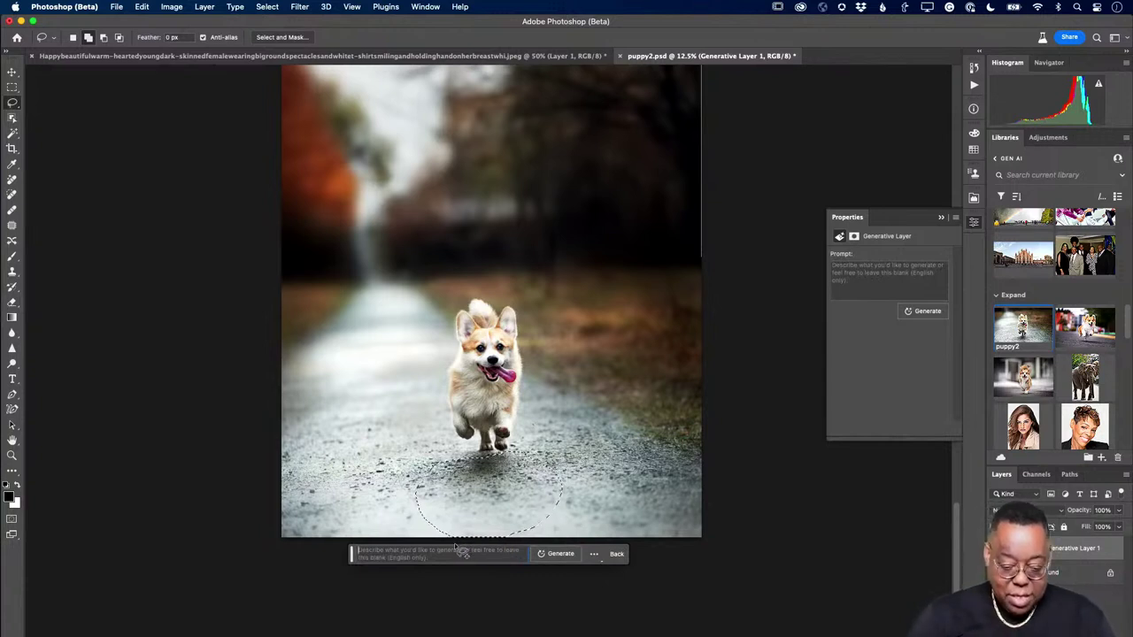
text(puddle of water)
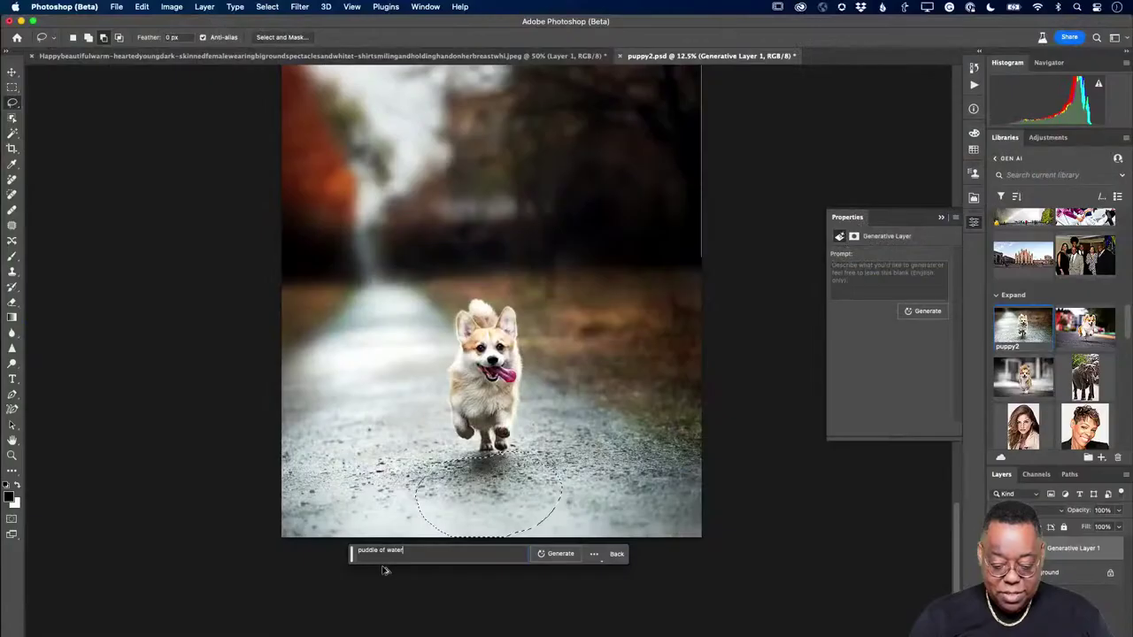
click(549, 553)
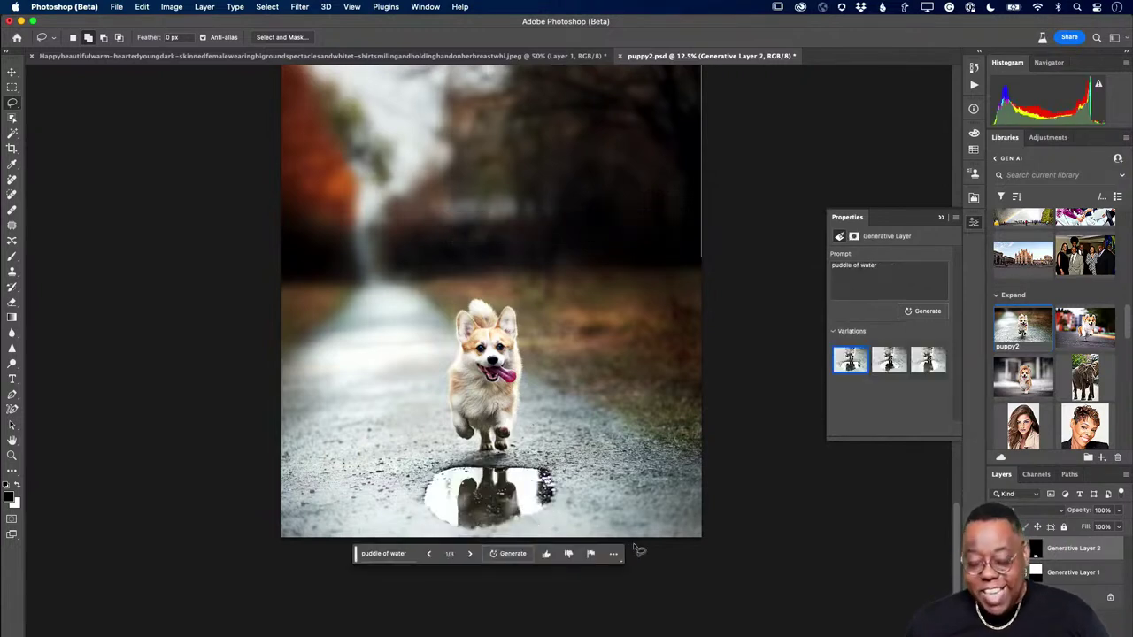
- Compare the three puddle variations and keep the first one
click(888, 360)
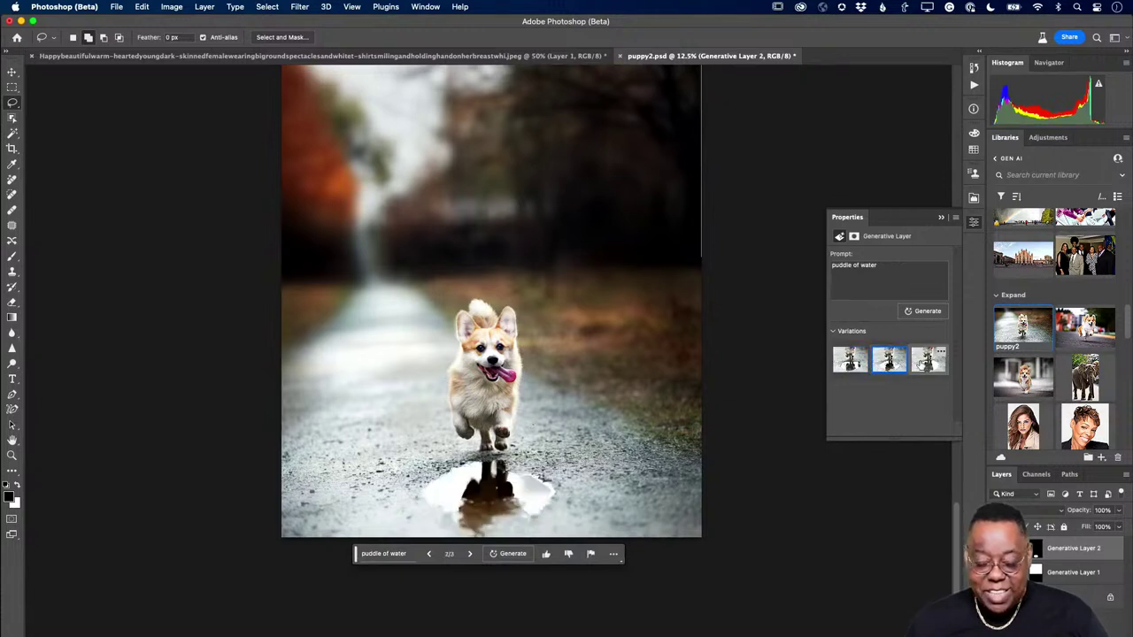
click(925, 361)
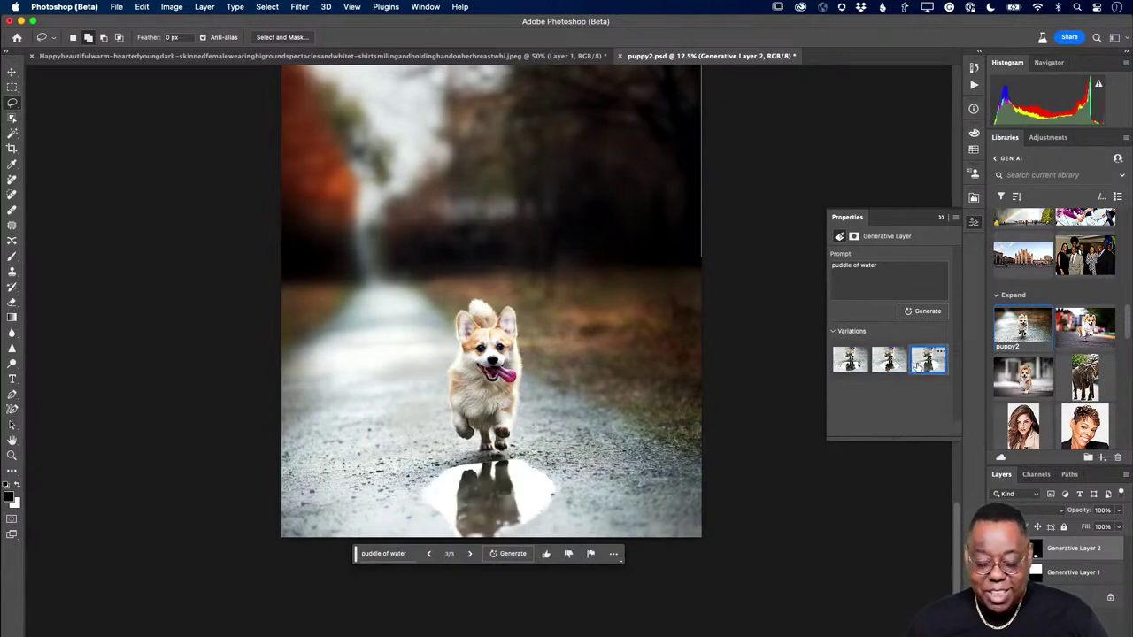
click(851, 365)
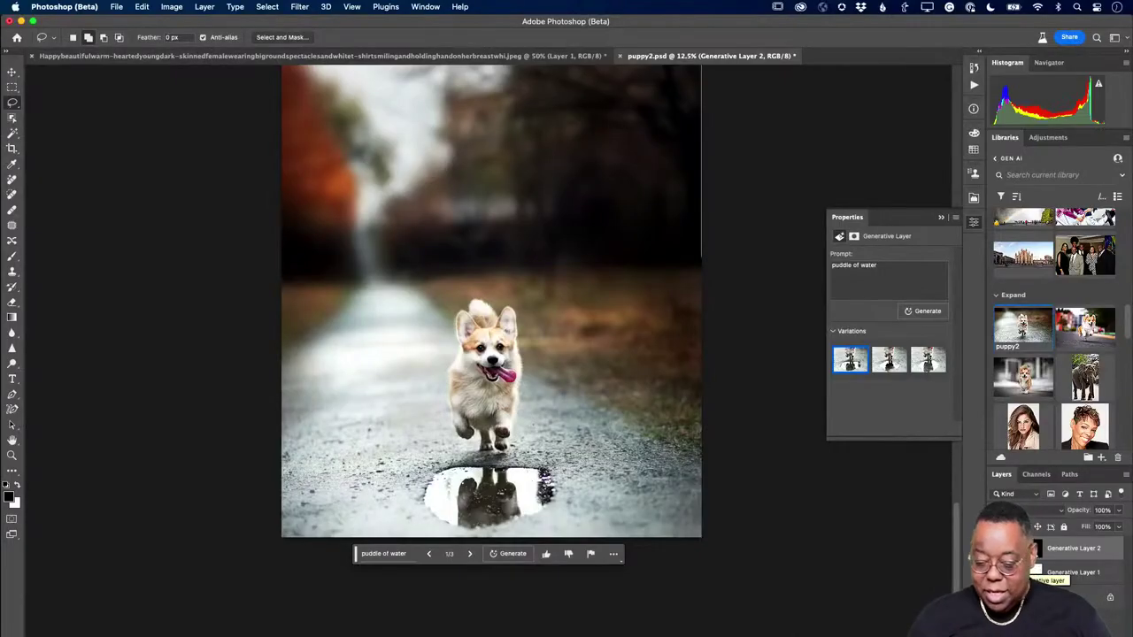
- Regenerate the Generative Layer 1 background with the prompt "rainy sky with bubbles" and choose the third variation
click(1037, 571)
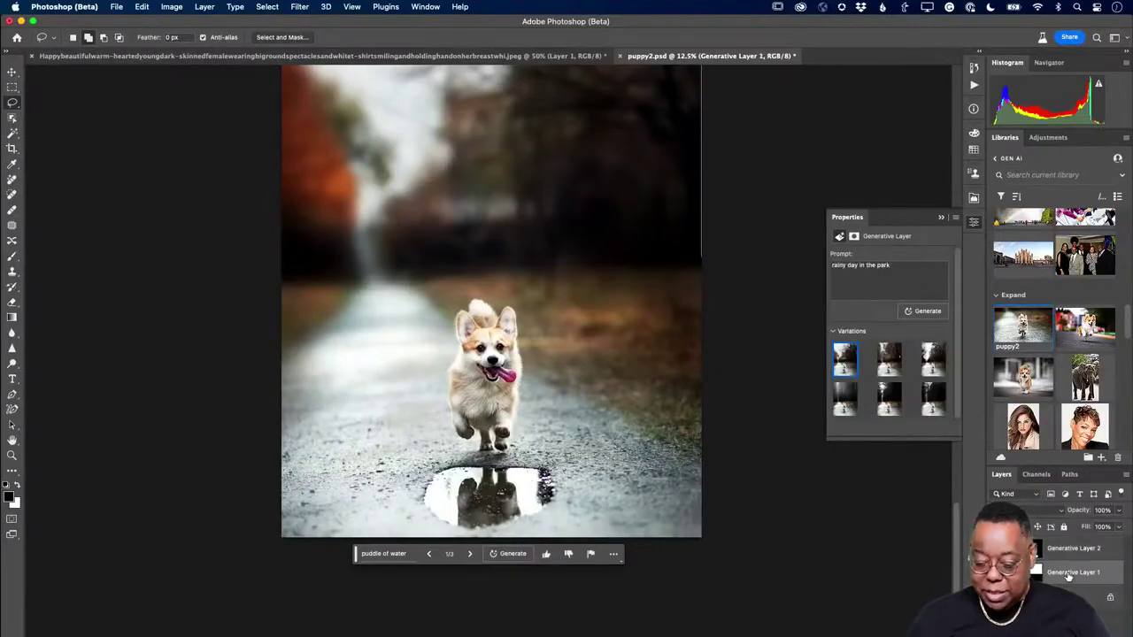
click(895, 265)
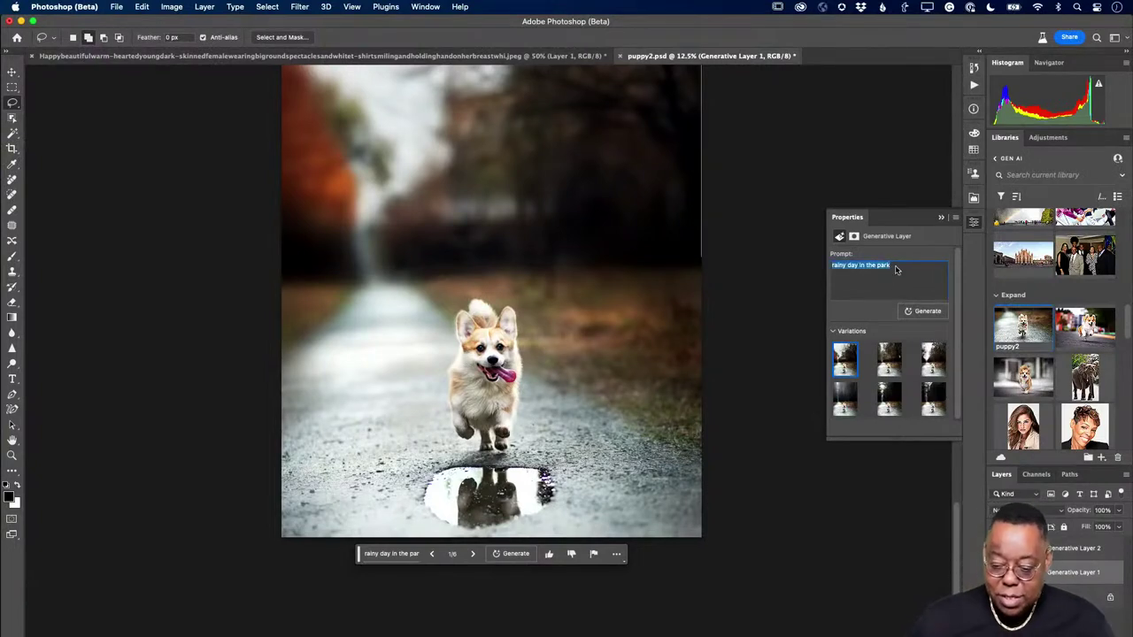
click(896, 265)
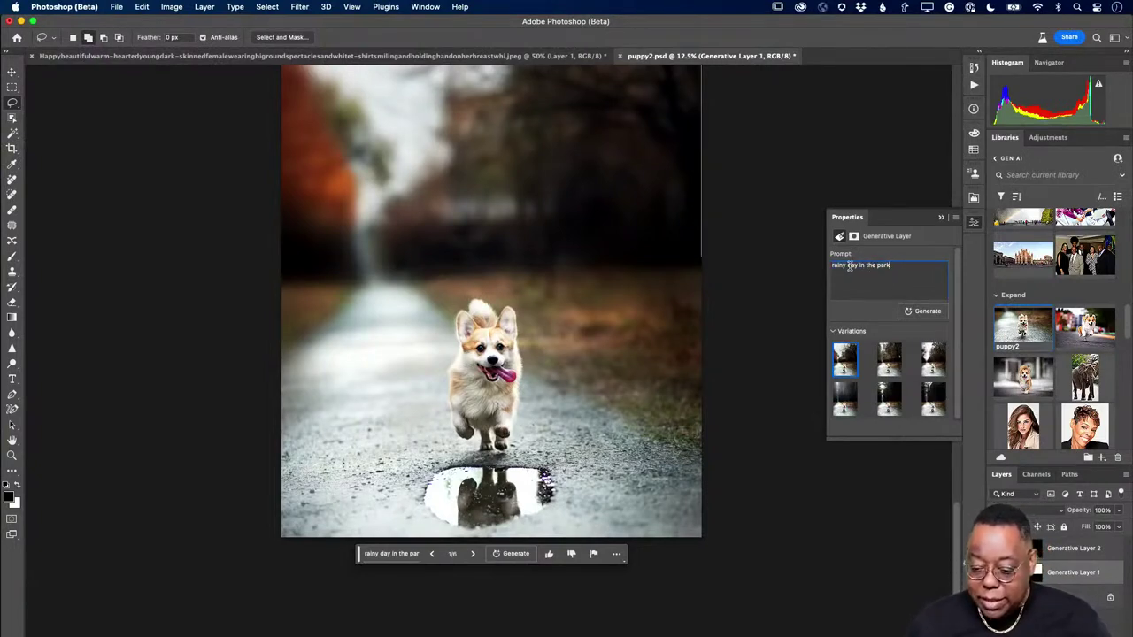
text(sky)
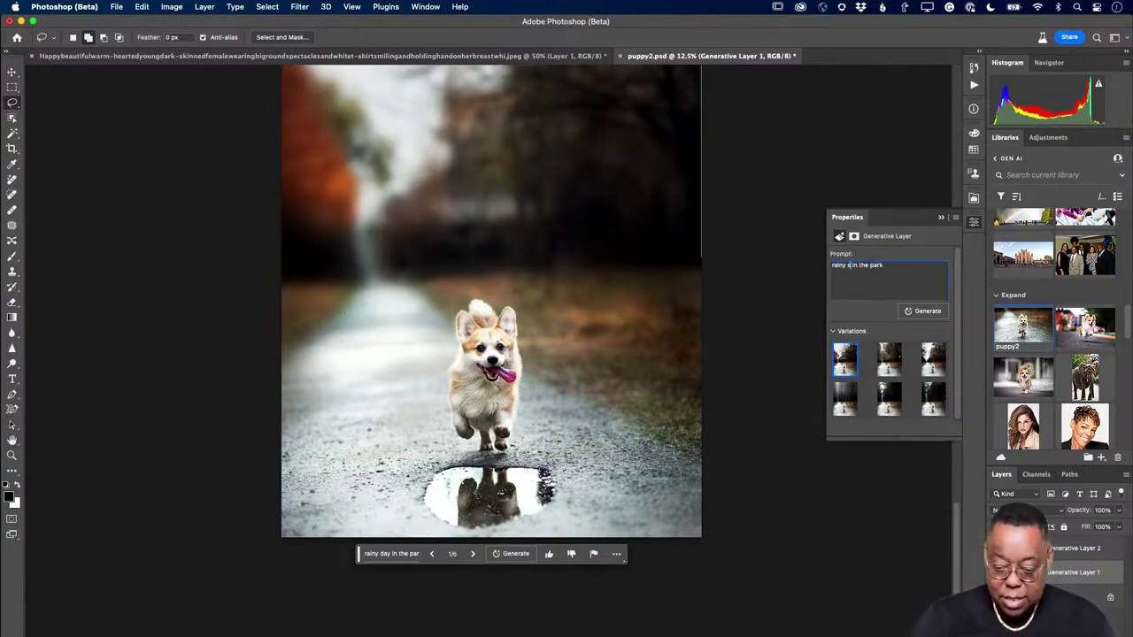
shift+click(899, 265)
text(wi)
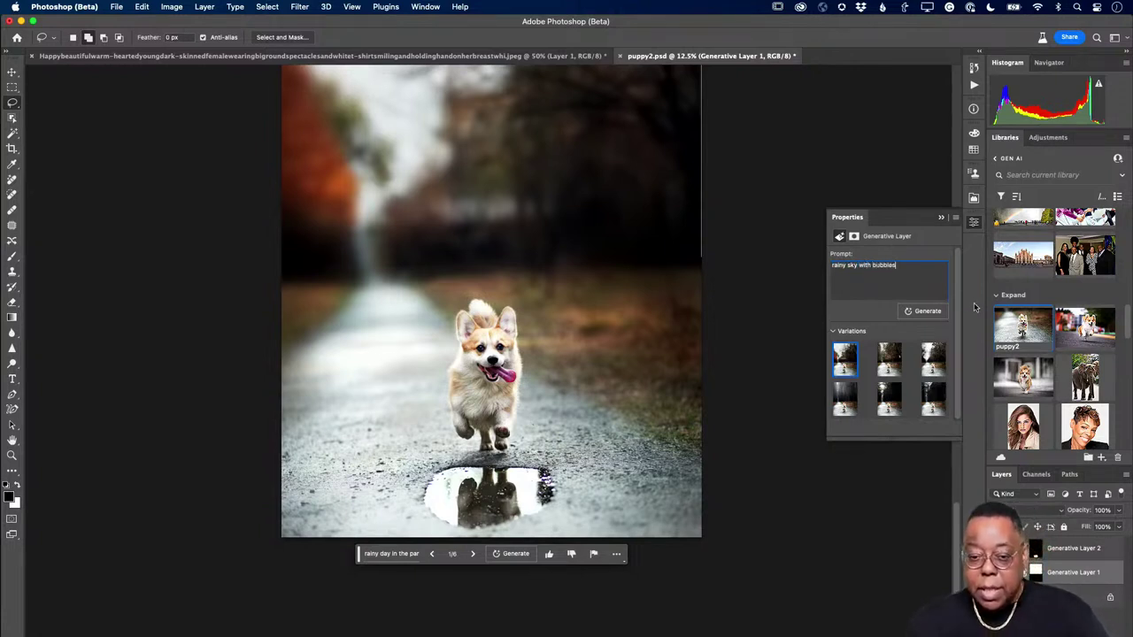
click(927, 312)
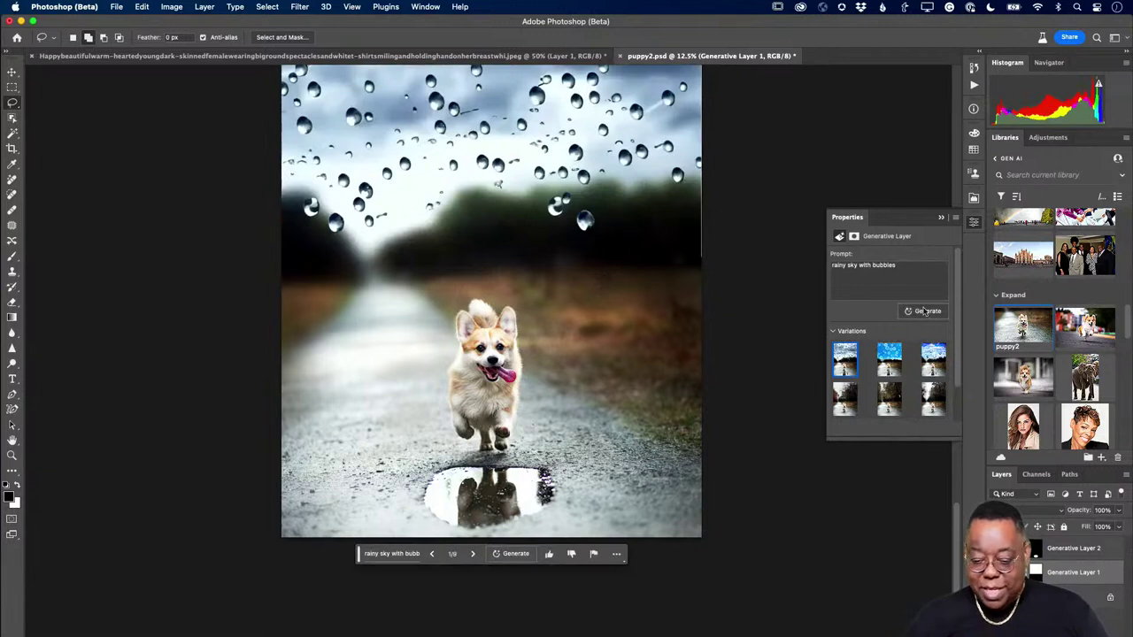
click(888, 358)
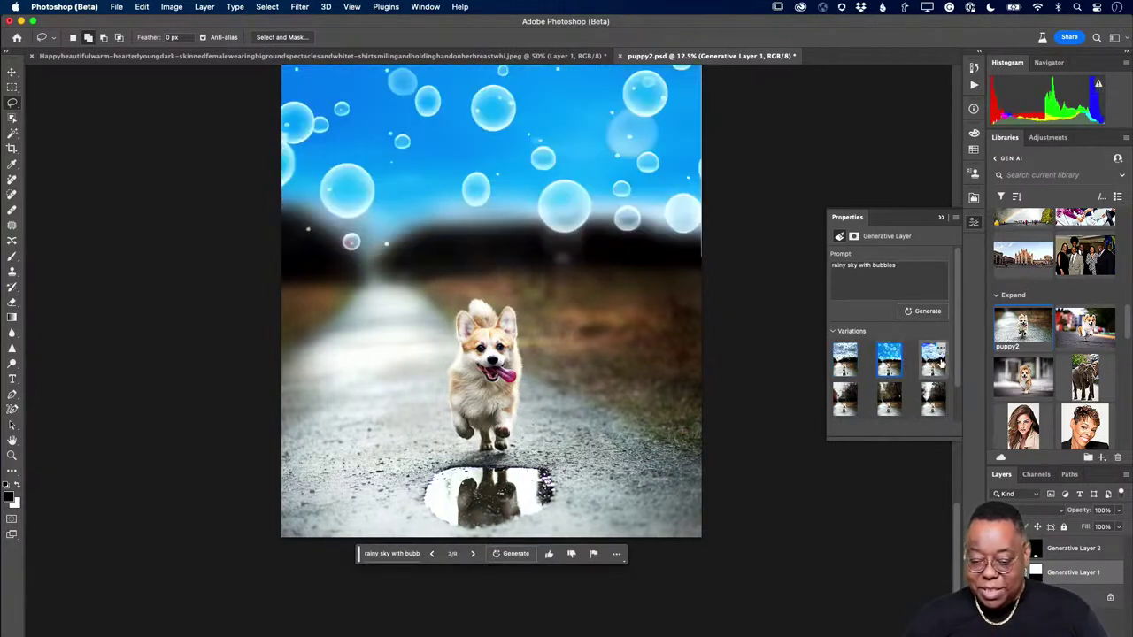
click(936, 363)
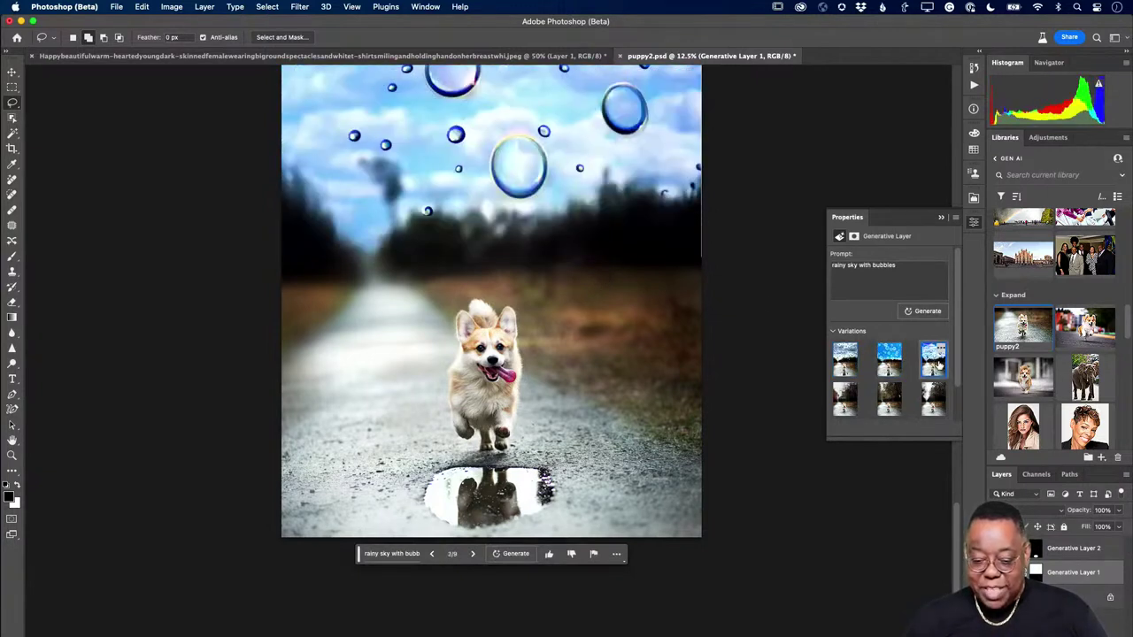
- Extend the canvas downward below the puddle with the Crop tool to a total height of about 11,500 px
scroll(708, 375, down, 3)
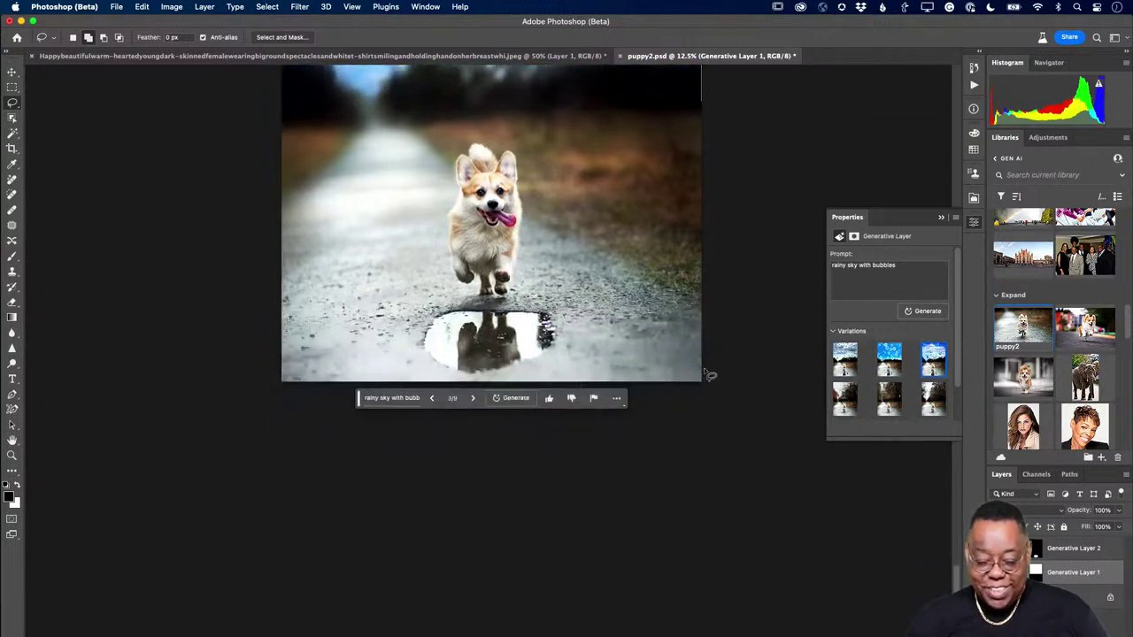
scroll(710, 375, down, 1)
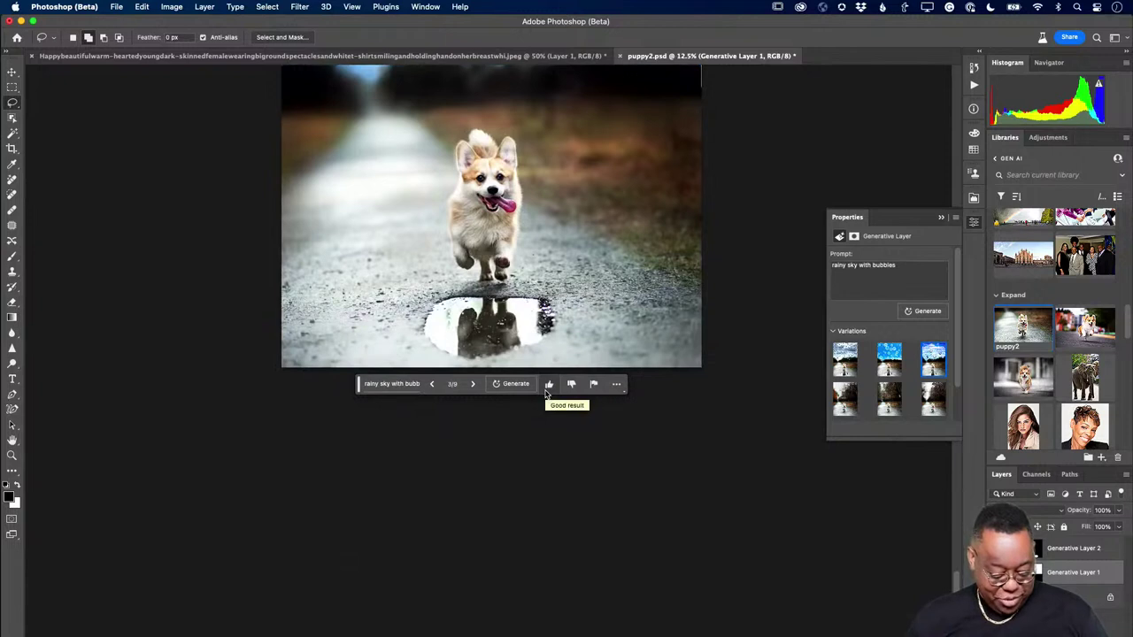
key(v)
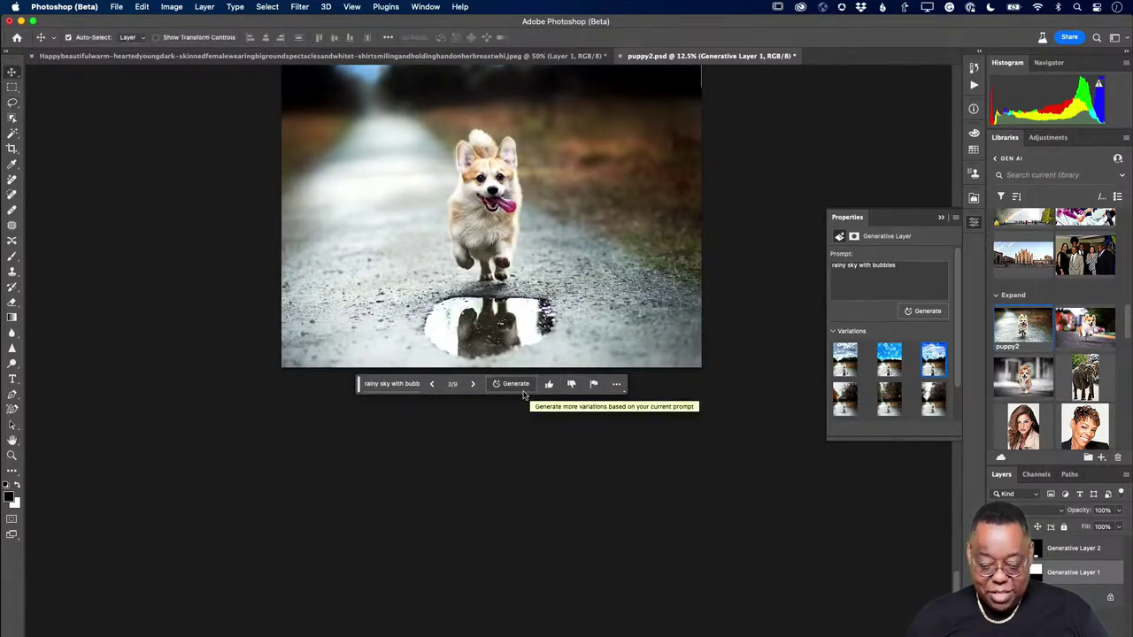
click(804, 365)
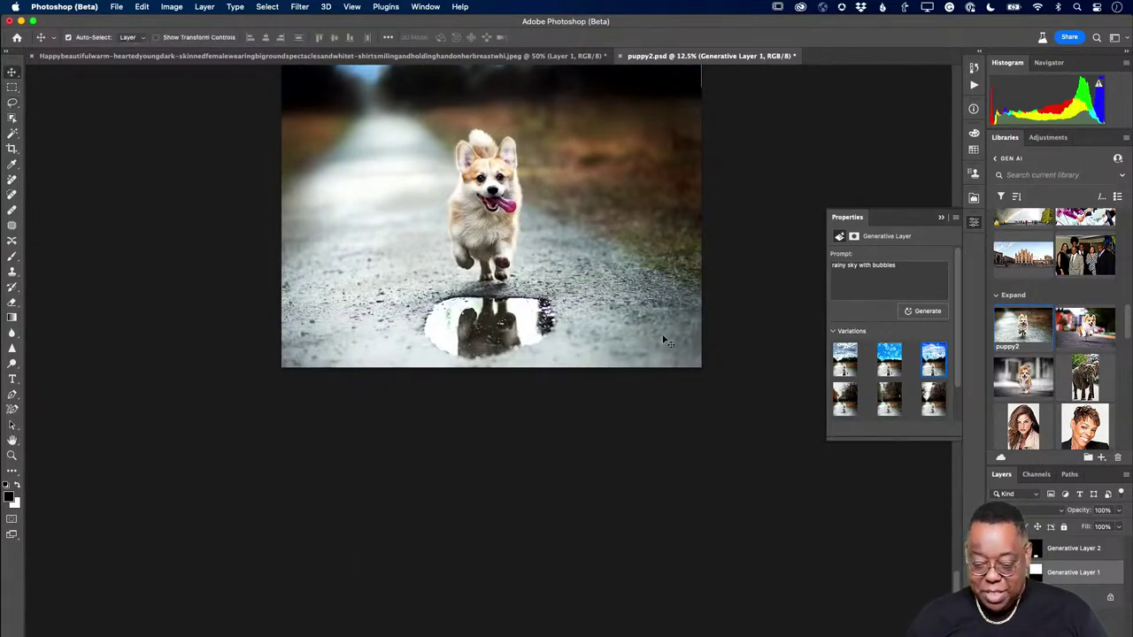
key(c)
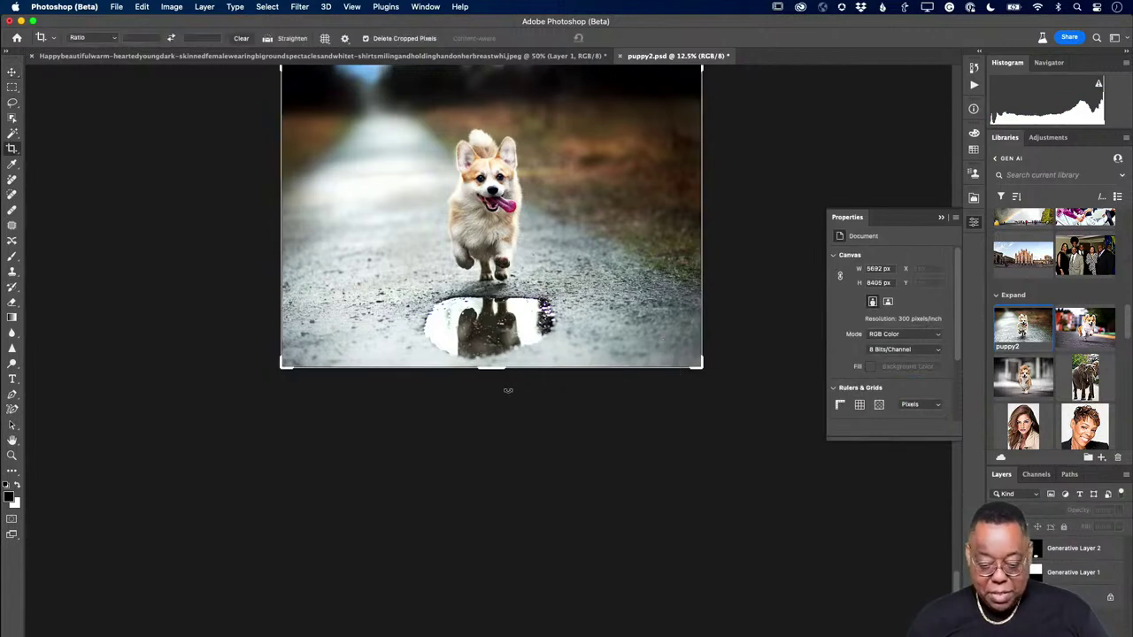
drag(492, 367, 500, 484)
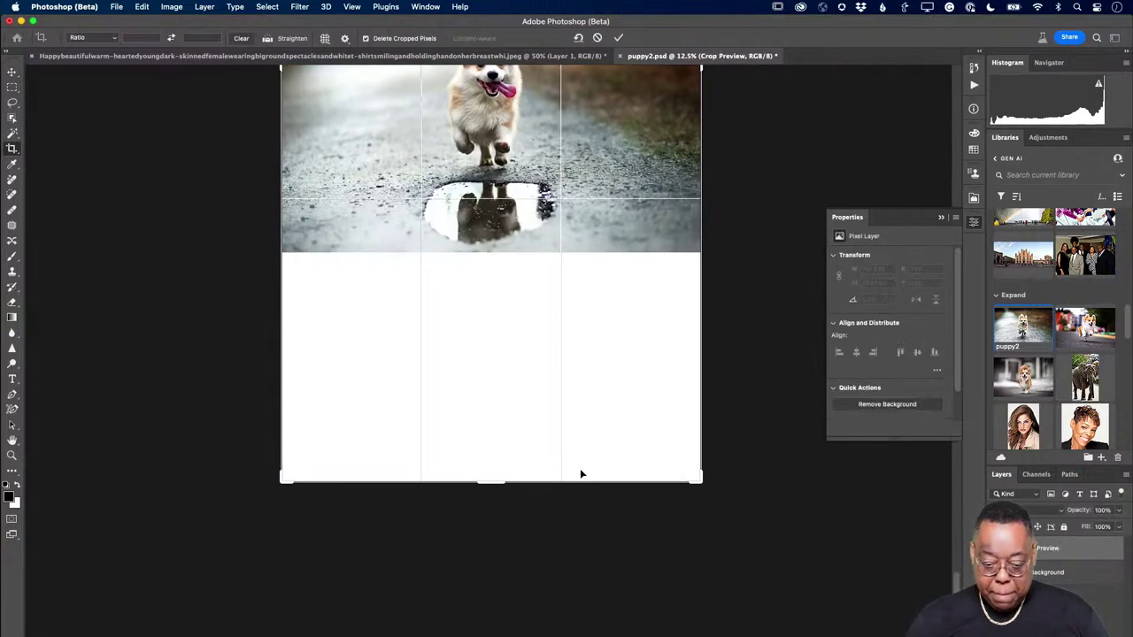
key(Return)
- Select the blank white area with a thin overlap of the path's lower edge and run Generative Fill with an empty prompt
key(m)
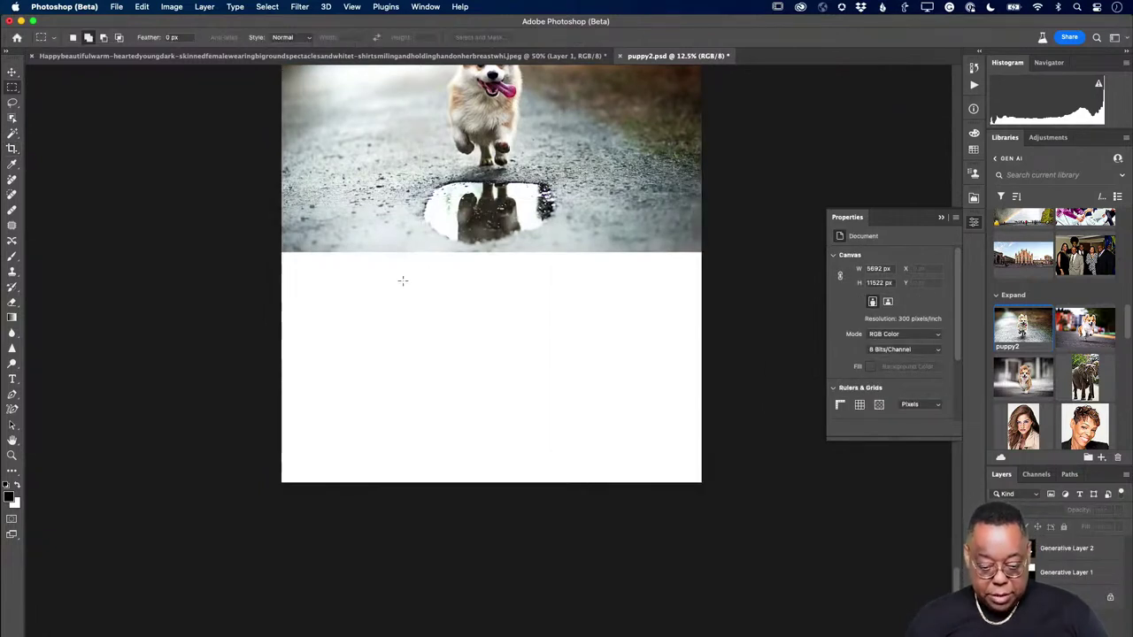
drag(277, 247, 730, 525)
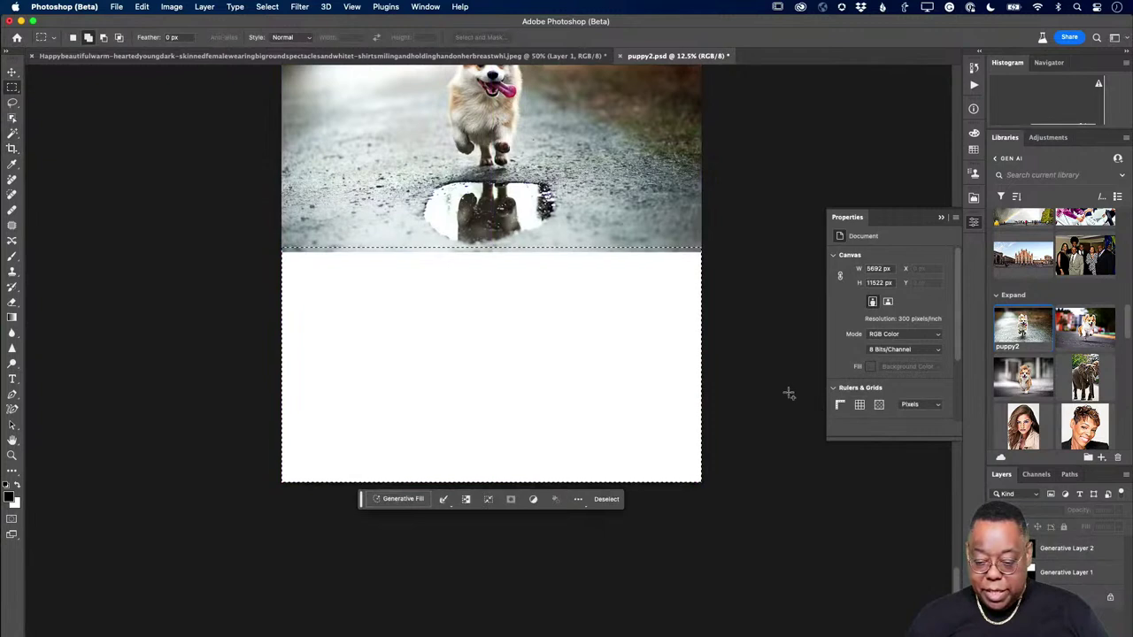
click(403, 499)
click(580, 500)
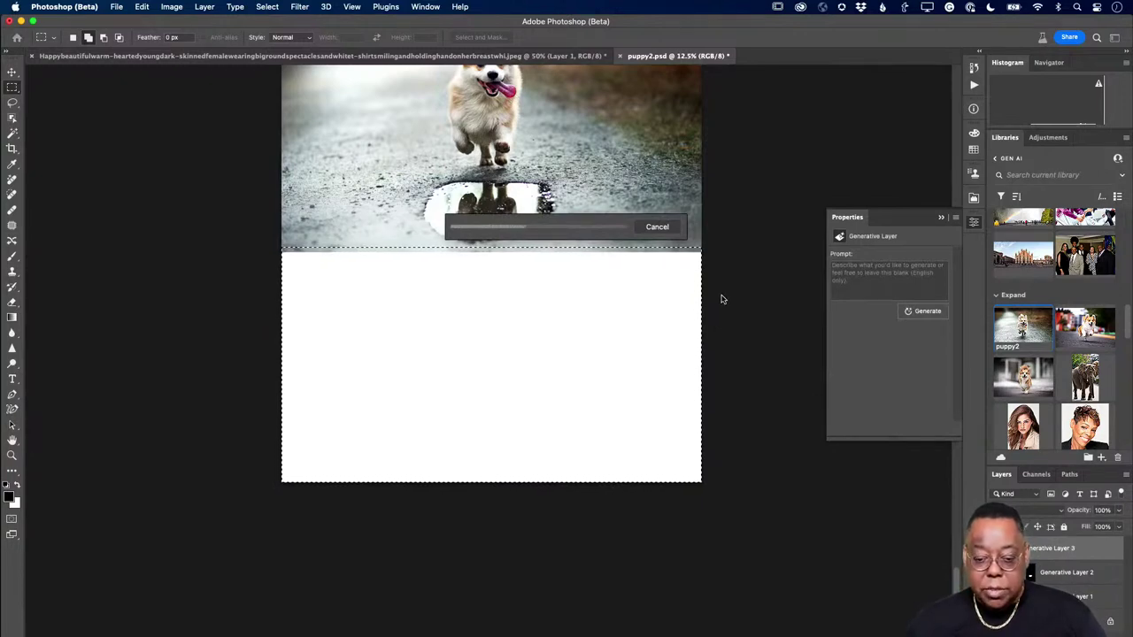
- Examine the generated ground below the puddle and how it blends with the rest of the extended corgi image
scroll(721, 303, down, 3)
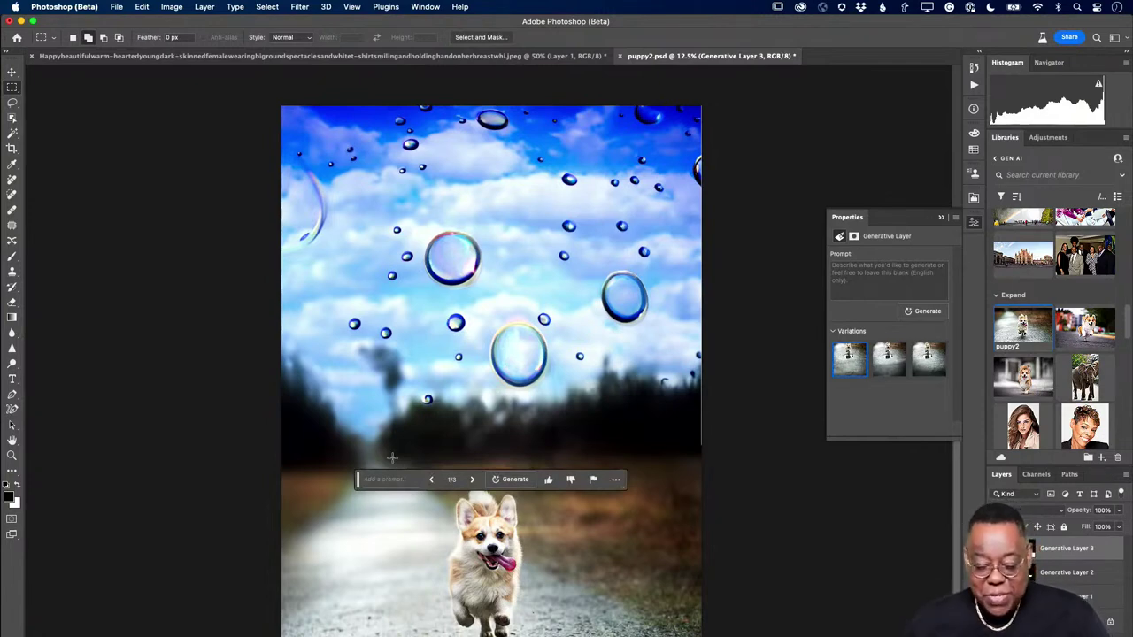
scroll(407, 454, down, 4)
scroll(409, 453, down, 6)
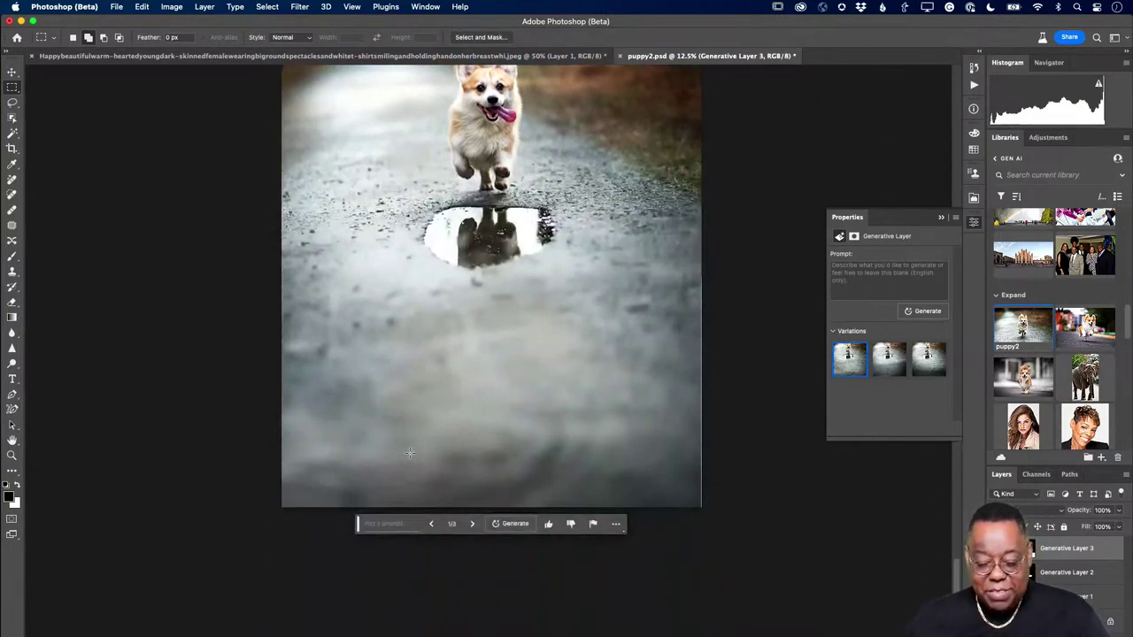
scroll(409, 453, up, 5)
scroll(409, 453, up, 1)
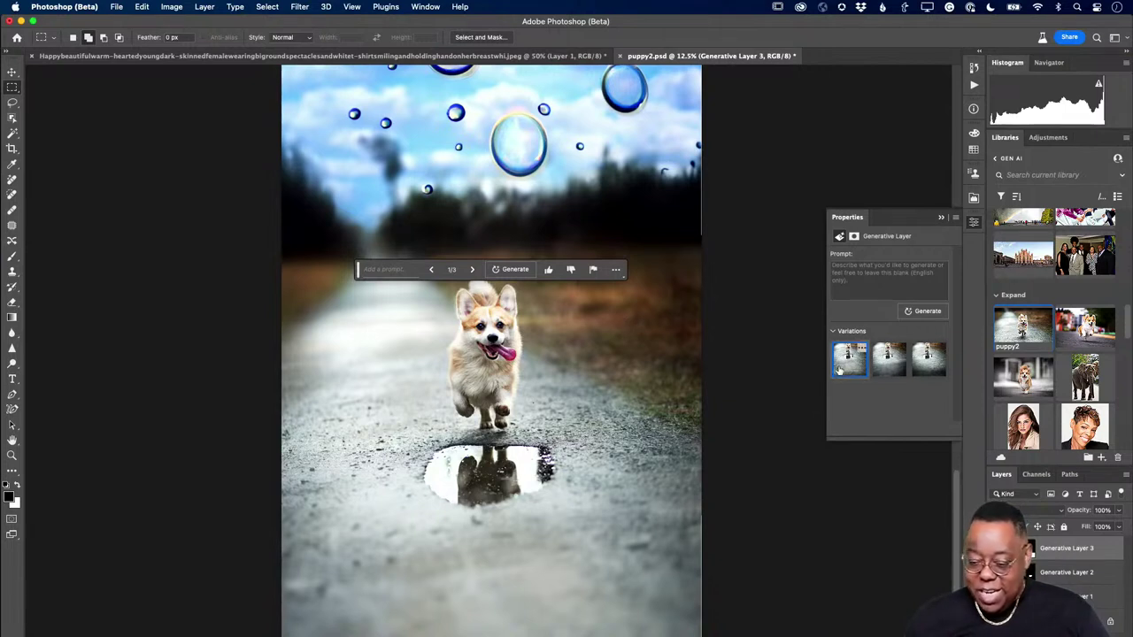
- Open the "Woman on right" image from the Remove group of the GEN AI library
scroll(1031, 374, up, 5)
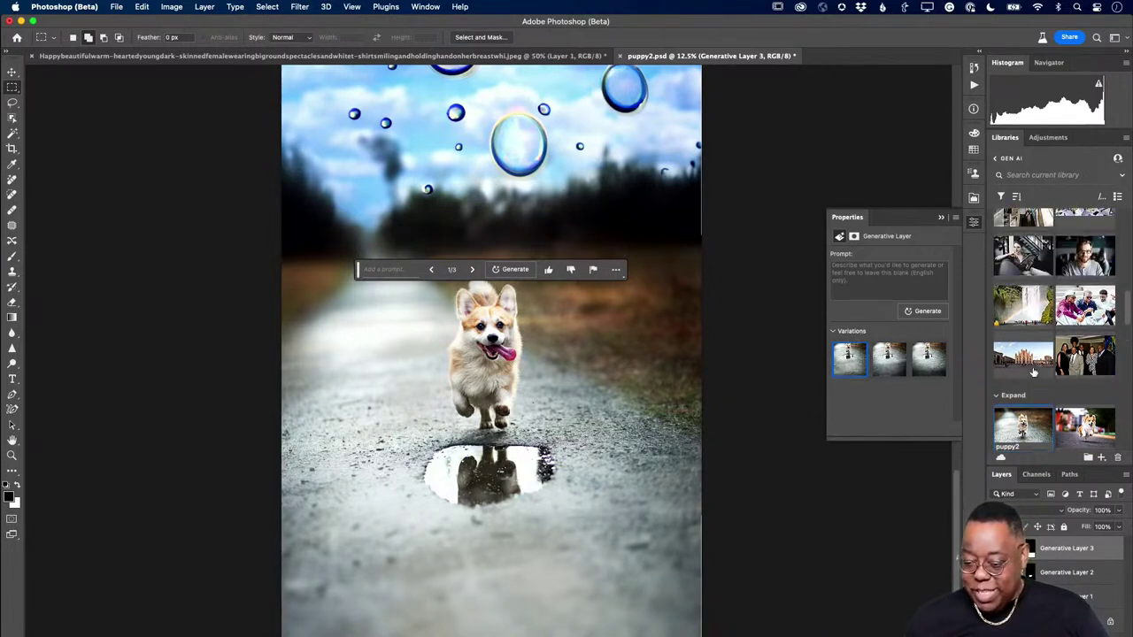
scroll(1034, 372, down, 6)
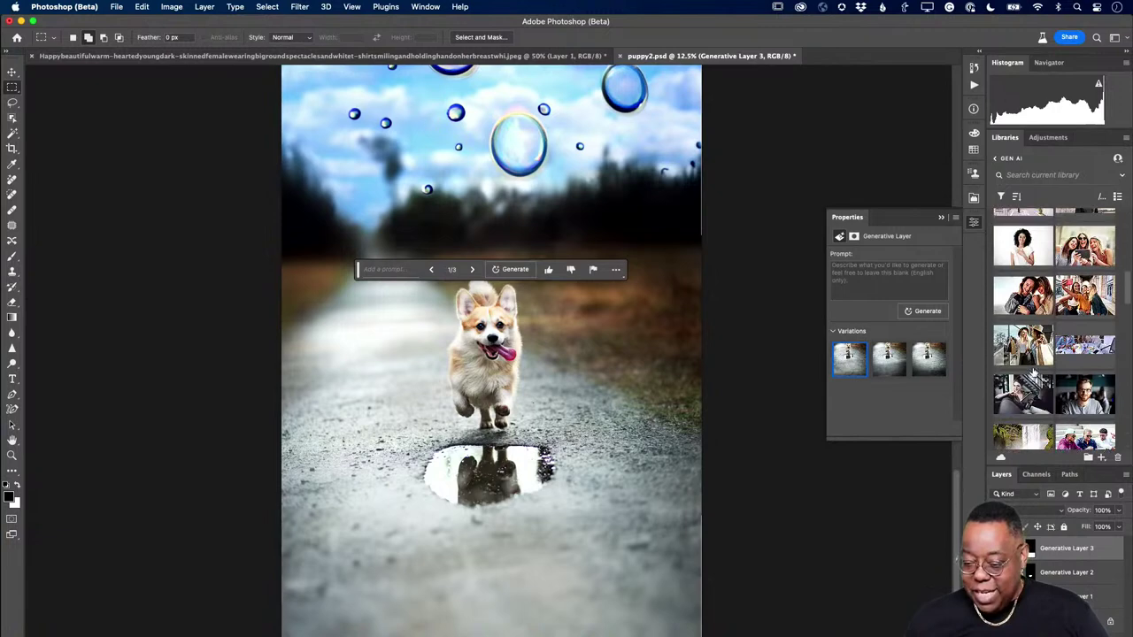
scroll(1034, 372, up, 6)
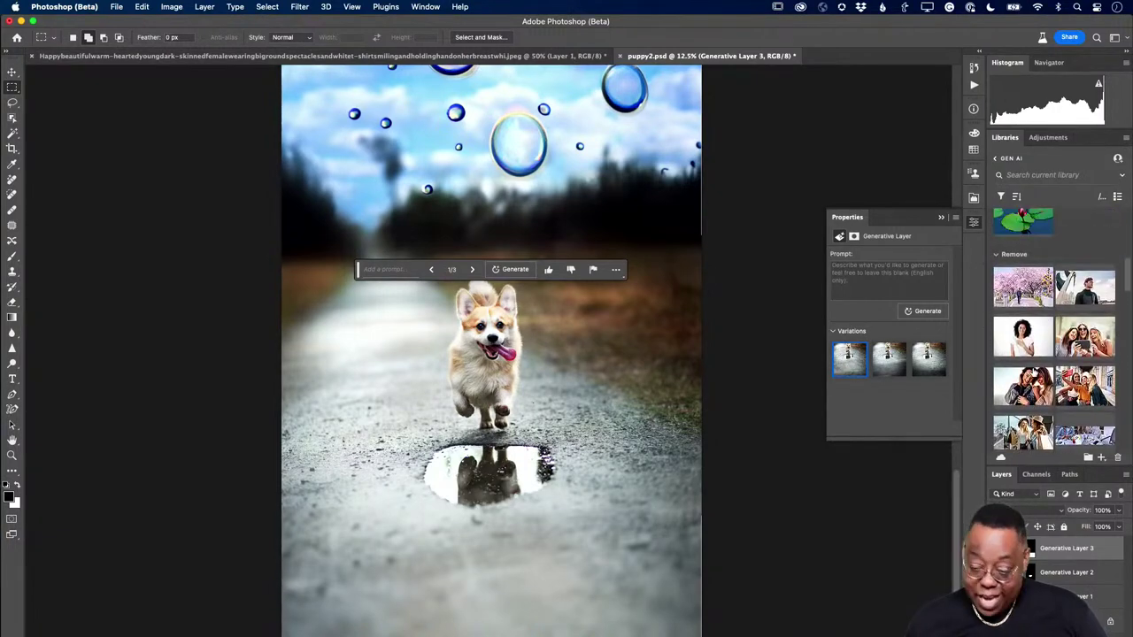
scroll(1033, 370, down, 5)
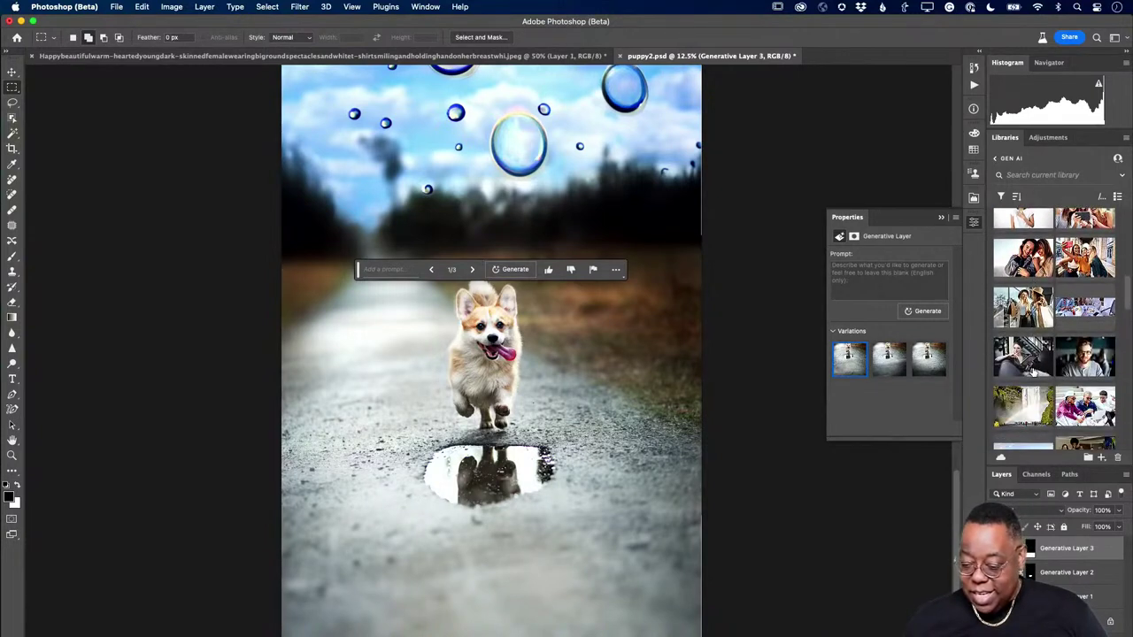
scroll(1032, 372, down, 8)
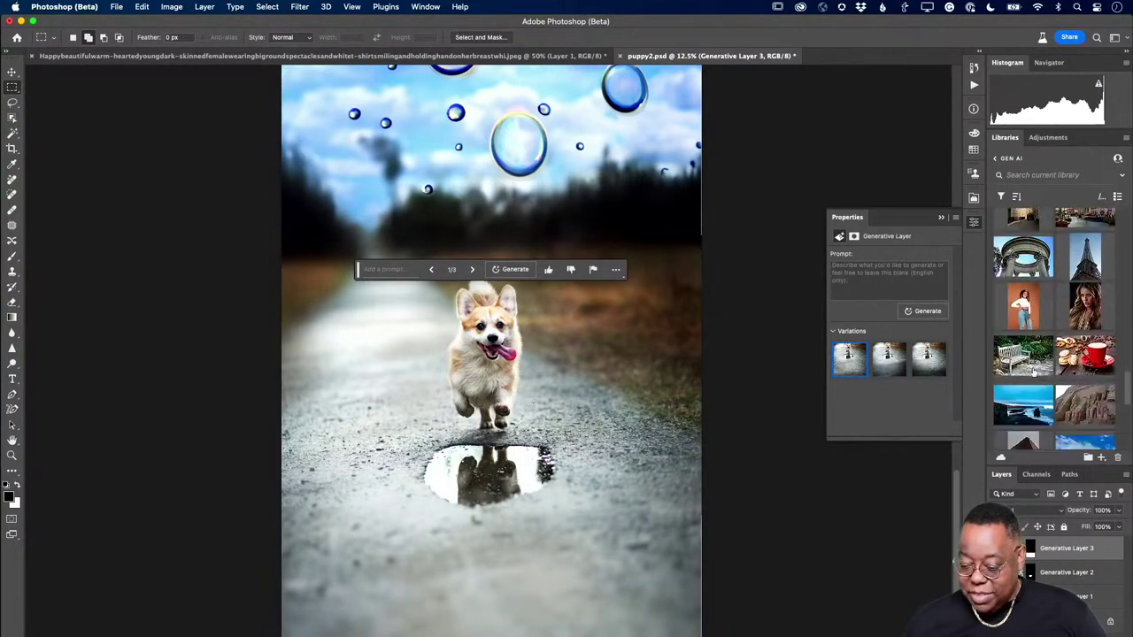
scroll(1033, 373, down, 2)
scroll(1033, 370, up, 7)
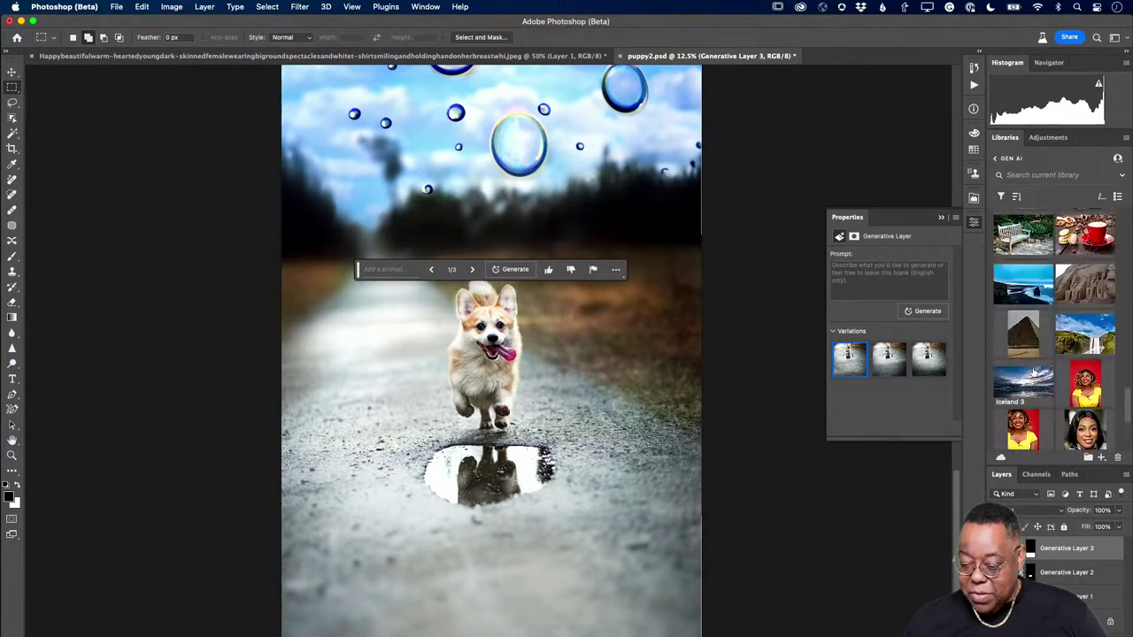
scroll(1032, 370, up, 10)
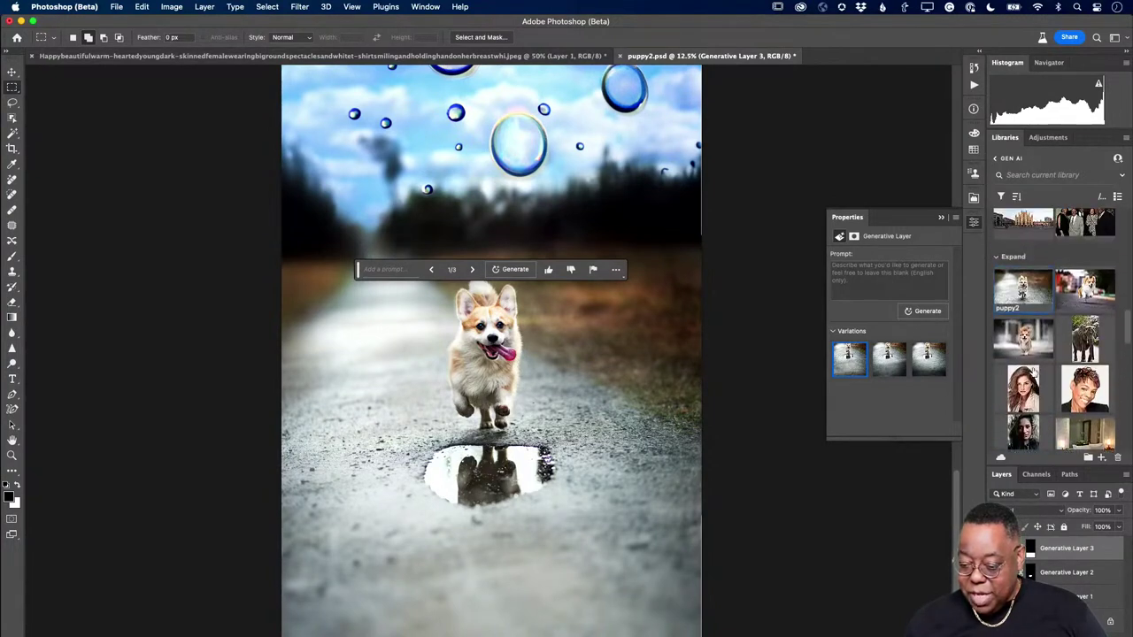
scroll(1032, 372, up, 7)
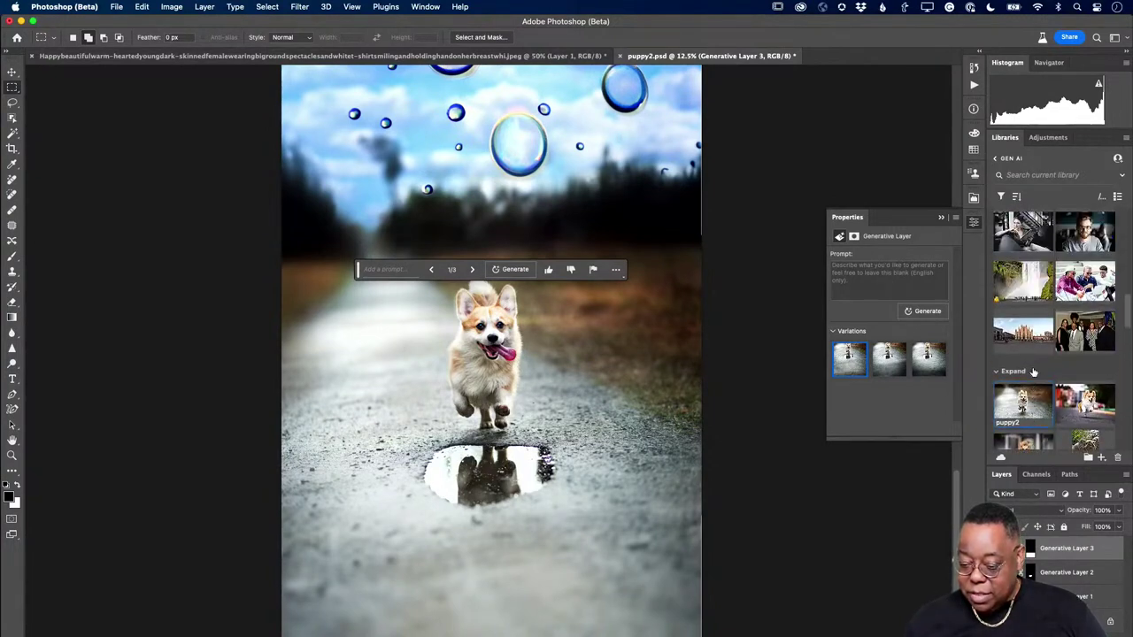
scroll(1033, 371, up, 4)
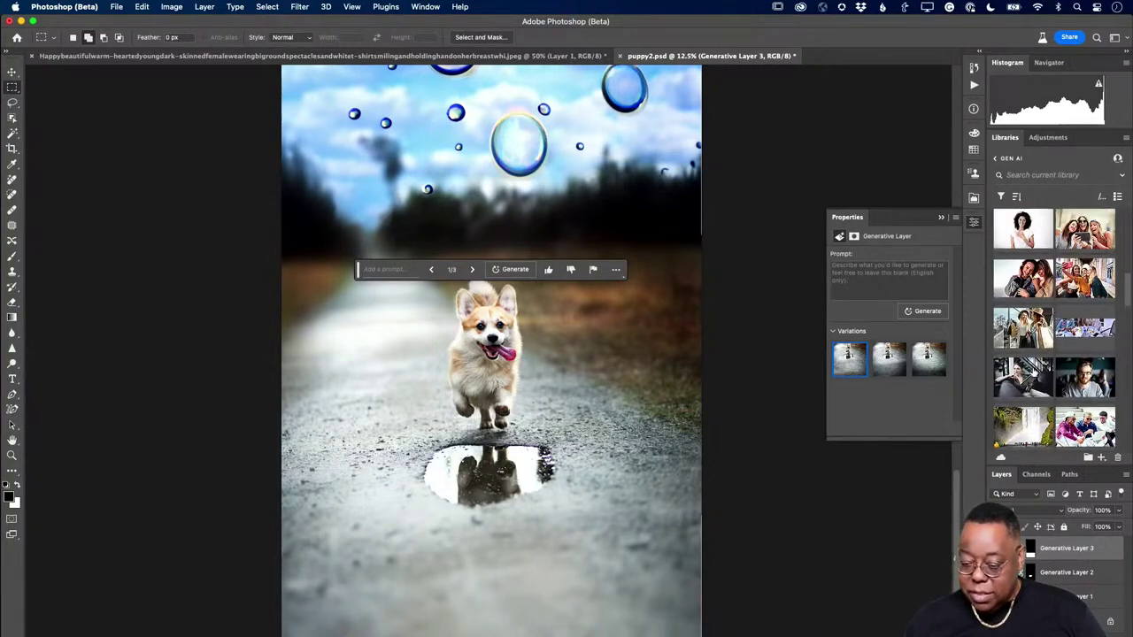
scroll(1055, 329, up, 2)
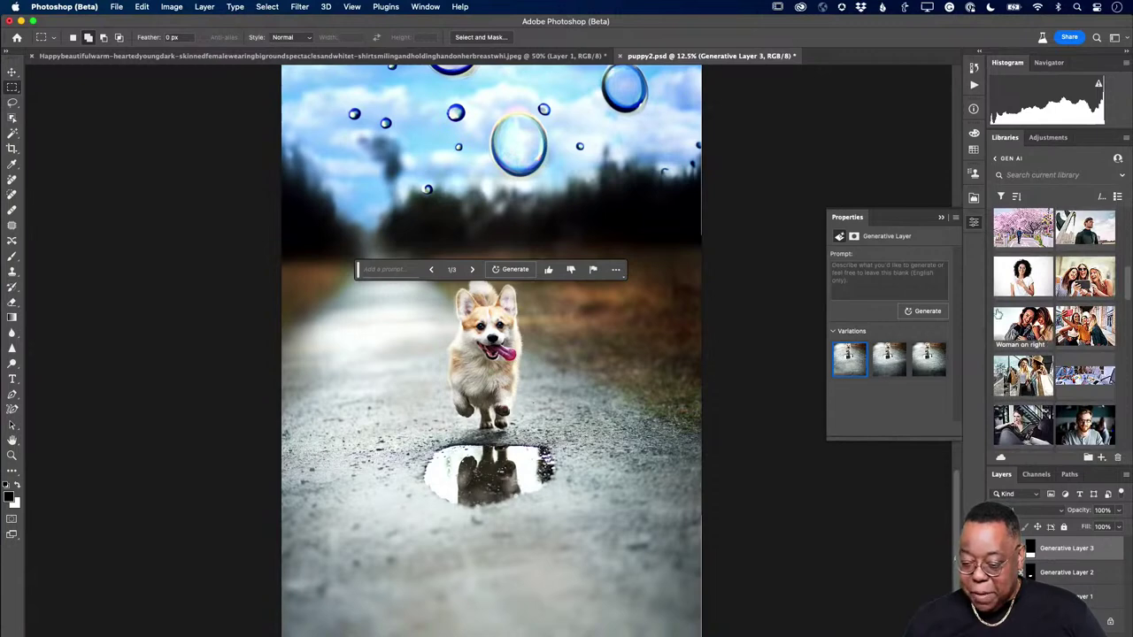
double_click(1022, 325)
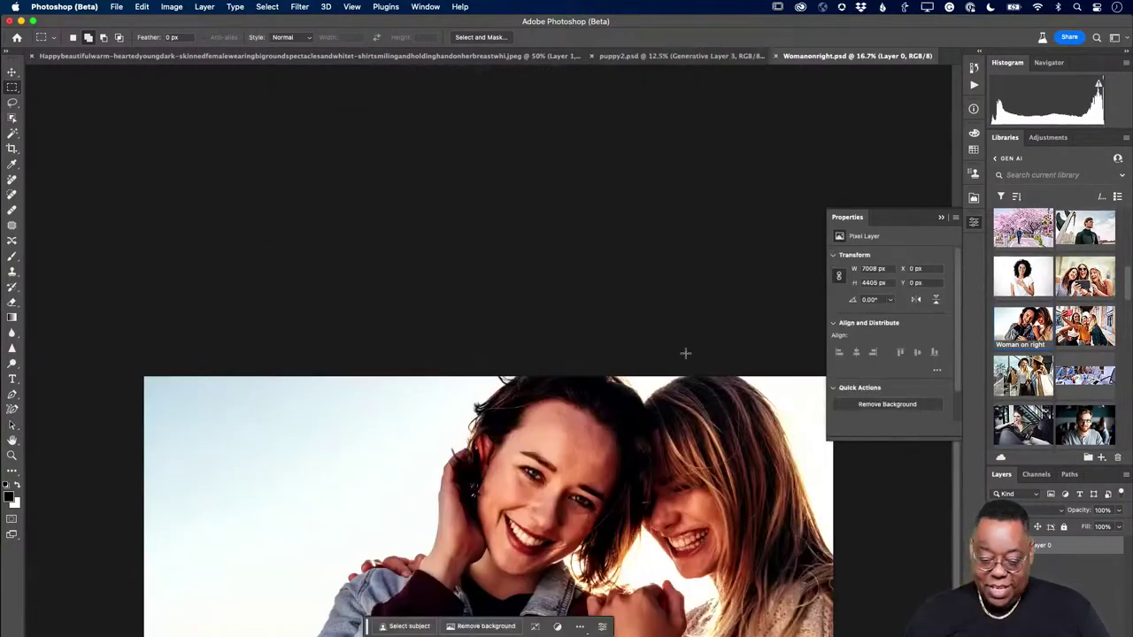
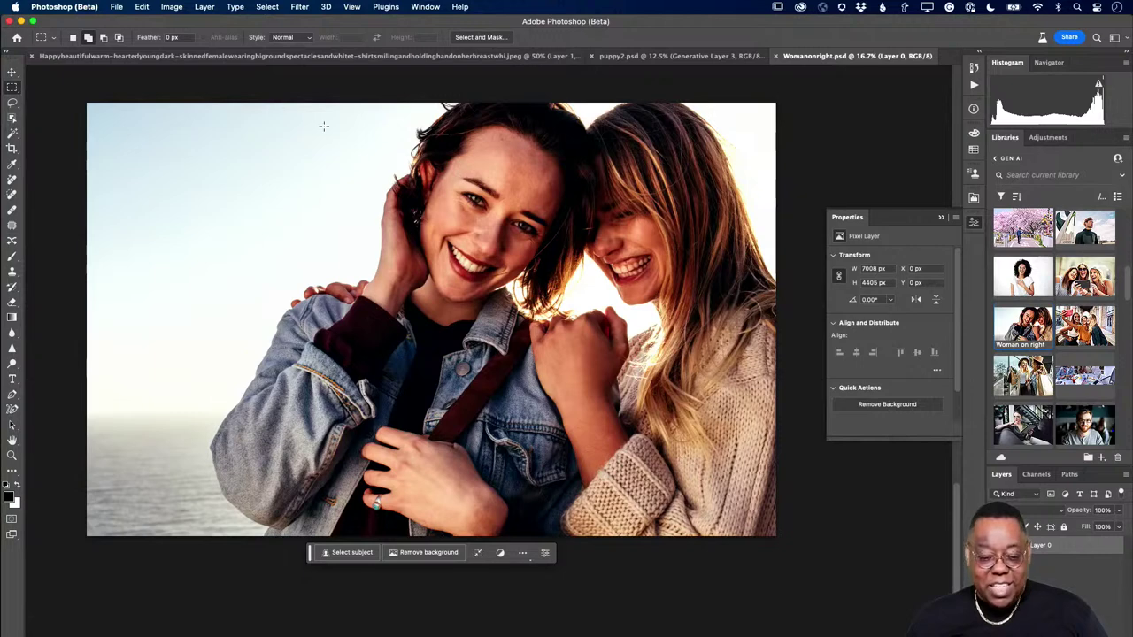
- Load the saved "woman on the right" channel as a new selection
click(267, 7)
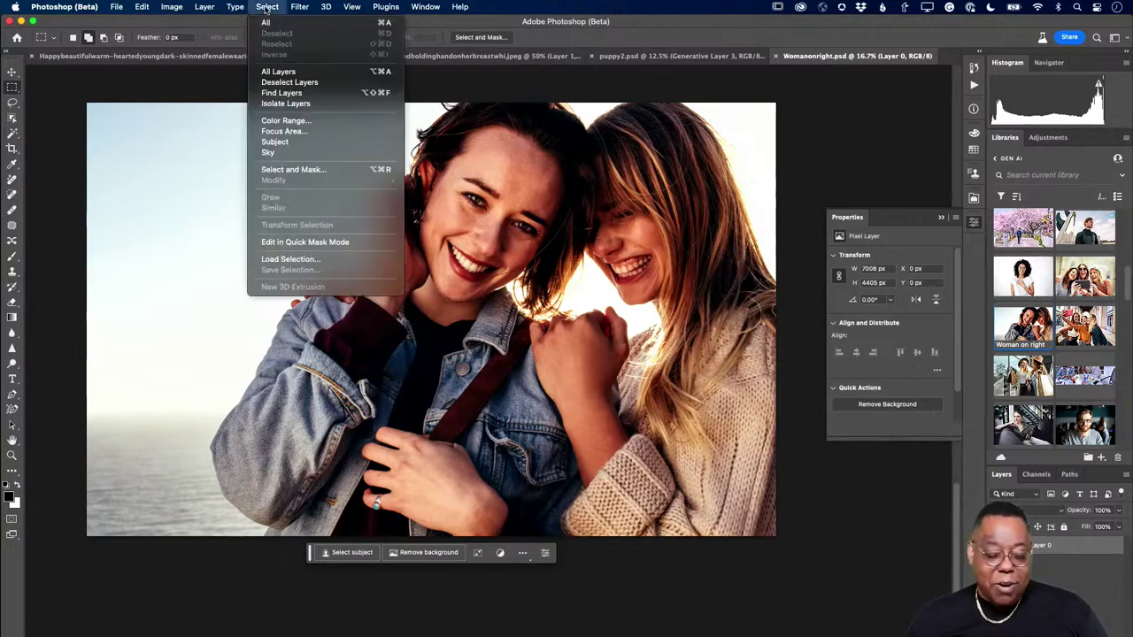
click(295, 259)
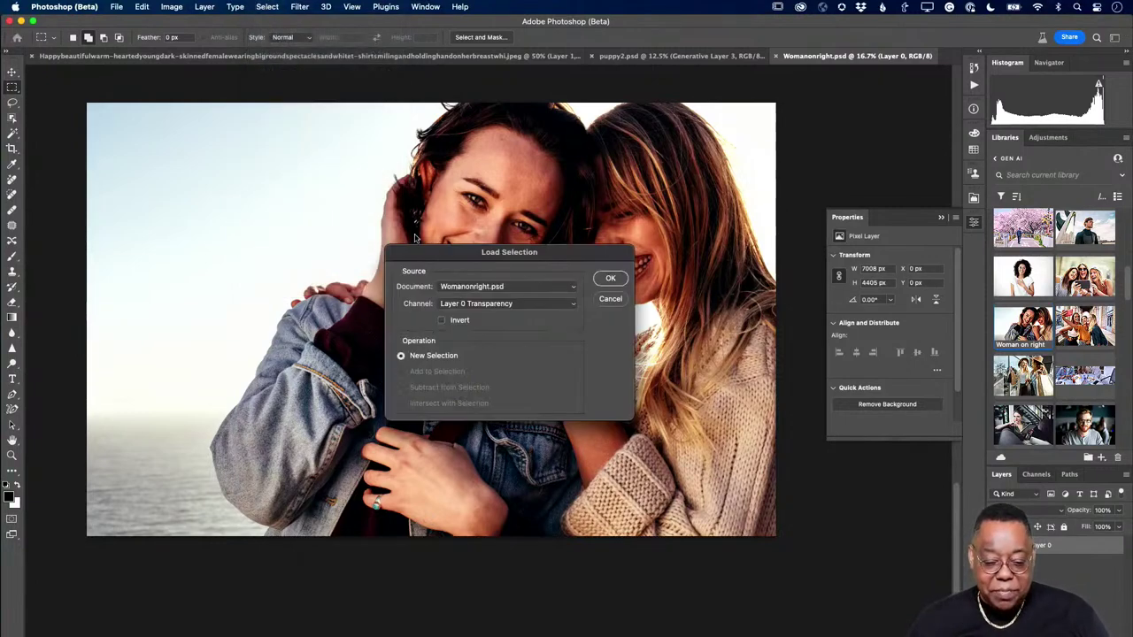
click(488, 304)
click(491, 321)
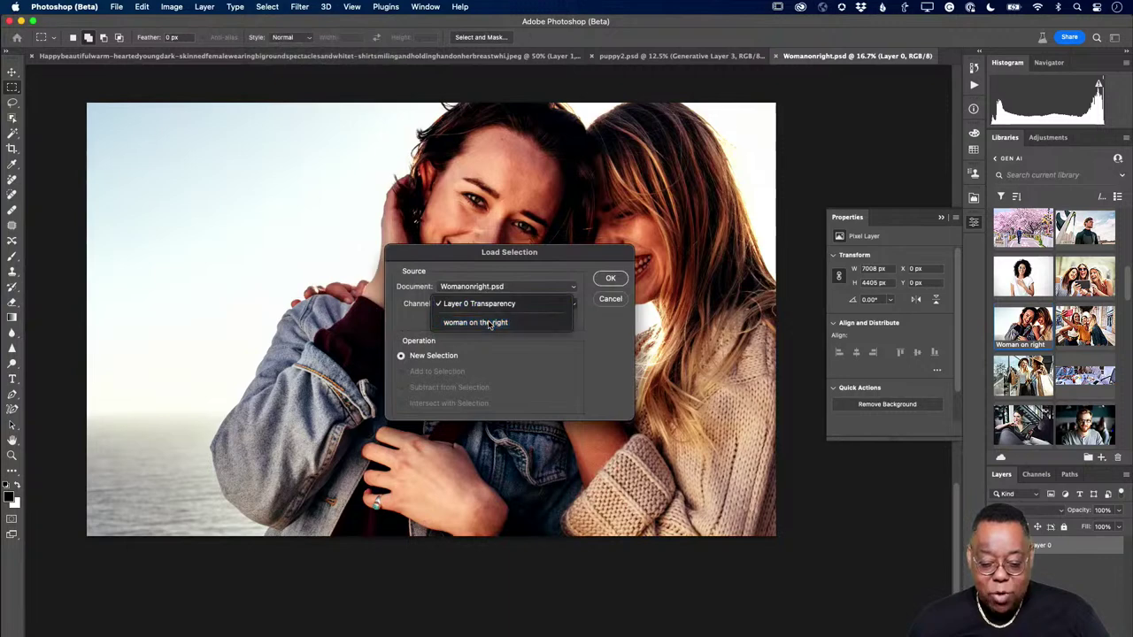
click(610, 277)
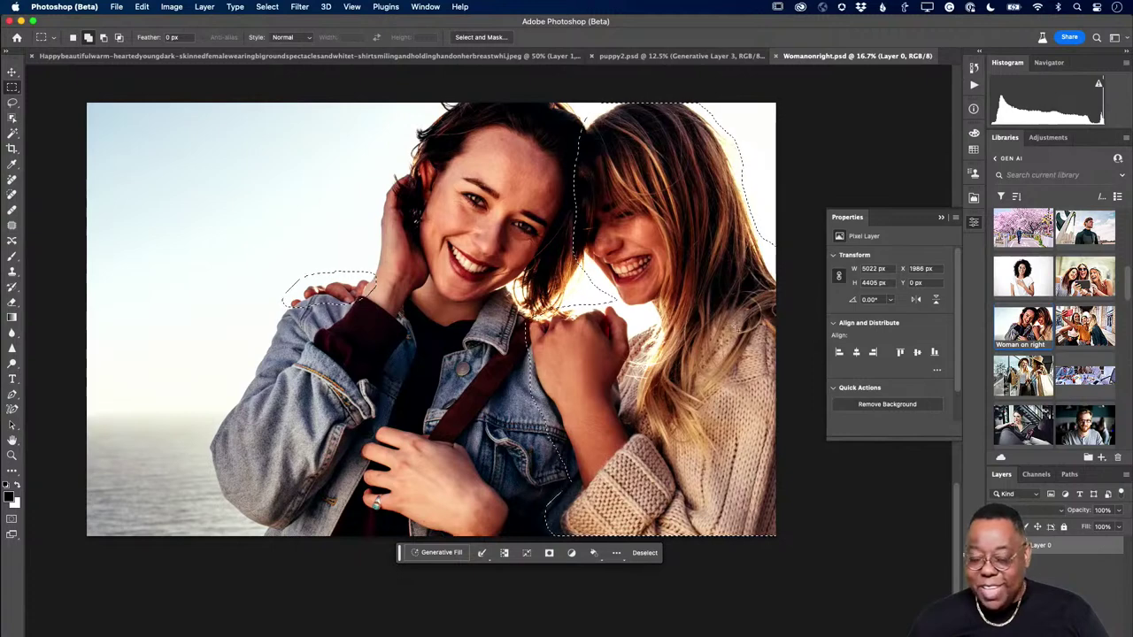
- Remove the selected woman with Generative Fill, leaving the prompt empty
scroll(727, 330, right, 2)
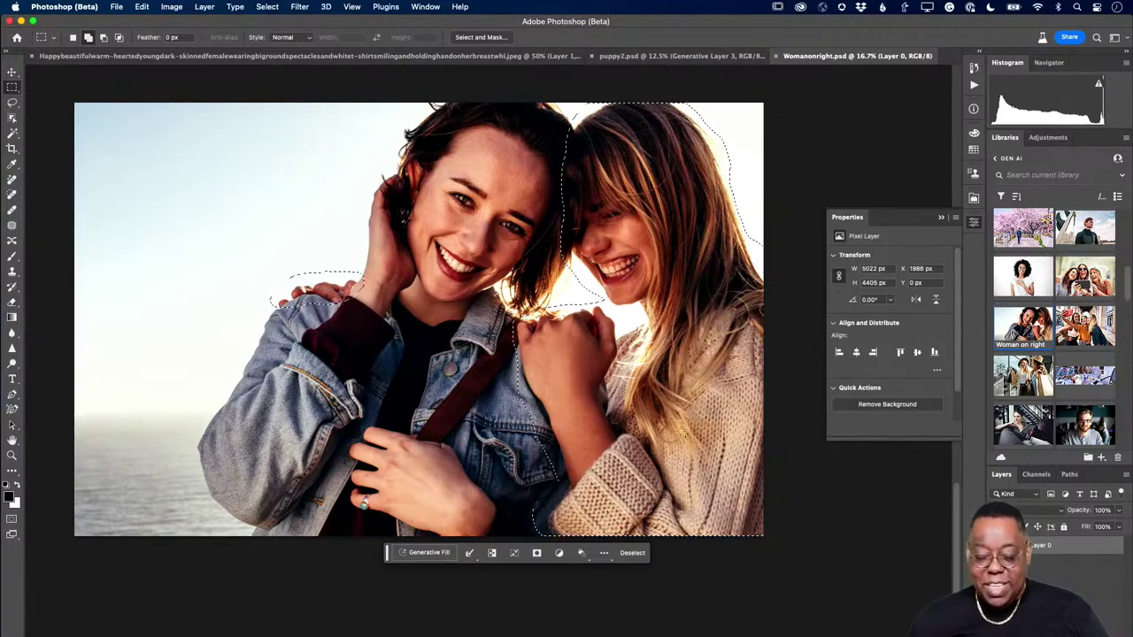
click(429, 553)
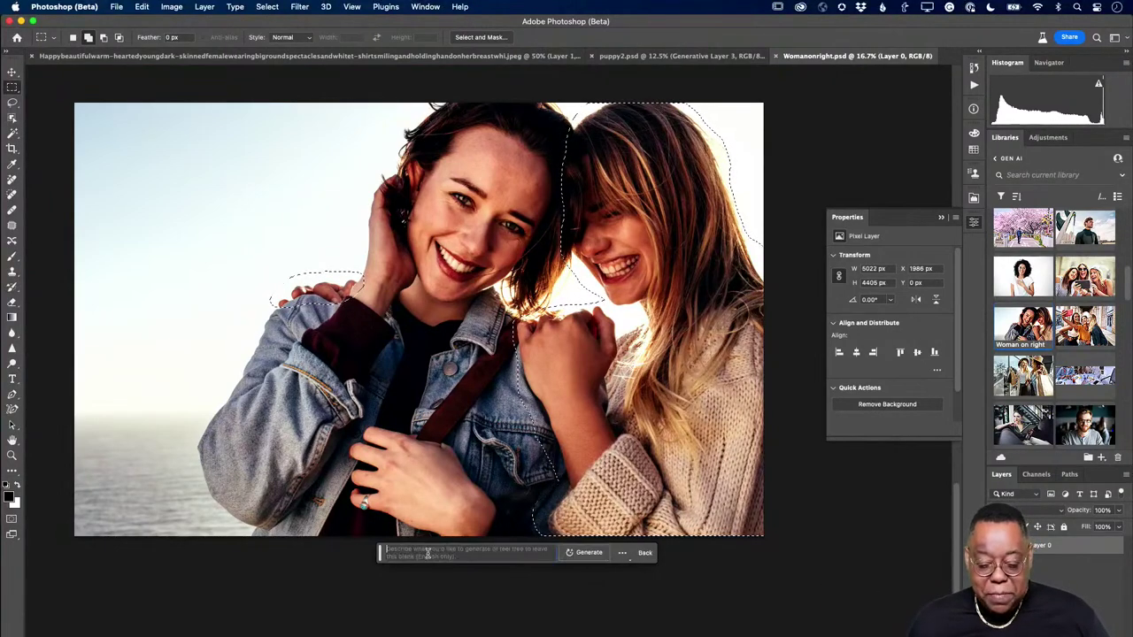
click(588, 553)
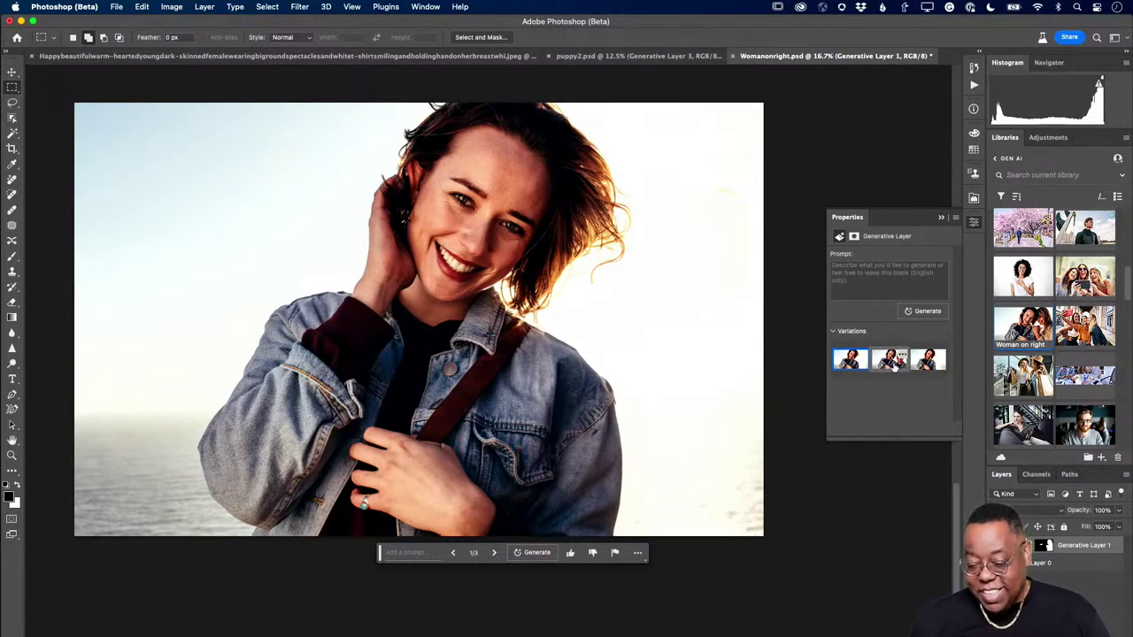
- Compare the generated variations of the woman's removal and choose the third one
click(889, 359)
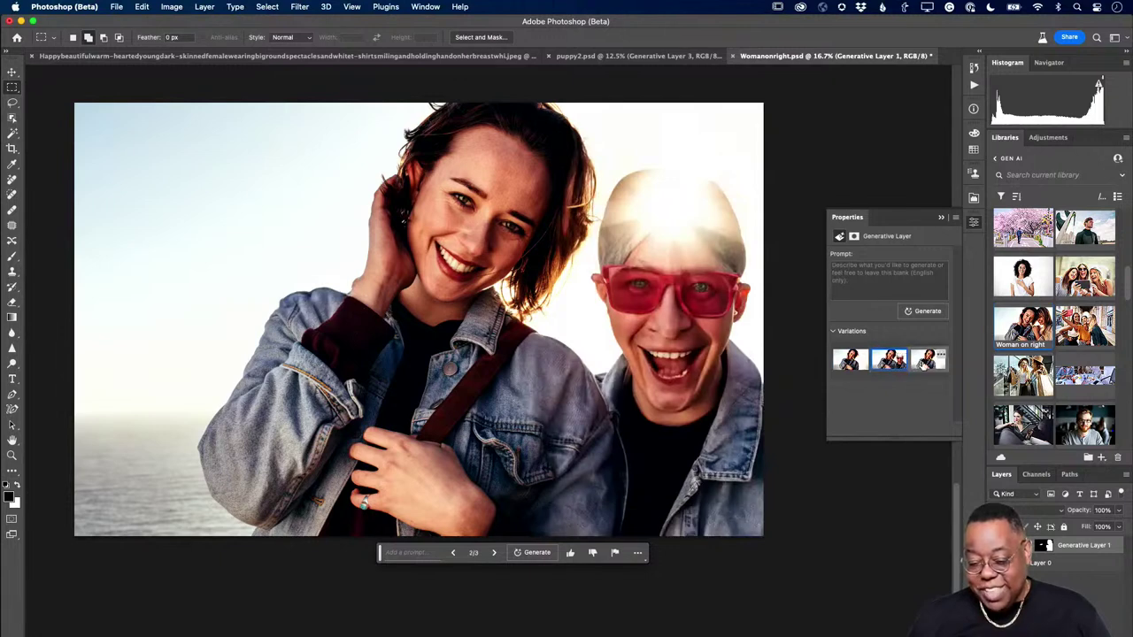
click(927, 360)
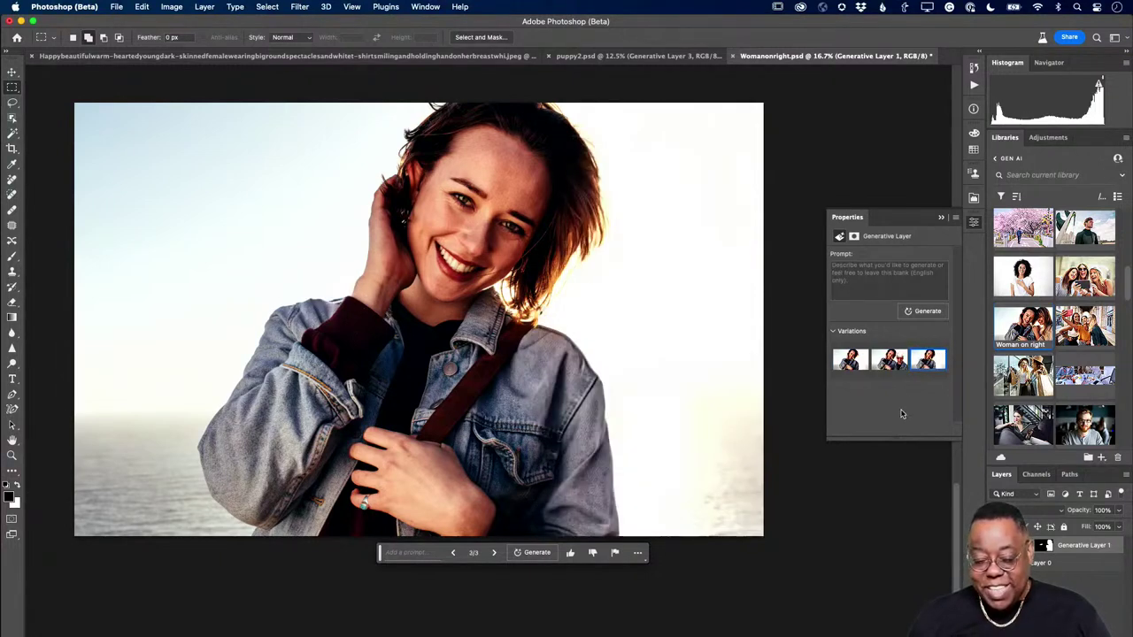
click(894, 368)
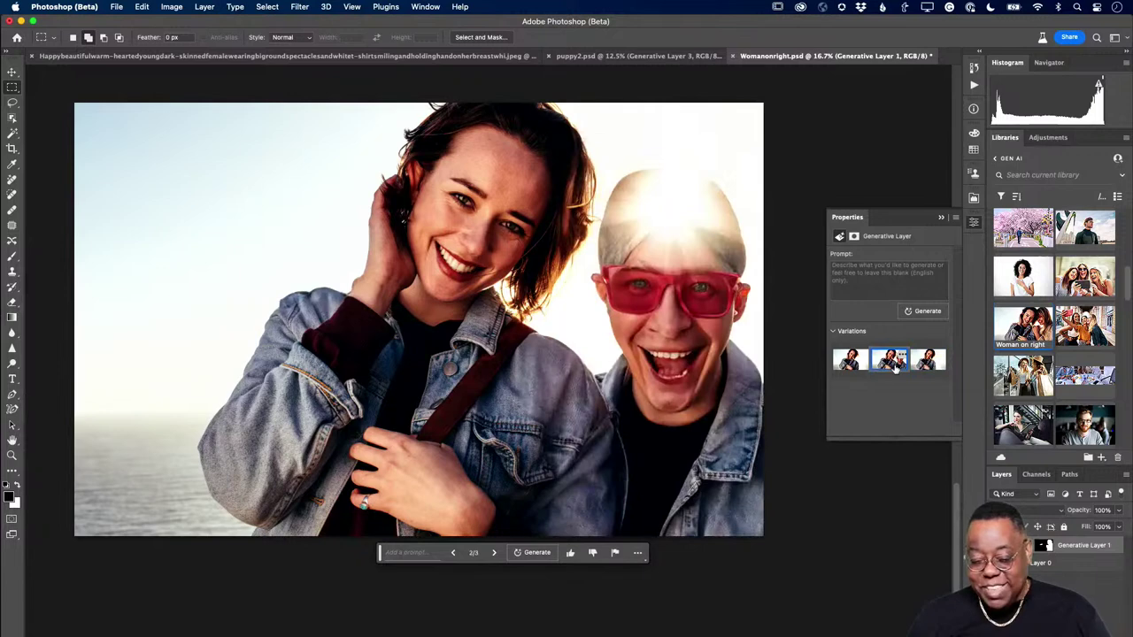
click(931, 366)
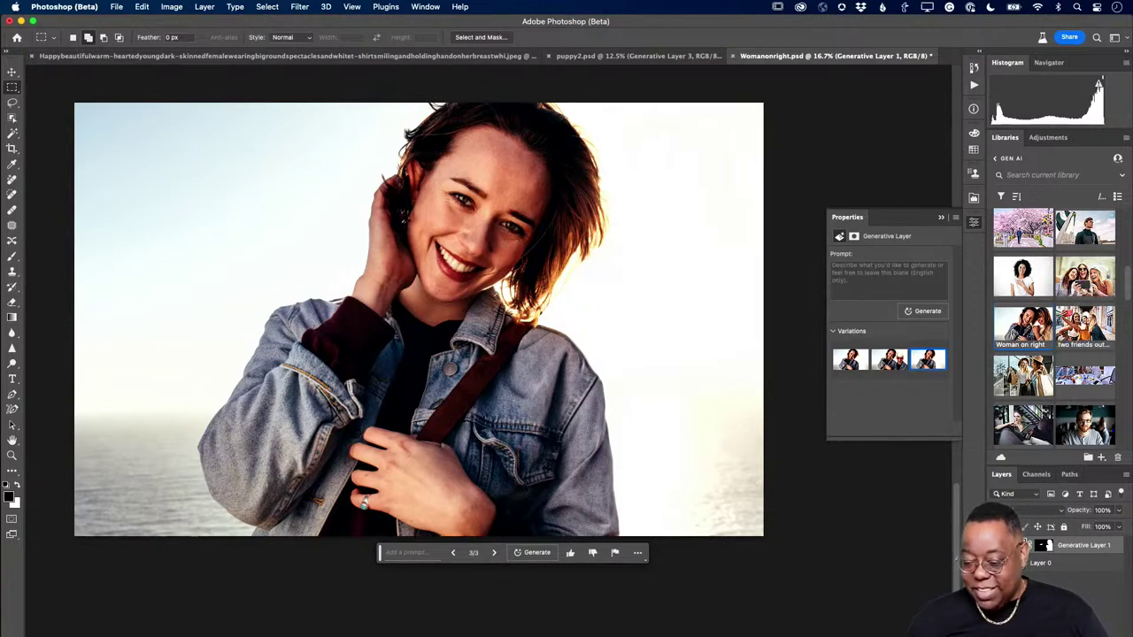
- Open twofriendsoutside.psd from the library and load its saved "two women on the sides" selection as a new selection
double_click(1085, 323)
scroll(590, 447, down, 5)
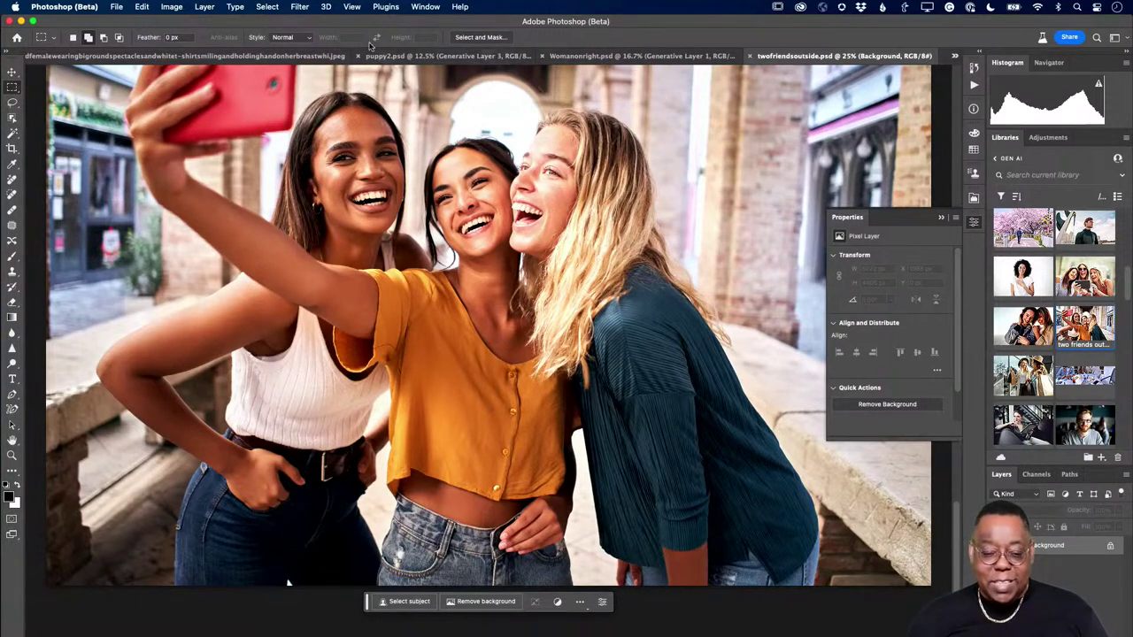
click(267, 7)
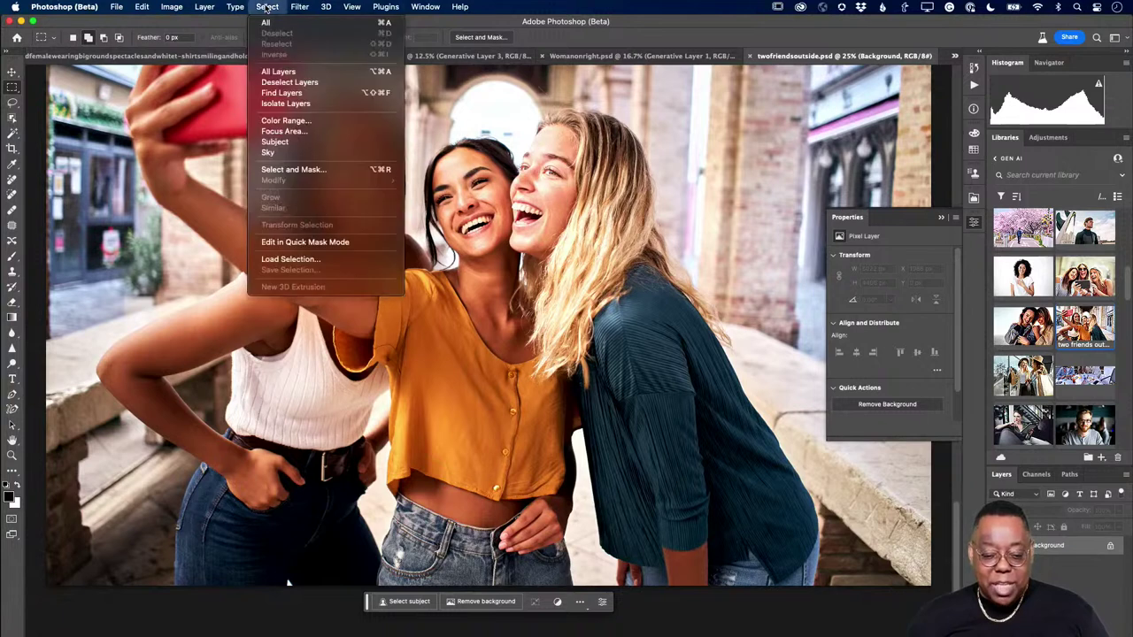
click(290, 259)
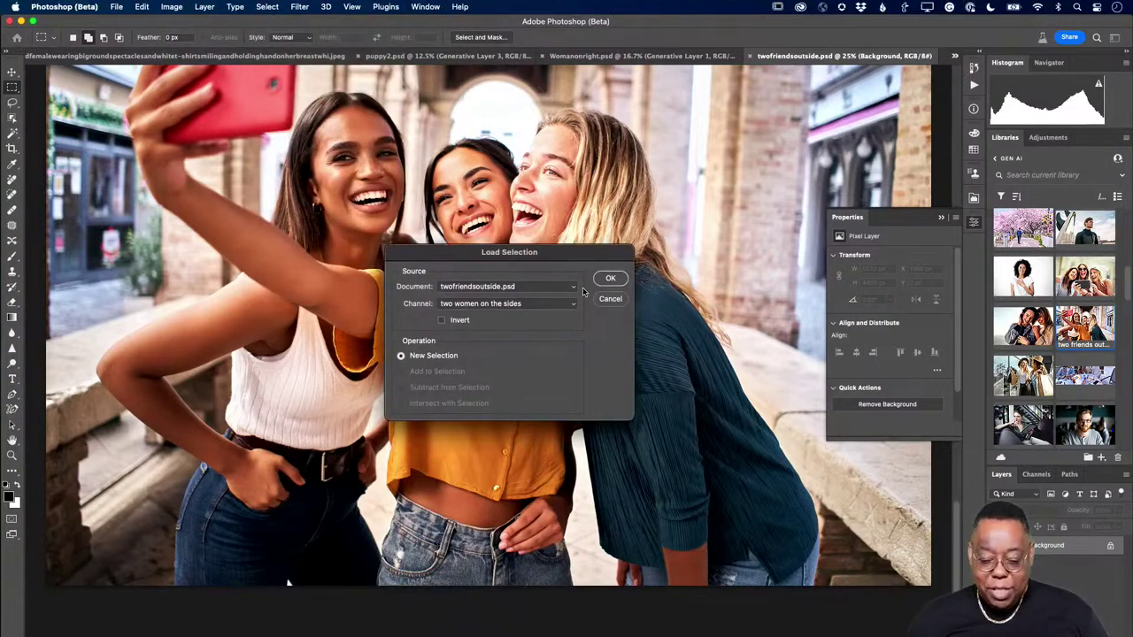
click(609, 278)
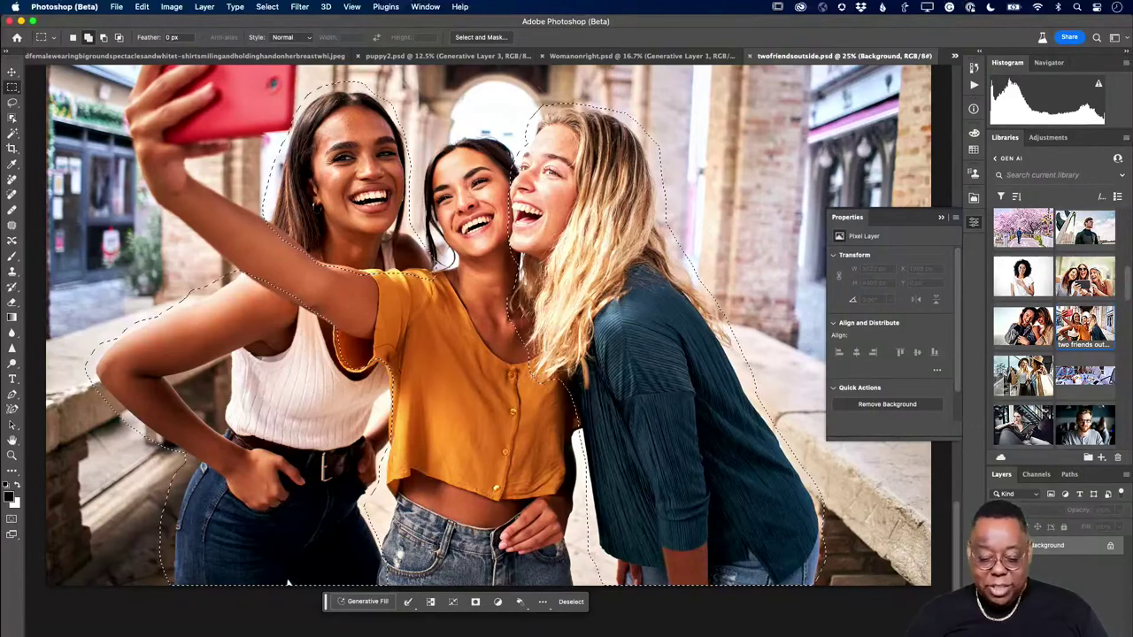
- Remove the two selected women using Generative Fill with an empty prompt, then compare the variations and choose the second
click(370, 607)
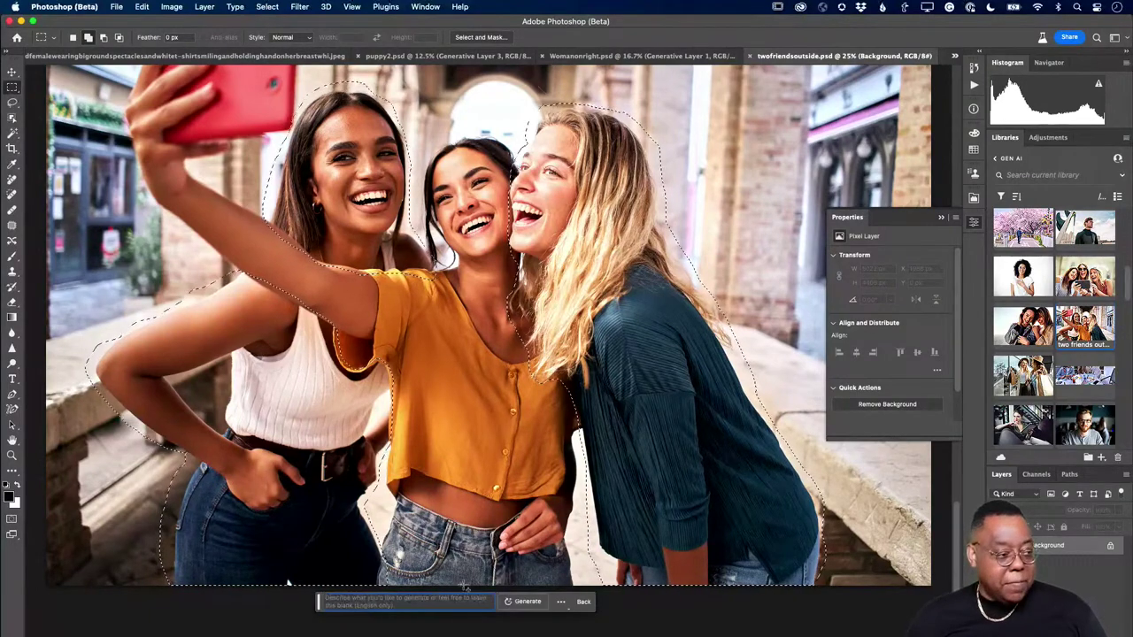
click(523, 607)
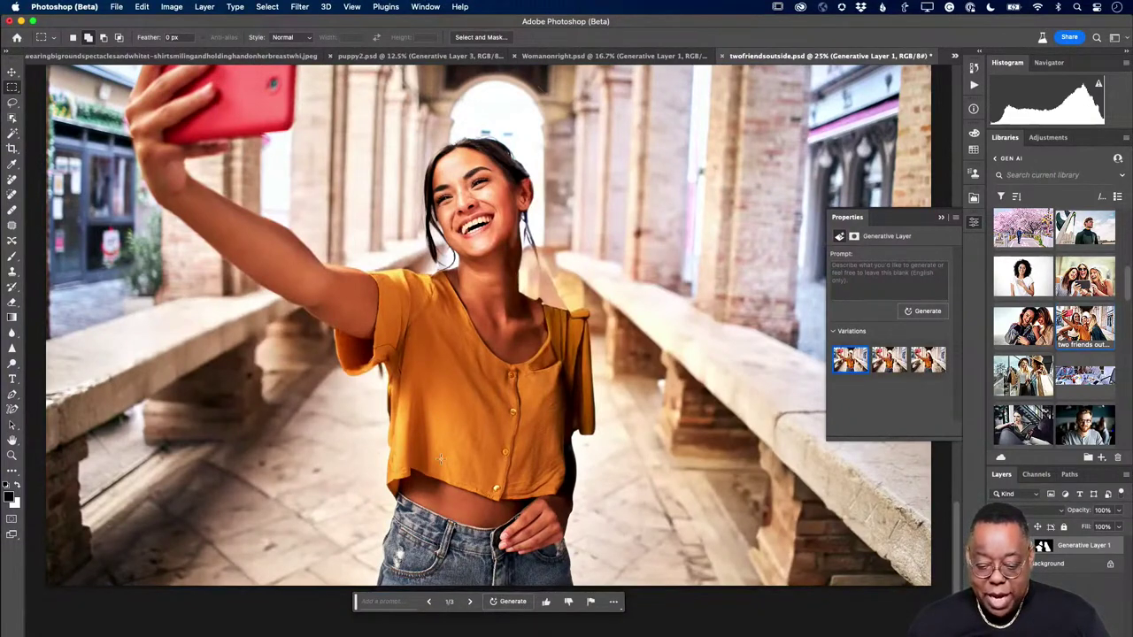
click(883, 361)
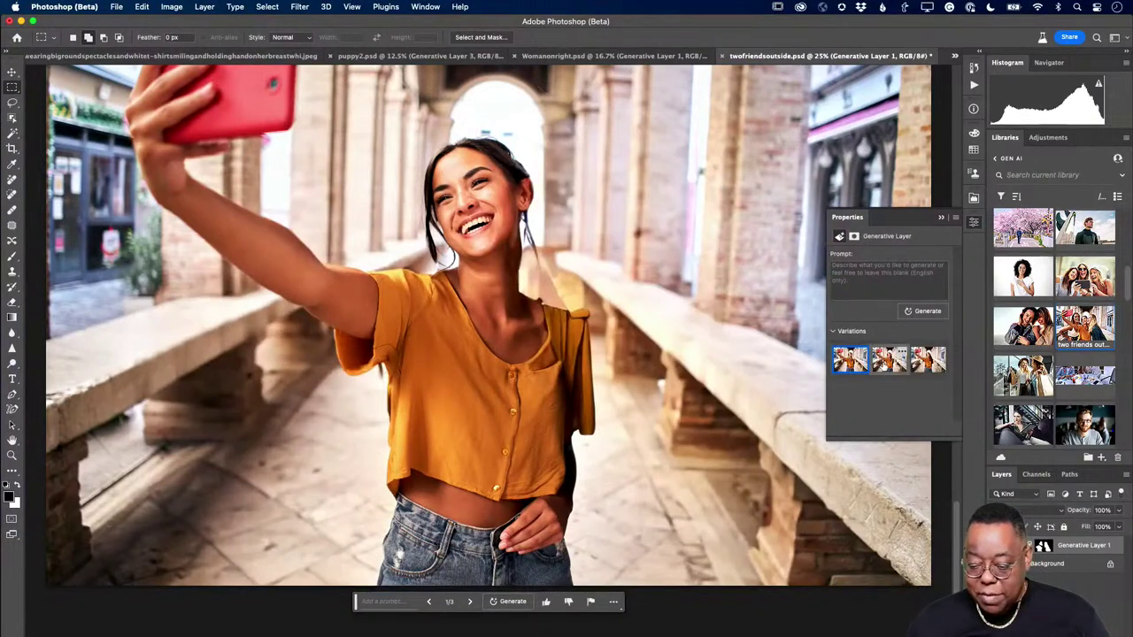
click(928, 359)
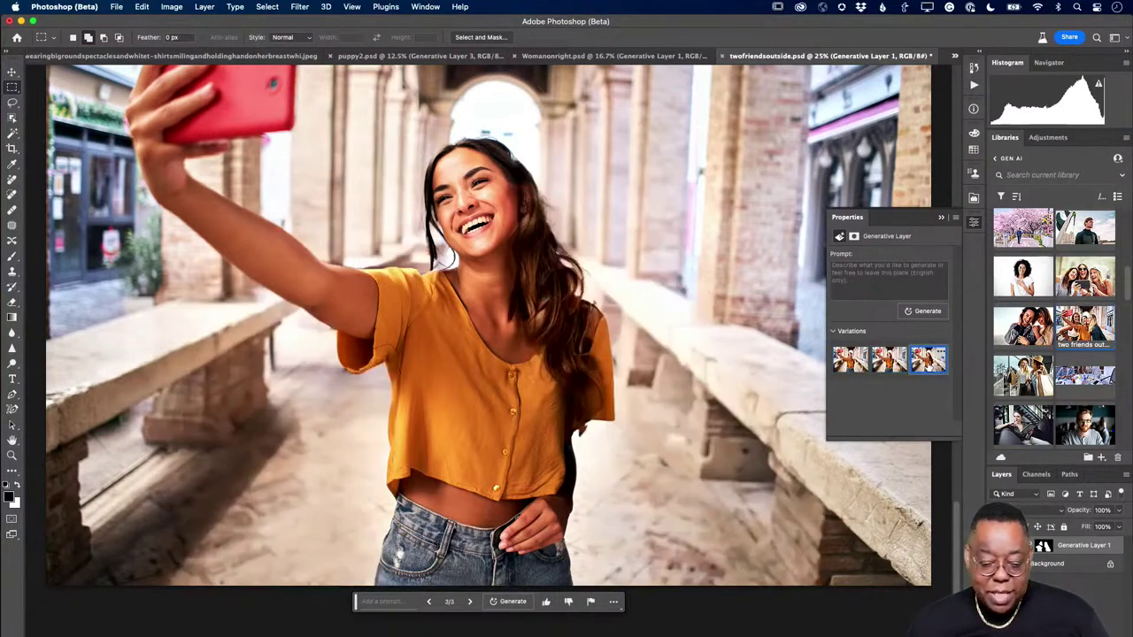
click(892, 368)
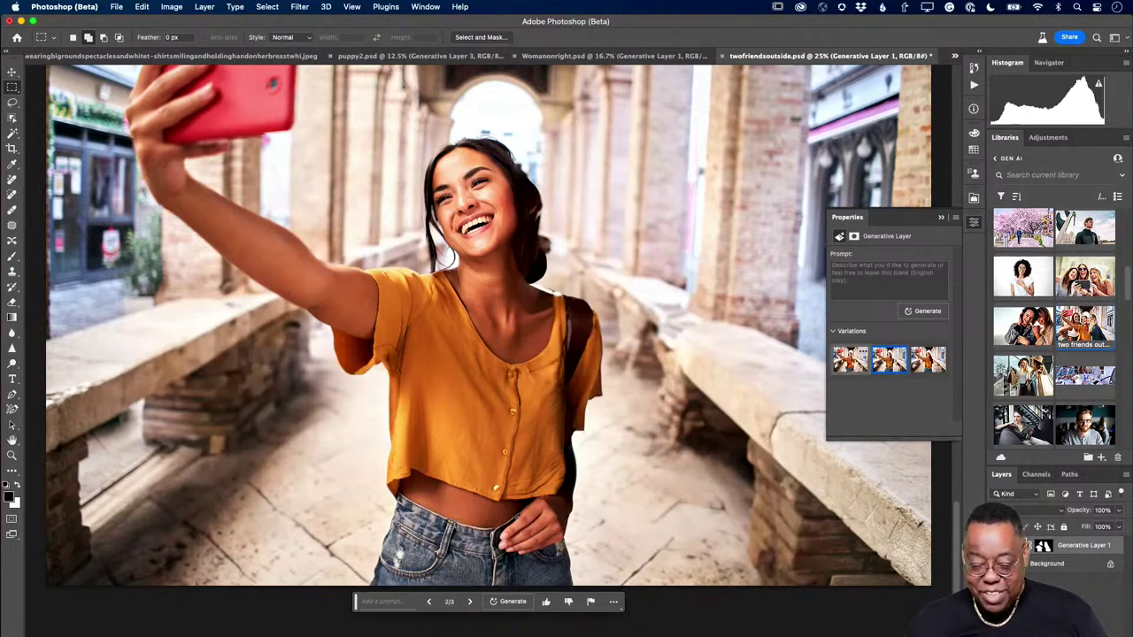
- Compare the first and second removal variations again, and toggle the second against the original photo of the three women
click(856, 363)
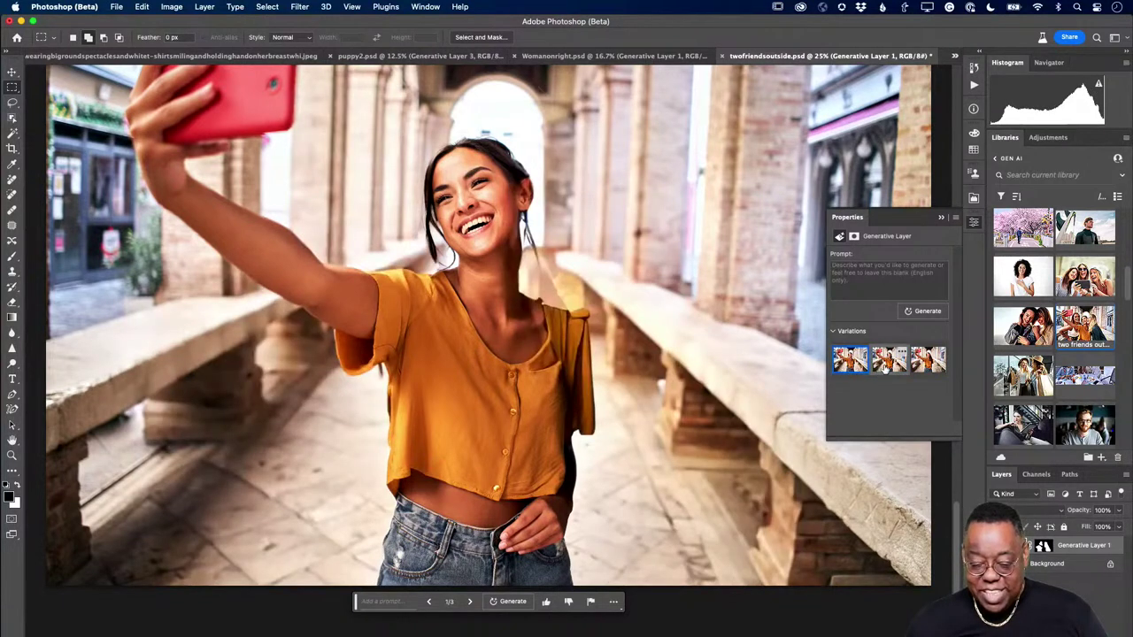
click(878, 371)
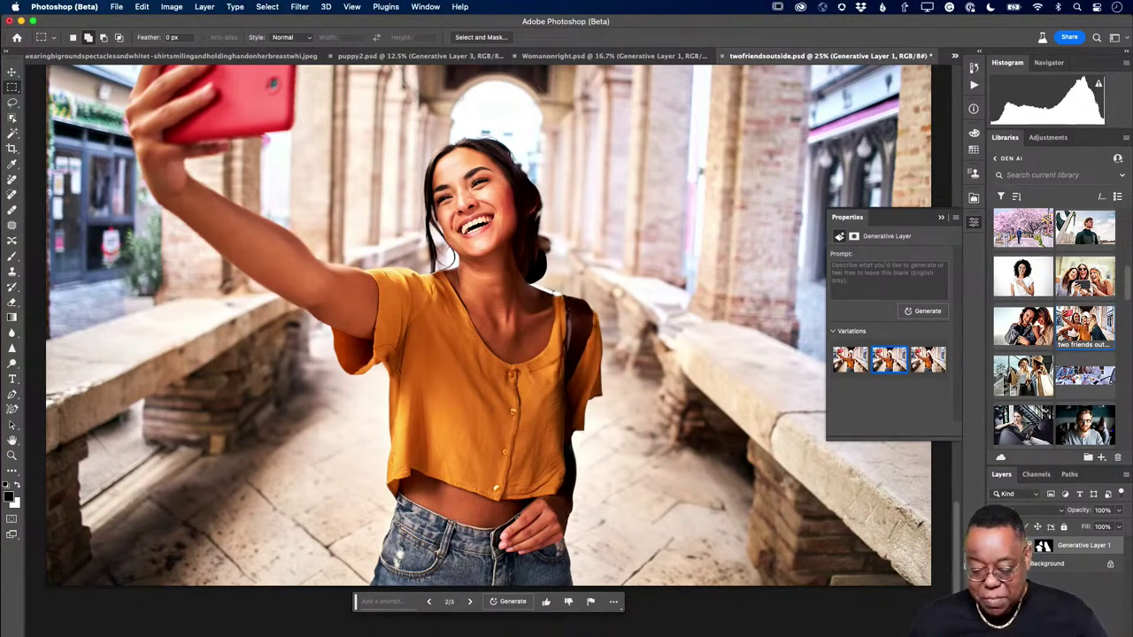
key(super+comma)
key(super+comma)
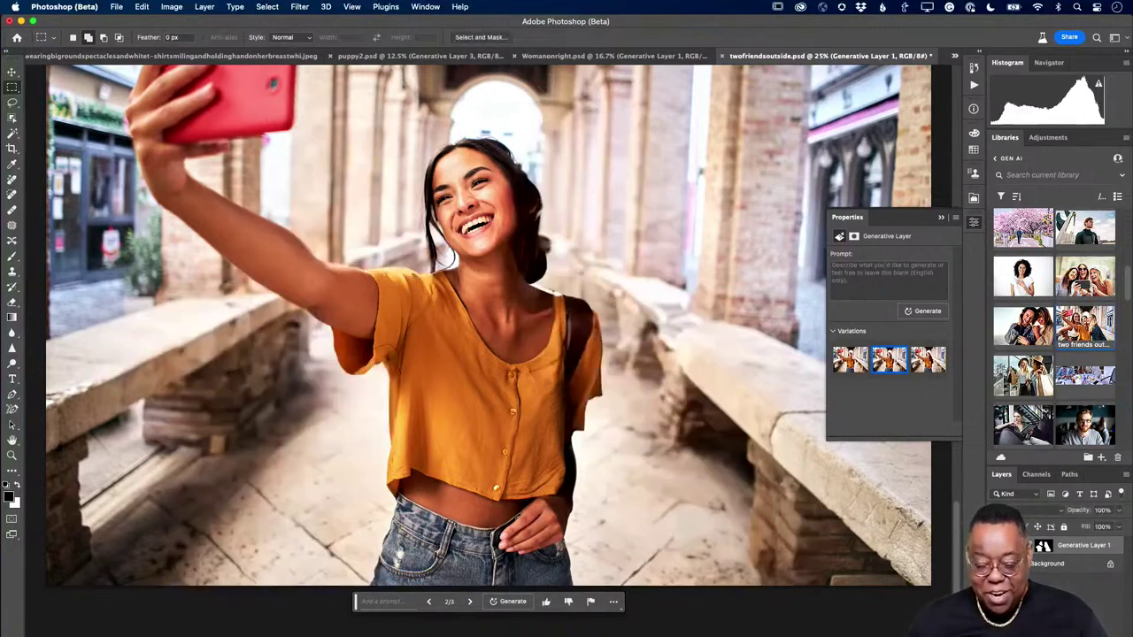
key(super+comma)
key(super+comma)
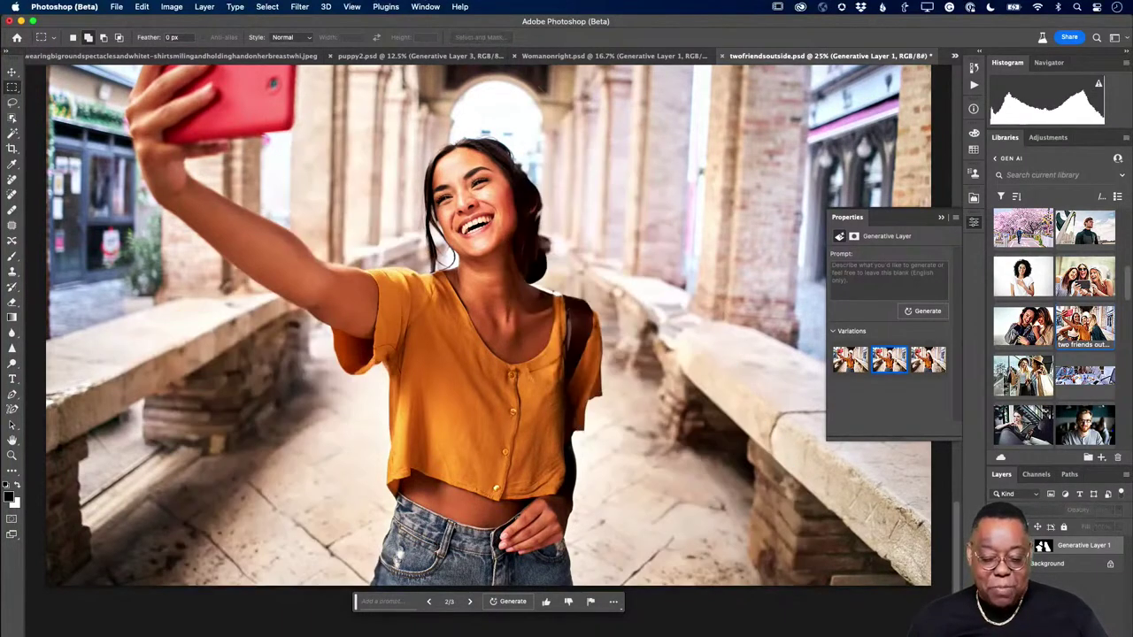
key(super+comma)
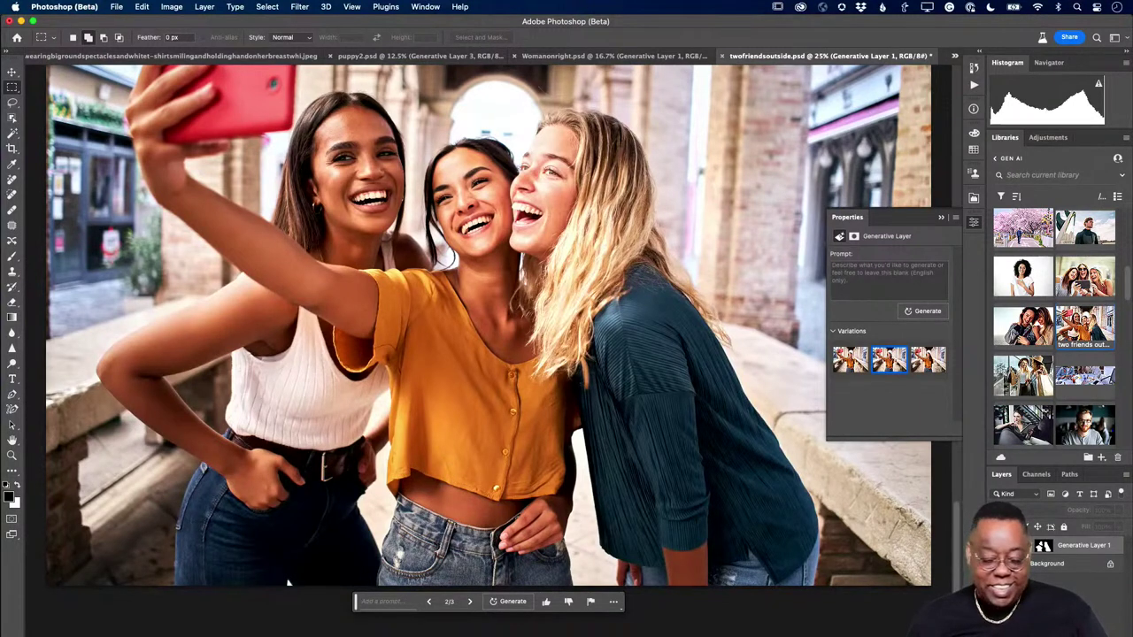
key(super+comma)
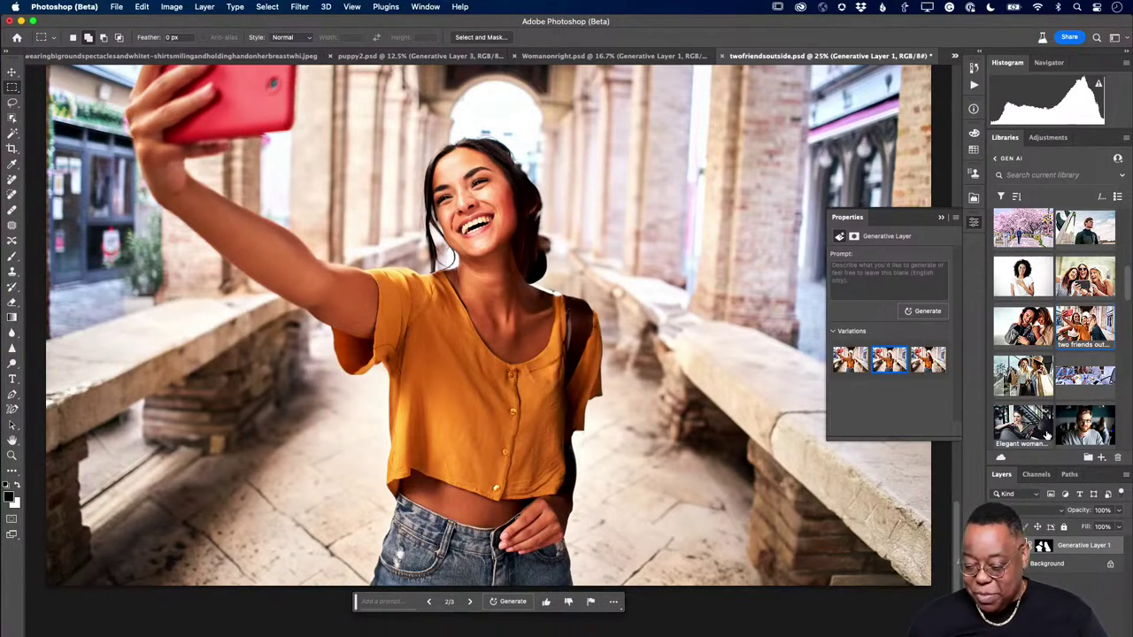
- Open extendshoulder.psd from the library's Expand group and fit the whole portrait in view
scroll(1047, 435, down, 10)
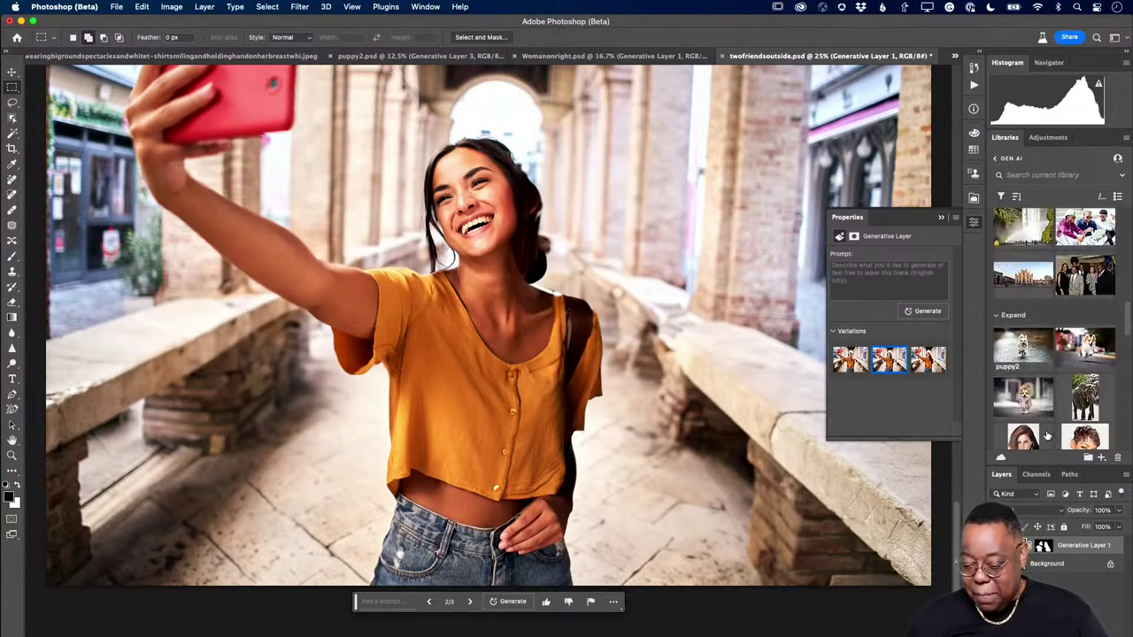
scroll(1047, 434, down, 10)
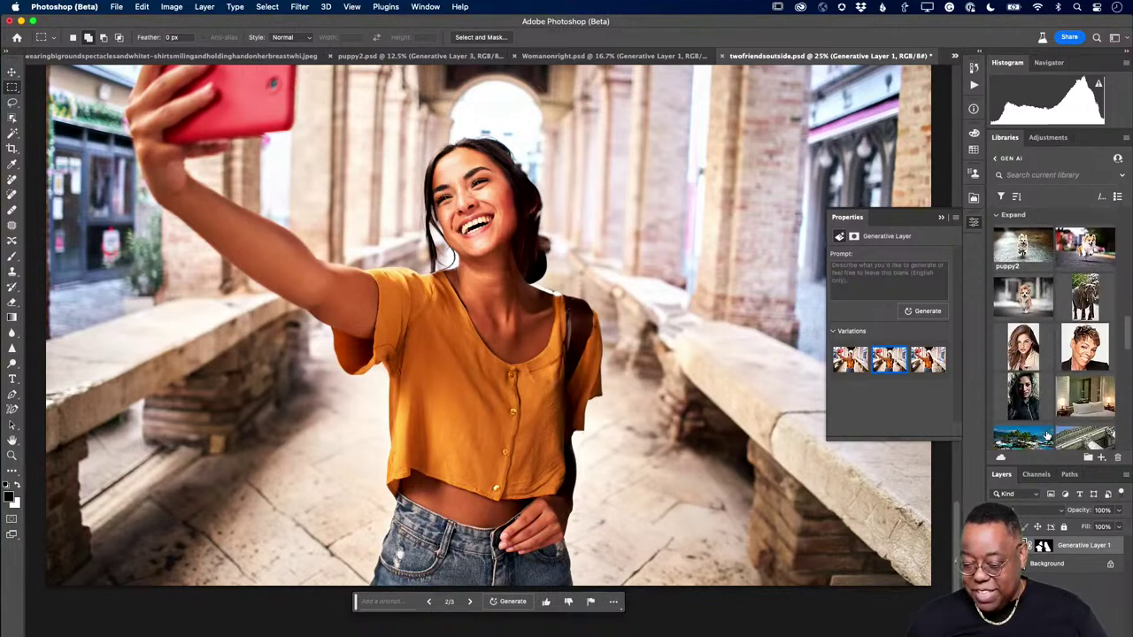
scroll(1047, 435, down, 3)
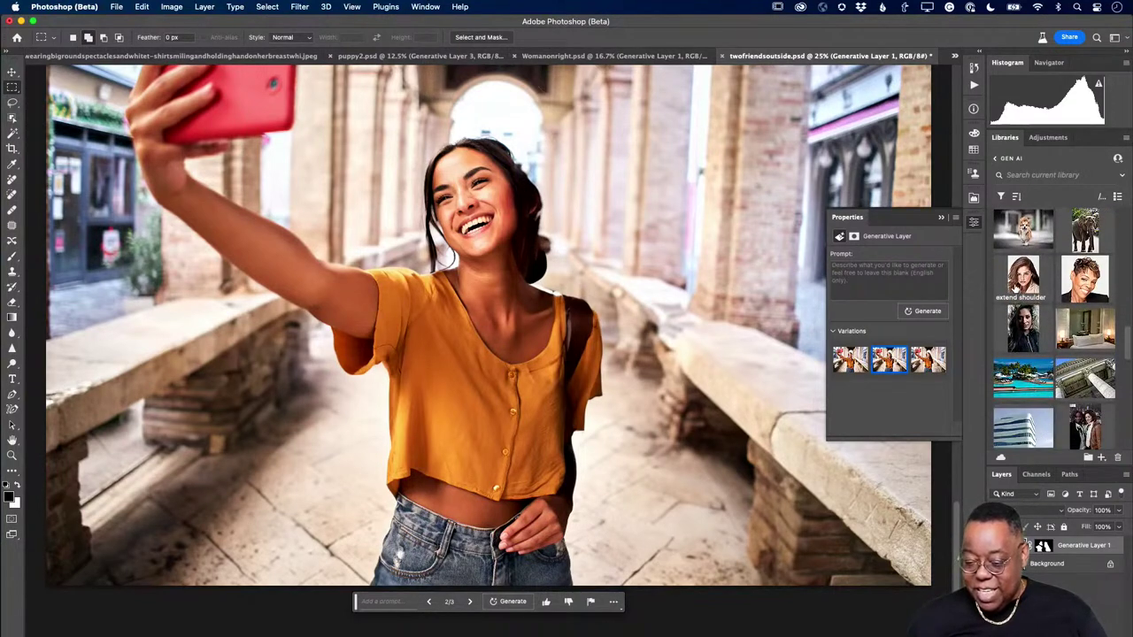
double_click(1018, 284)
scroll(651, 443, down, 5)
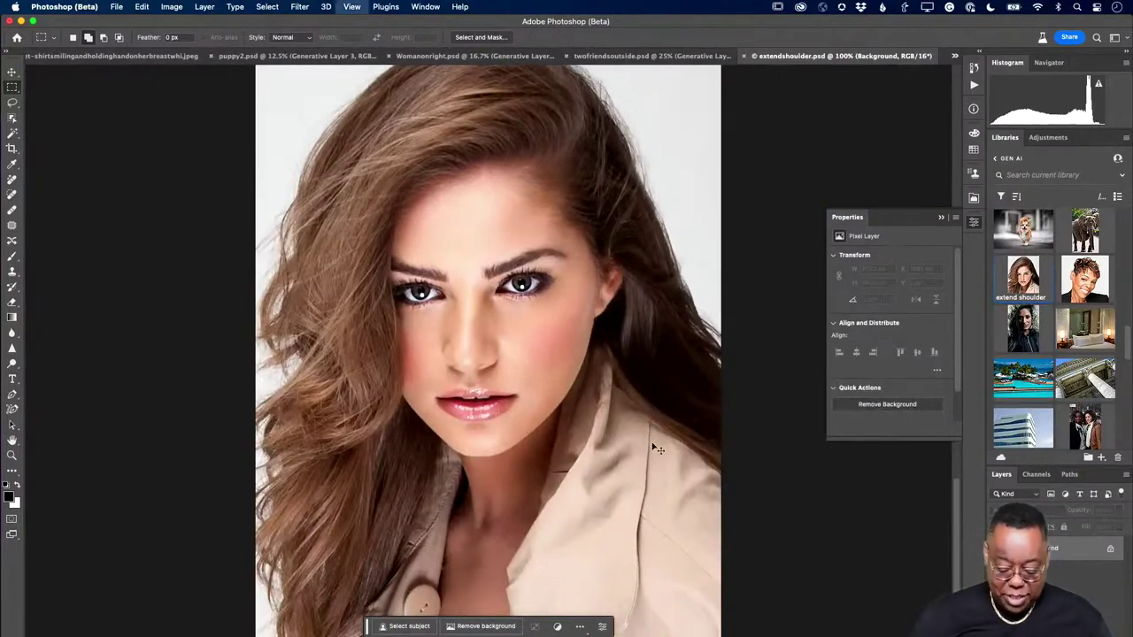
key(super+minus)
scroll(651, 442, down, 3)
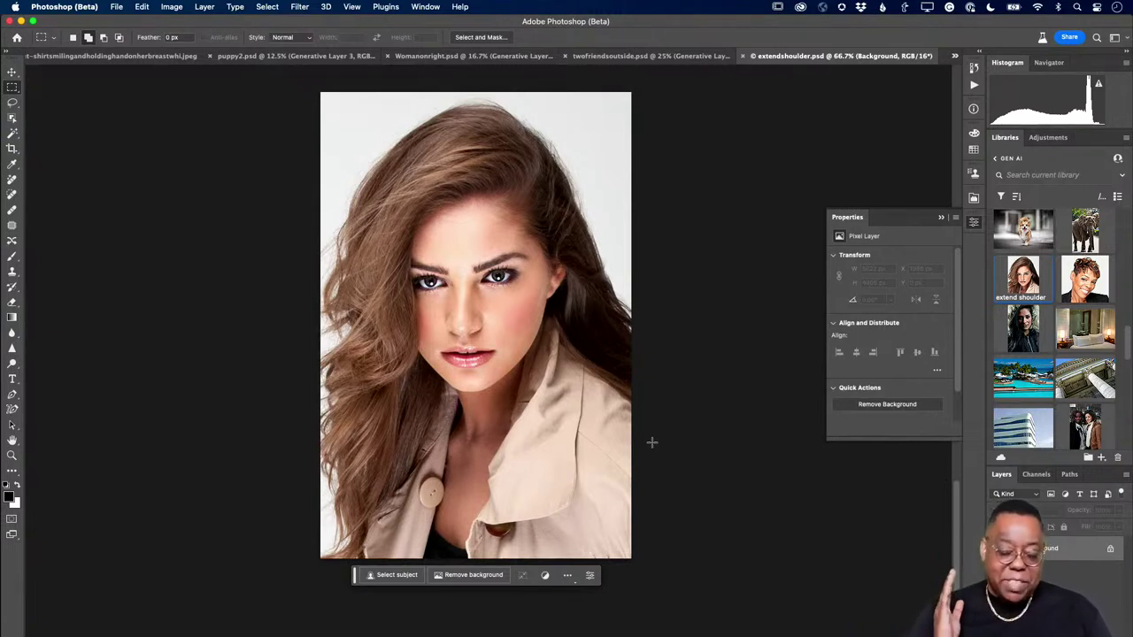
- Extend the canvas on both sides of the portrait with the Crop tool, placing the woman nearer the right edge of the canvas
key(c)
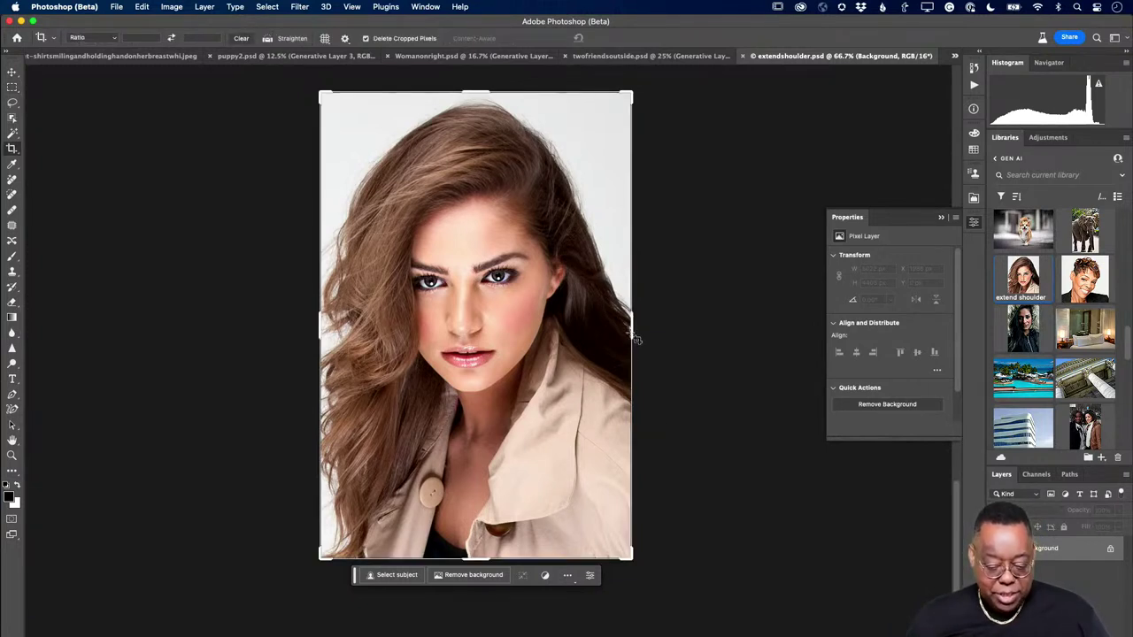
drag(636, 339, 725, 338)
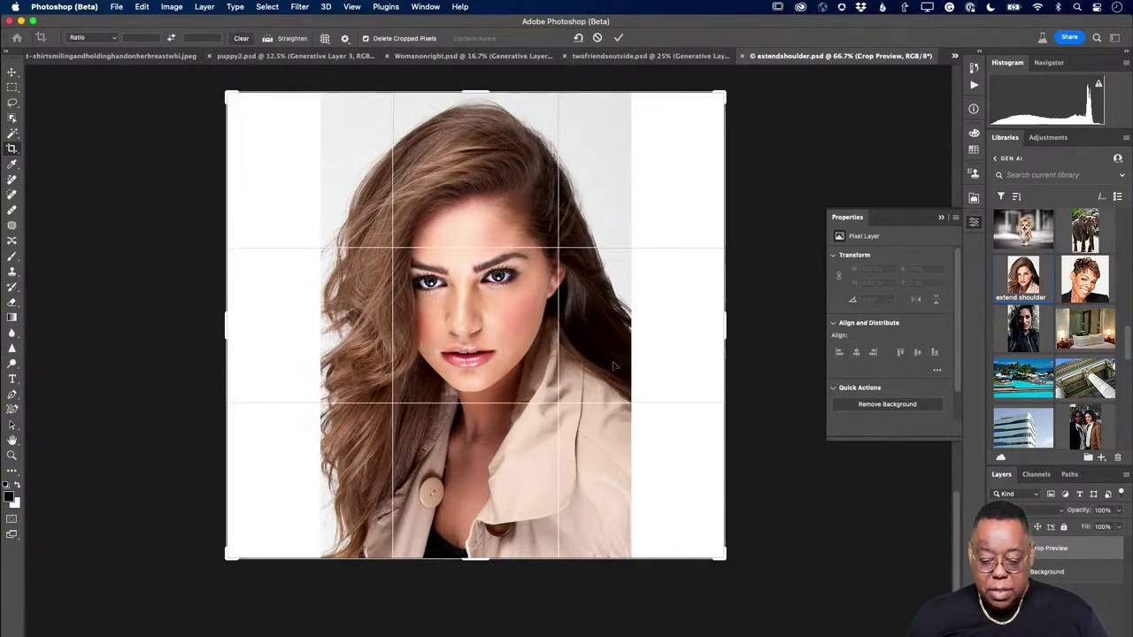
drag(607, 365, 653, 368)
key(Return)
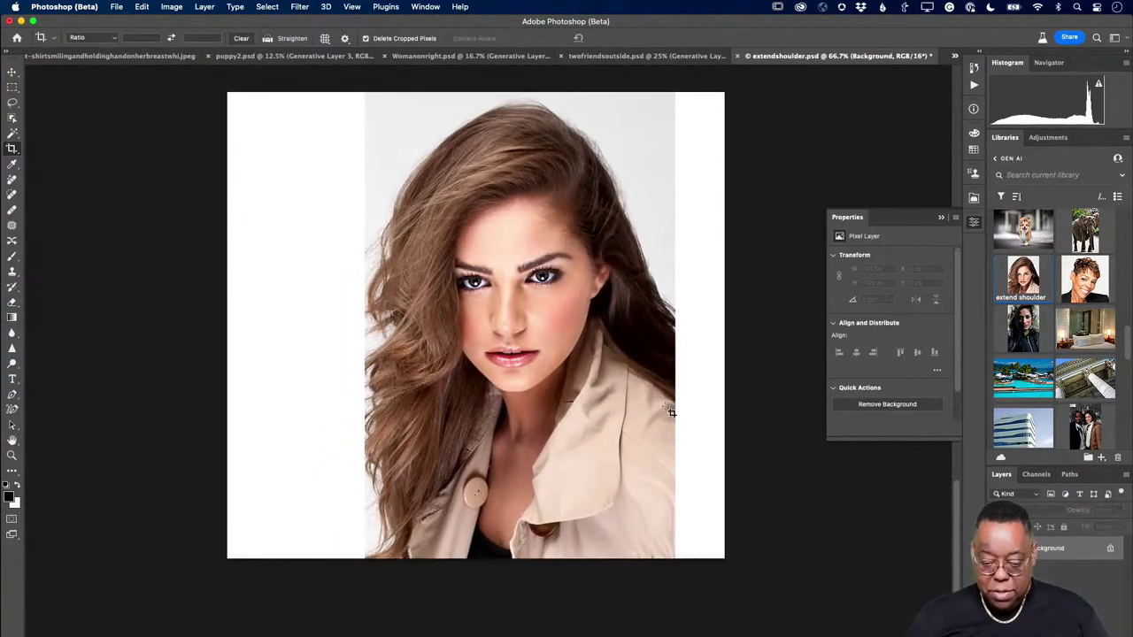
- Select the blank white strips on both sides of the portrait with the Rectangular Marquee, slightly overlapping the photo's edges
key(m)
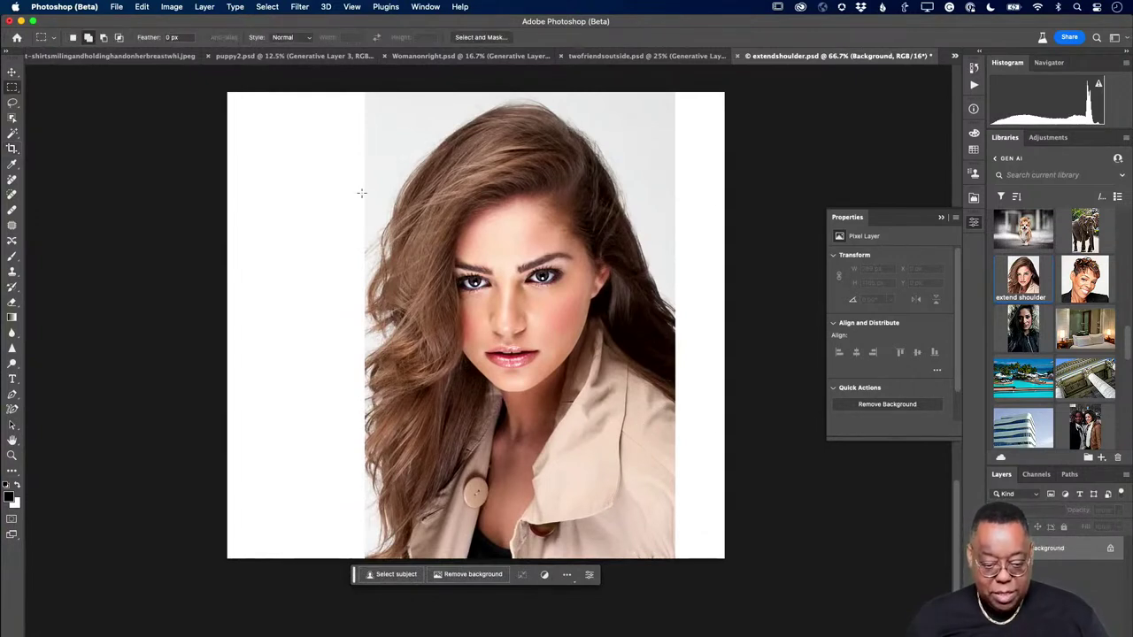
scroll(336, 139, down, 1)
scroll(259, 103, up, 3)
scroll(253, 106, down, 2)
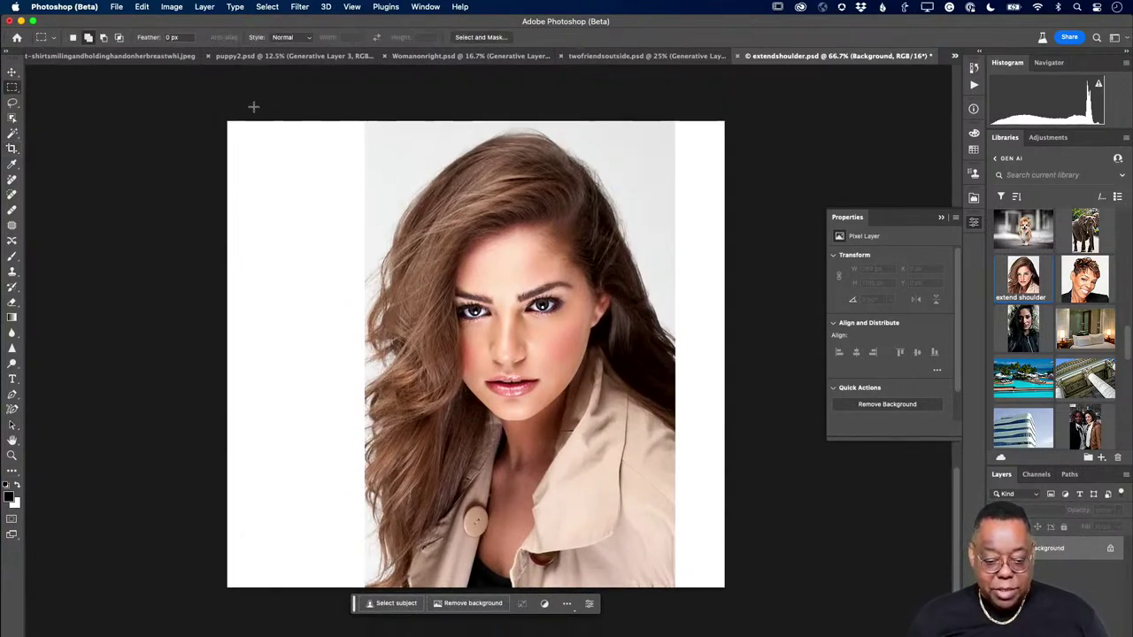
drag(217, 95, 369, 630)
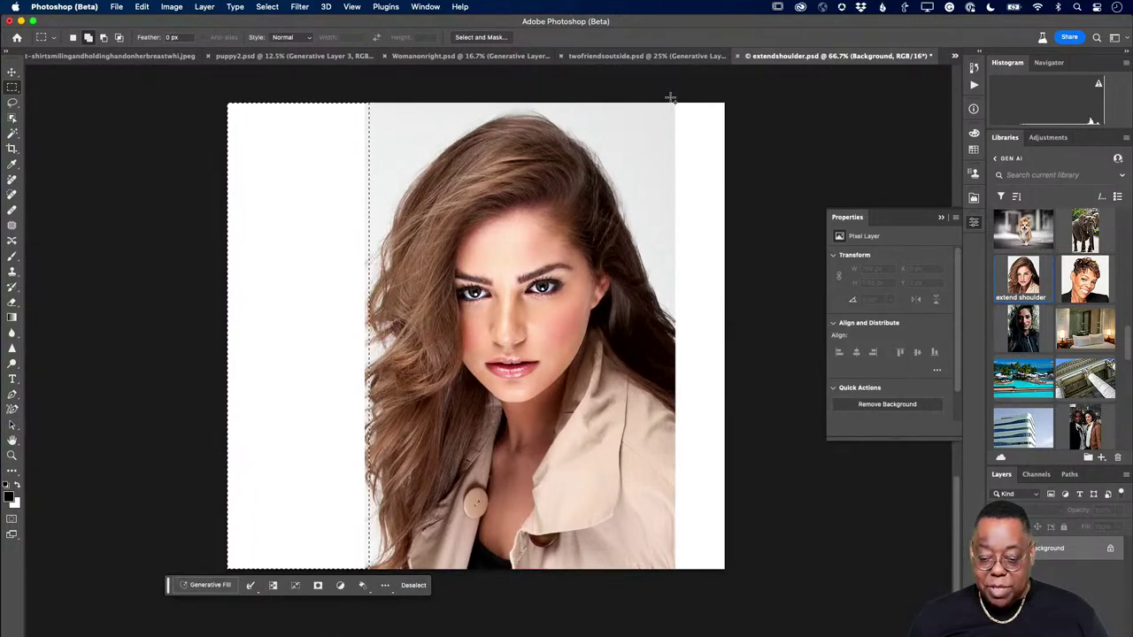
drag(671, 99, 769, 573)
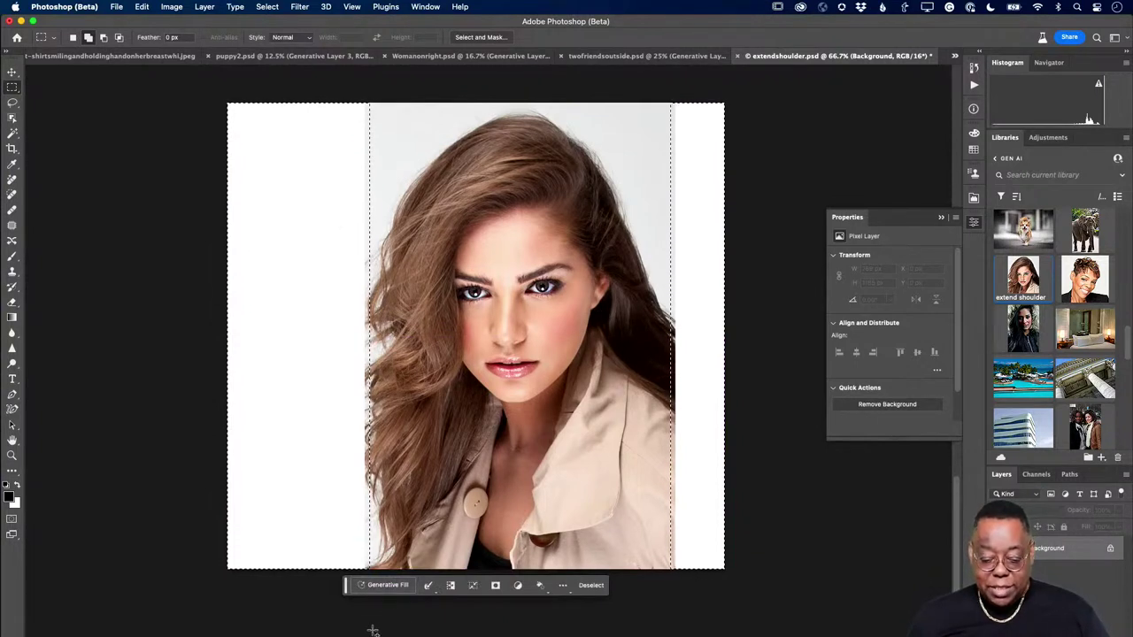
- Fill the selected strips using Generative Fill with an empty prompt, then compare the variations and choose the second
click(388, 587)
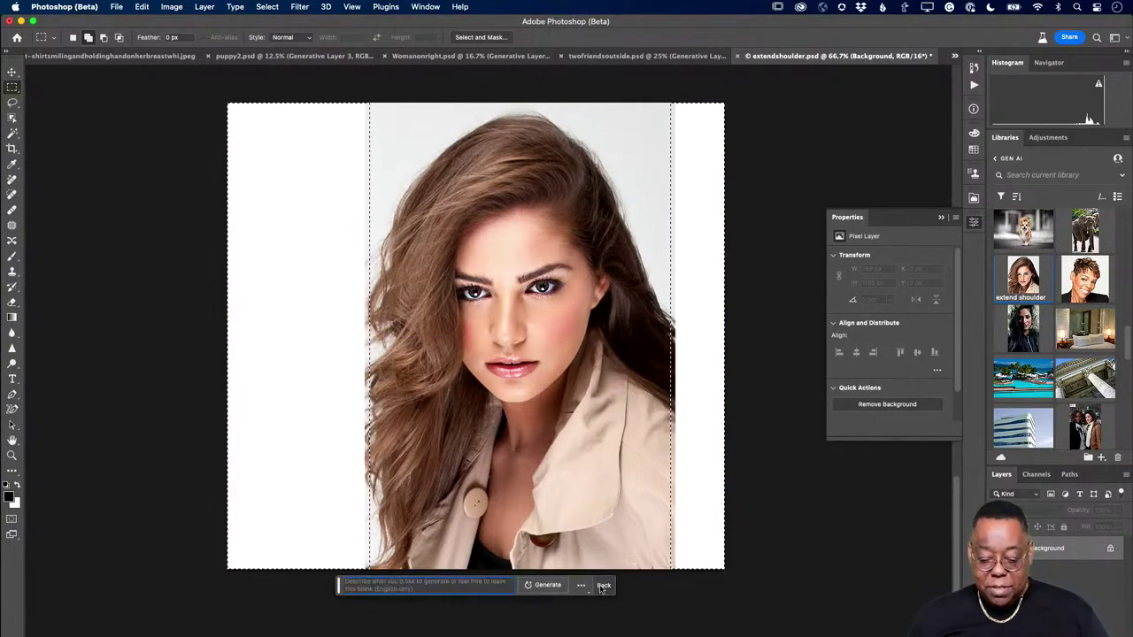
click(542, 586)
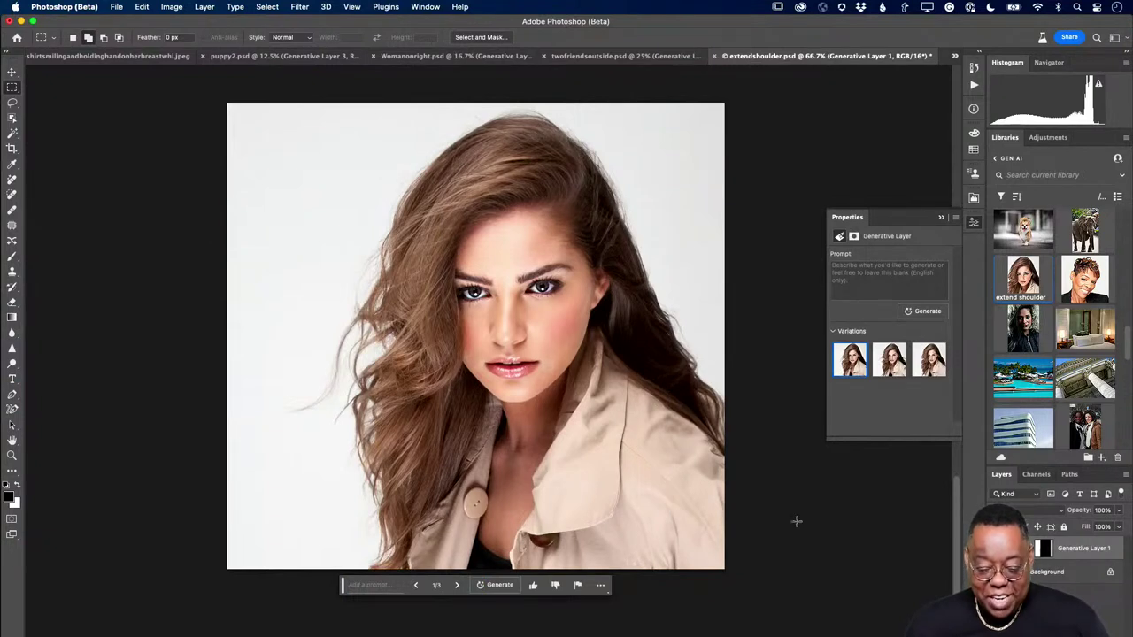
click(900, 368)
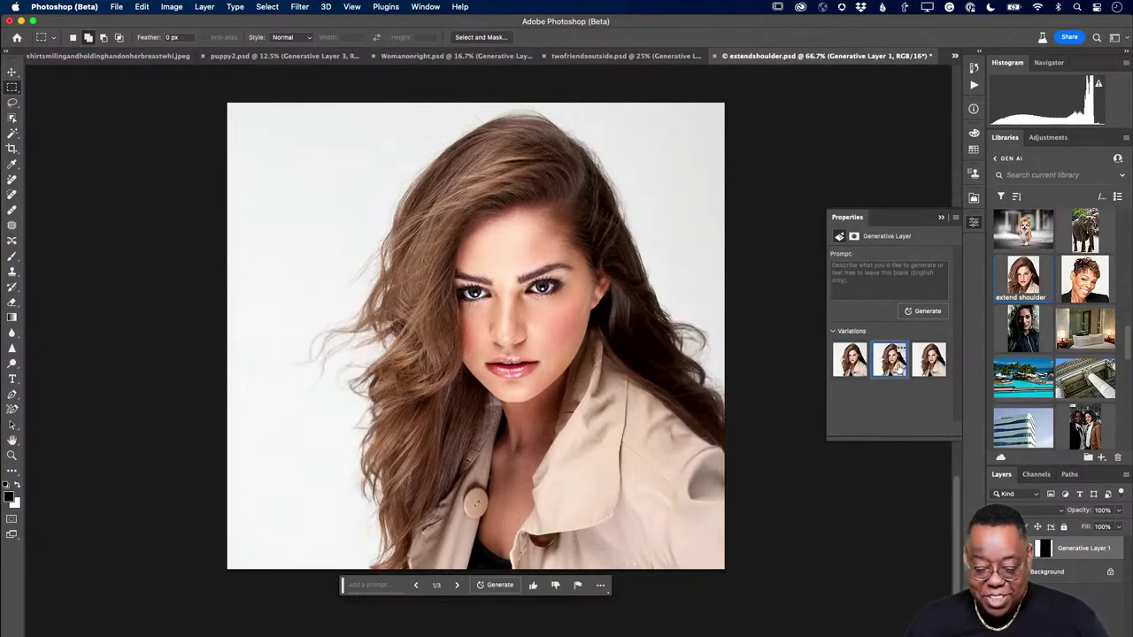
click(936, 370)
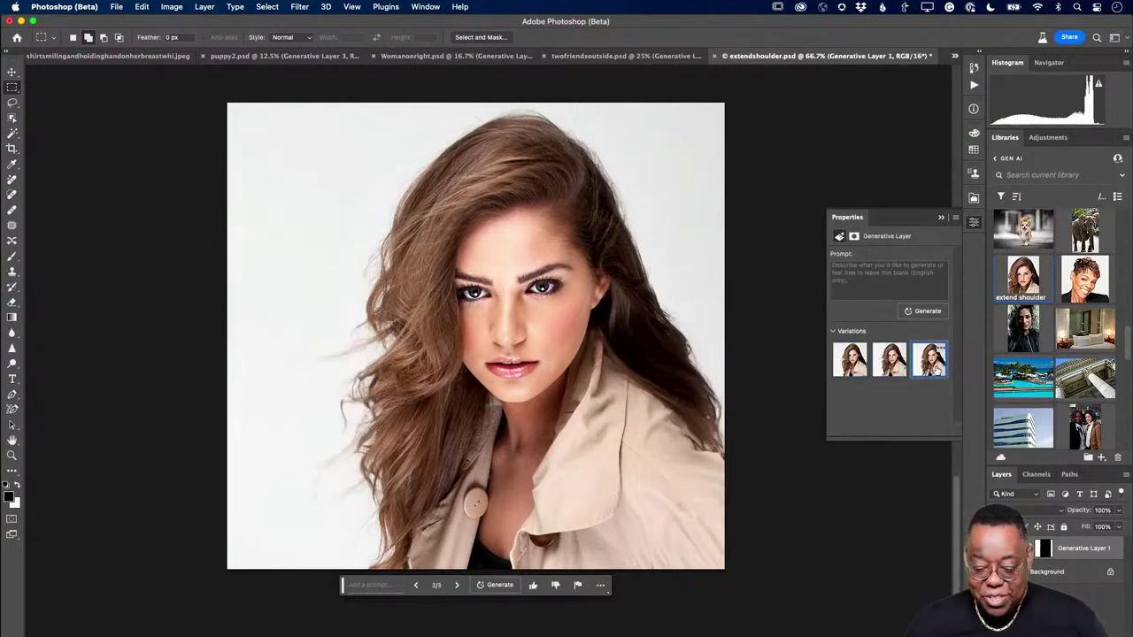
click(900, 370)
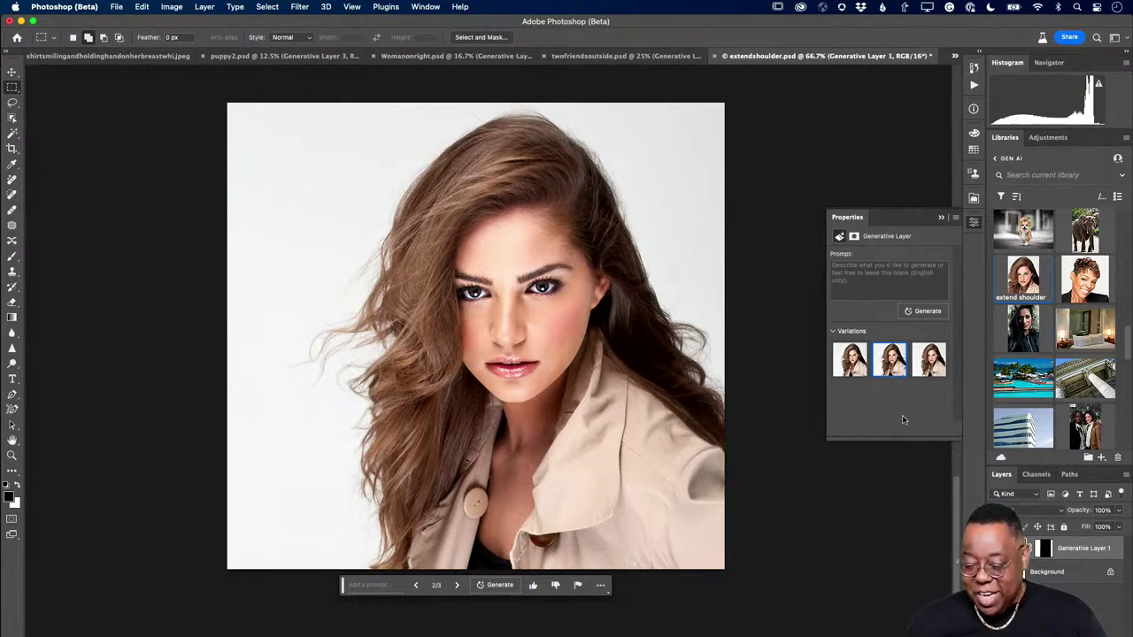
- Open Bridge.psd from the library and leave empty space around the photo for enlarging the canvas
scroll(1040, 410, down, 5)
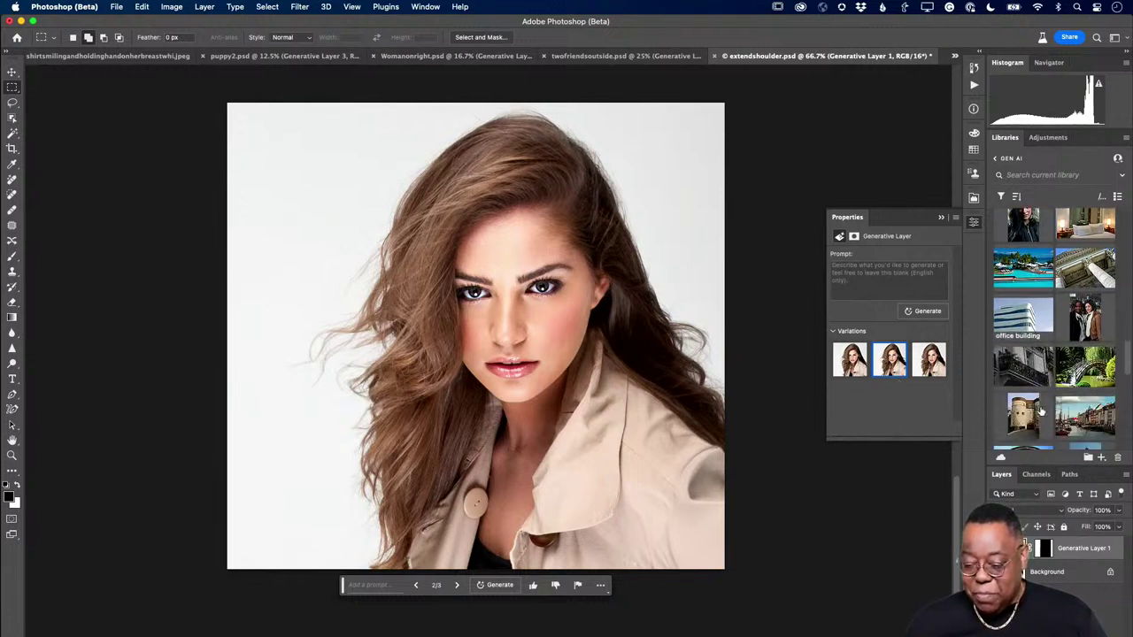
scroll(1040, 409, down, 1)
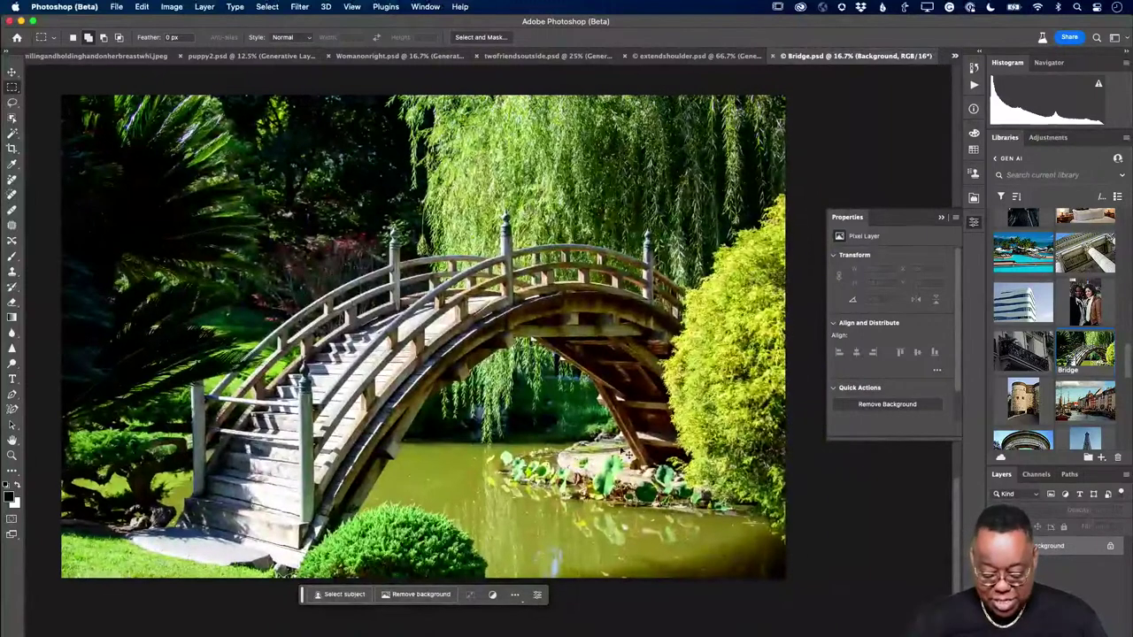
key(super+minus)
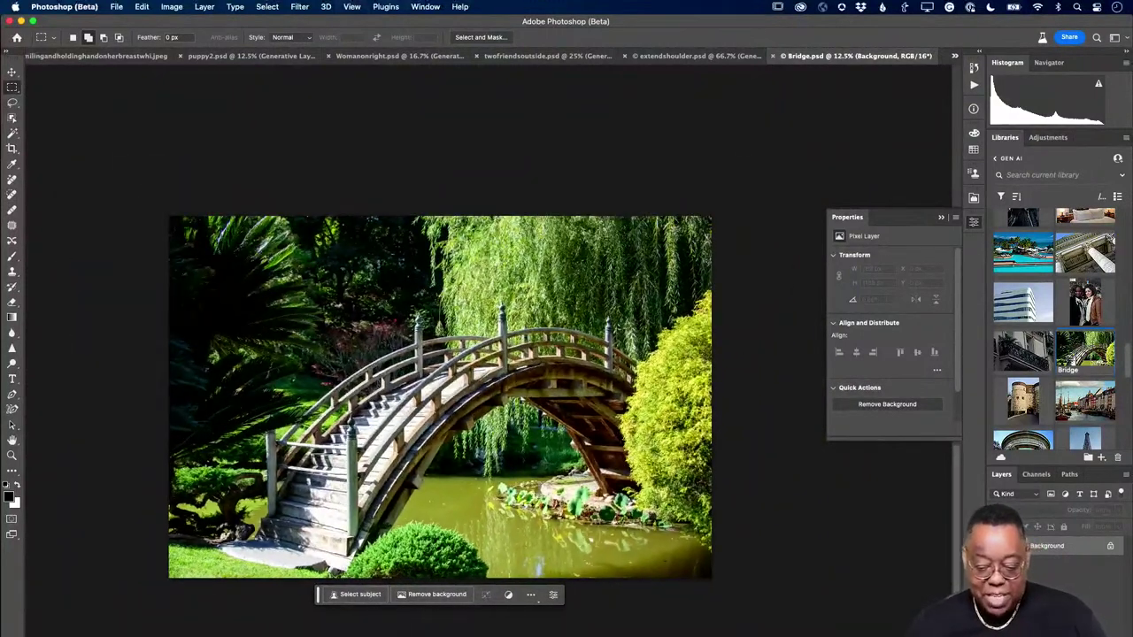
scroll(536, 493, down, 3)
scroll(535, 493, right, 3)
scroll(523, 496, right, 2)
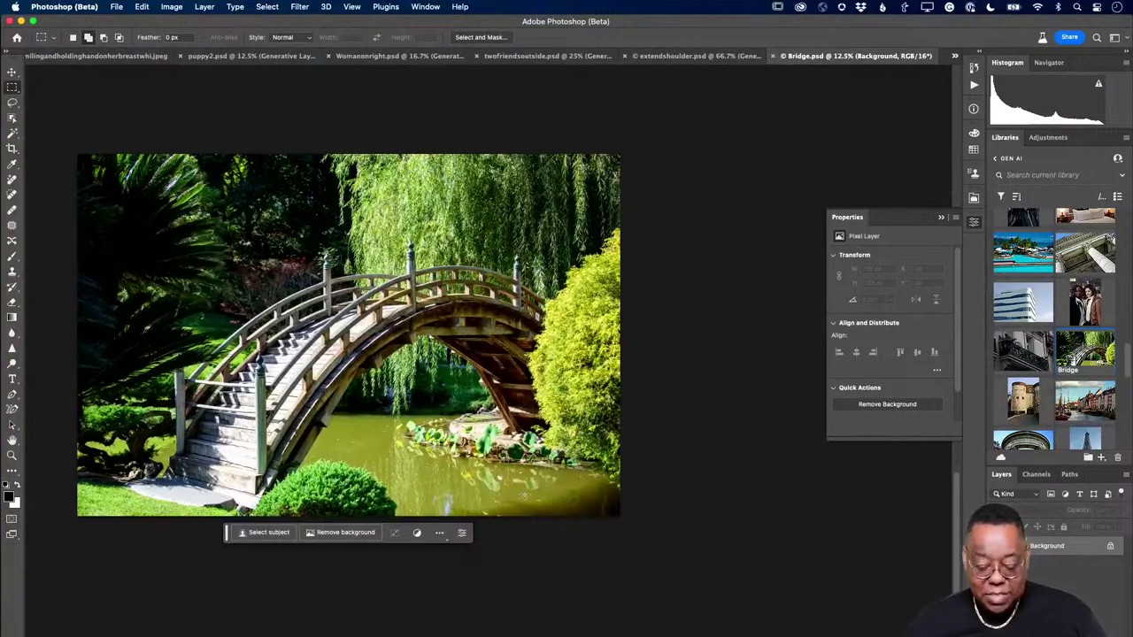
- Extend the canvas to the right of and above the bridge photo with the Crop tool
key(c)
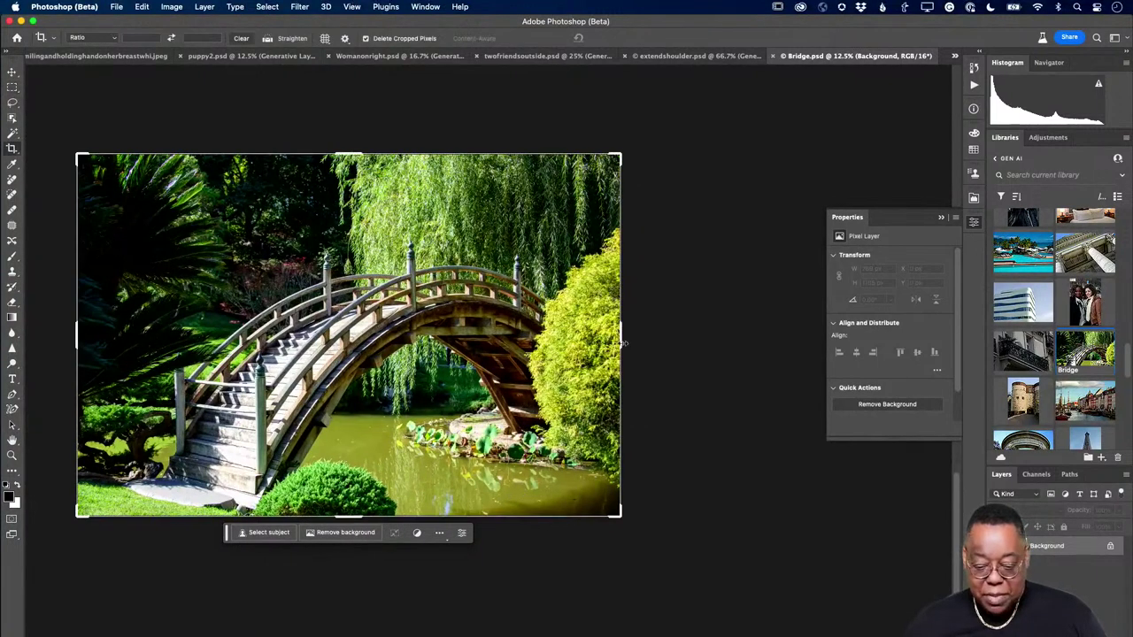
drag(630, 342, 669, 359)
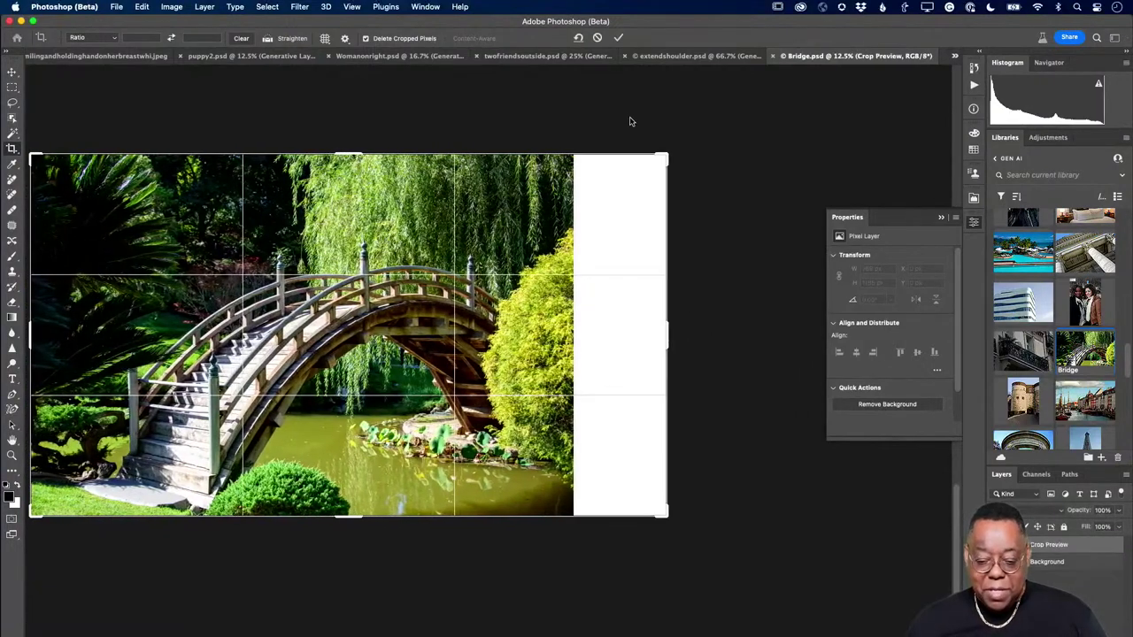
drag(349, 154, 345, 101)
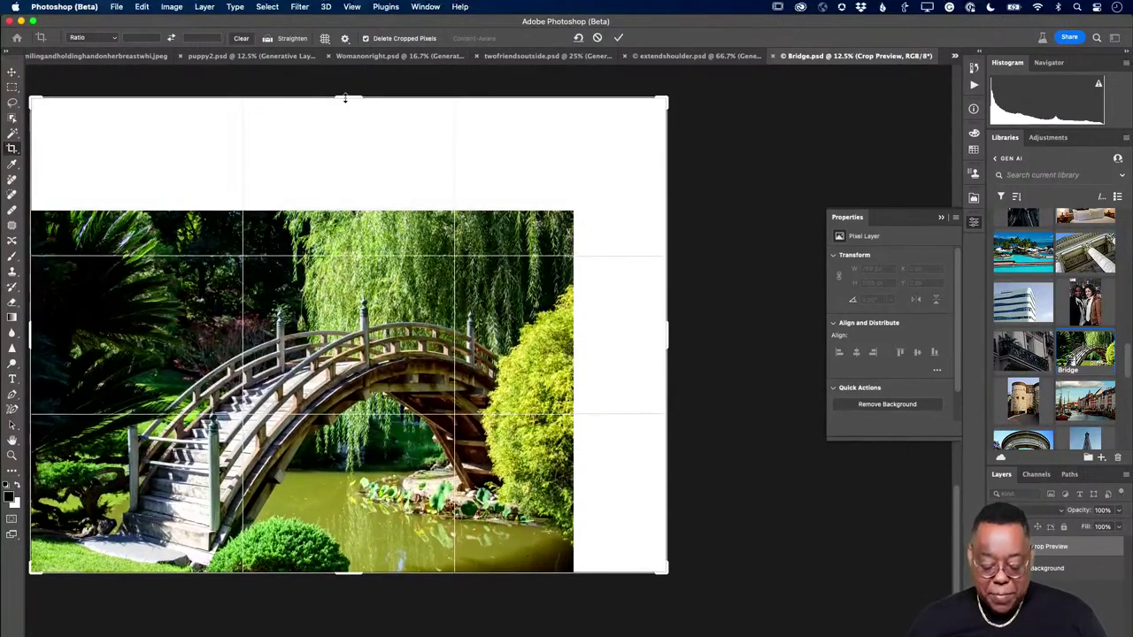
key(Return)
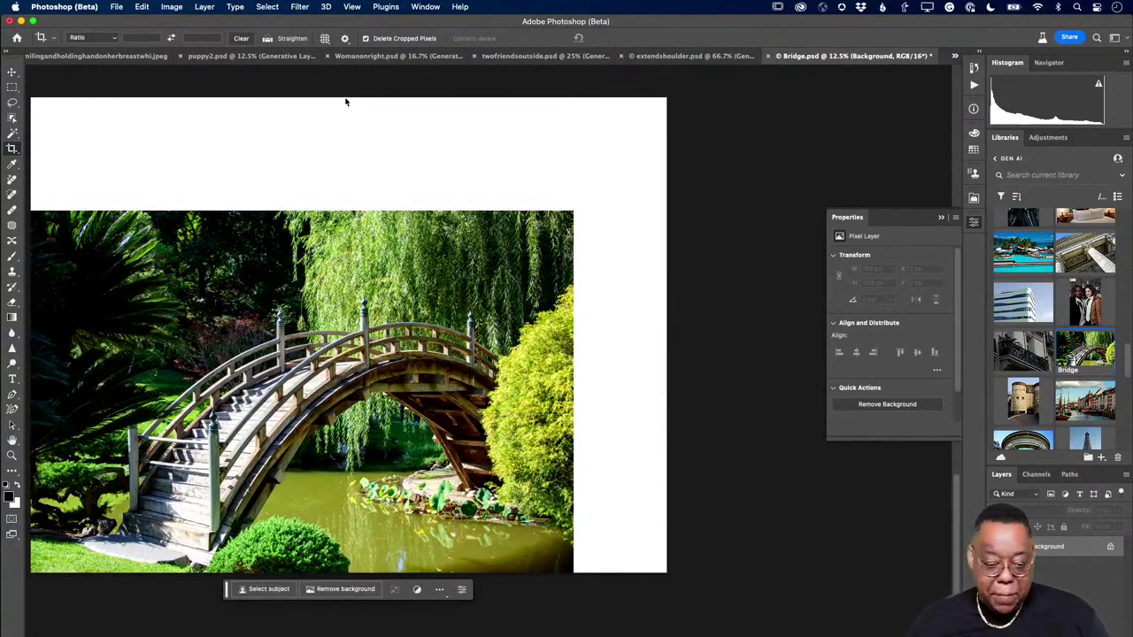
- Select the blank canvas around the bridge photo with the Magic Wand and expand the selection by 20 pixels
click(13, 132)
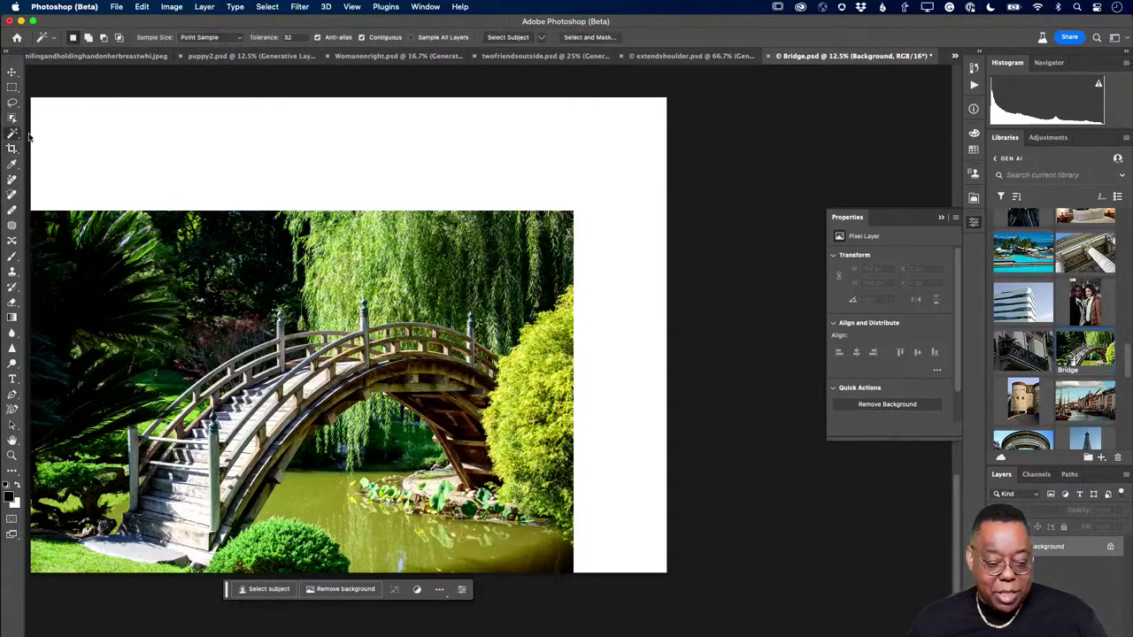
click(194, 140)
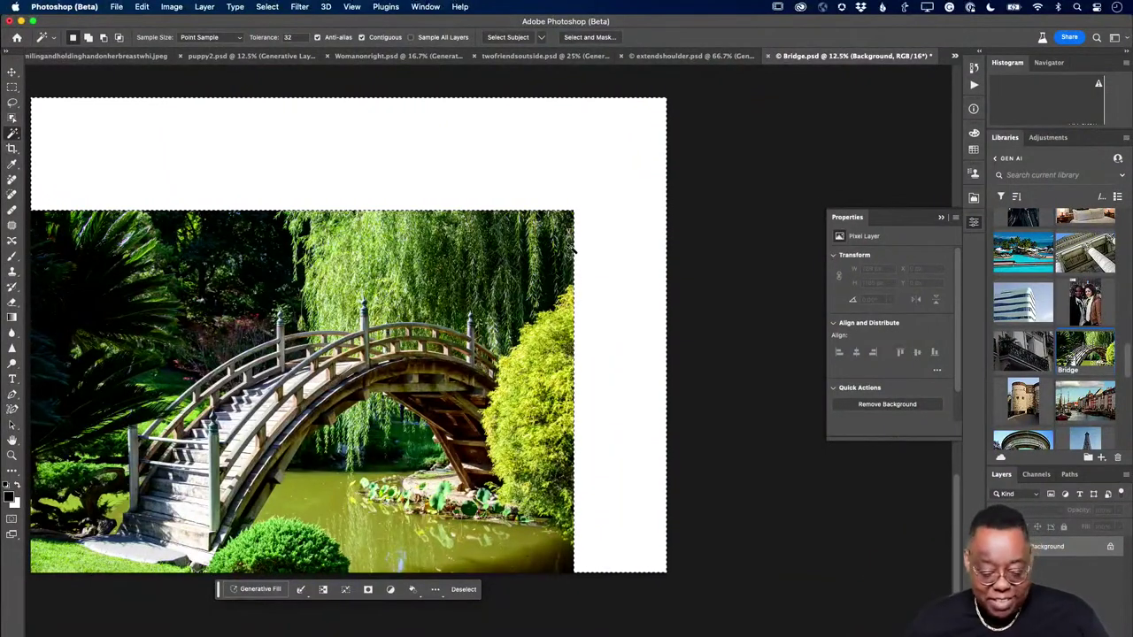
click(301, 590)
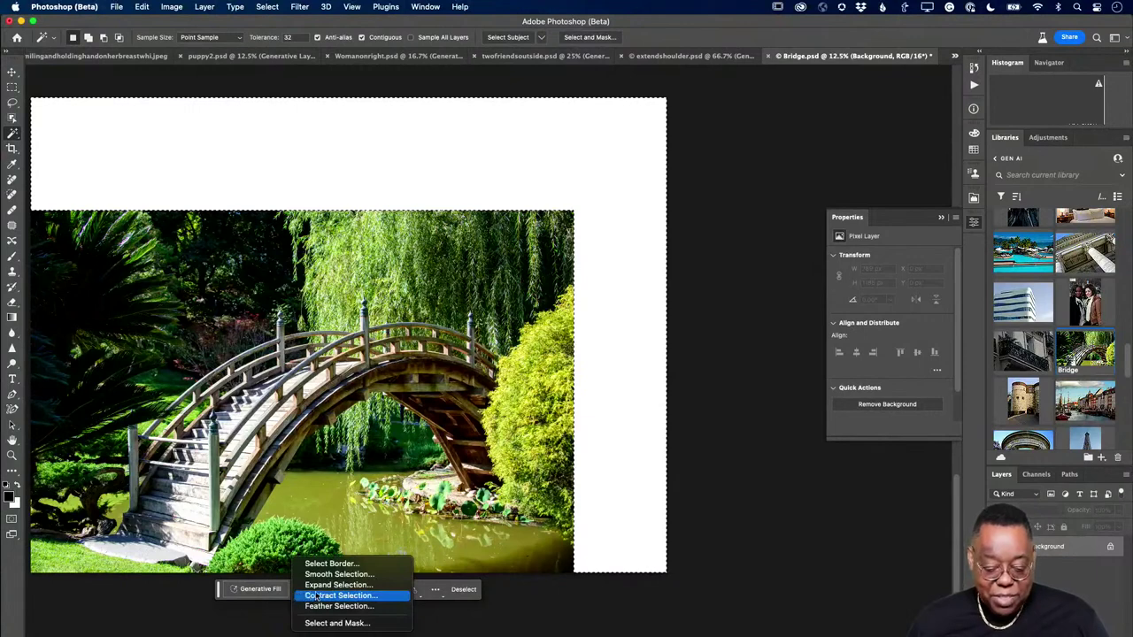
click(324, 586)
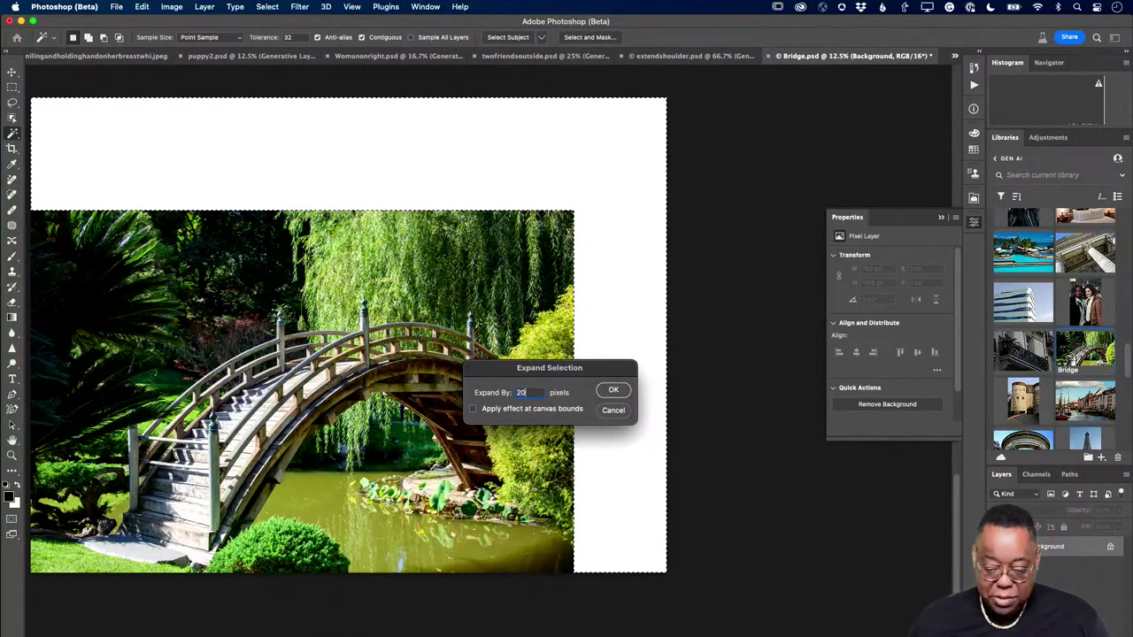
text(20)
key(Return)
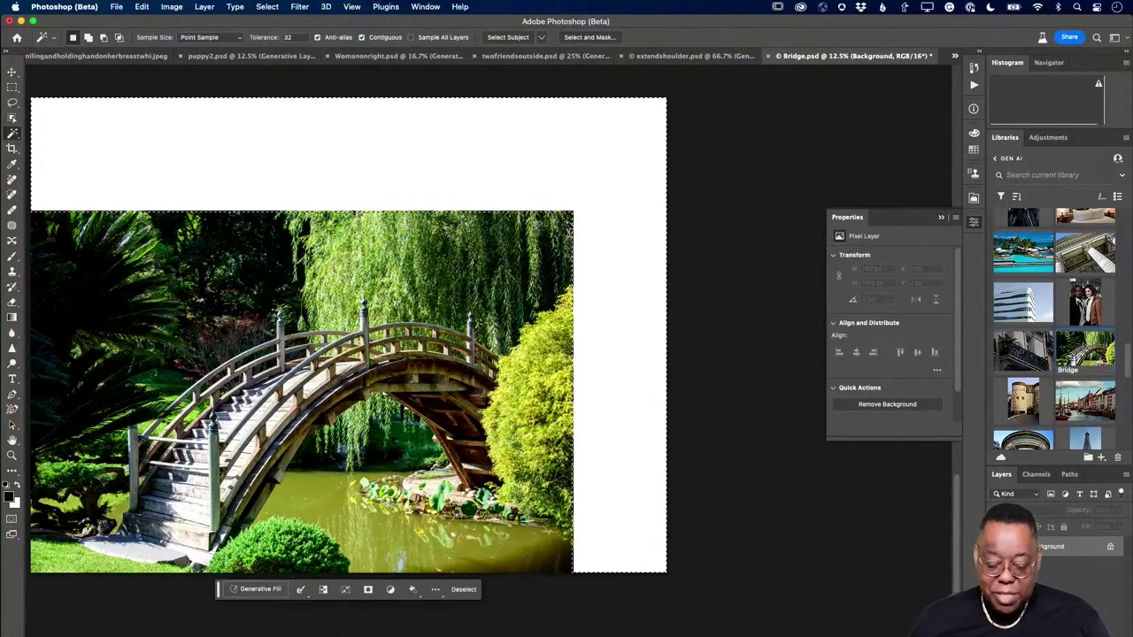
- Fill the selected blank canvas above and beside the bridge photo using Generative Fill with an empty prompt
key(alt)
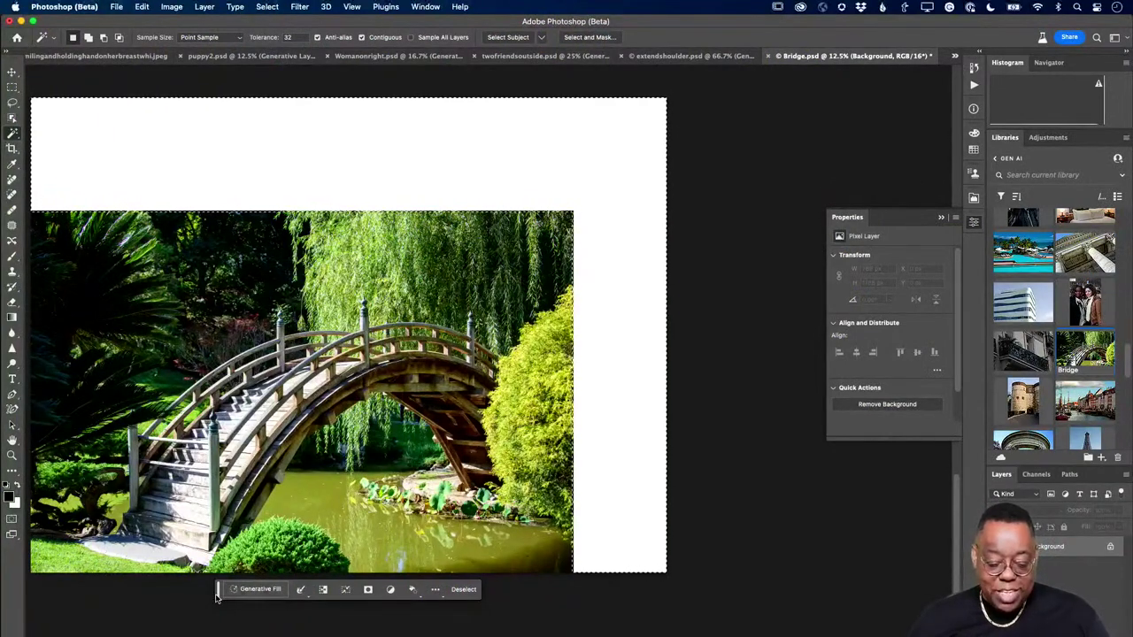
drag(217, 592, 488, 177)
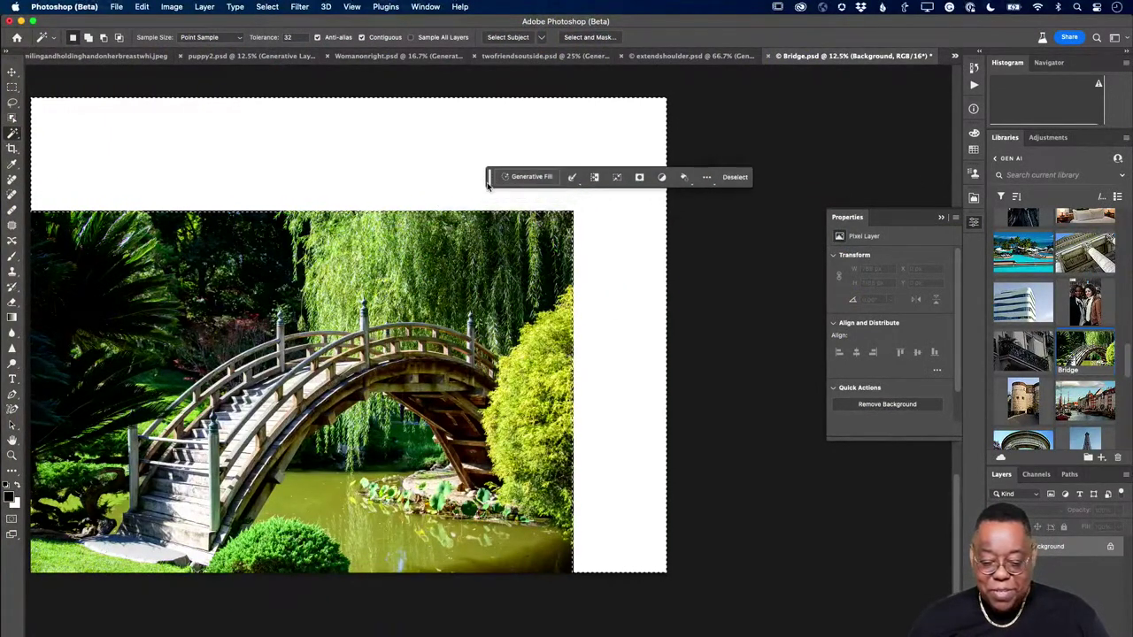
click(572, 177)
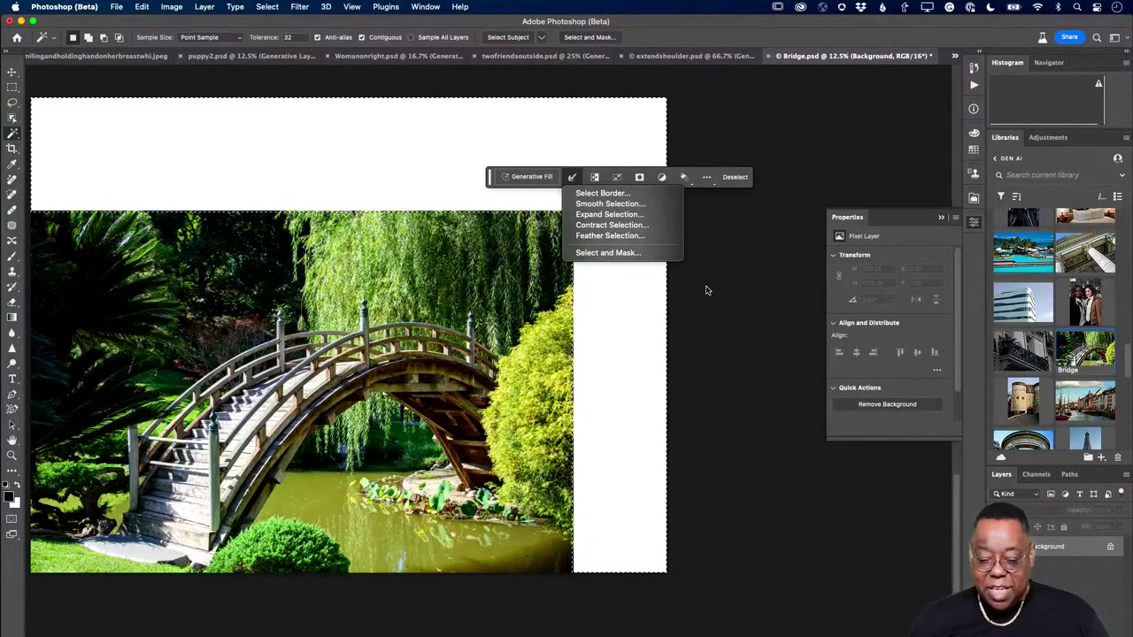
click(554, 182)
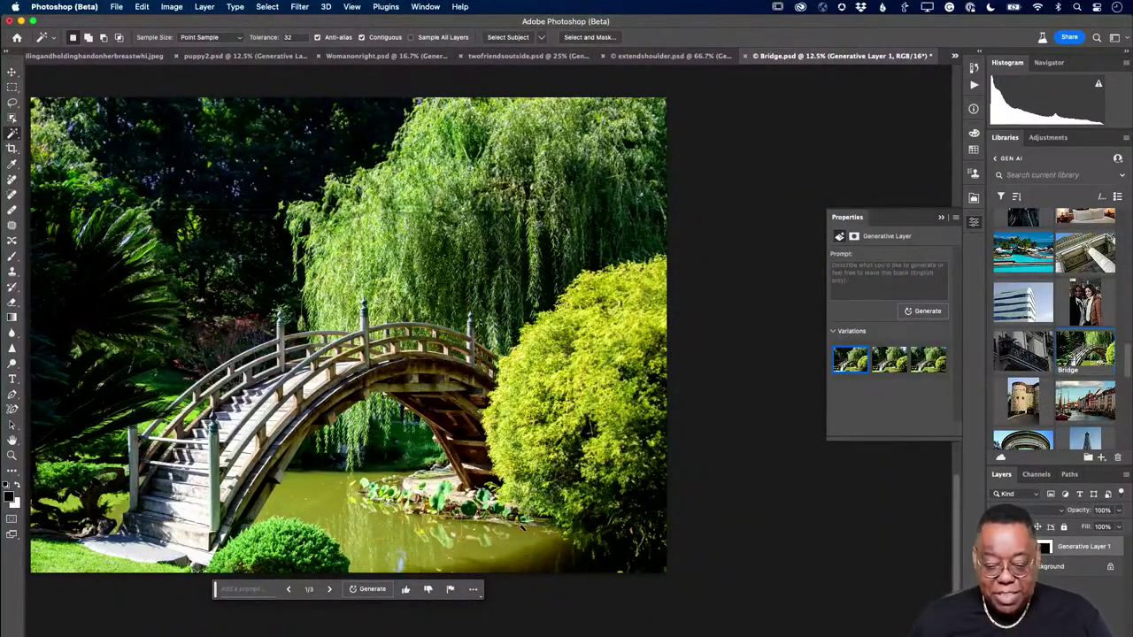
- Outline the pond water under the bridge with the Lasso tool, extending to the photo's lower edge
scroll(526, 535, left, 5)
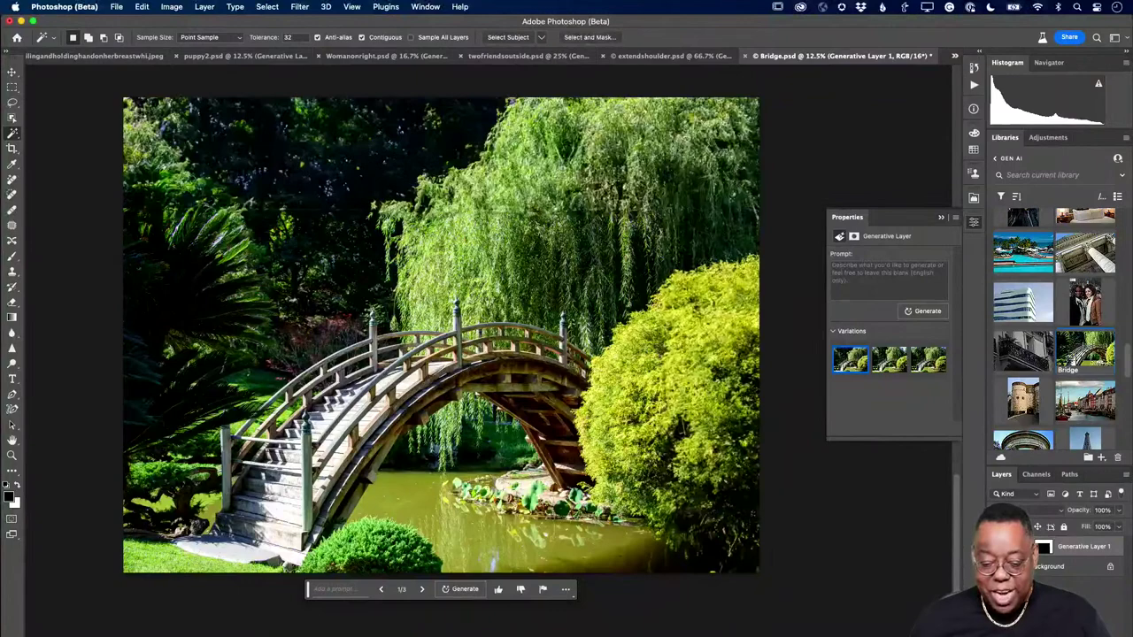
scroll(721, 508, down, 3)
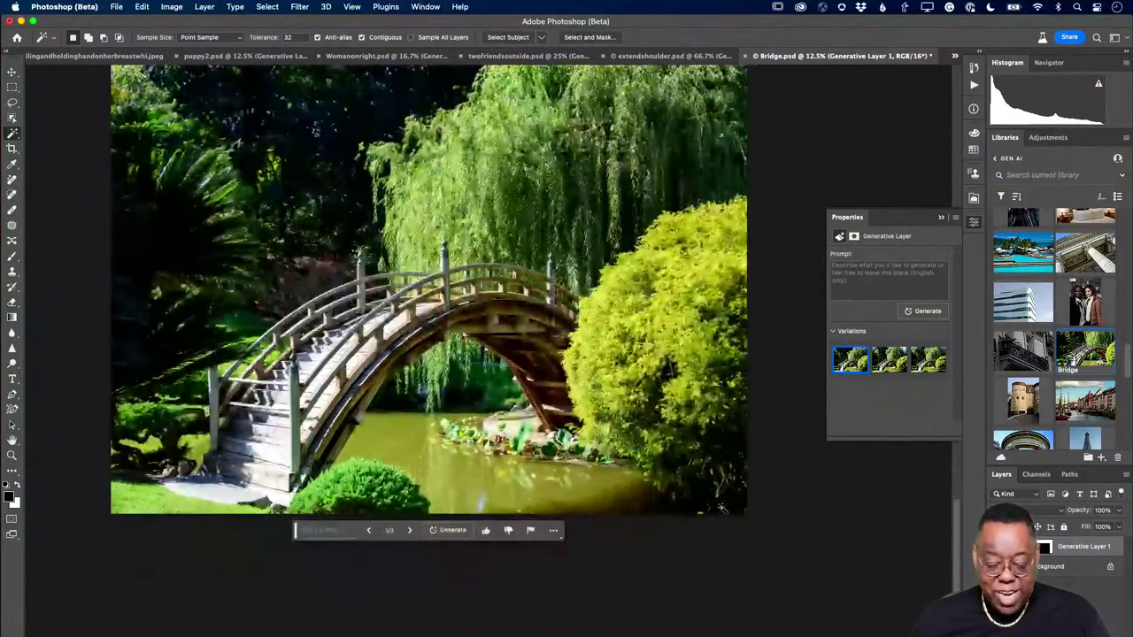
click(16, 105)
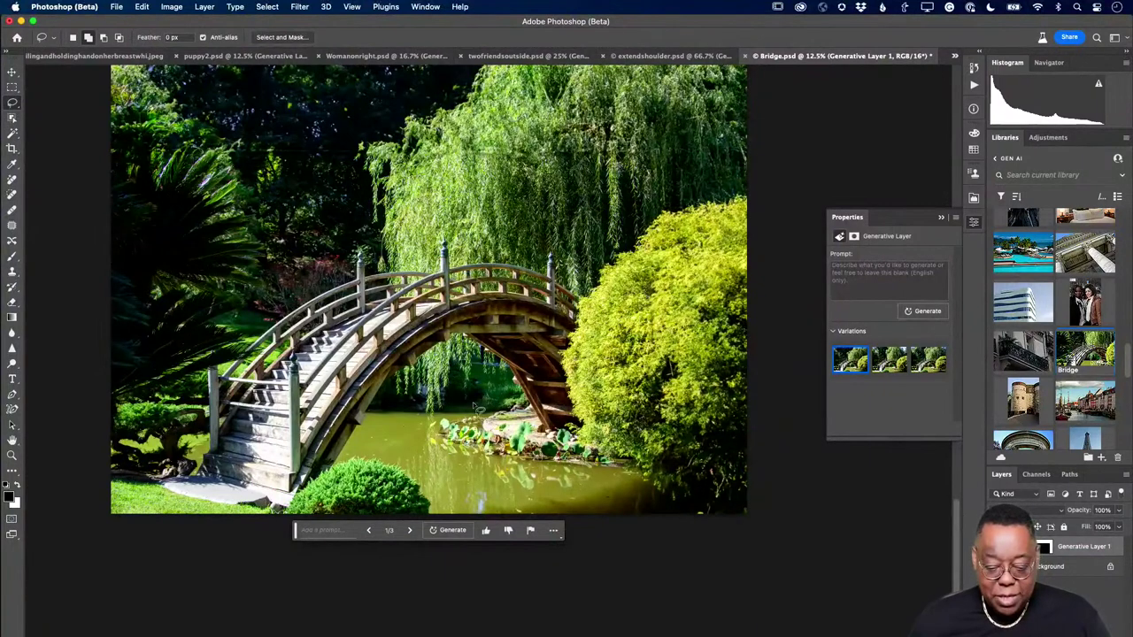
mouse_move(479, 403)
mouse_down()
mouse_move(390, 405)
mouse_move(363, 423)
mouse_move(341, 469)
mouse_move(400, 483)
mouse_move(423, 513)
mouse_move(537, 529)
mouse_move(722, 522)
mouse_move(695, 496)
mouse_move(607, 458)
mouse_move(464, 456)
mouse_up()
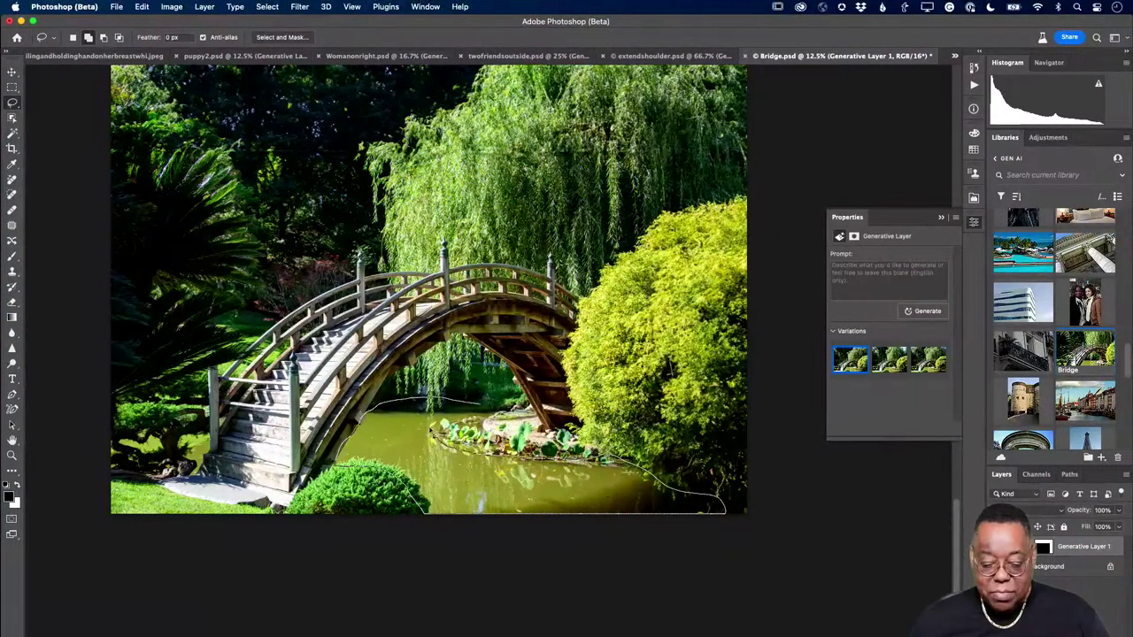
drag(416, 503, 425, 513)
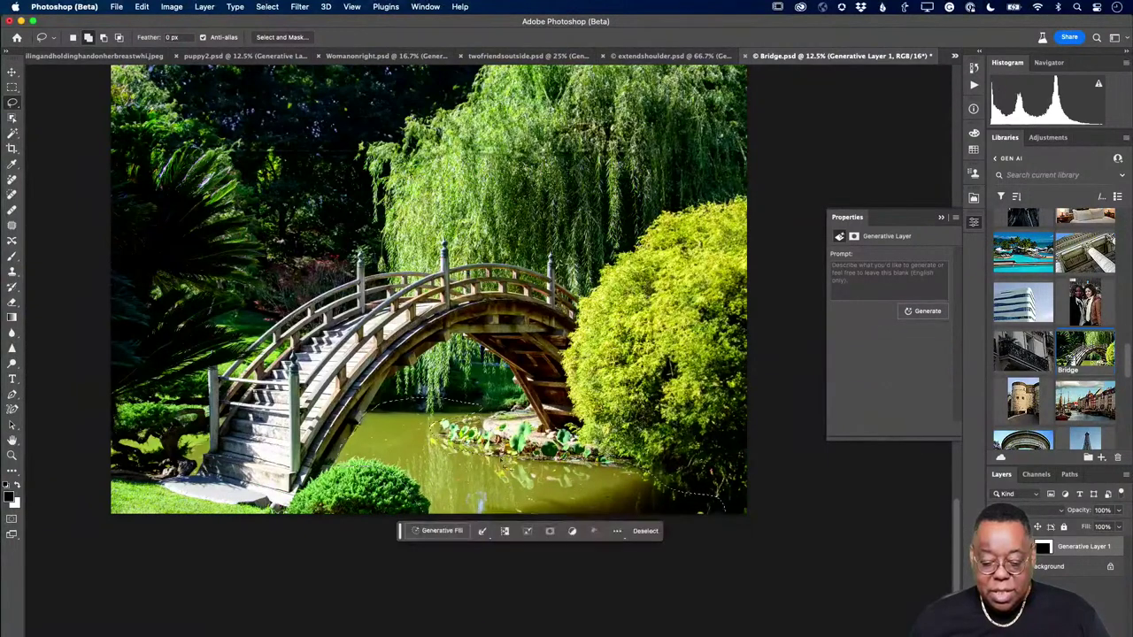
- Fill the pond selection using Generative Fill with the prompt "clear blue water" and preview the second and third variations
click(440, 531)
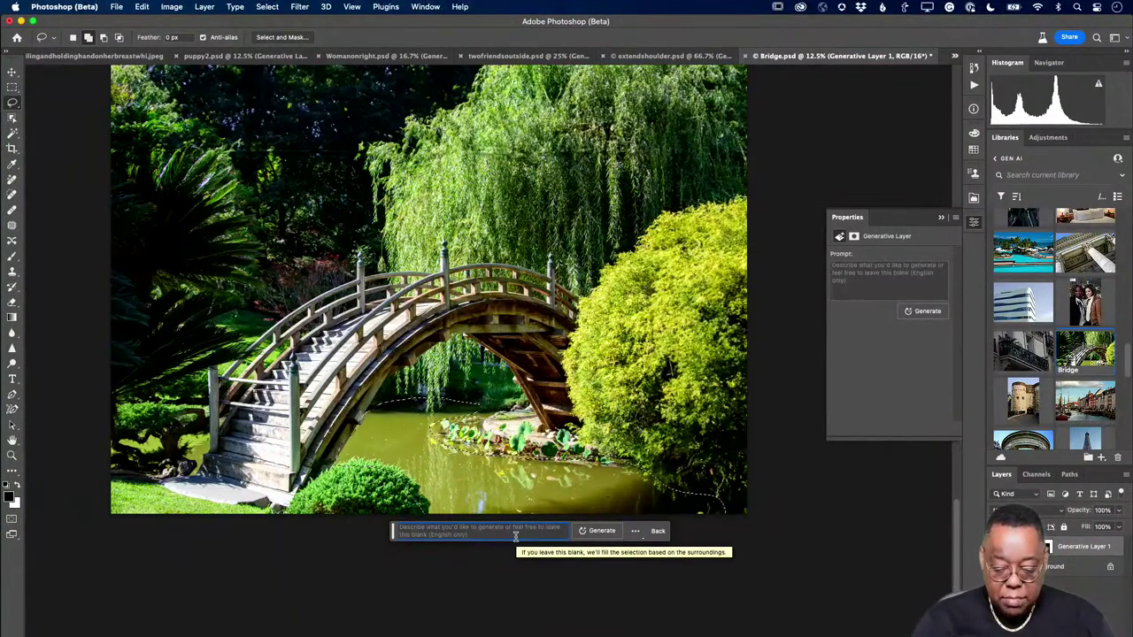
text(clear blue water)
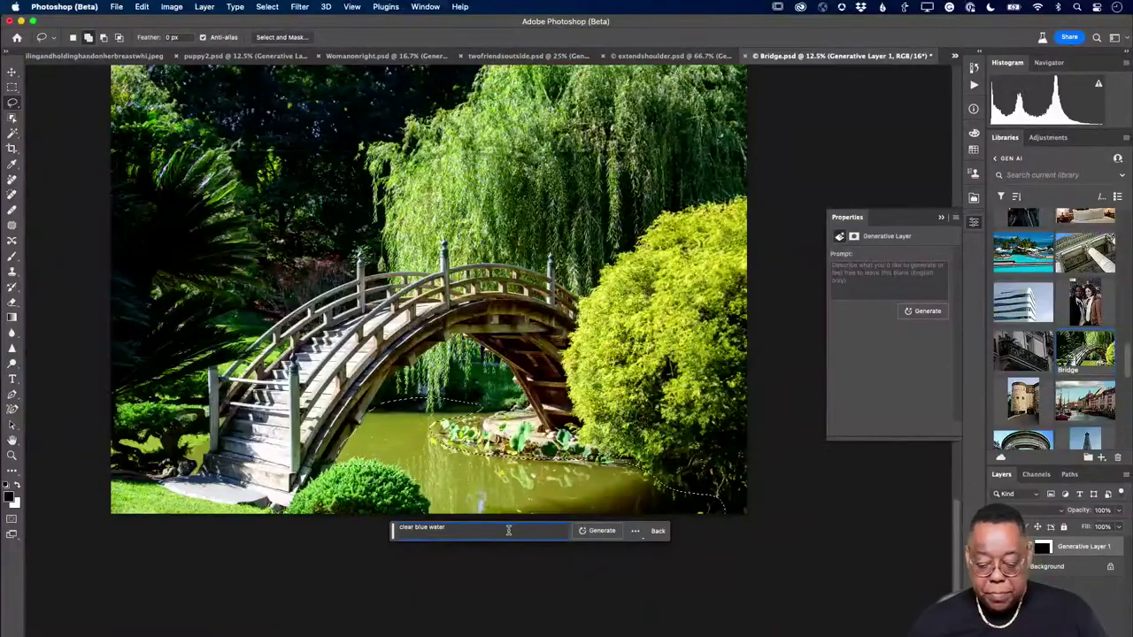
click(596, 530)
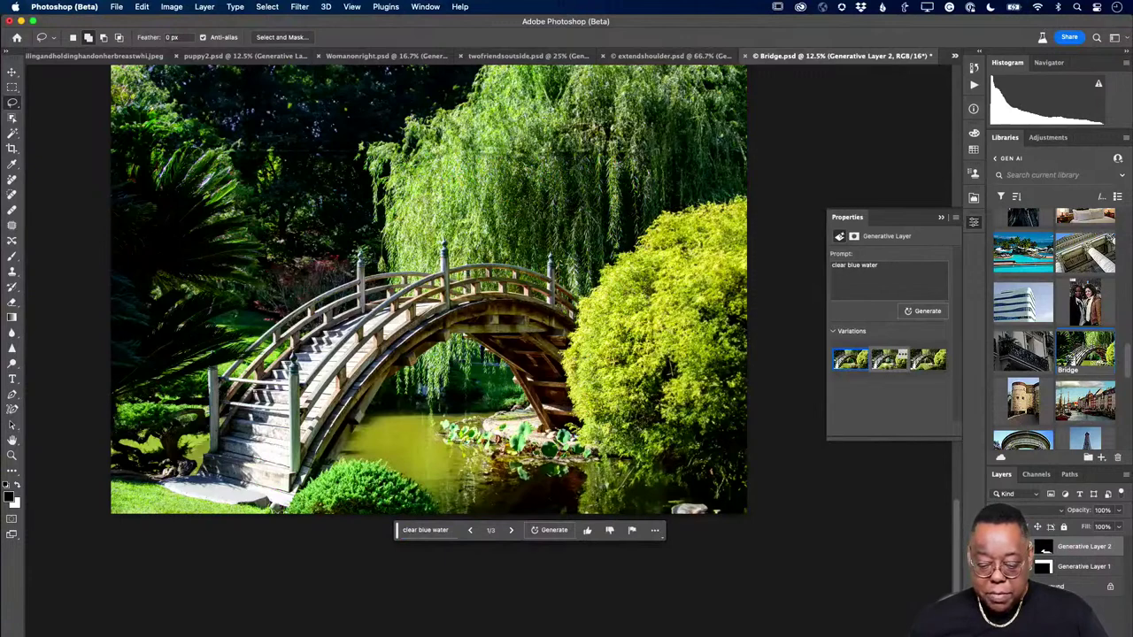
click(889, 368)
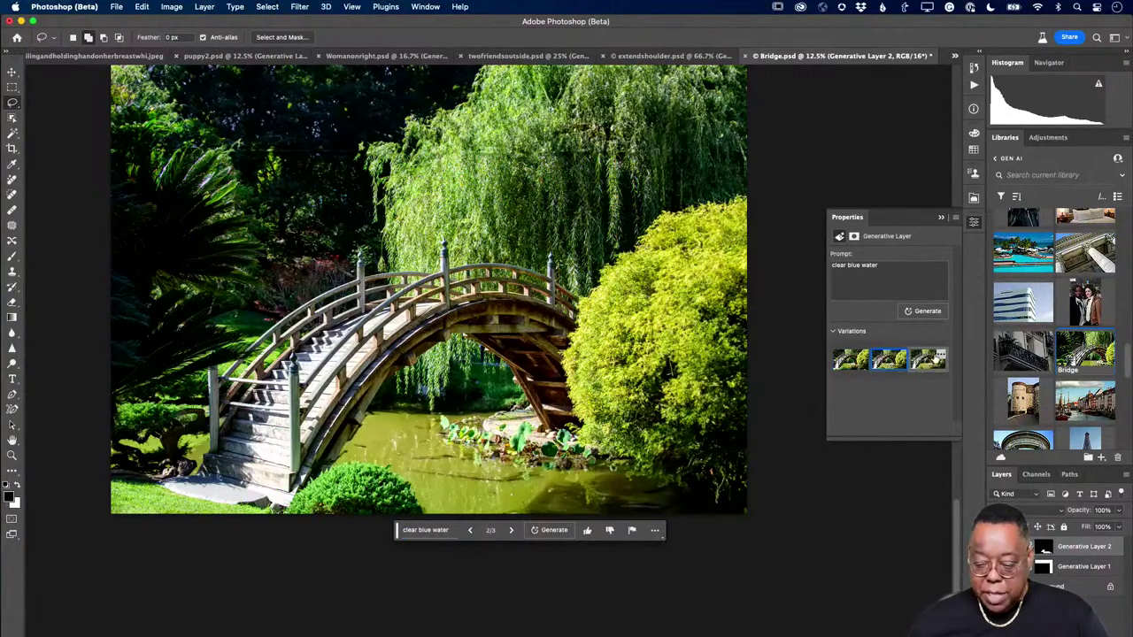
click(931, 362)
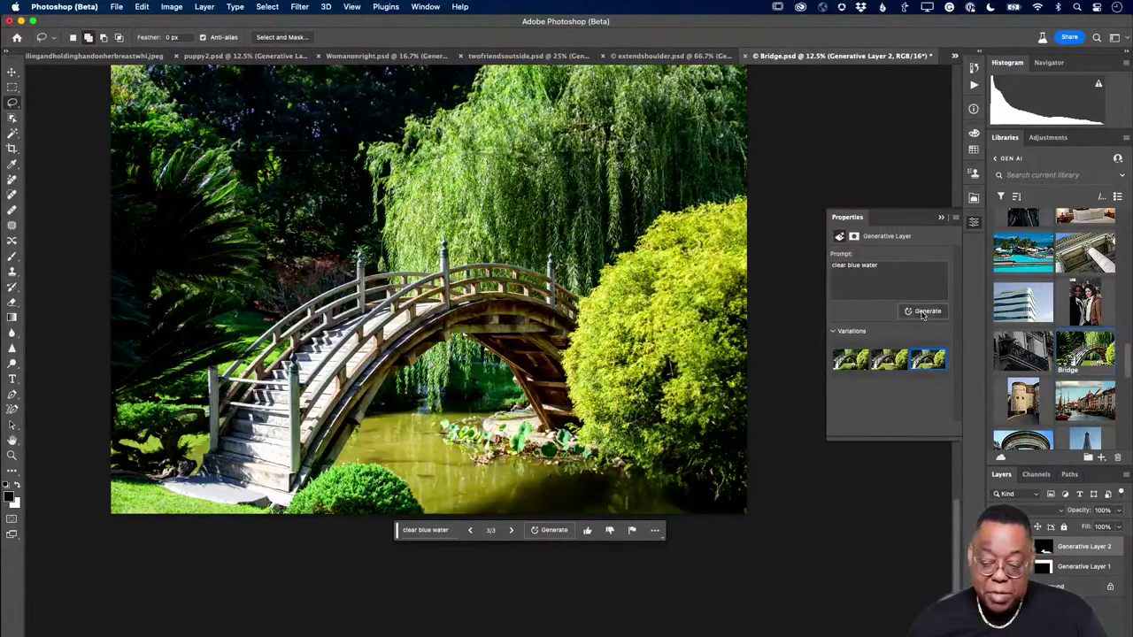
- Generate another batch of "clear blue water" variations for the pond and preview its second and third results
click(924, 312)
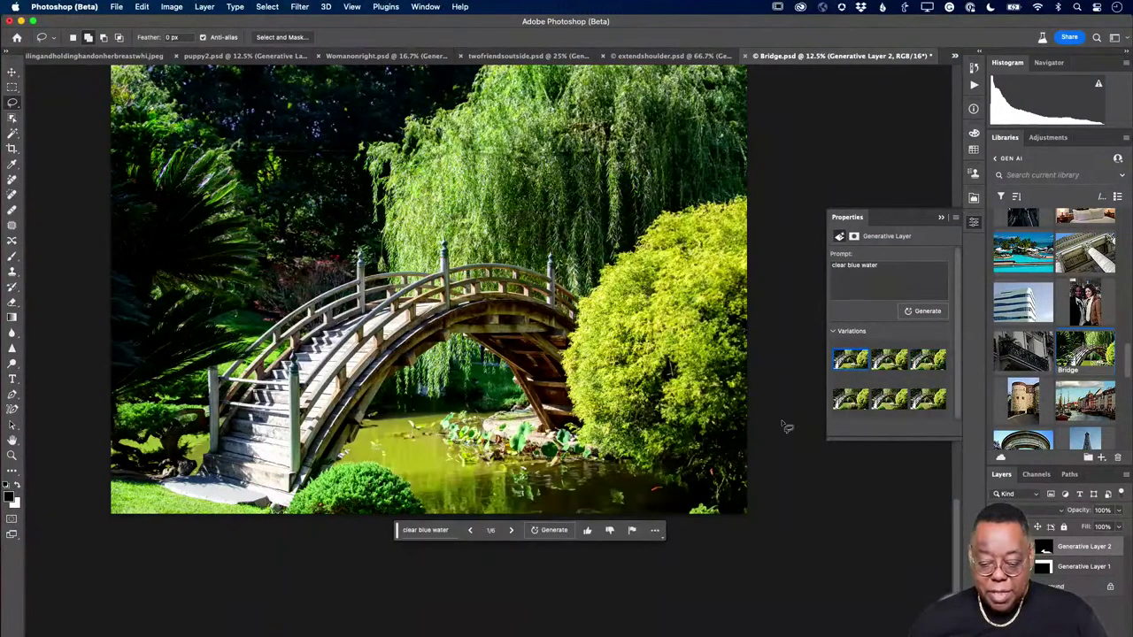
click(890, 359)
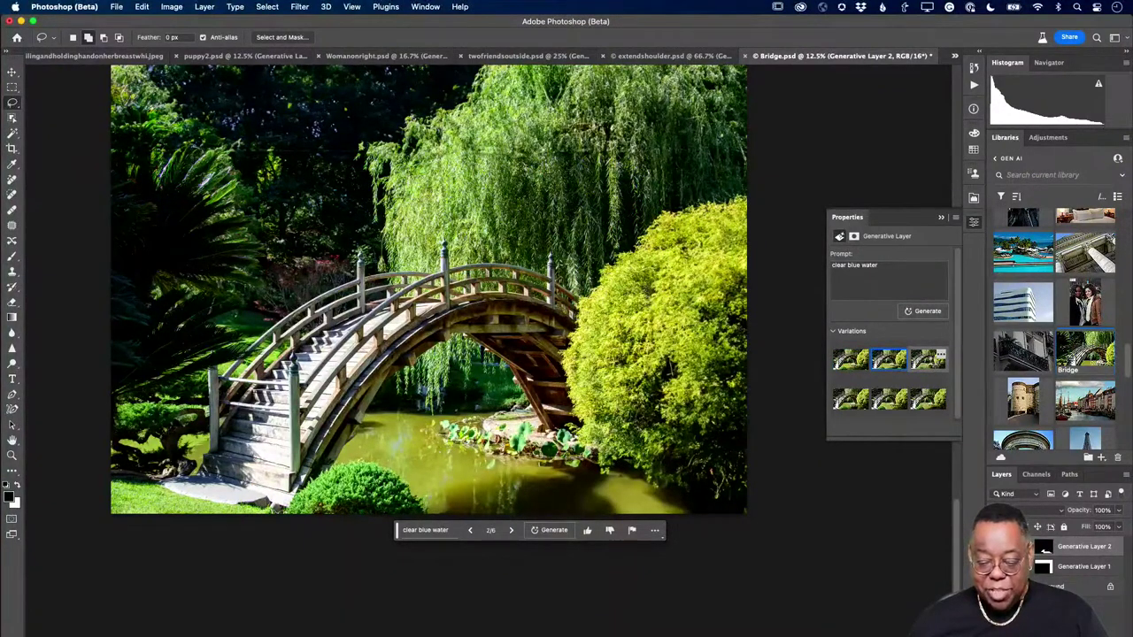
click(931, 361)
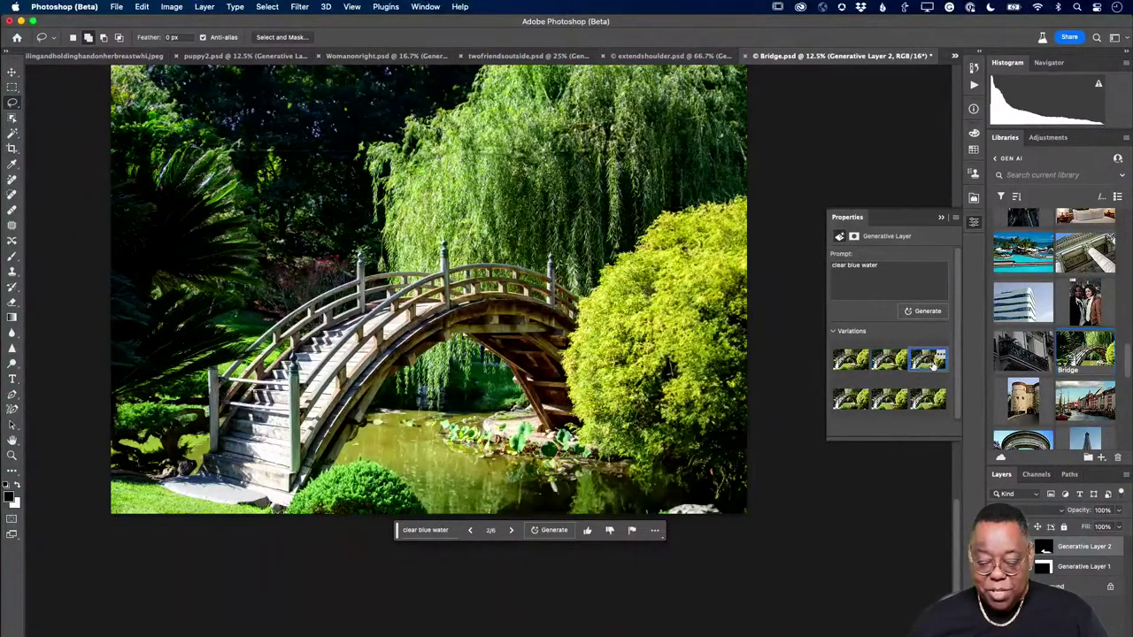
- Shorten the pond layer's prompt to "blue water", generate new variations and preview the second and third
triple_click(848, 266)
click(847, 266)
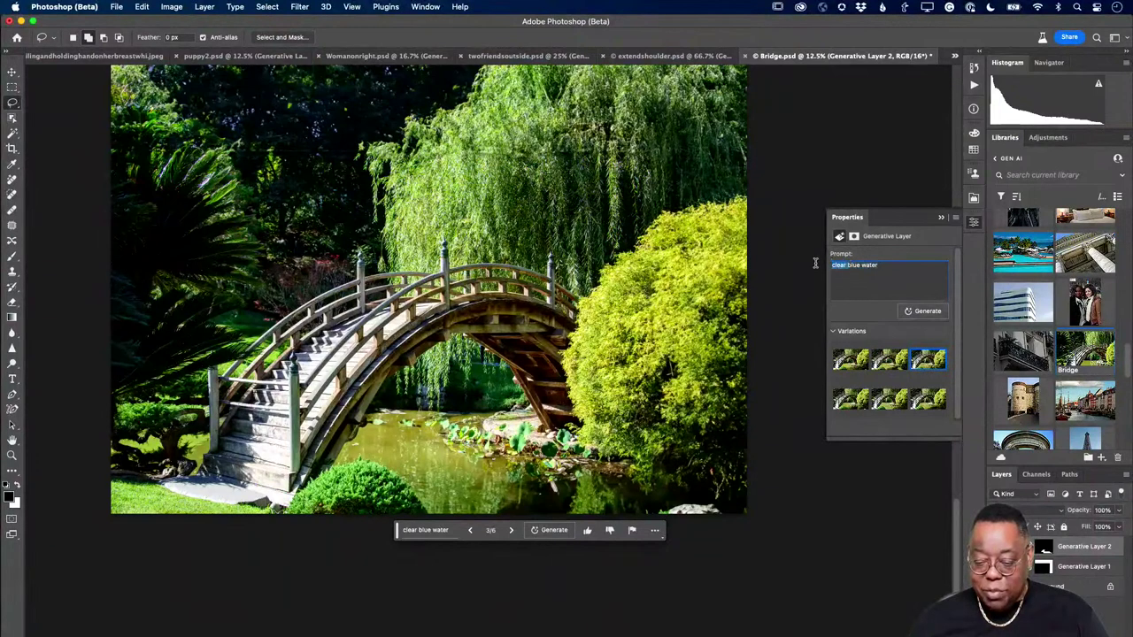
key(BackSpace)
key(BackSpace)
key(BackSpace)
key(BackSpace)
key(BackSpace)
key(BackSpace)
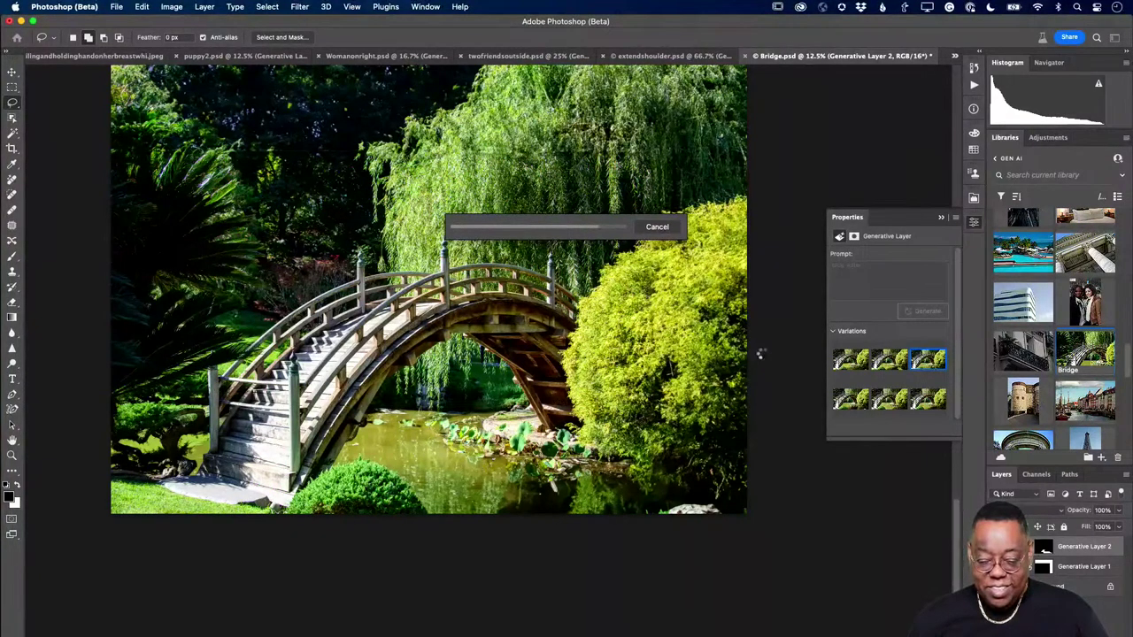
click(892, 367)
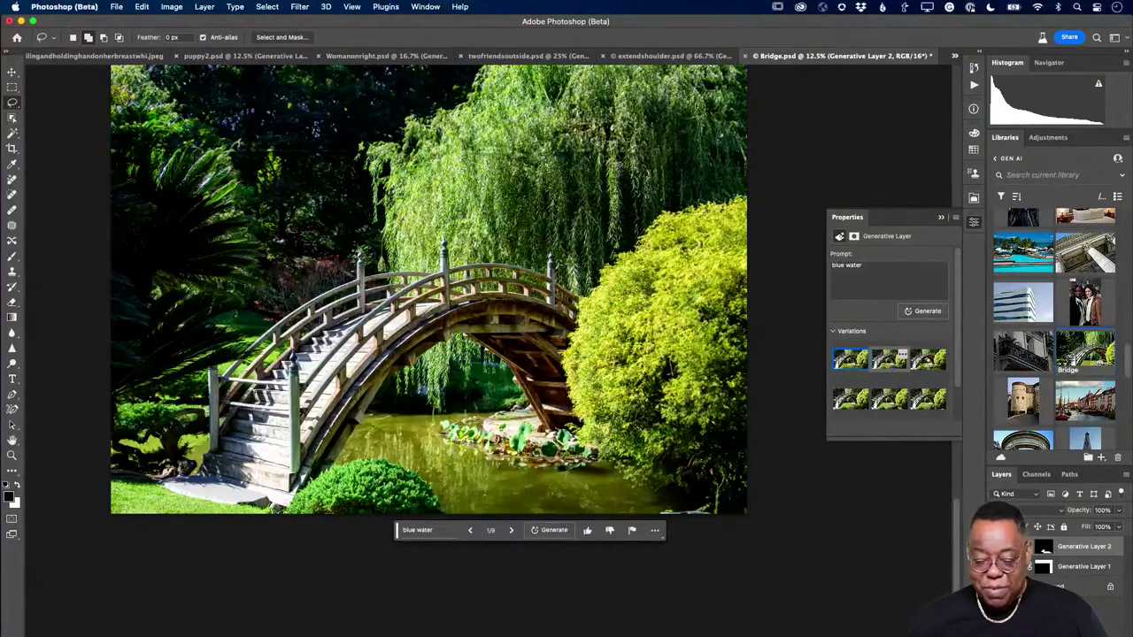
click(929, 361)
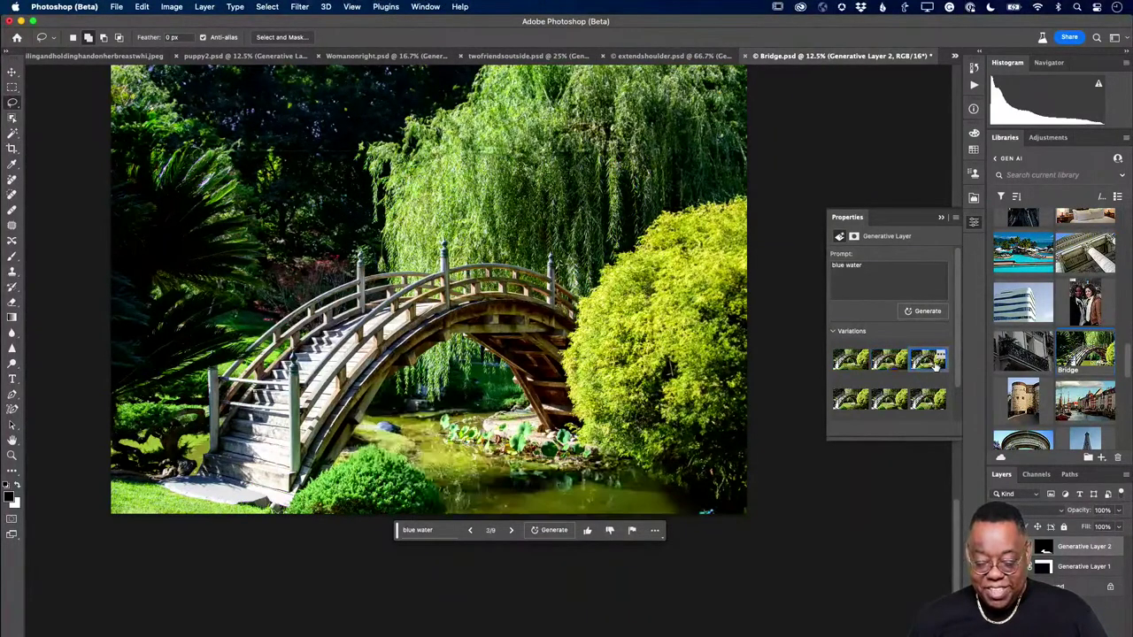
- Generate a second batch of "blue water" variations for the pond and choose the third of the new results
click(920, 312)
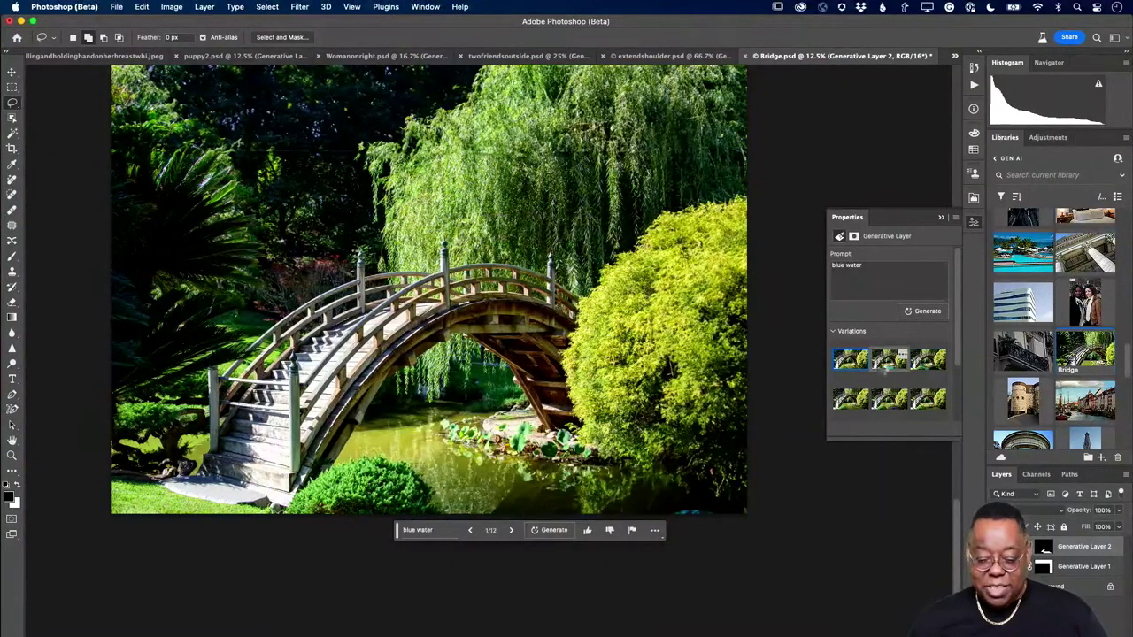
click(884, 366)
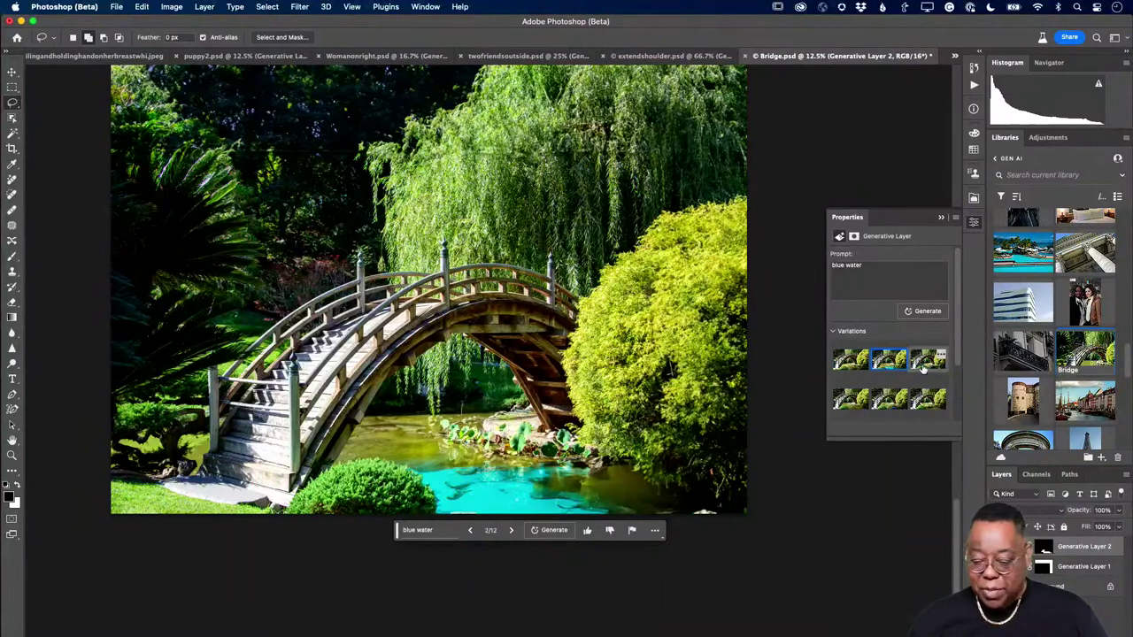
click(917, 370)
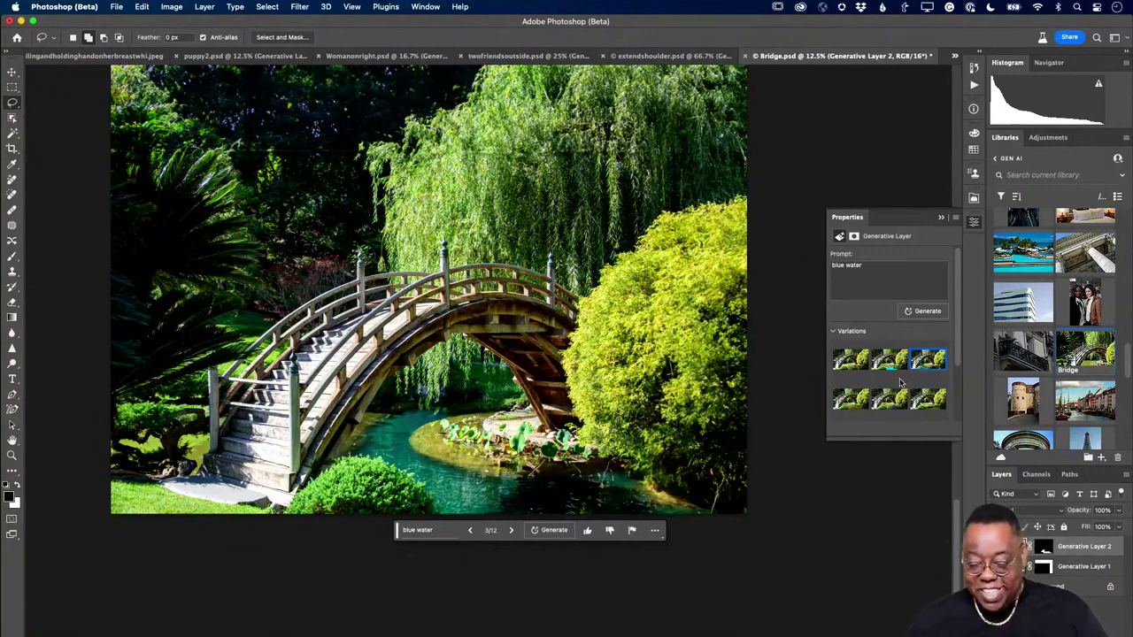
- Generate a further batch of "blue water" variations, compare them with the earlier ones and choose the sixth
click(918, 314)
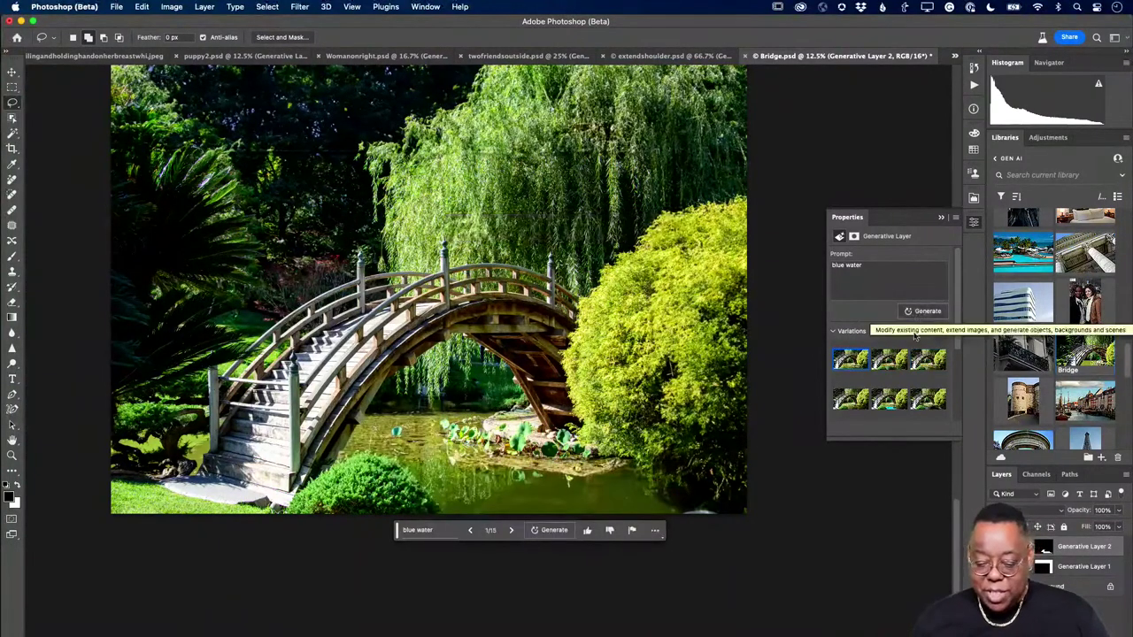
mouse_move(883, 361)
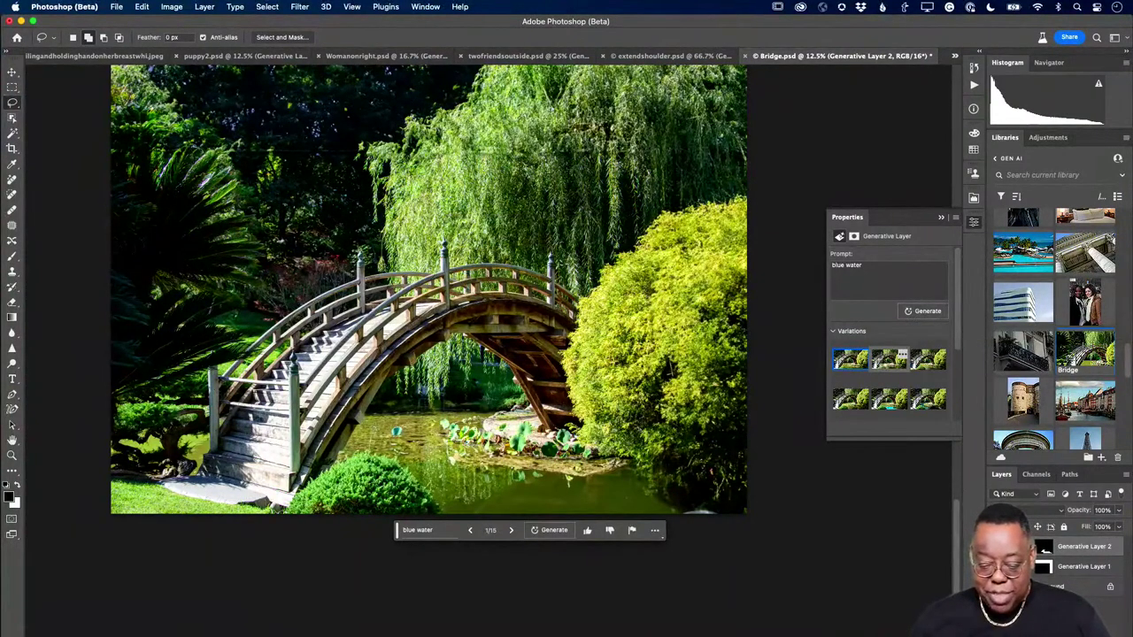
click(886, 360)
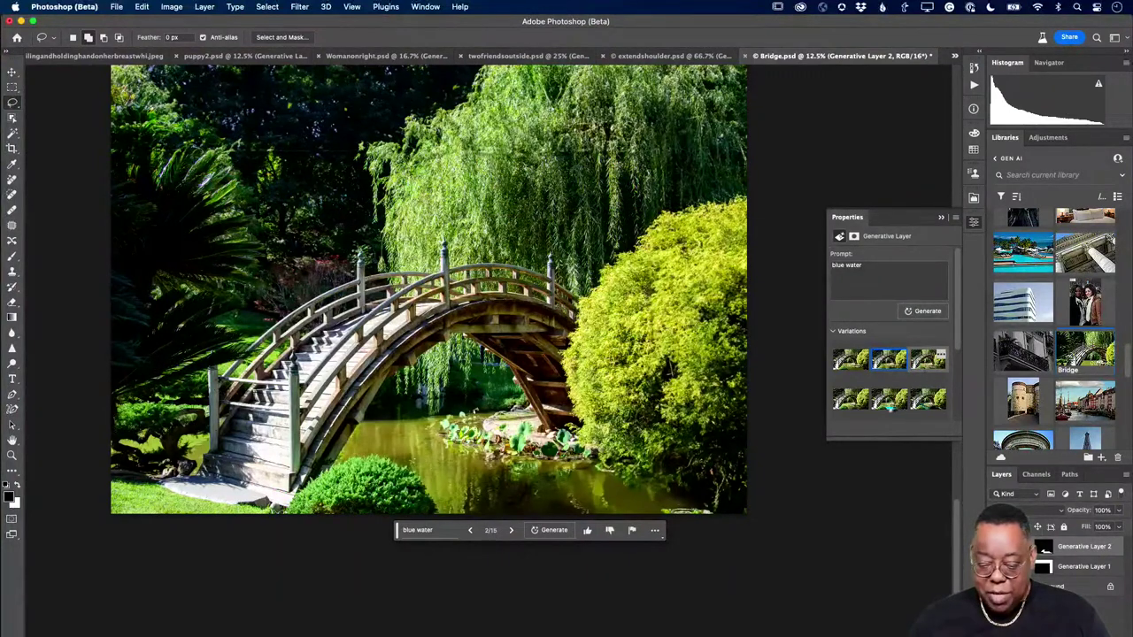
click(890, 405)
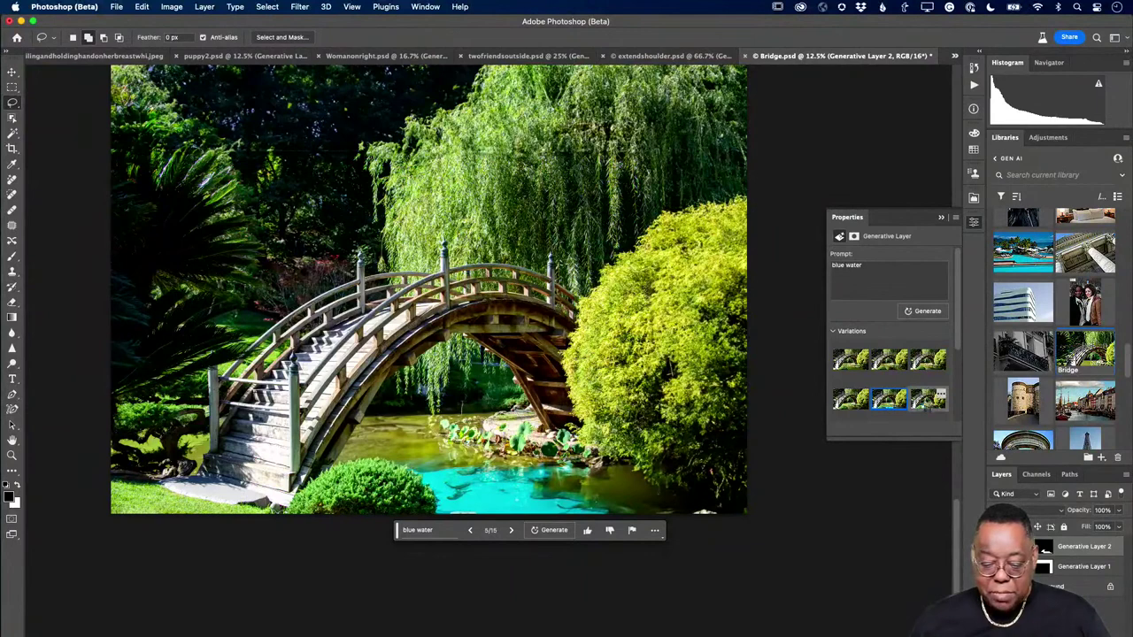
click(928, 405)
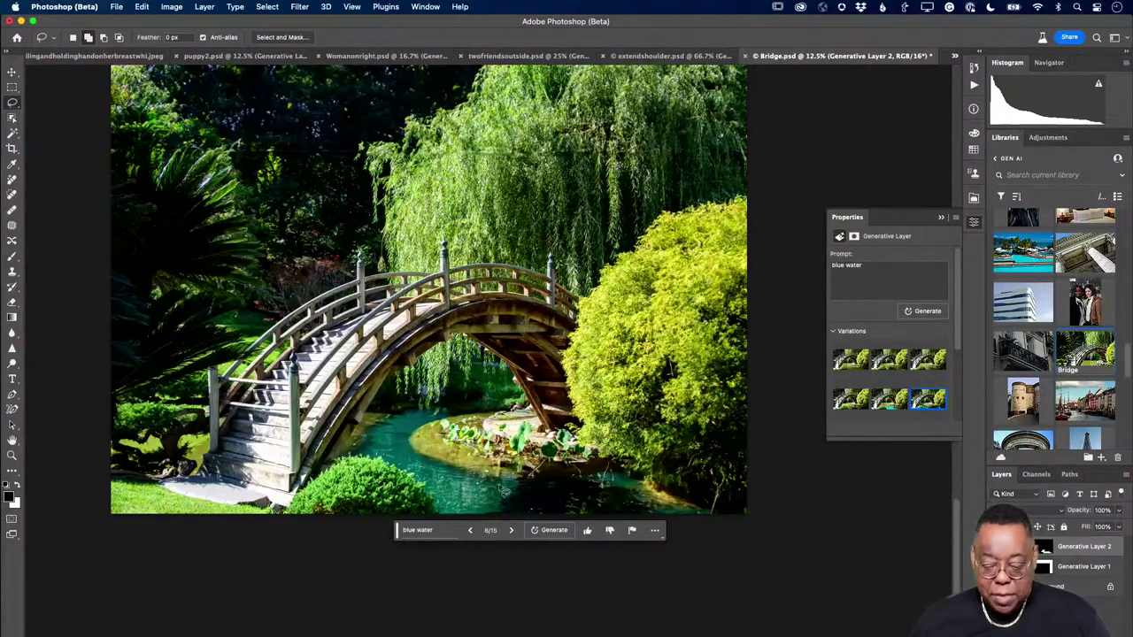
- Lasso a small area of open pond water beside the round green bush and generate a "row boat" there with Generative Fill
mouse_move(503, 492)
mouse_down()
mouse_move(442, 476)
mouse_move(456, 513)
mouse_move(485, 521)
mouse_move(506, 493)
mouse_up()
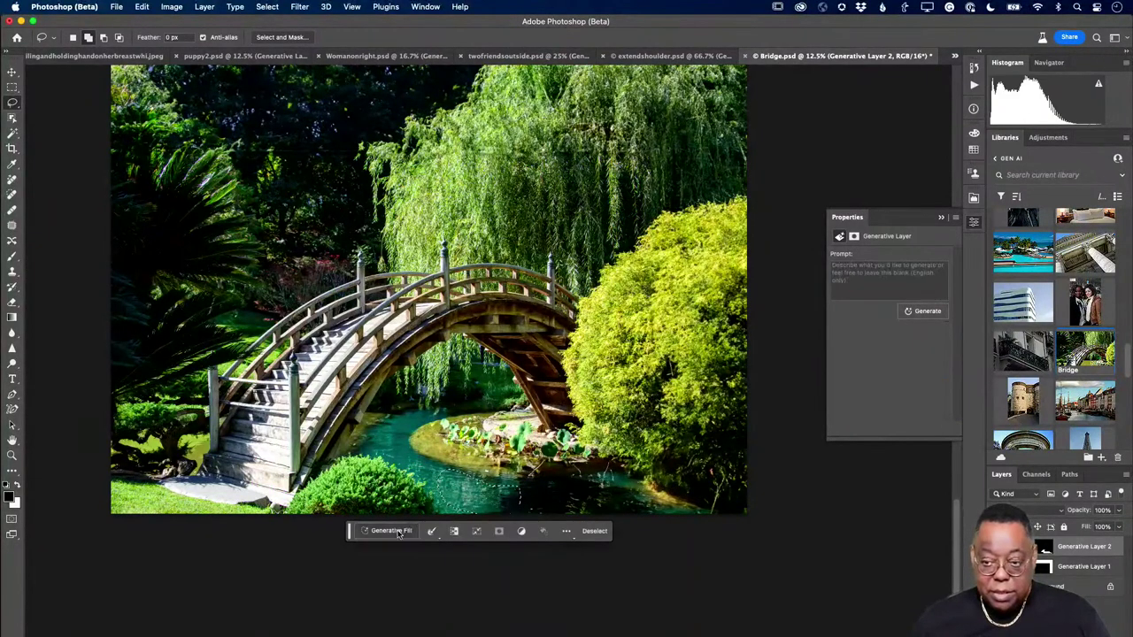
click(390, 531)
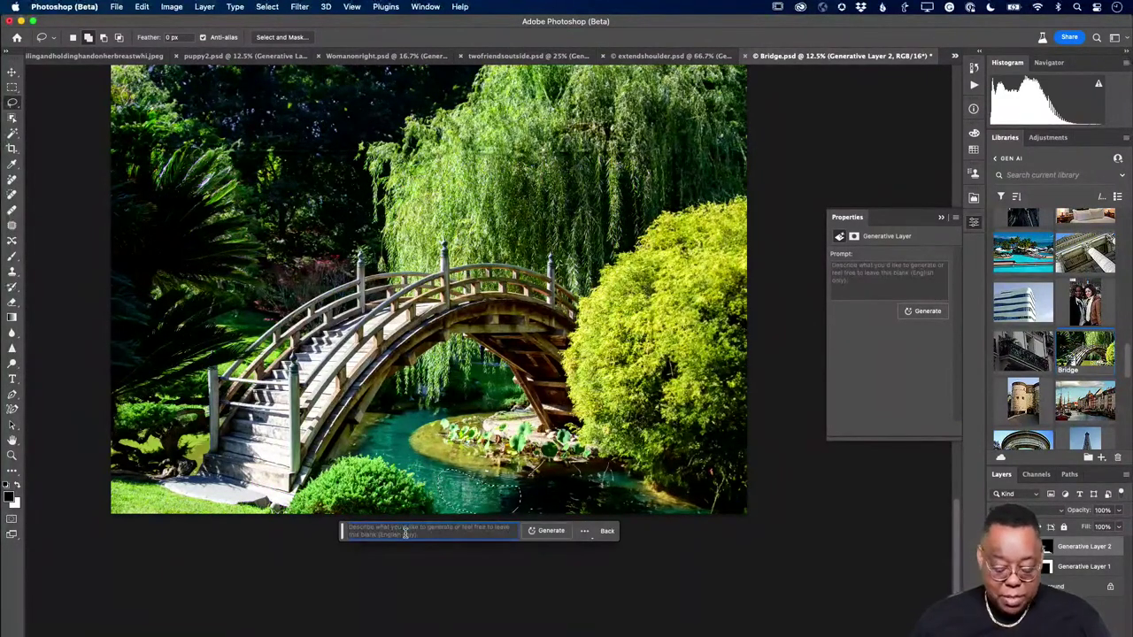
text(row boat)
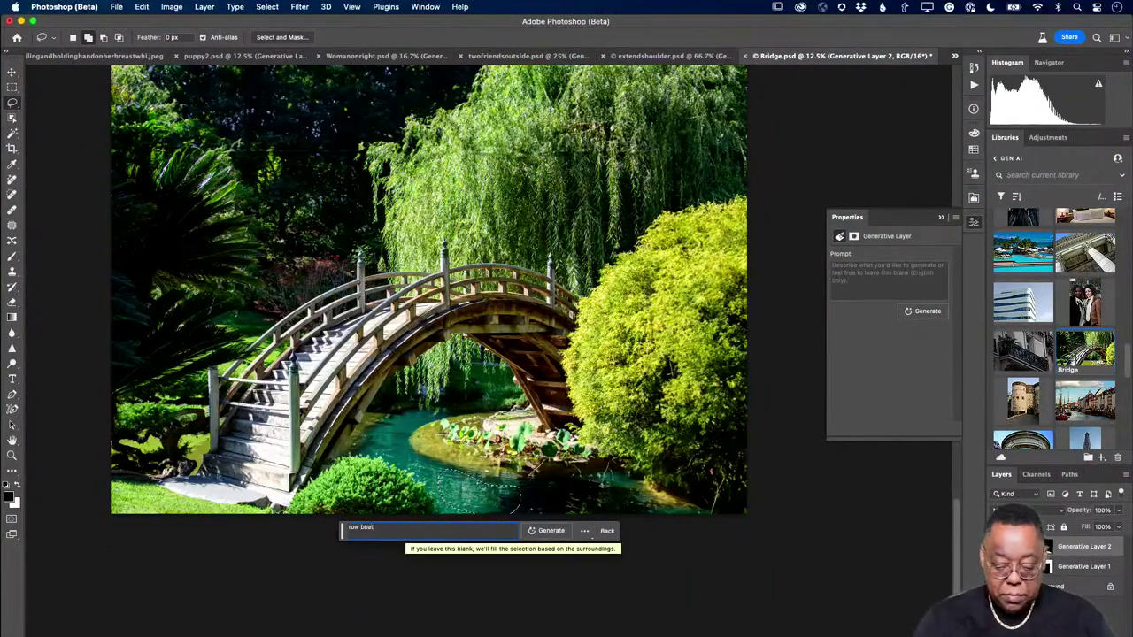
click(550, 531)
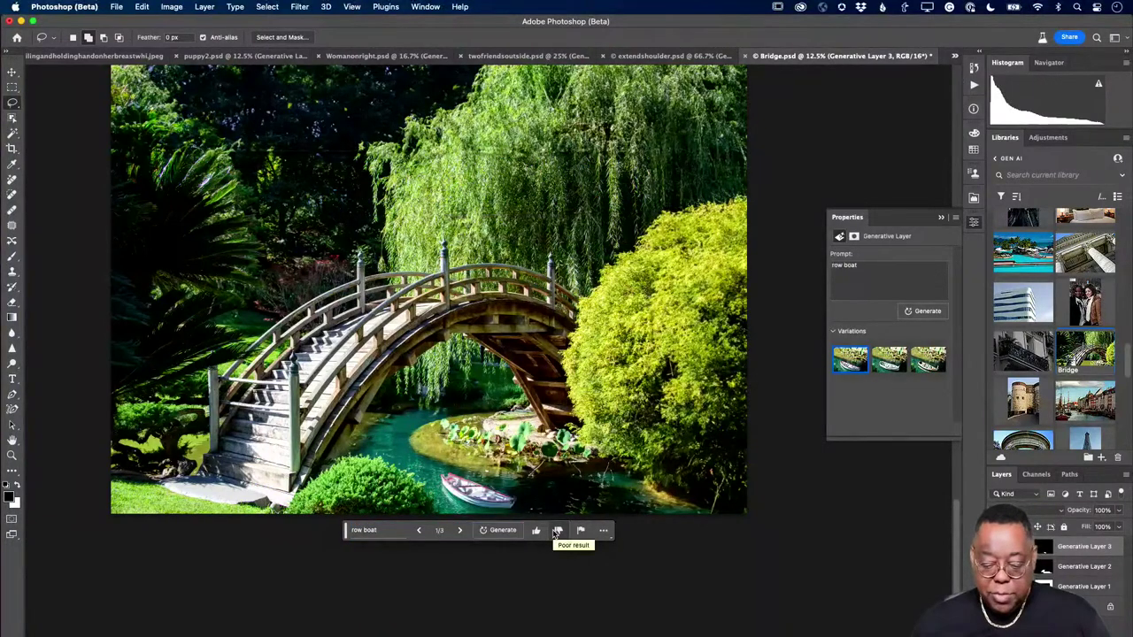
key(z)
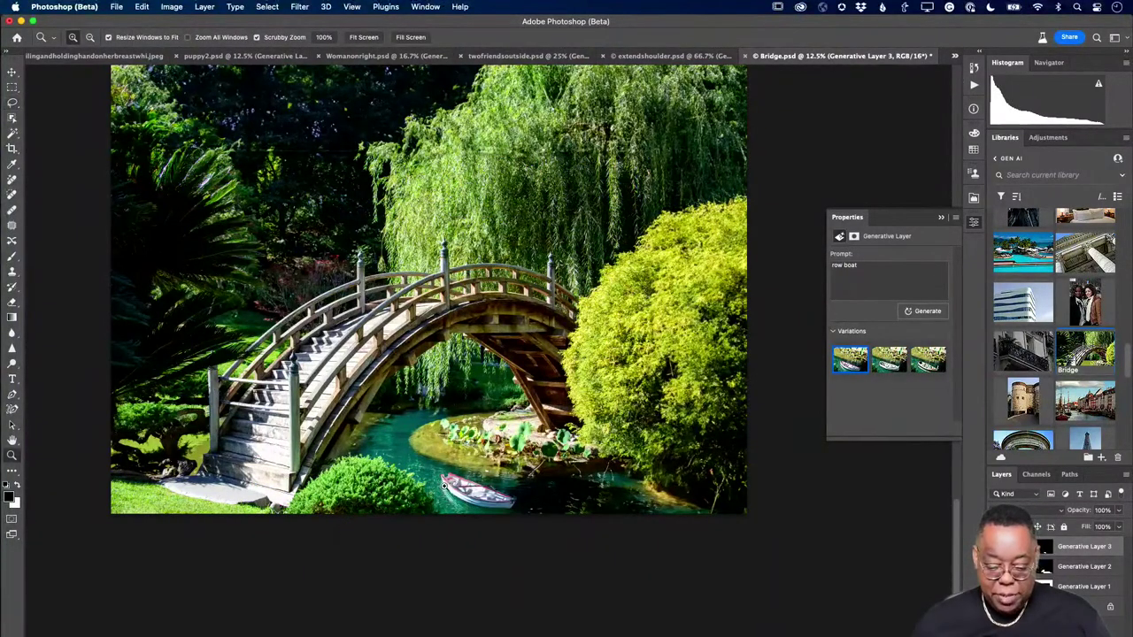
drag(478, 511, 505, 559)
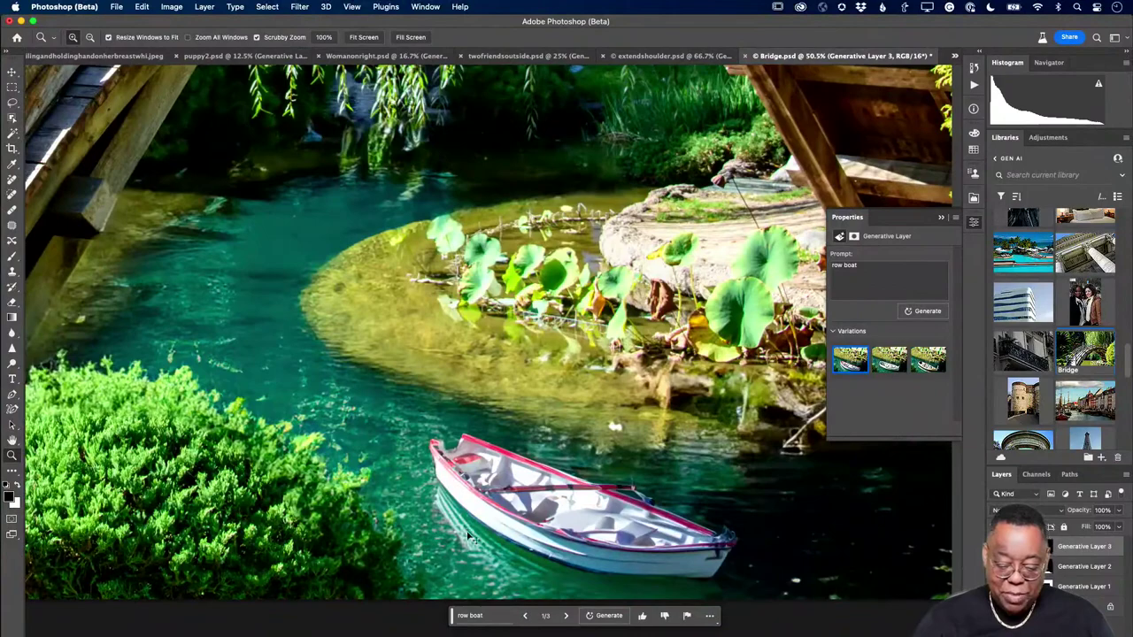
key(super+minus)
key(super+minus)
key(super+minus)
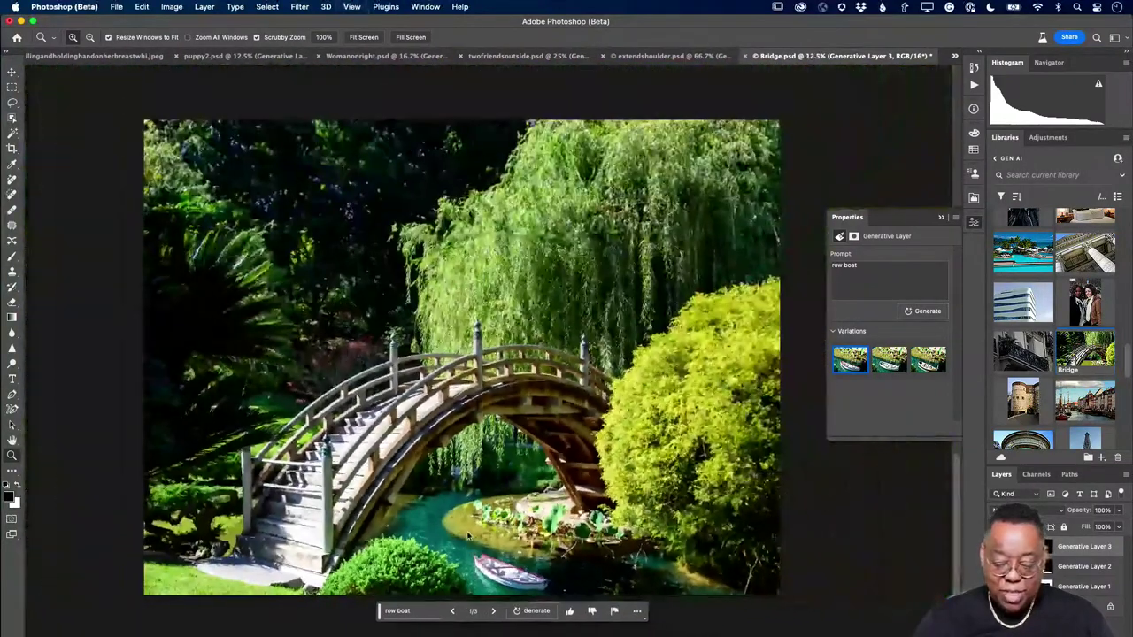
- Select a tall rectangle over the palm and the foot of the bridge and generate a "giraffe" there with Generative Fill
click(12, 87)
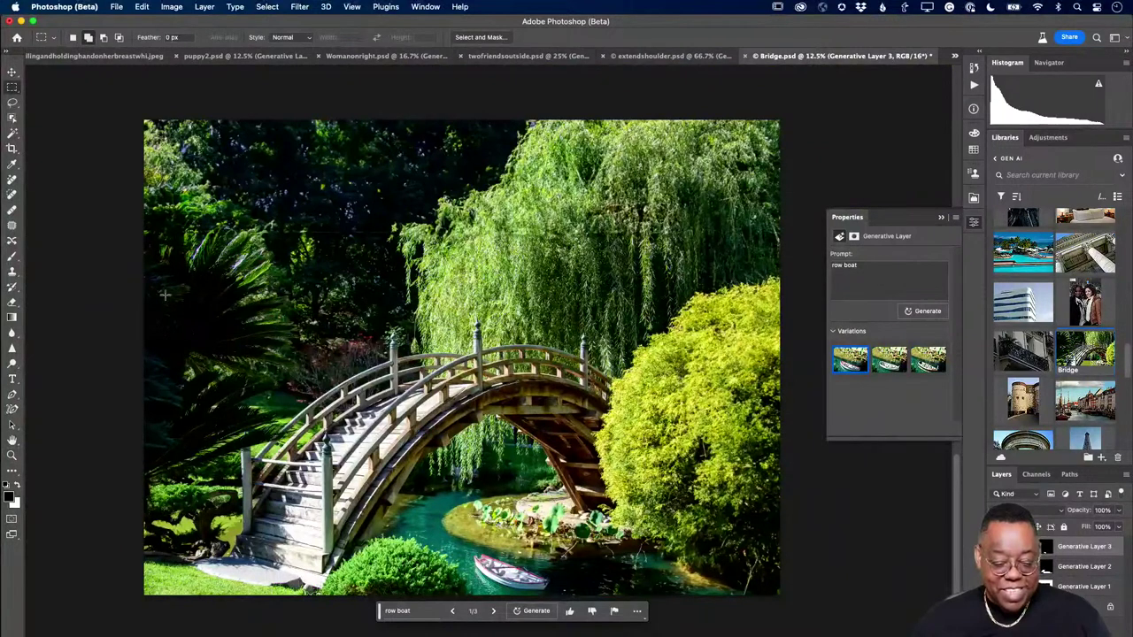
drag(167, 258, 179, 274)
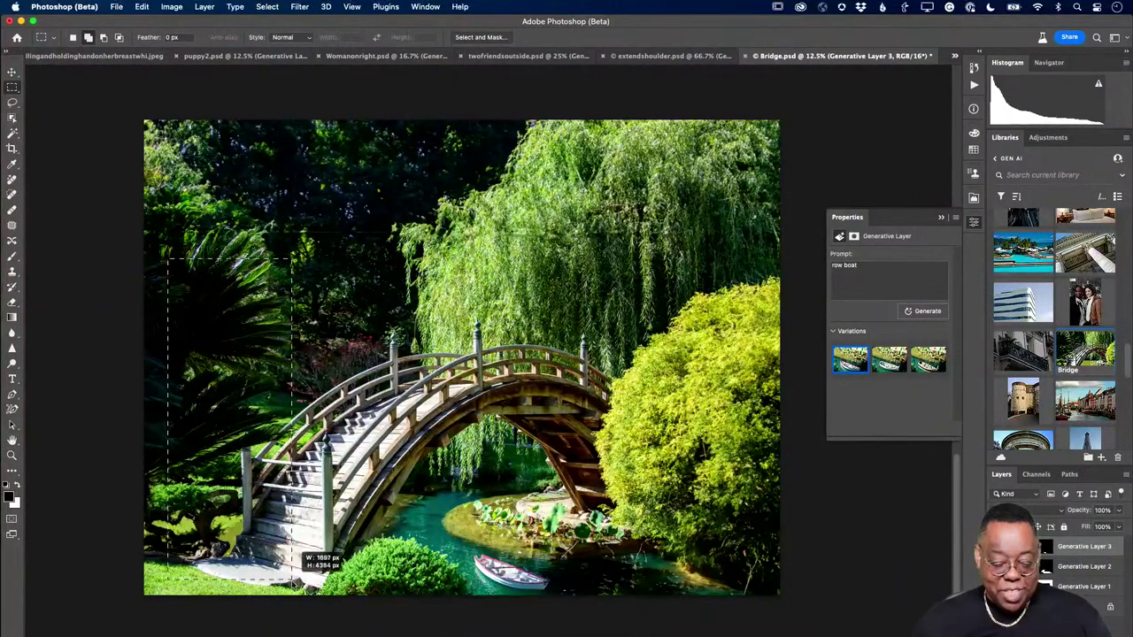
drag(293, 584, 302, 580)
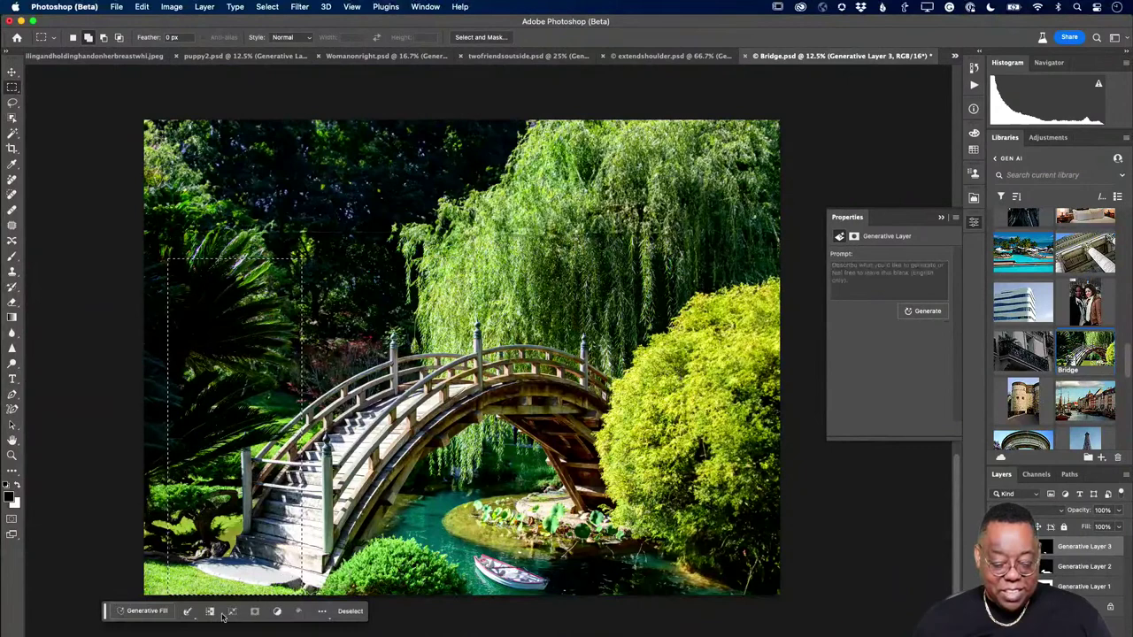
click(147, 611)
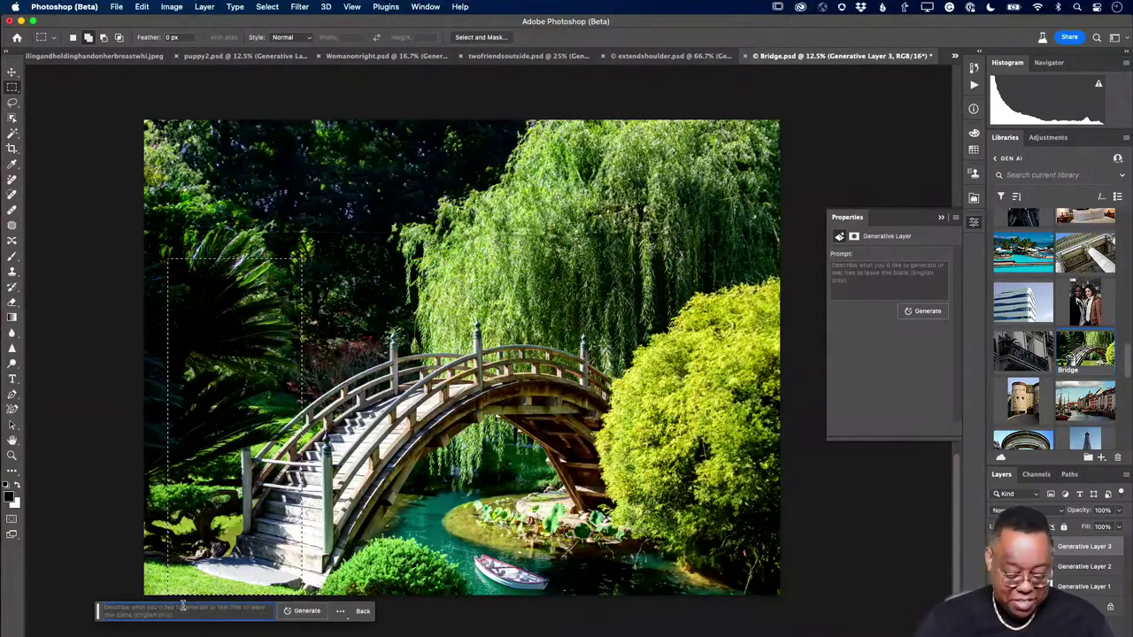
text(giraff)
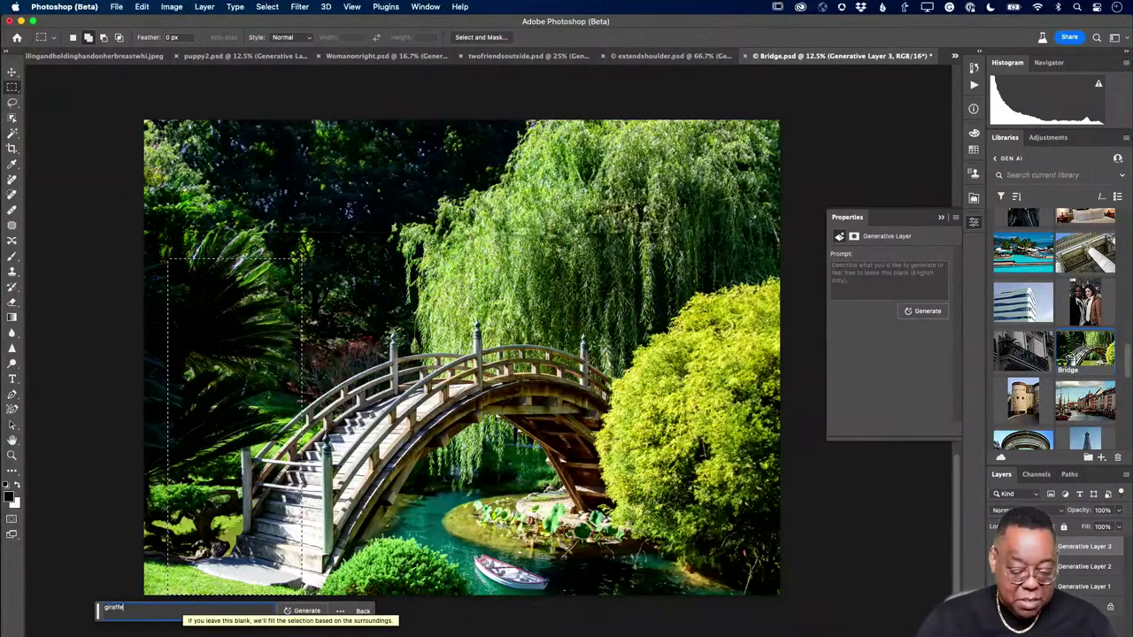
text(e)
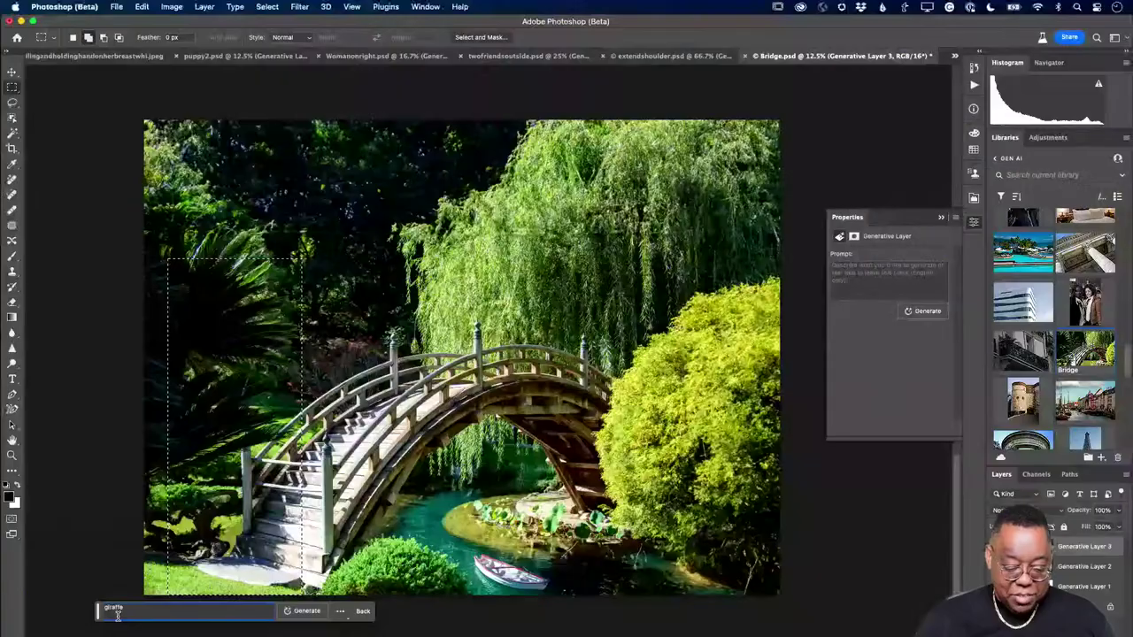
click(301, 612)
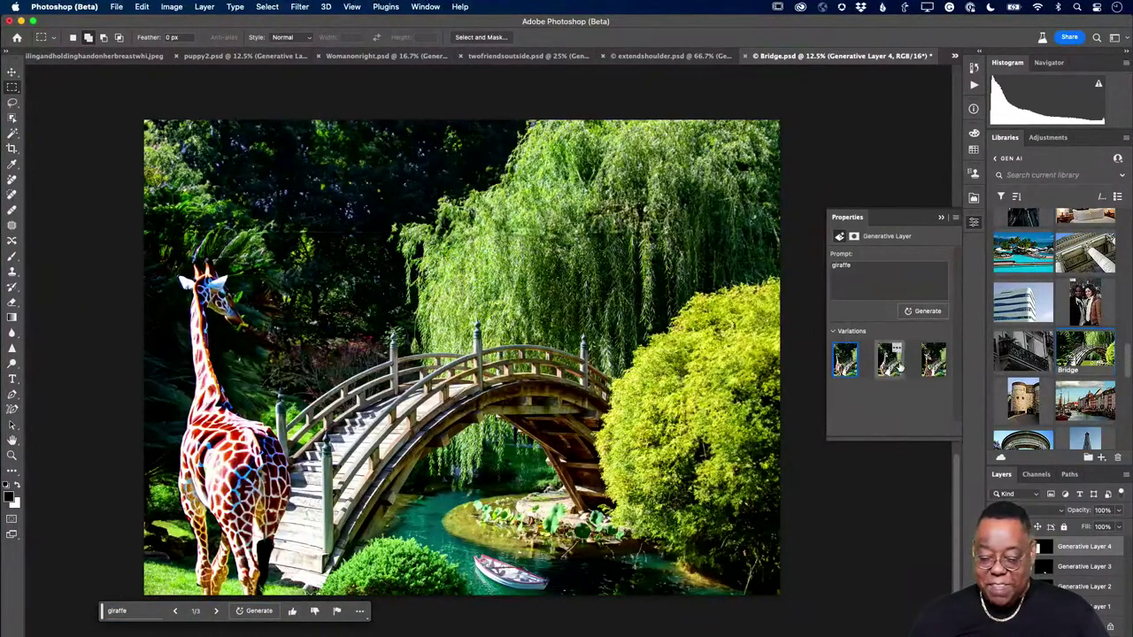
- Compare the second and third giraffe variations and choose the second
click(896, 364)
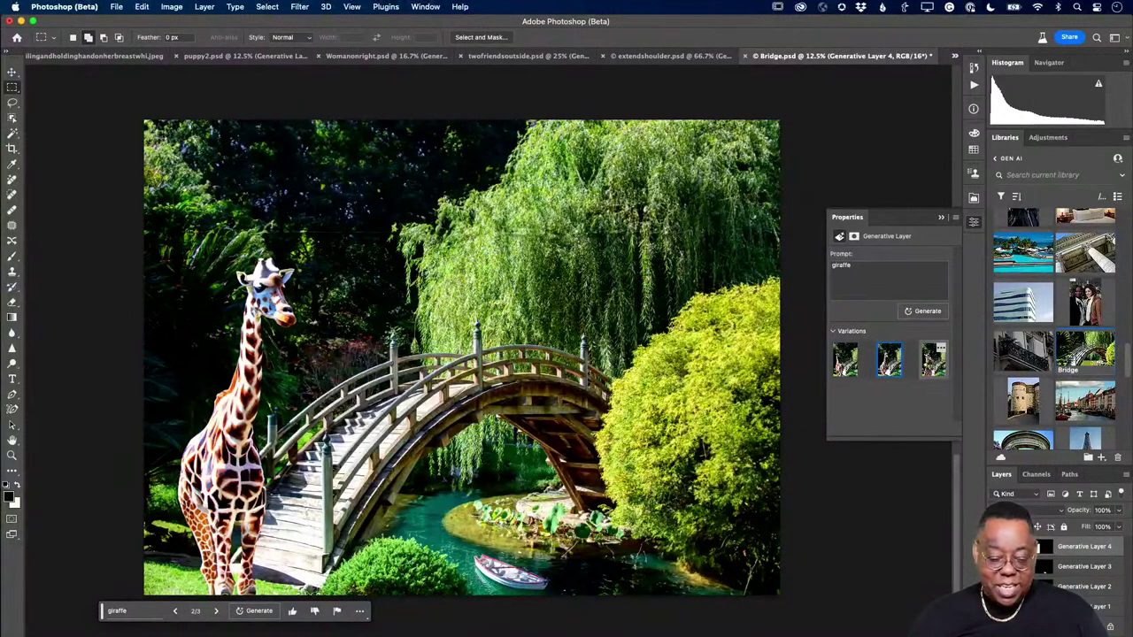
click(929, 367)
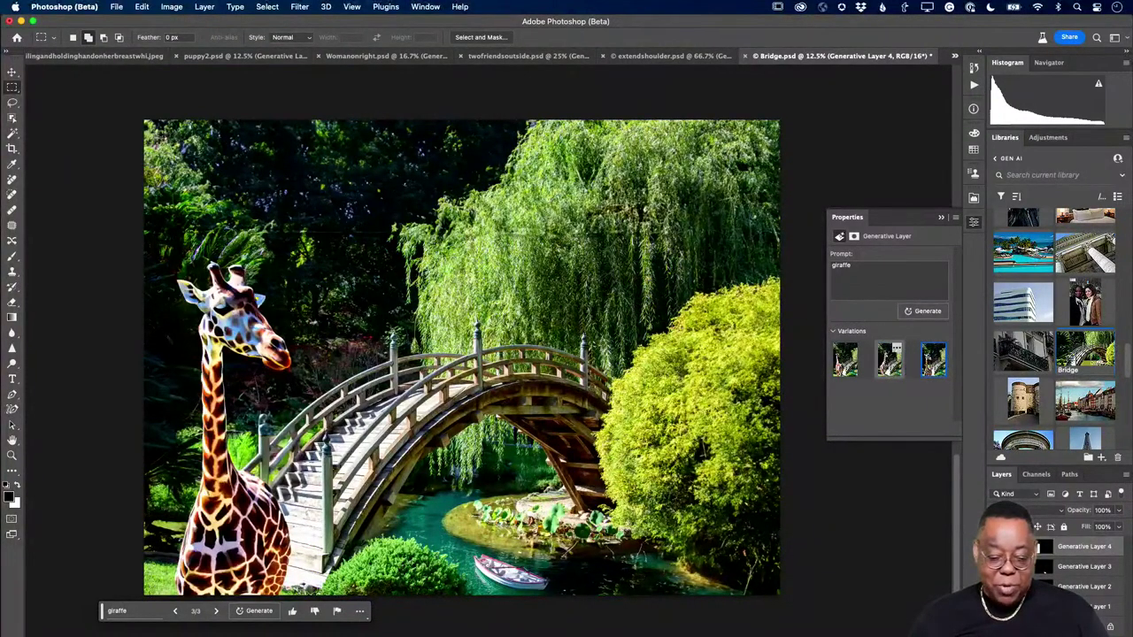
click(890, 359)
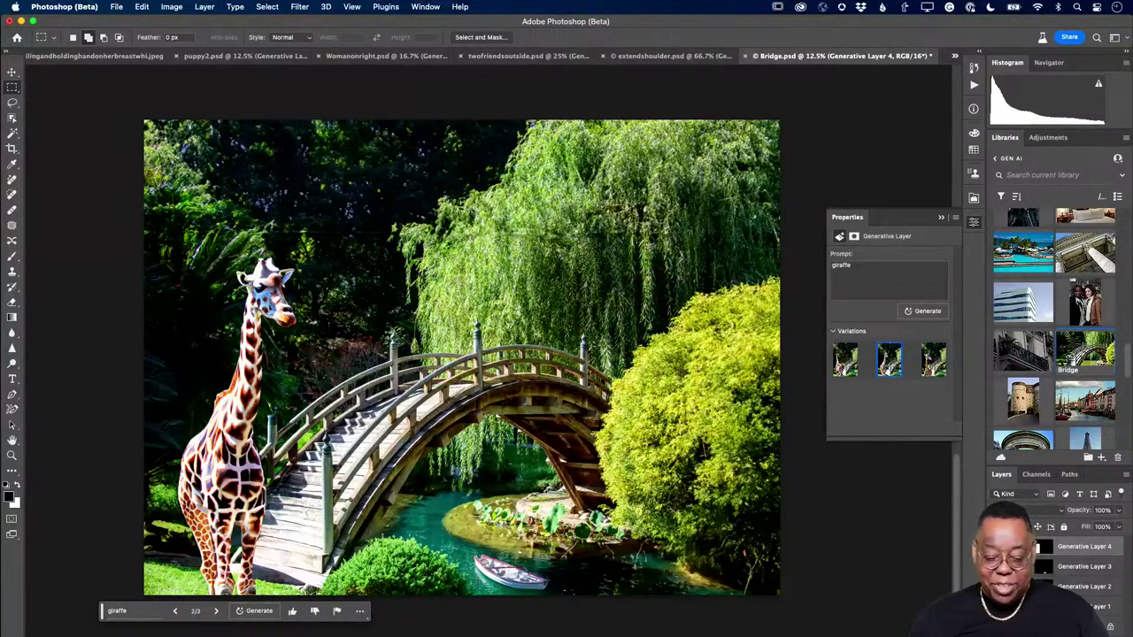
scroll(257, 470, down, 5)
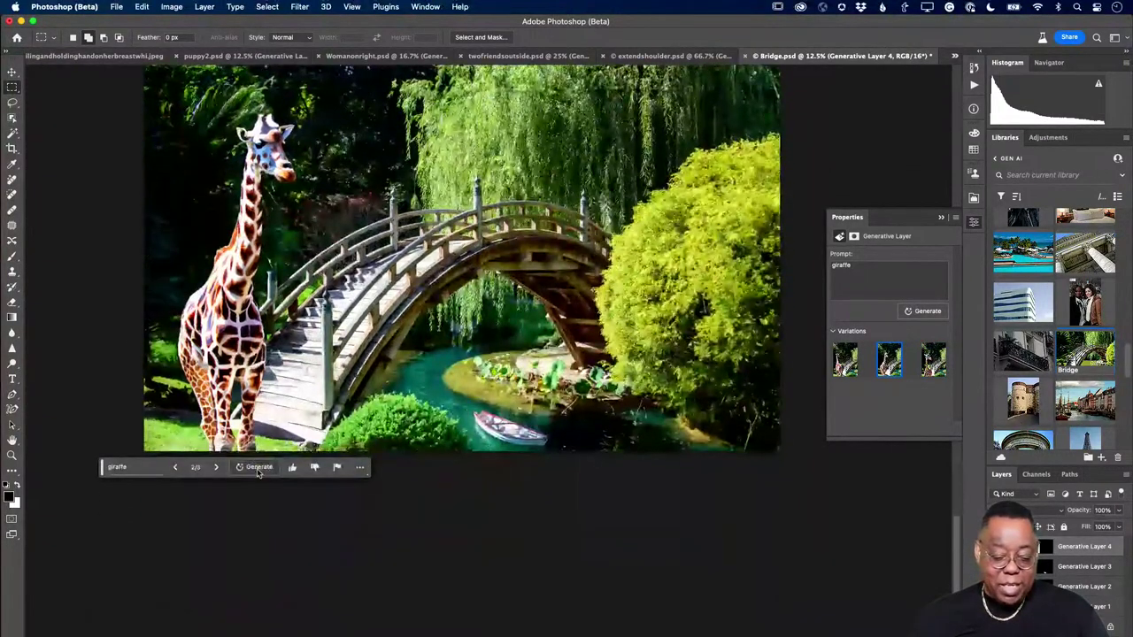
scroll(258, 470, up, 6)
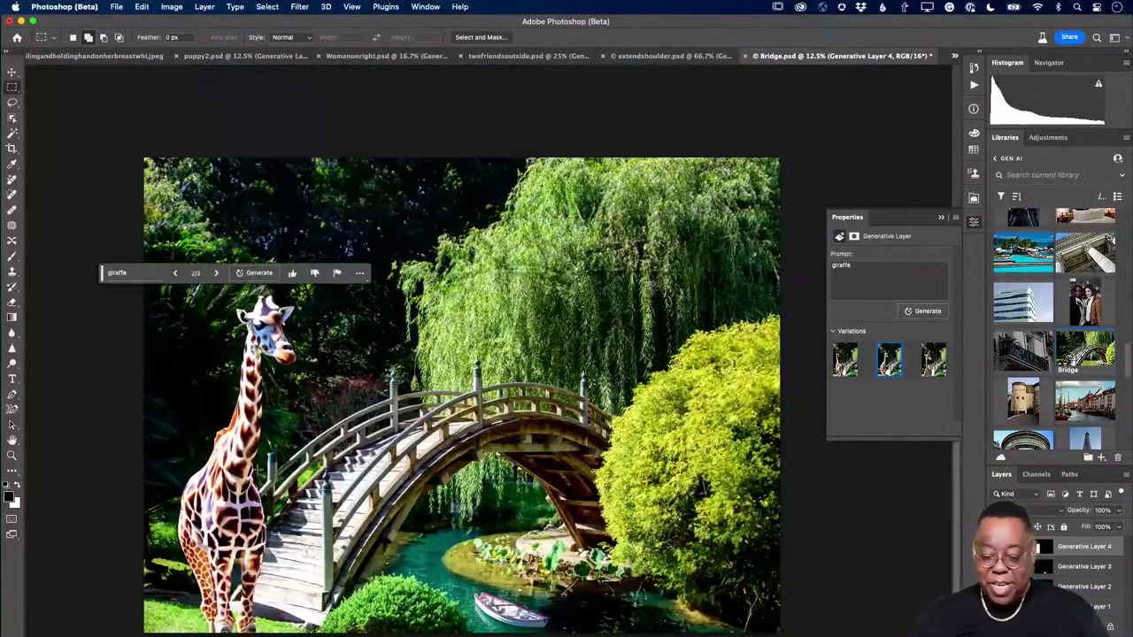
scroll(258, 470, down, 3)
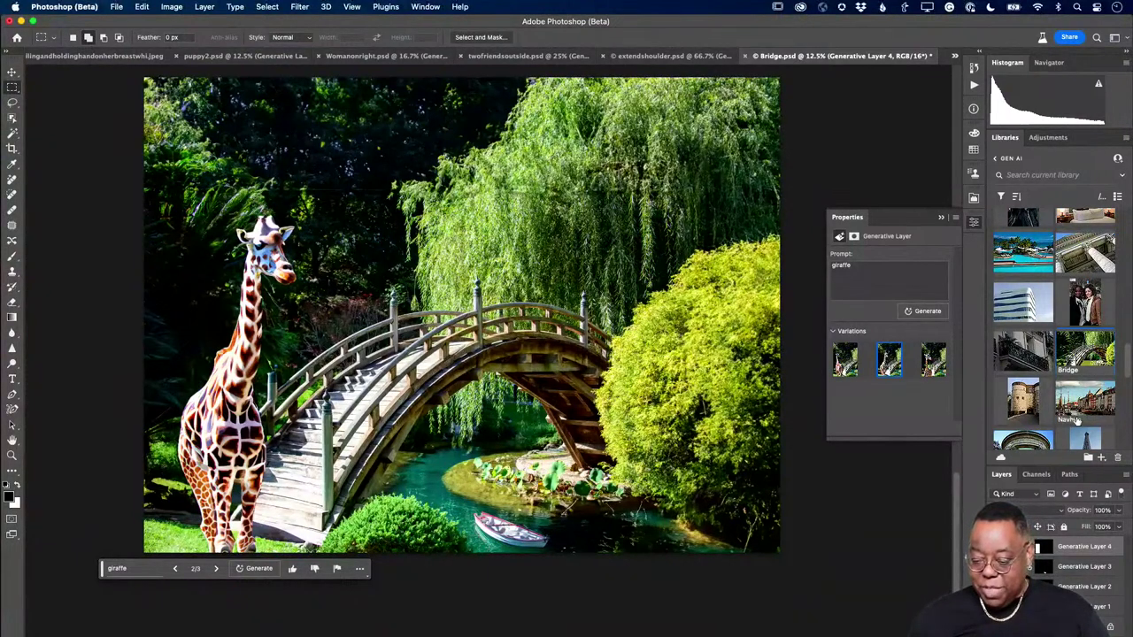
- Browse the GEN AI library and open the Iceland waterfall photo with tourists
scroll(1077, 423, down, 5)
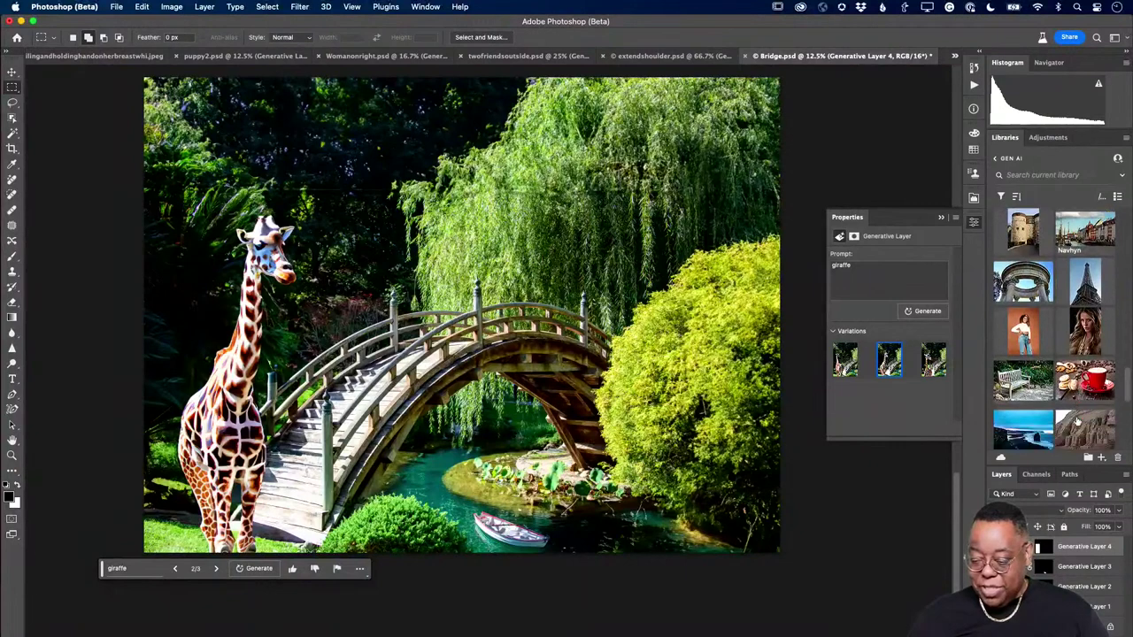
scroll(1076, 422, down, 5)
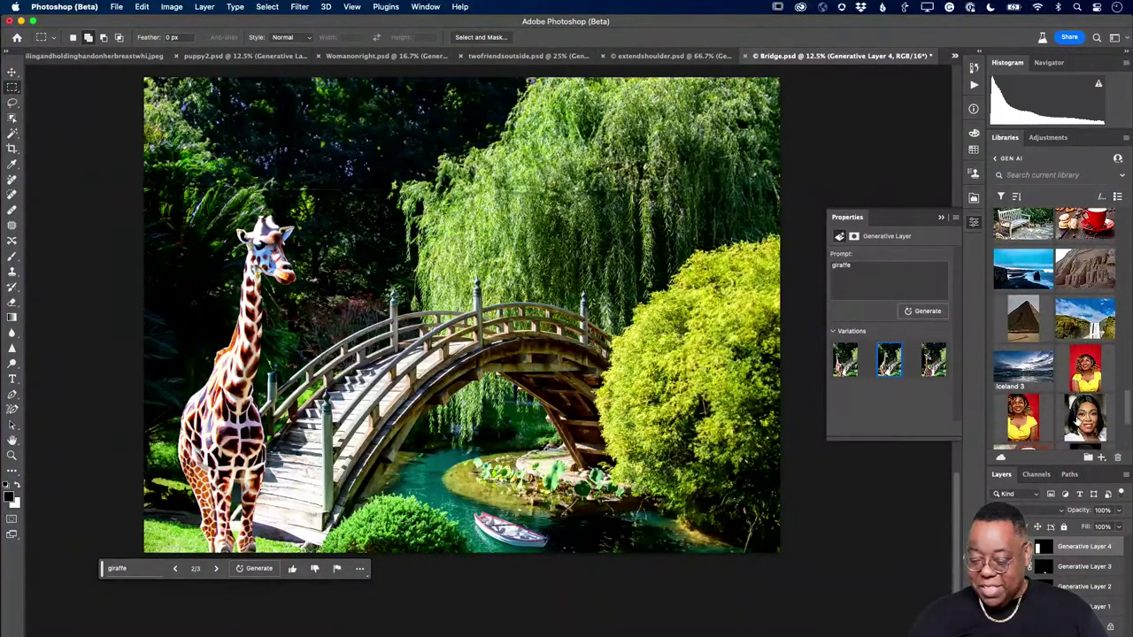
scroll(1076, 421, down, 5)
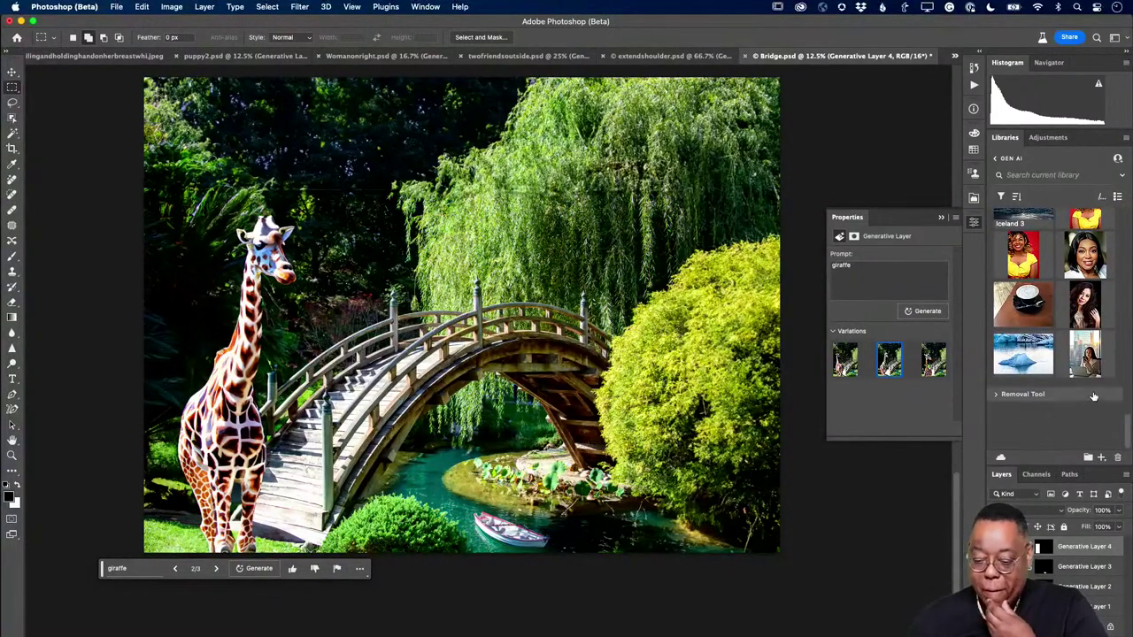
scroll(1081, 357, up, 10)
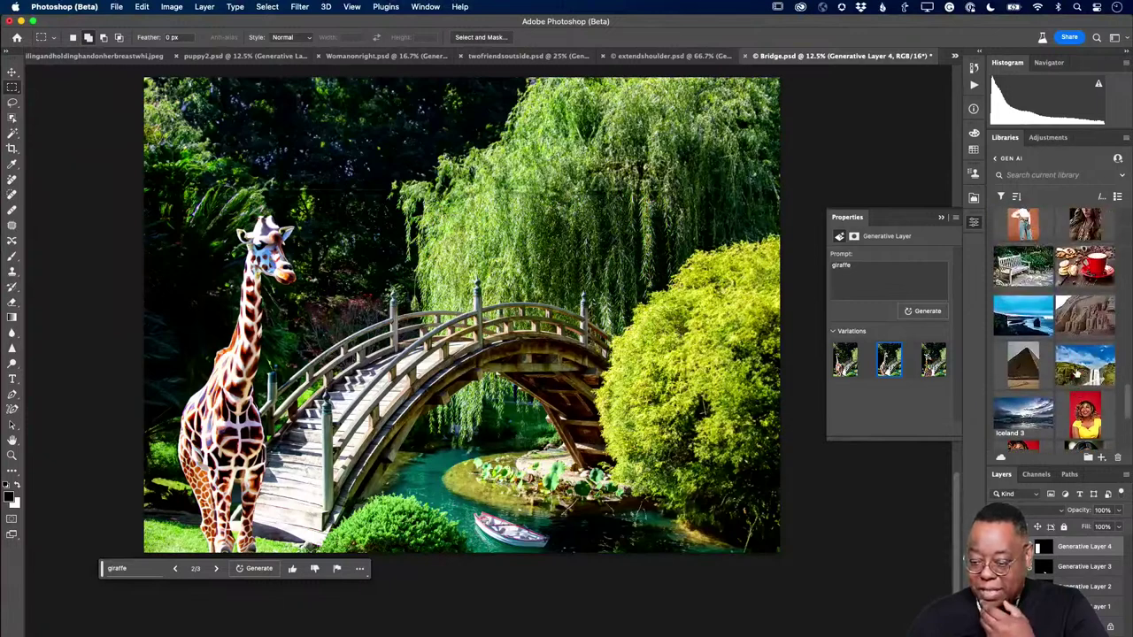
scroll(1081, 357, up, 10)
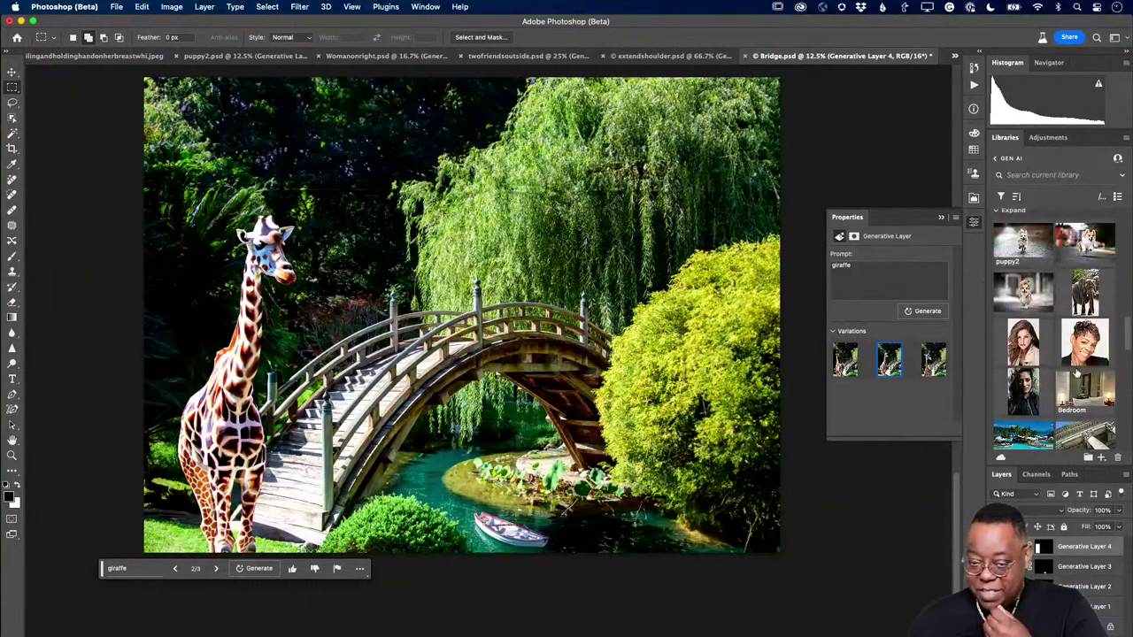
scroll(1053, 336, up, 5)
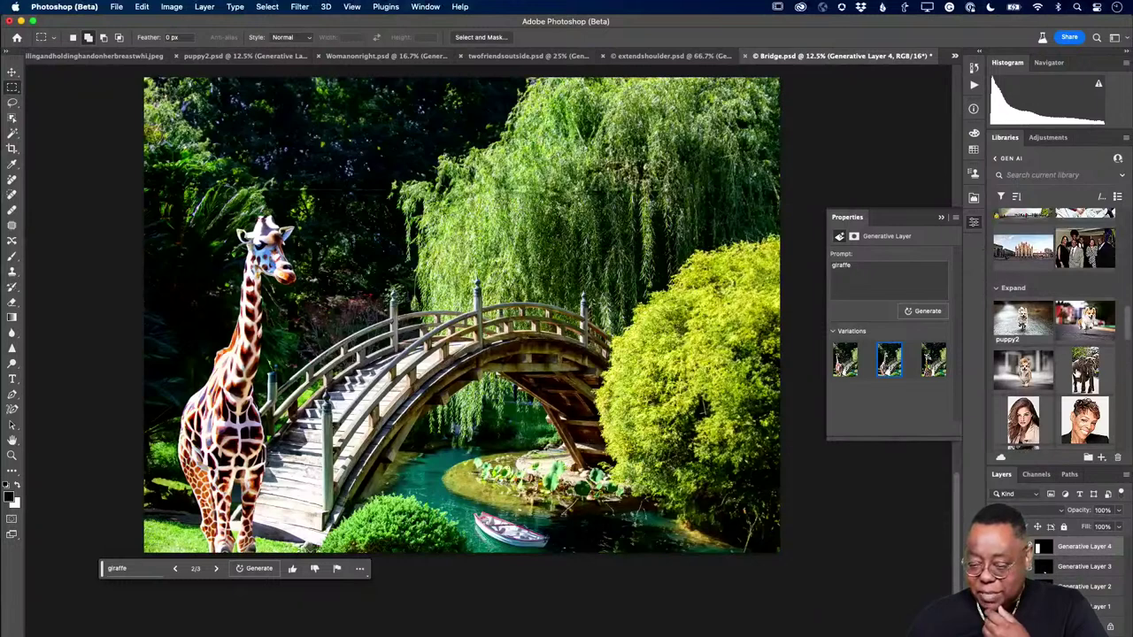
scroll(1059, 386, up, 8)
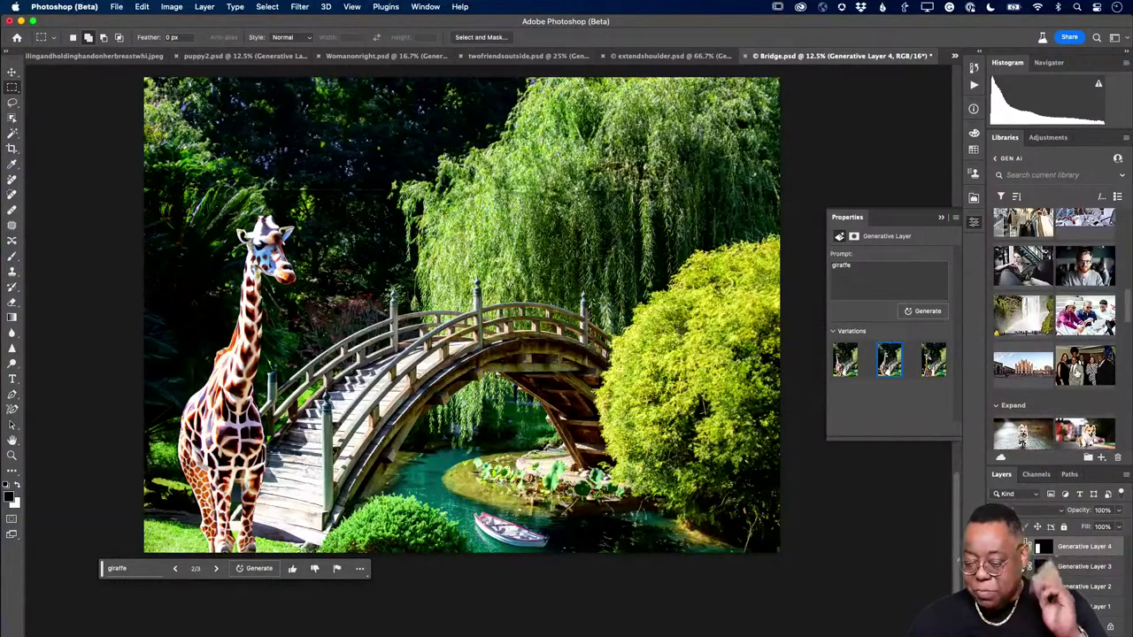
scroll(1060, 385, up, 2)
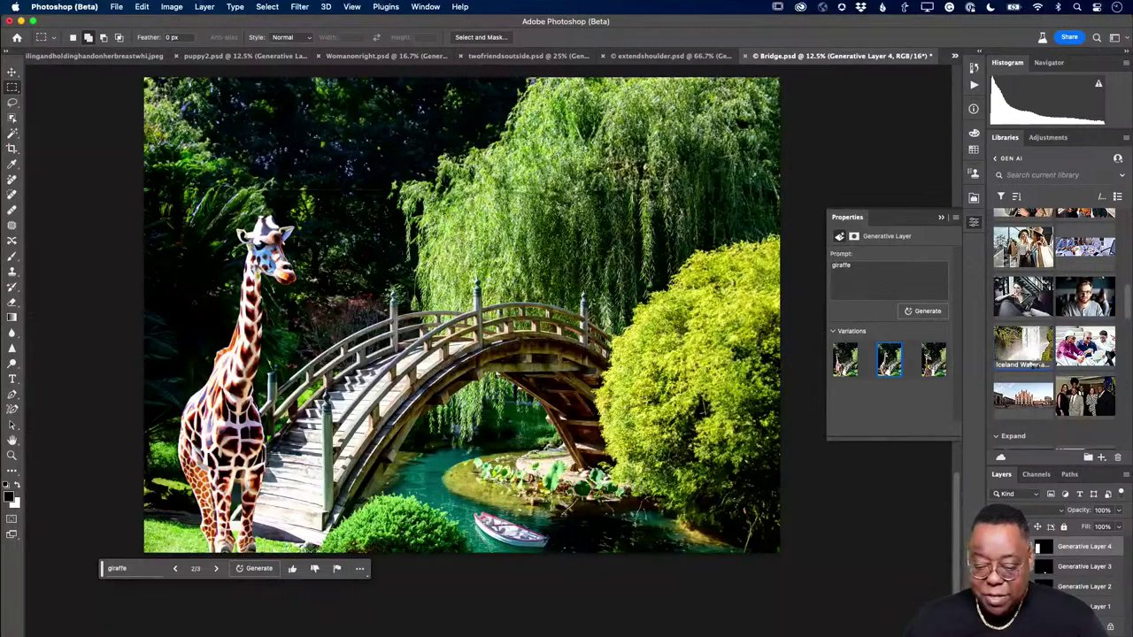
double_click(1013, 363)
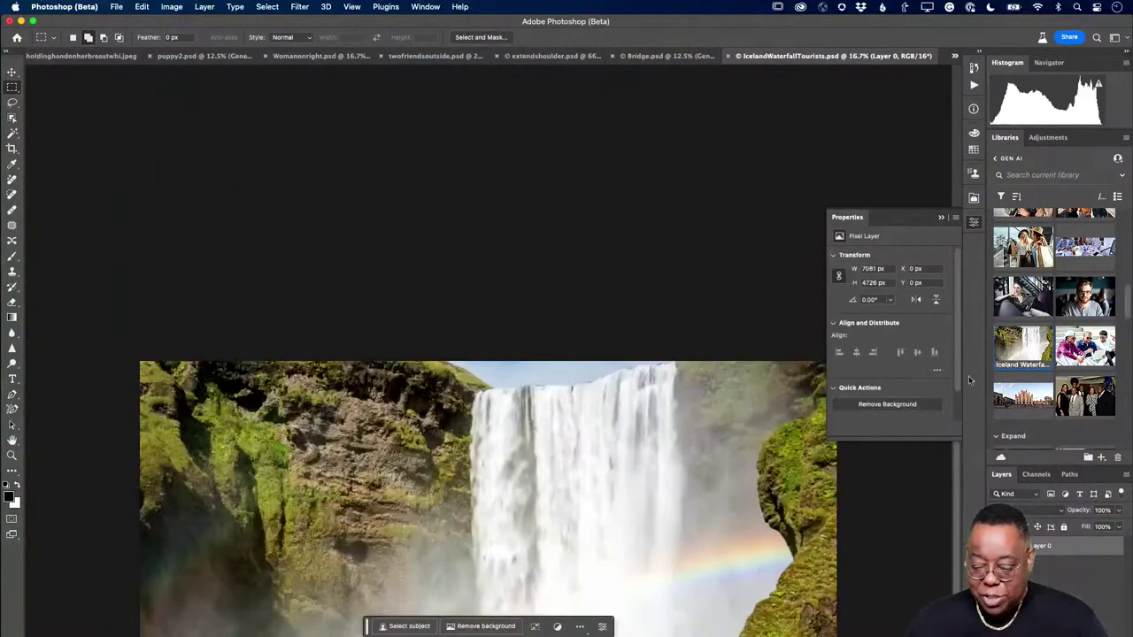
- Lasso all the tourists along the foot of the waterfall as one combined selection and remove them with an empty-prompt Generative Fill
scroll(626, 453, up, 5)
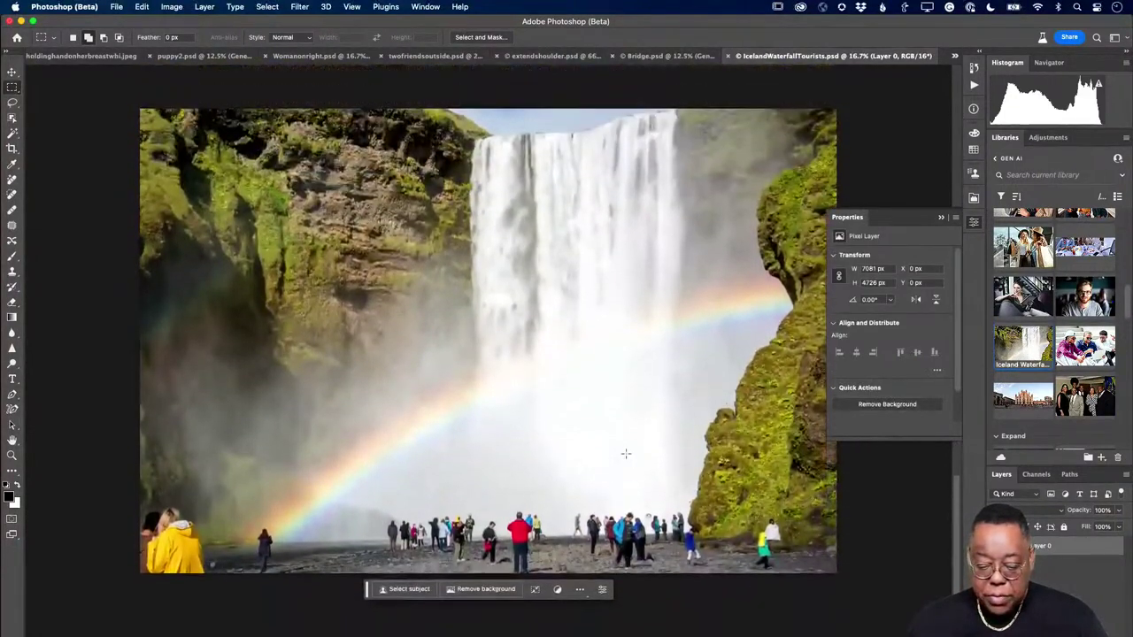
scroll(625, 453, right, 5)
scroll(625, 453, down, 2)
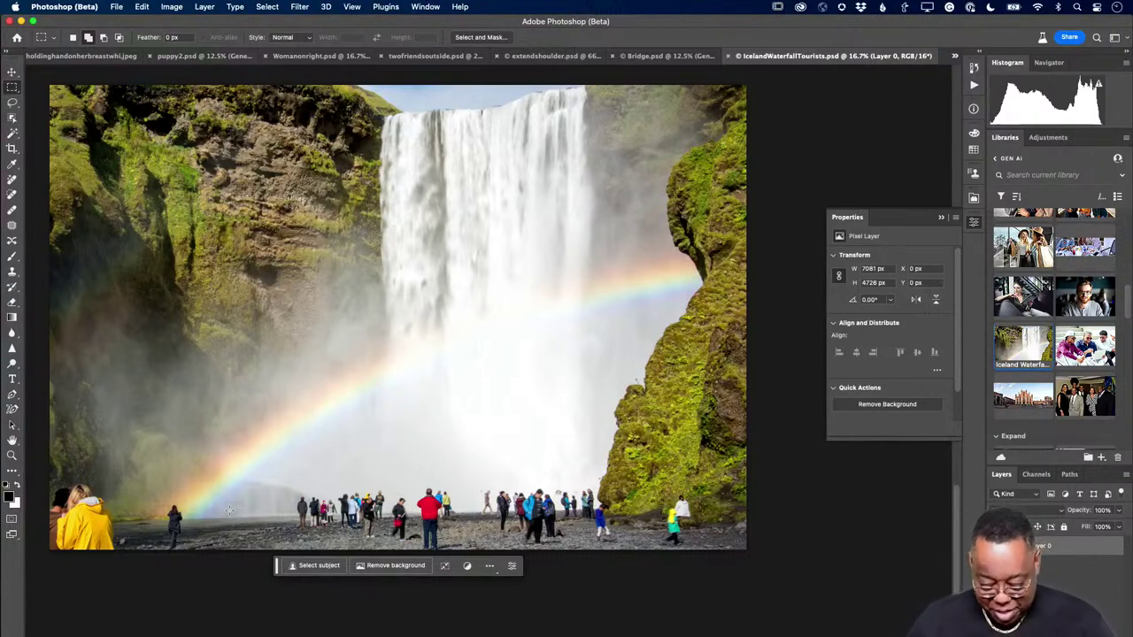
key(l)
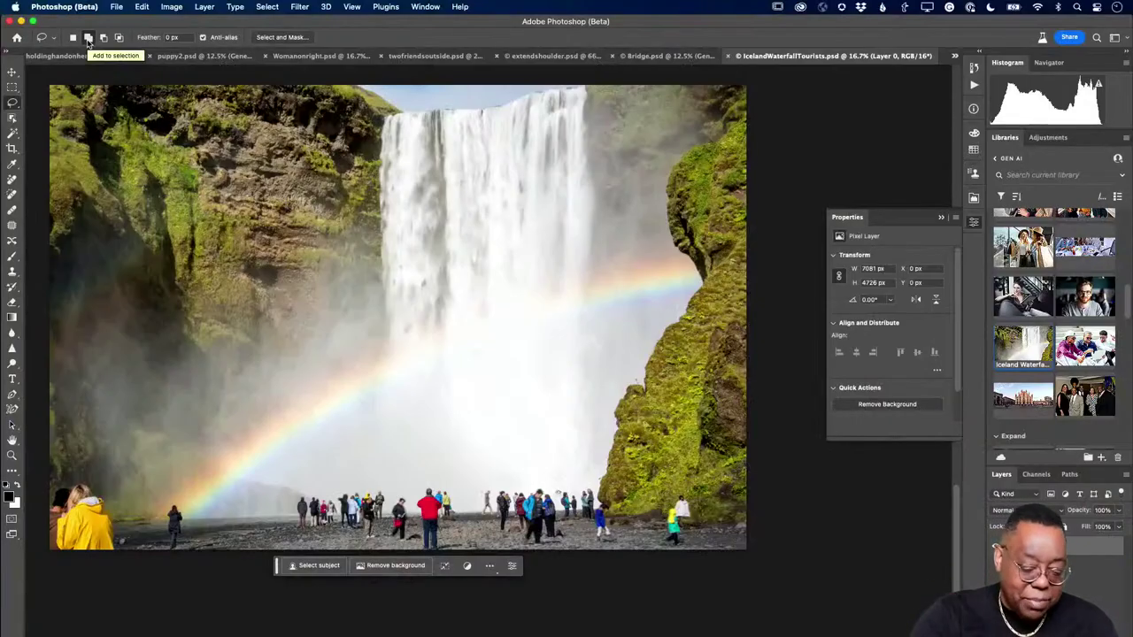
click(88, 38)
mouse_move(113, 503)
mouse_down()
mouse_move(70, 474)
mouse_move(40, 507)
mouse_move(52, 553)
mouse_move(88, 562)
mouse_move(123, 549)
mouse_move(115, 507)
mouse_up()
mouse_move(191, 522)
mouse_down()
mouse_move(168, 504)
mouse_move(176, 560)
mouse_move(185, 508)
mouse_up()
mouse_move(324, 485)
mouse_down()
mouse_move(289, 493)
mouse_move(285, 520)
mouse_move(307, 543)
mouse_move(413, 560)
mouse_move(464, 553)
mouse_move(451, 534)
mouse_move(606, 551)
mouse_move(626, 521)
mouse_move(597, 482)
mouse_move(508, 473)
mouse_move(314, 484)
mouse_up()
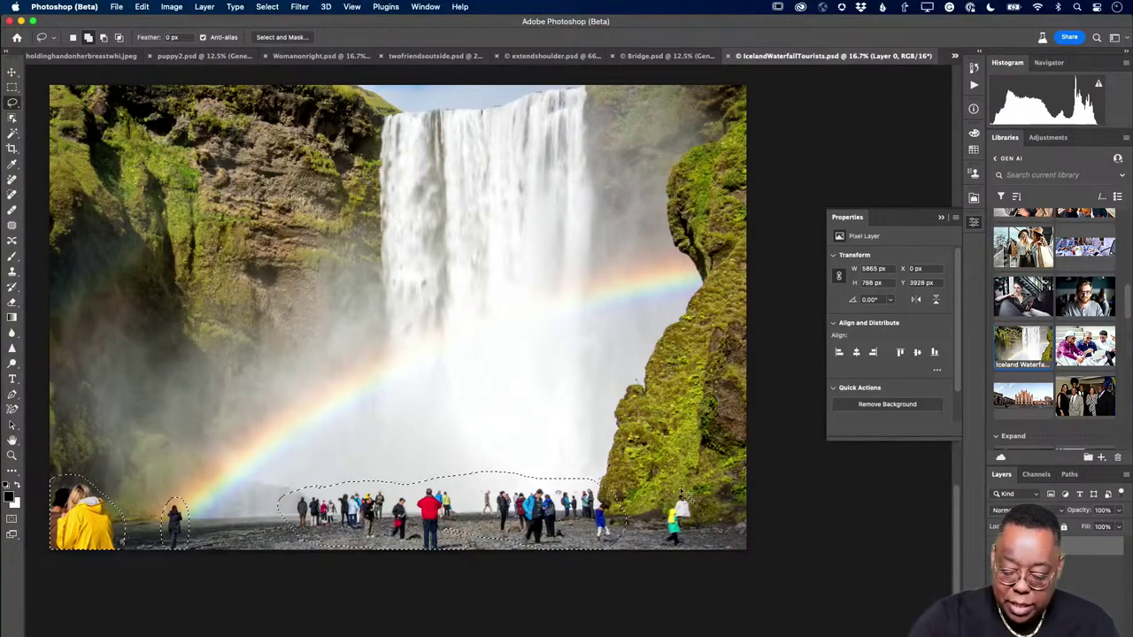
drag(692, 561, 713, 513)
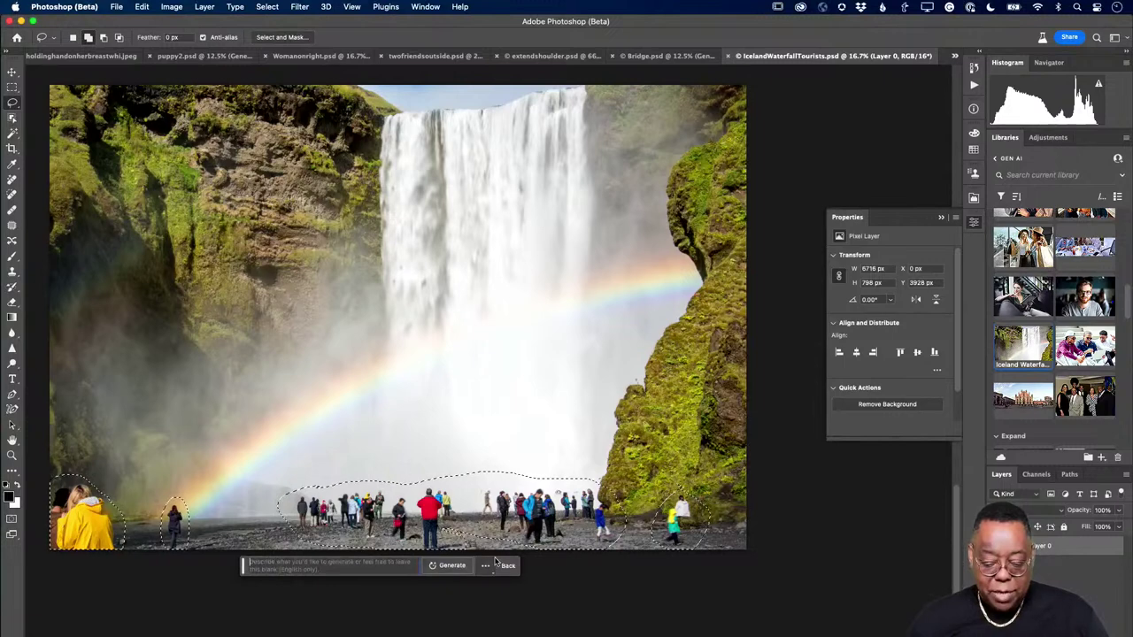
click(451, 566)
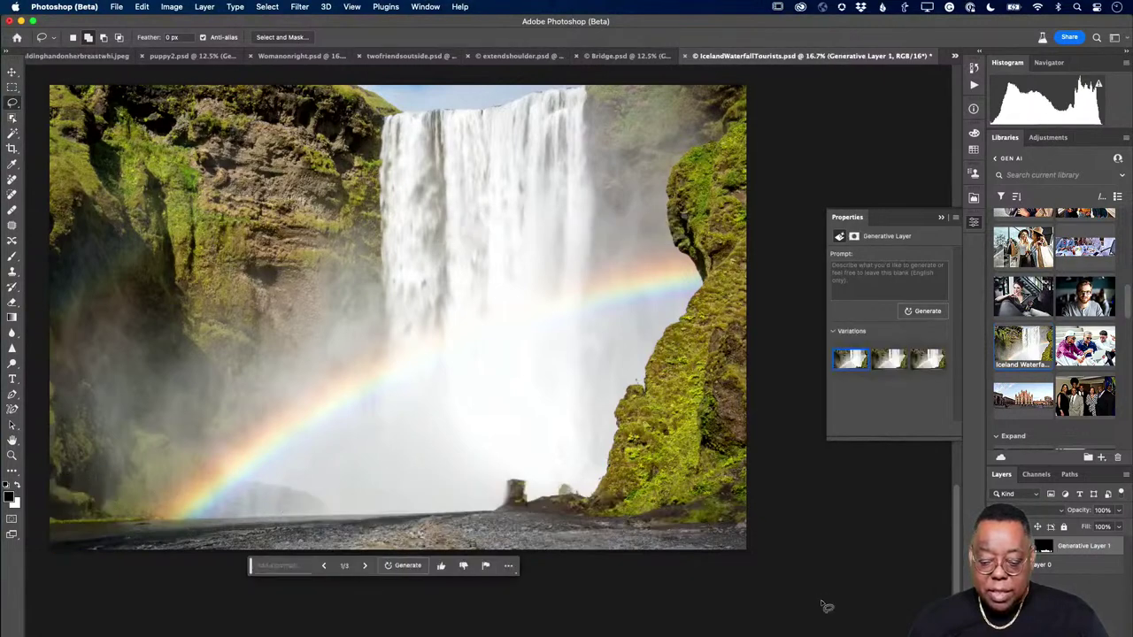
- Compare the second and third tourist-removal variations of the waterfall photo and choose the third
click(894, 359)
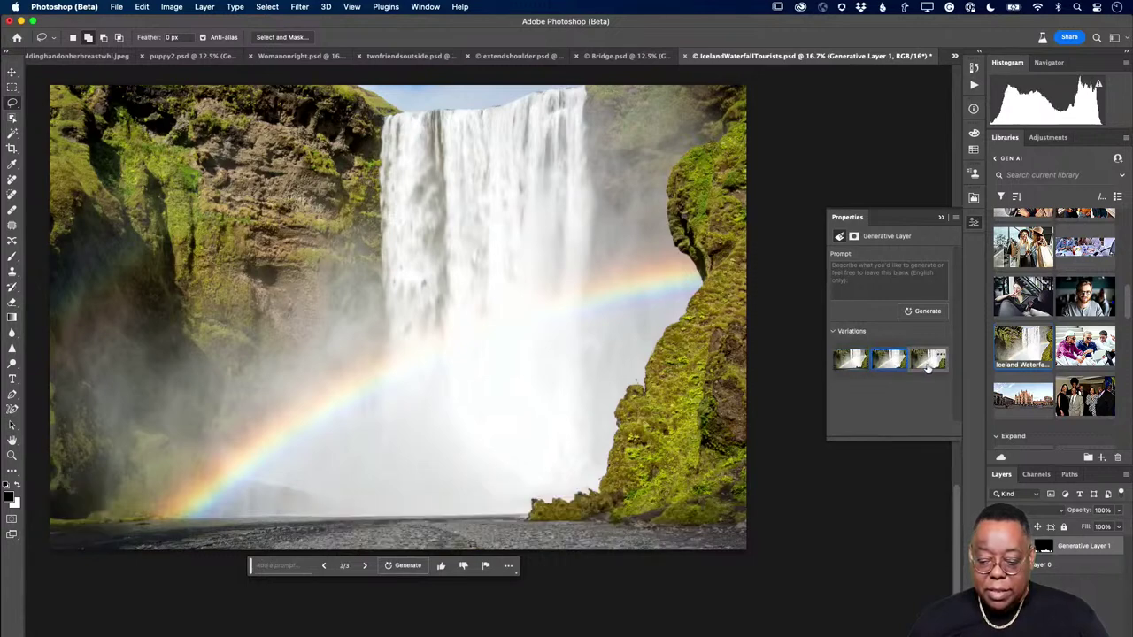
click(927, 361)
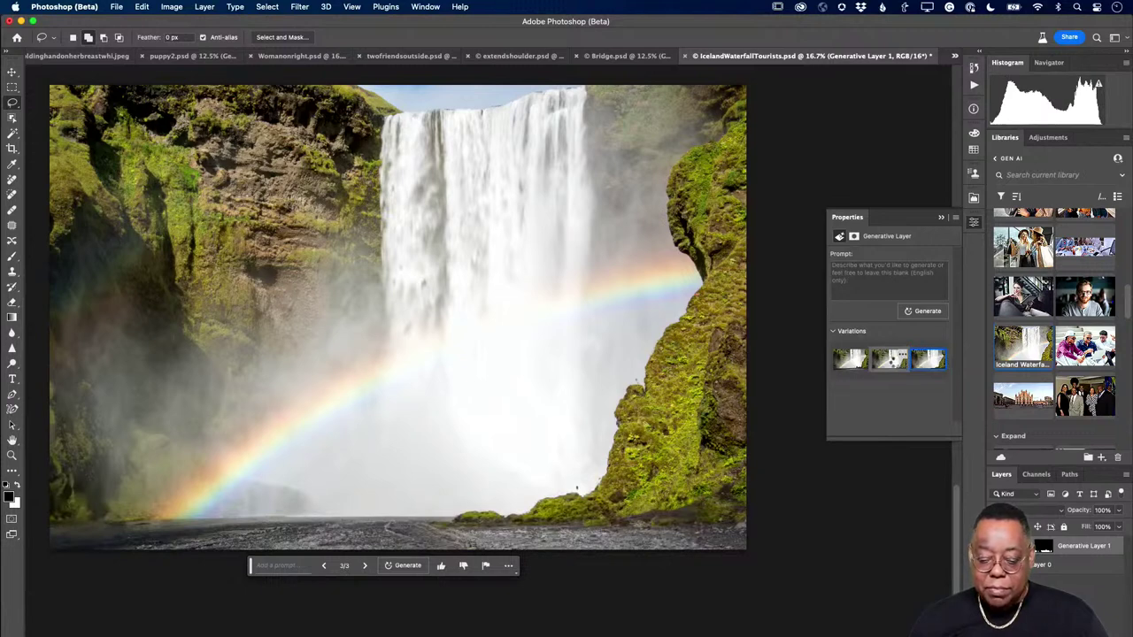
click(894, 359)
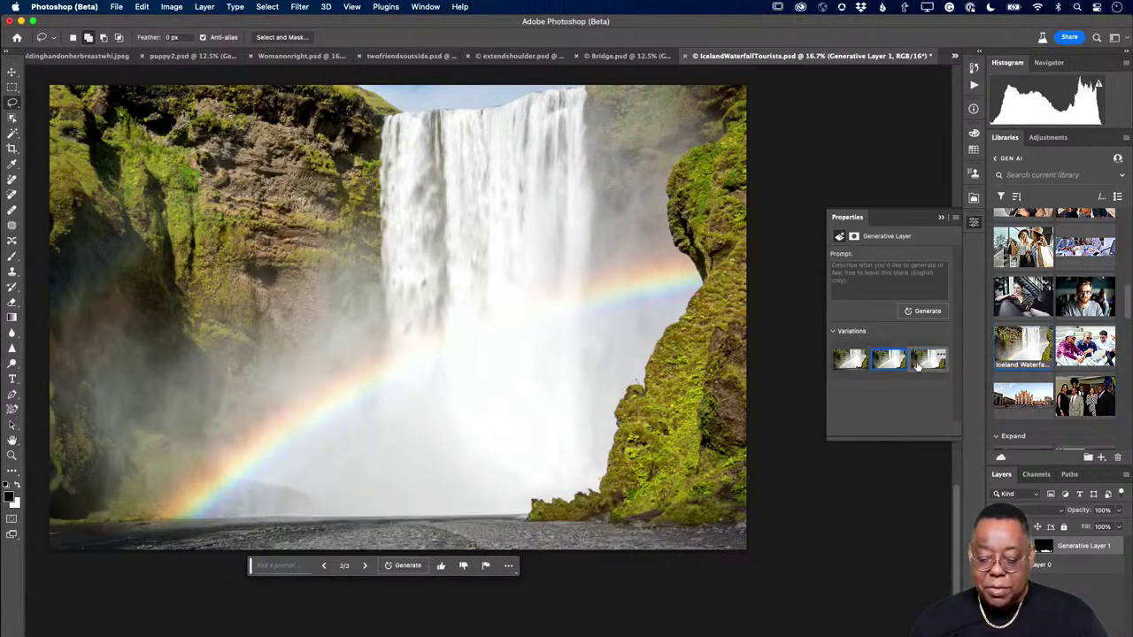
click(916, 365)
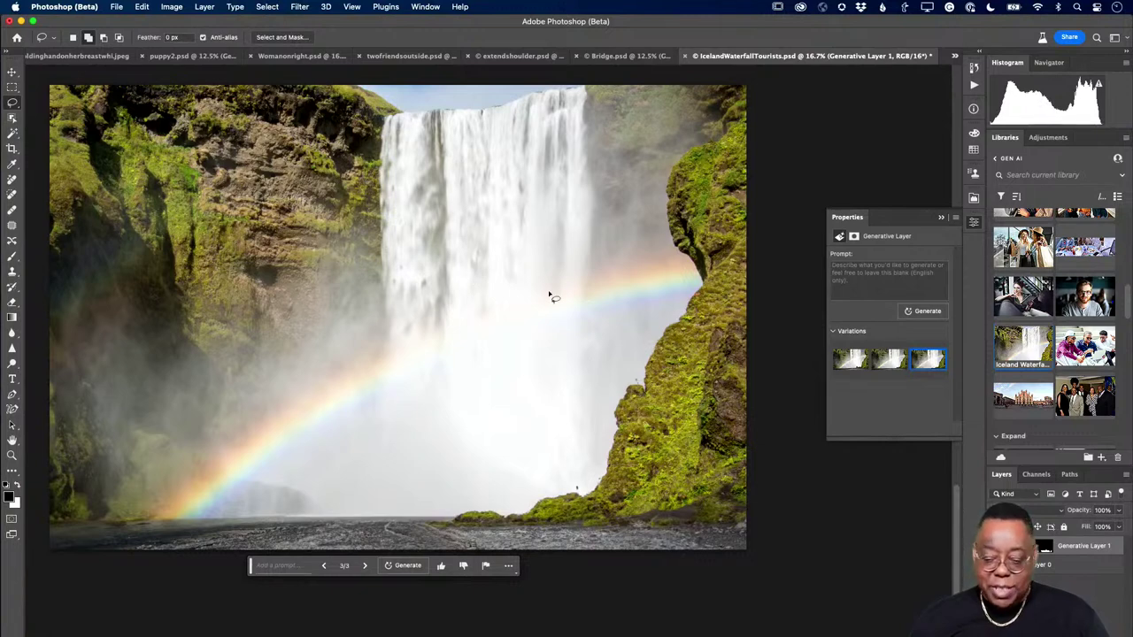
- Browse the GEN AI library and open the Iceland Waterfall photo with the wide blue sky and cropped-off waterfall
scroll(1014, 337, down, 5)
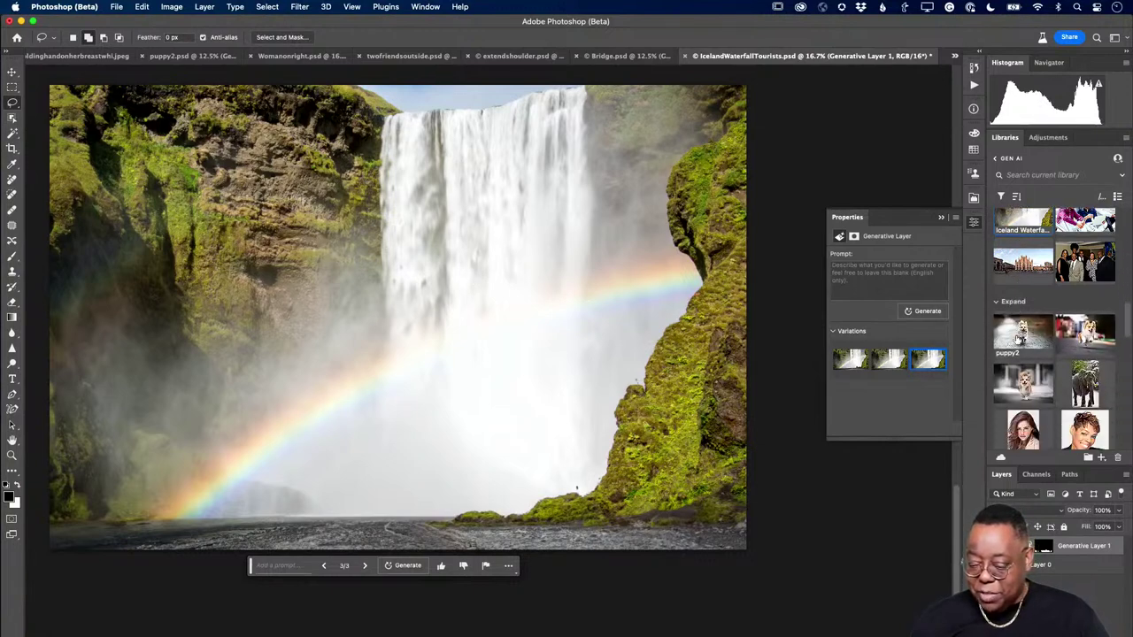
scroll(1018, 338, down, 8)
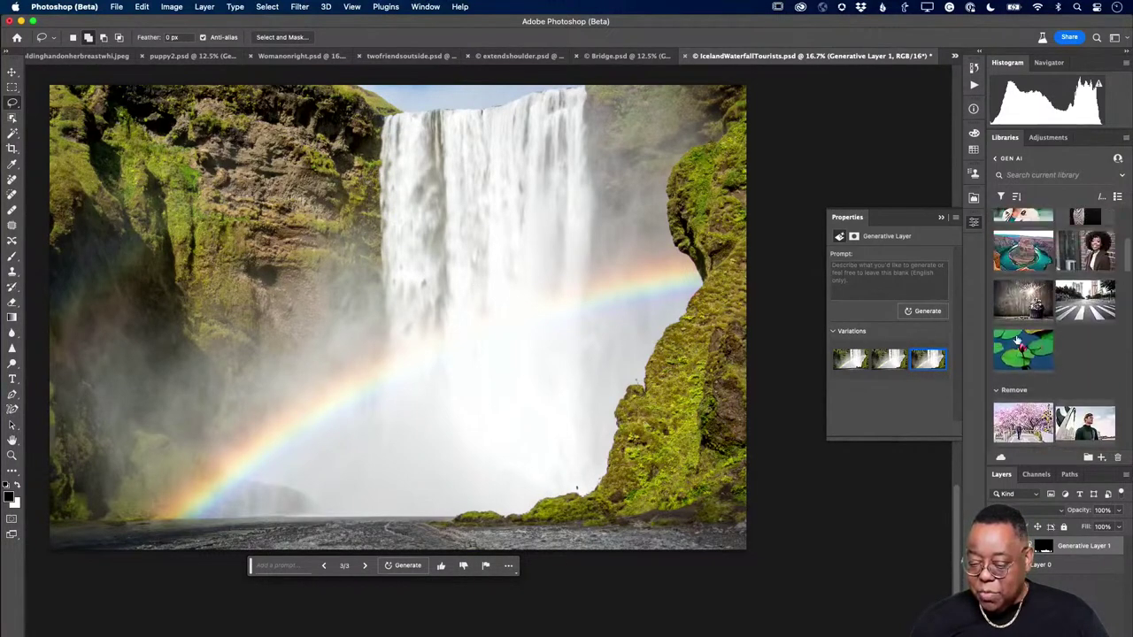
scroll(1016, 339, up, 3)
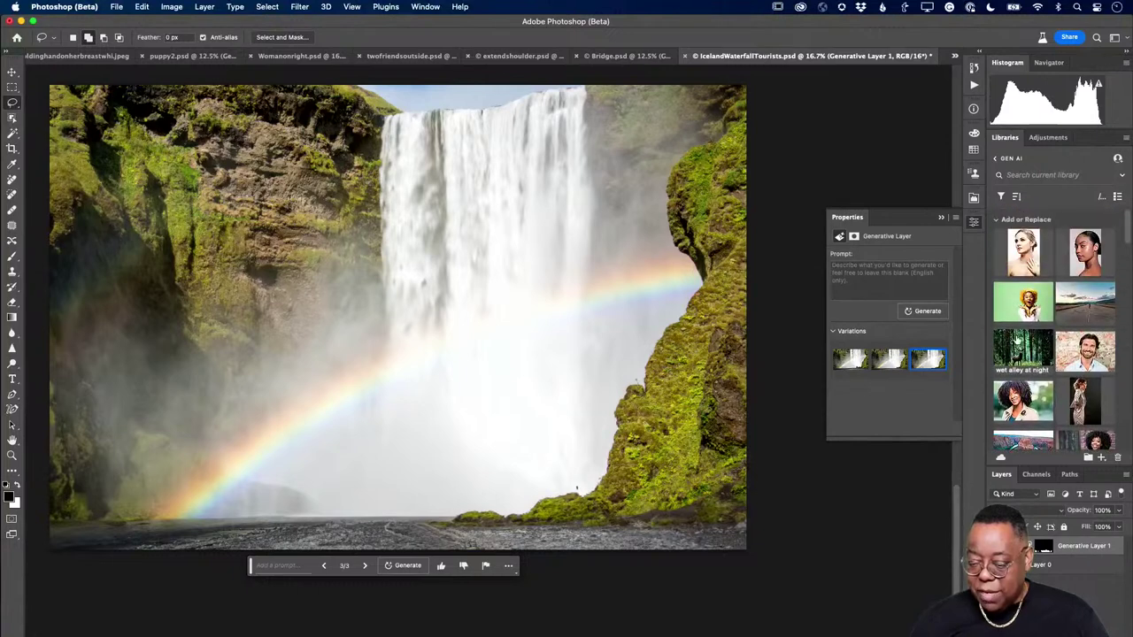
scroll(1016, 339, down, 10)
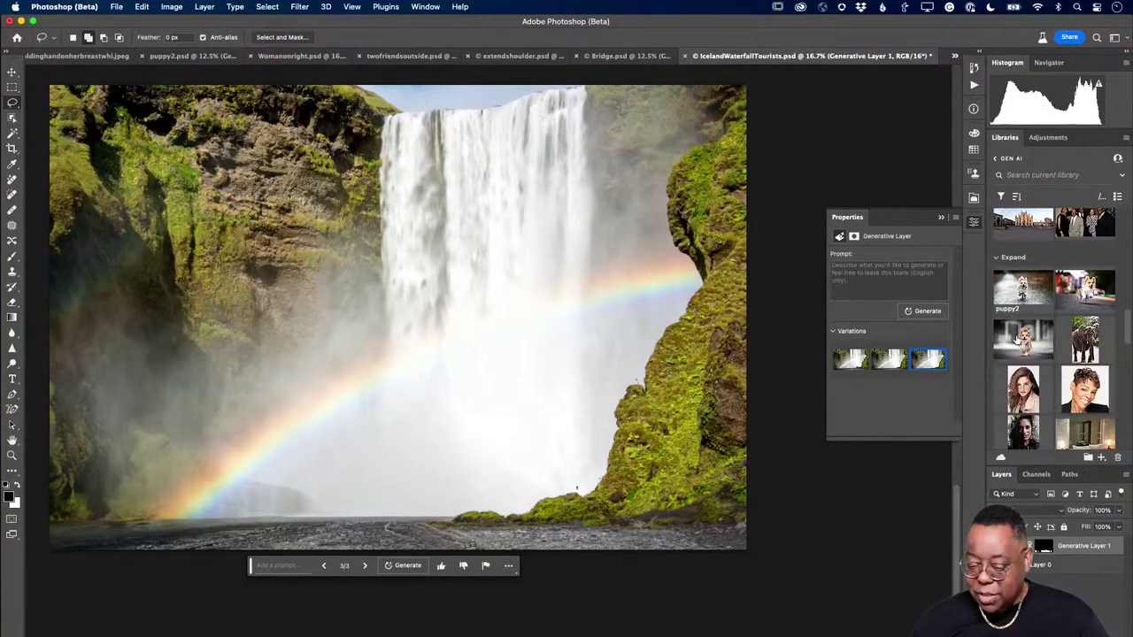
scroll(1016, 339, down, 5)
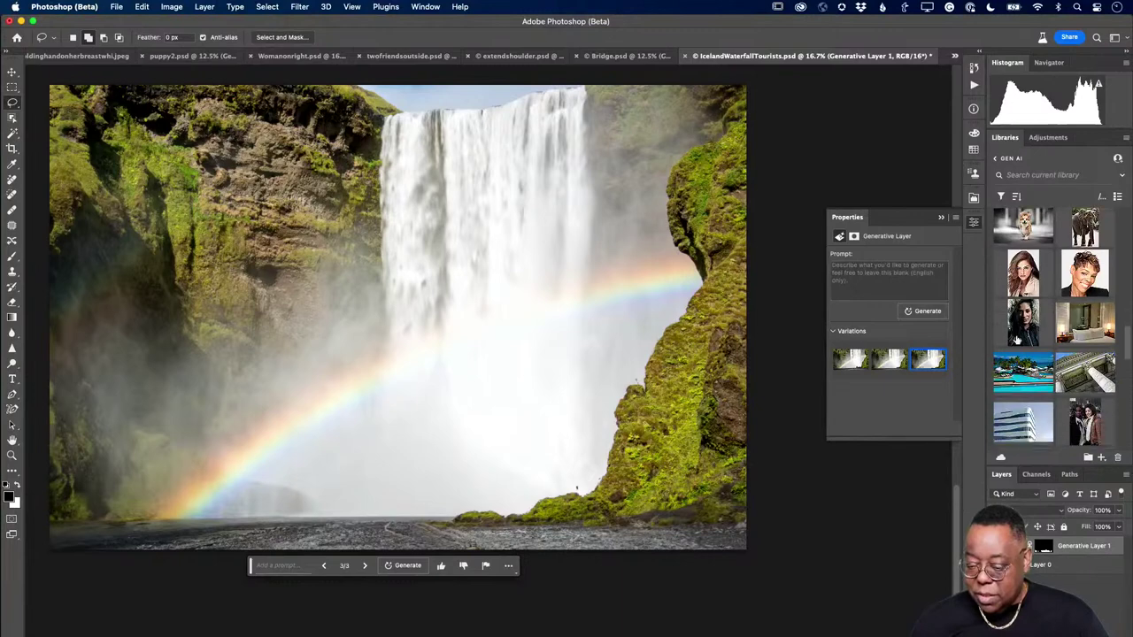
scroll(1016, 338, down, 5)
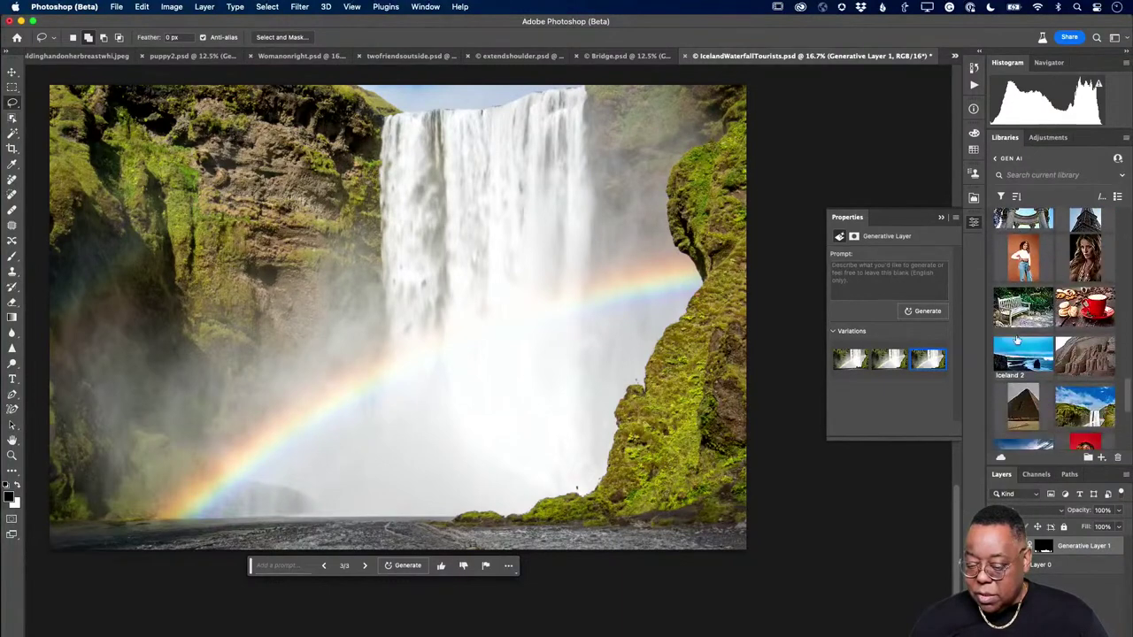
scroll(1015, 339, down, 5)
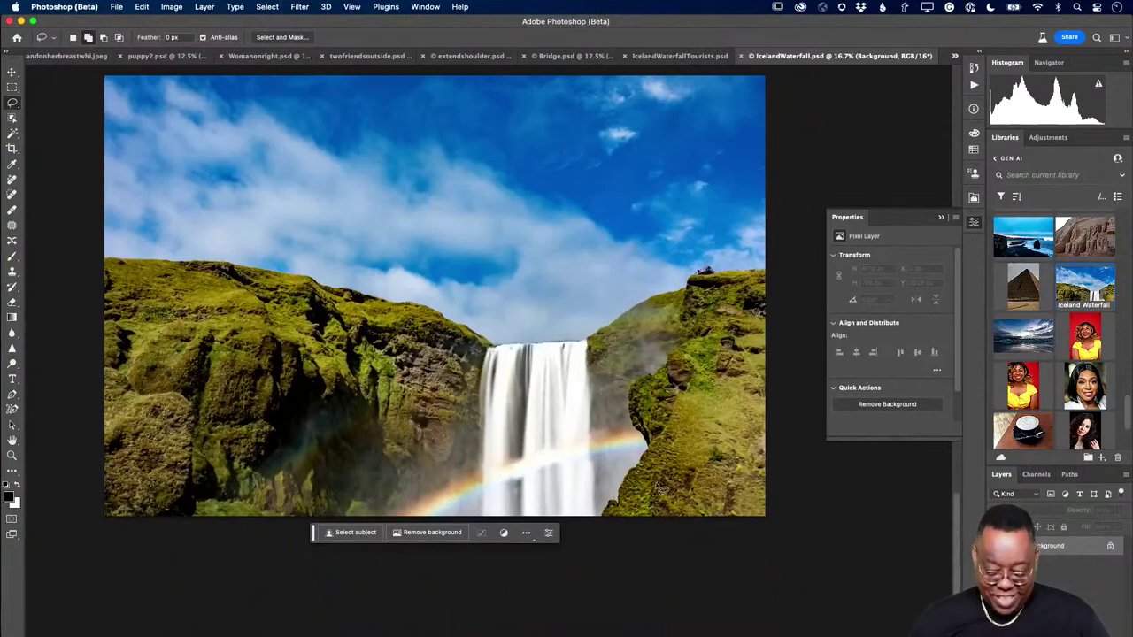
- Extend the canvas below the waterfall with the Crop tool to roughly double the photo's height
key(super+minus)
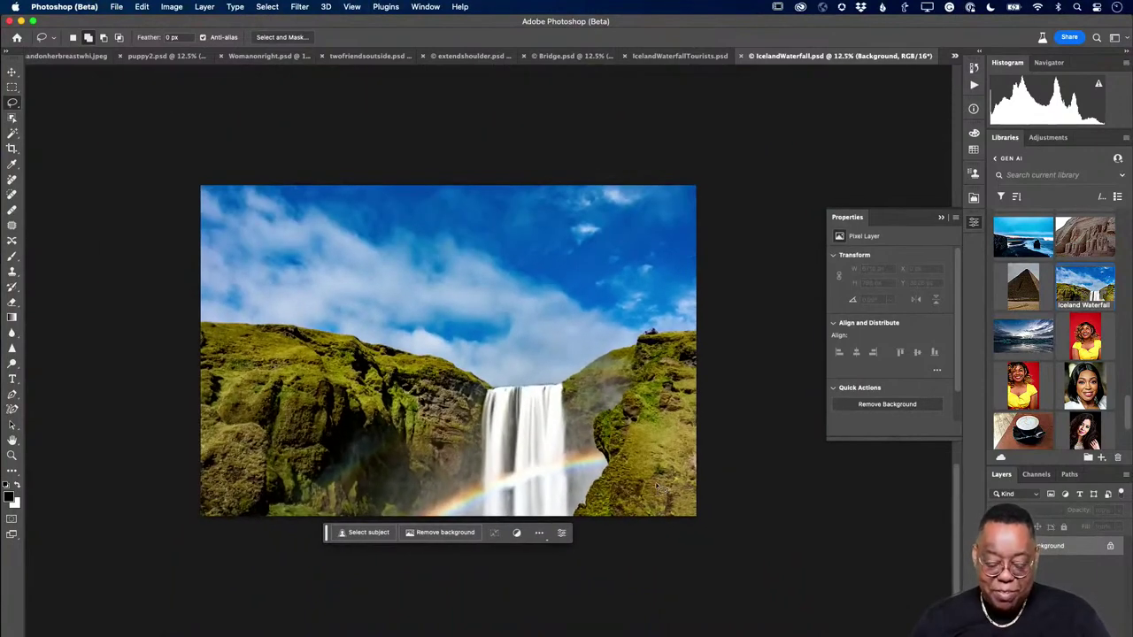
scroll(588, 484, down, 3)
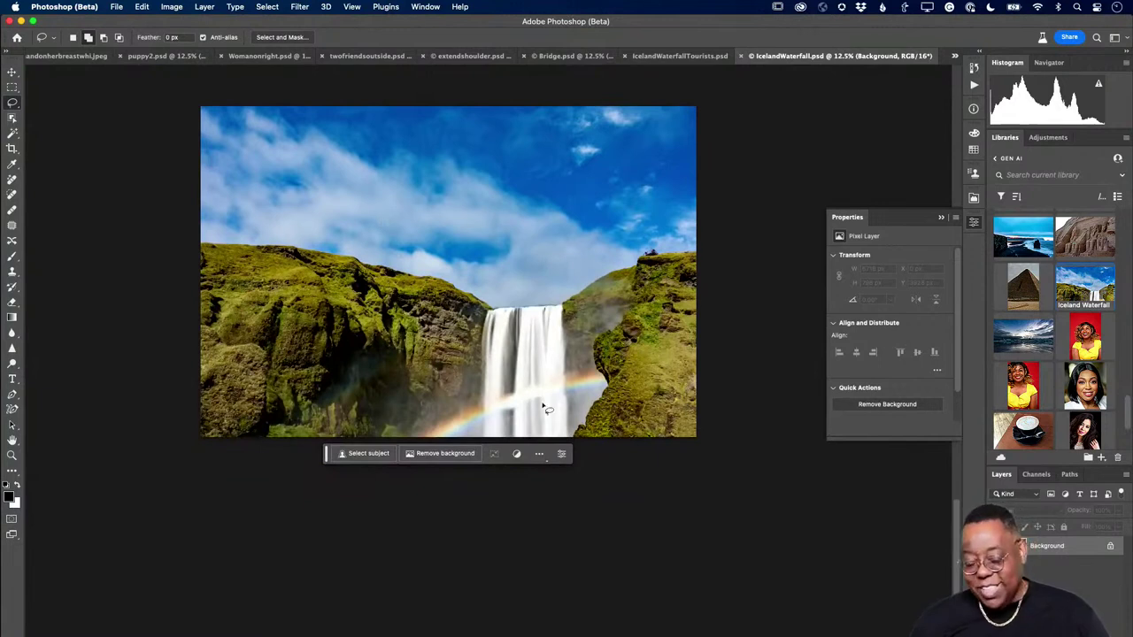
scroll(547, 409, down, 2)
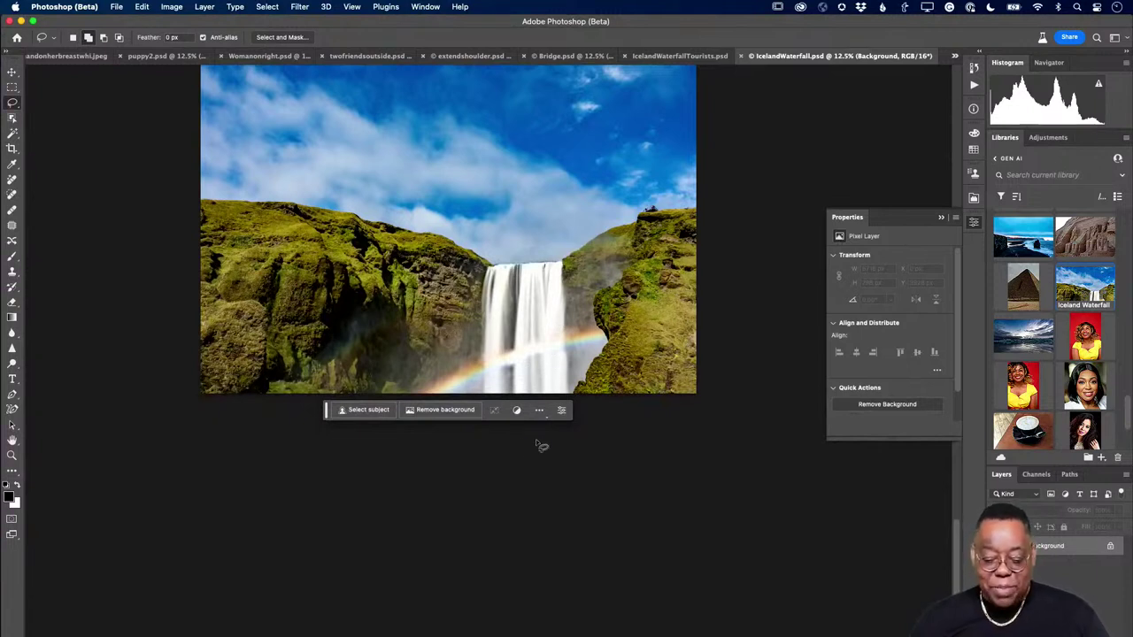
key(c)
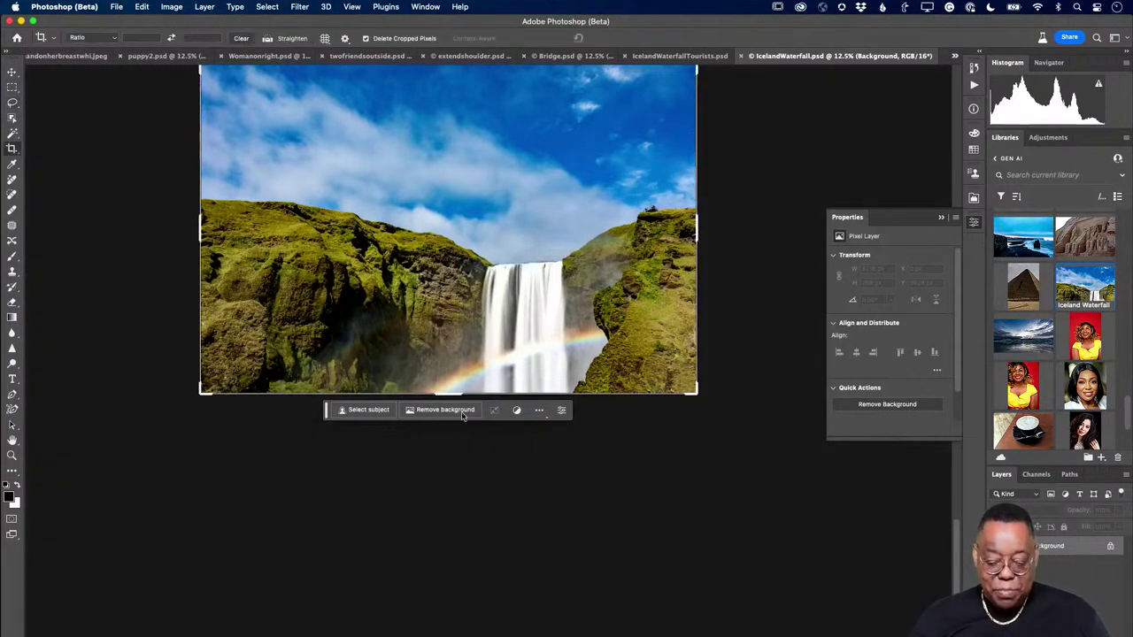
drag(456, 394, 468, 562)
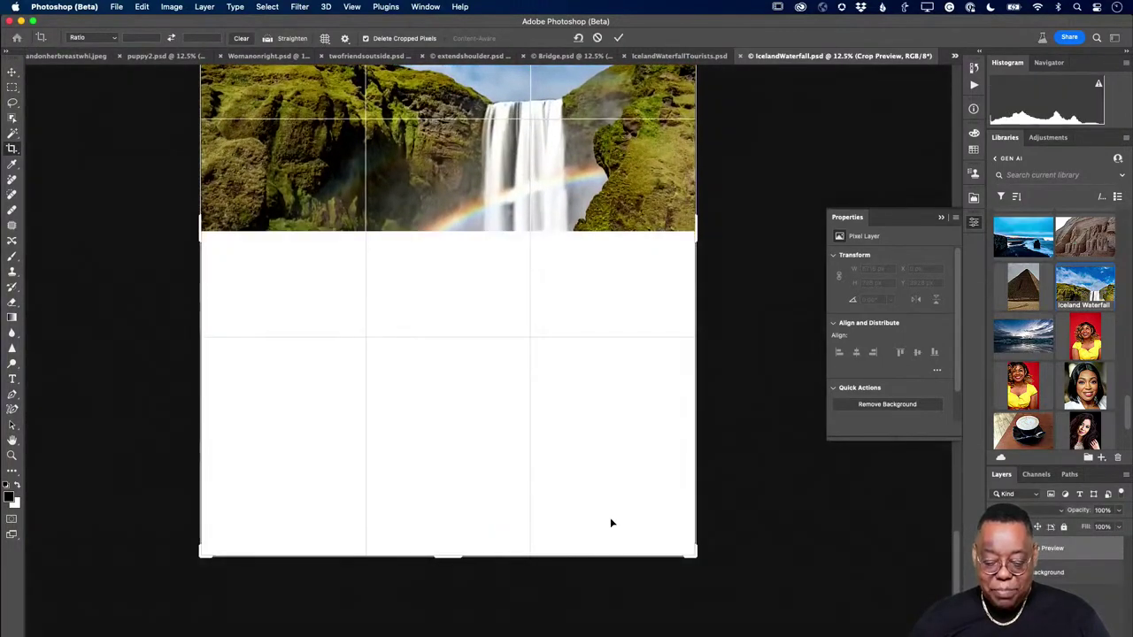
key(Return)
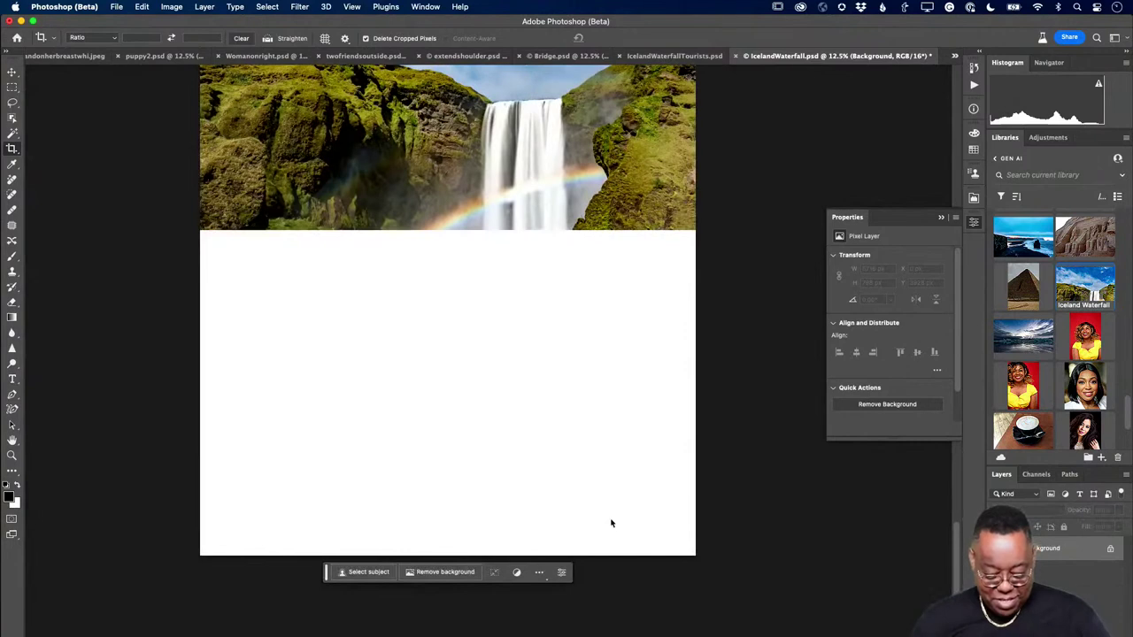
- Select the blank white area below the waterfall with a rectangular marquee and fill it with an empty-prompt Generative Fill
key(m)
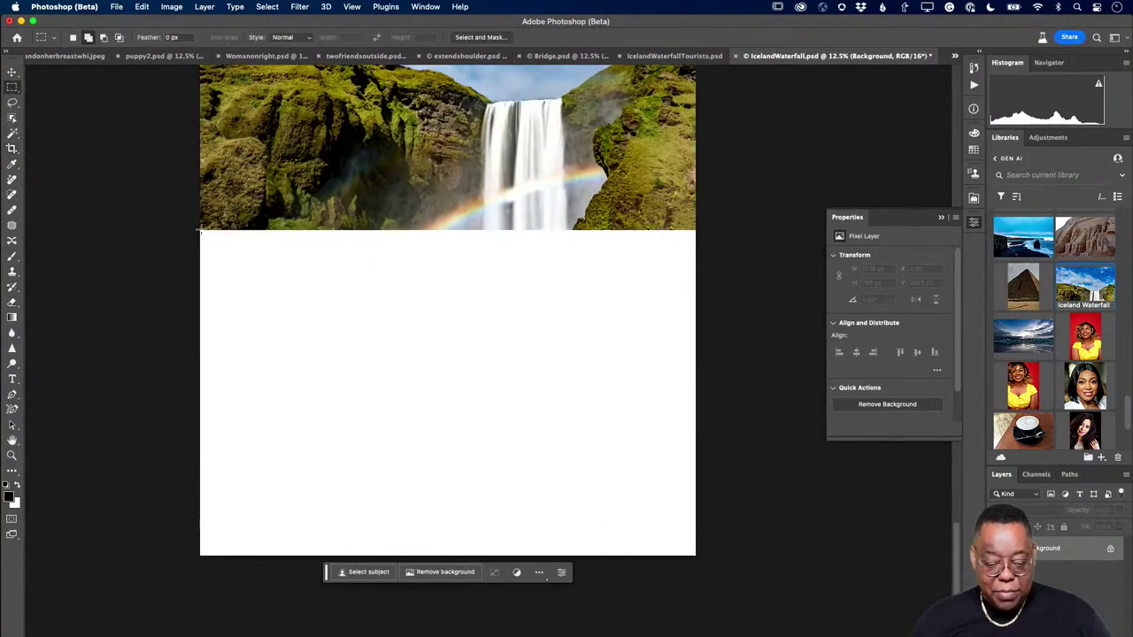
drag(200, 230, 698, 581)
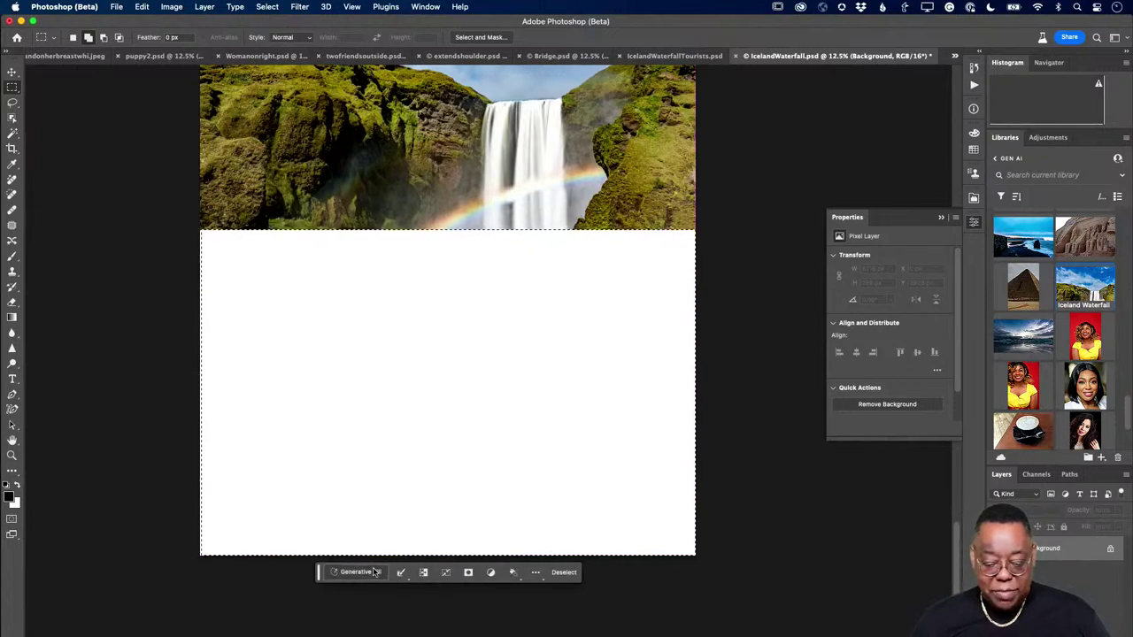
click(367, 572)
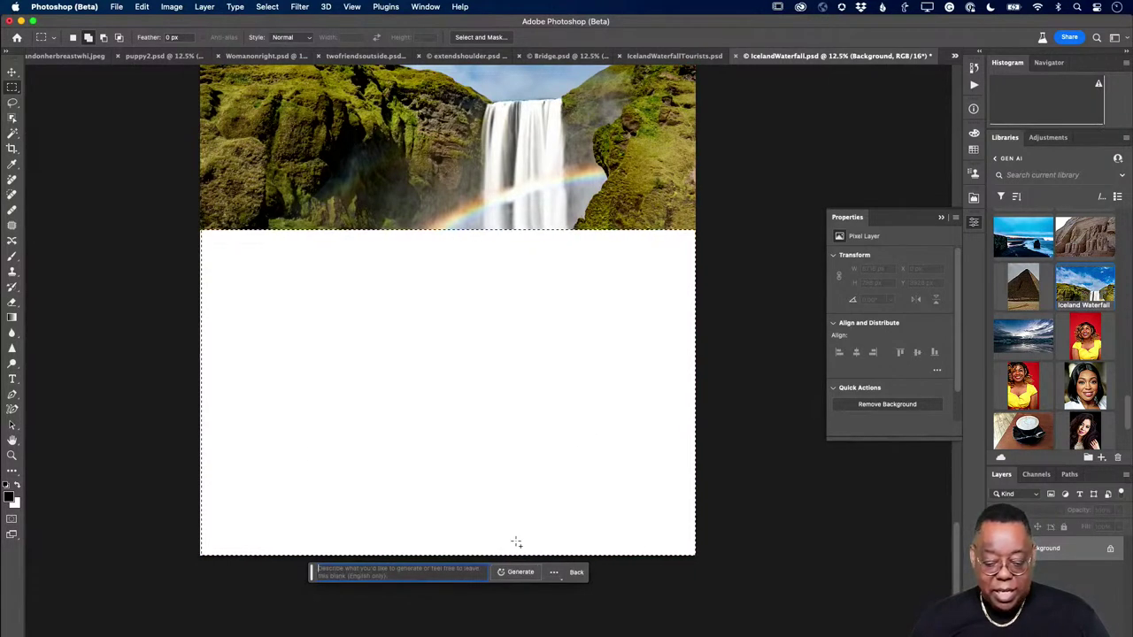
key(Return)
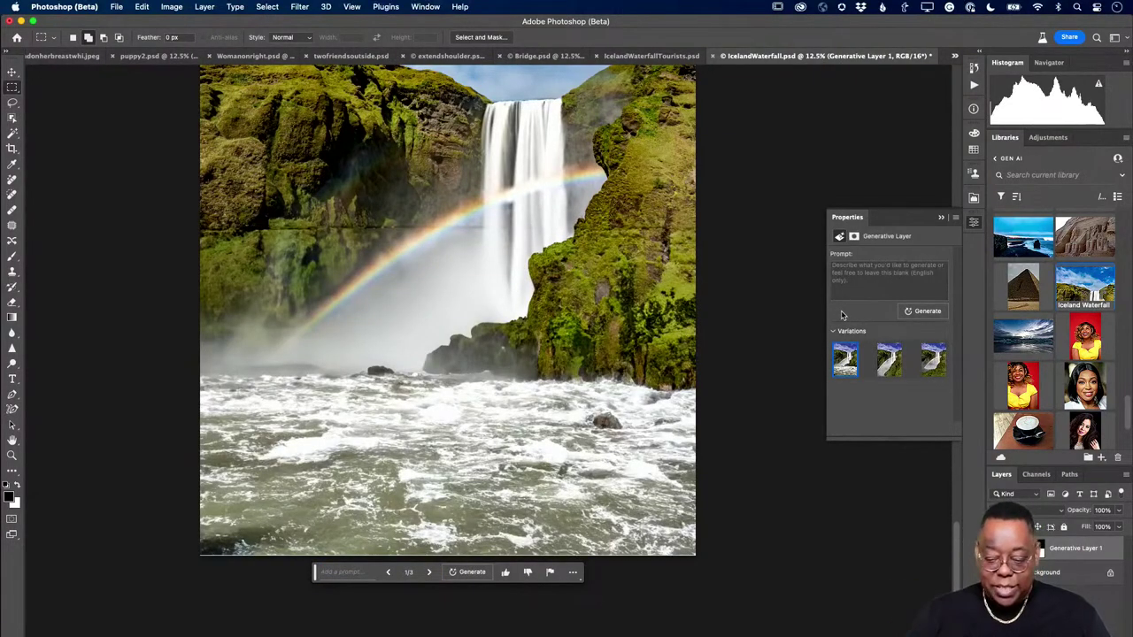
- Review the generated waterfall extensions and generate two additional sets of variations with the prompt left blank
click(892, 368)
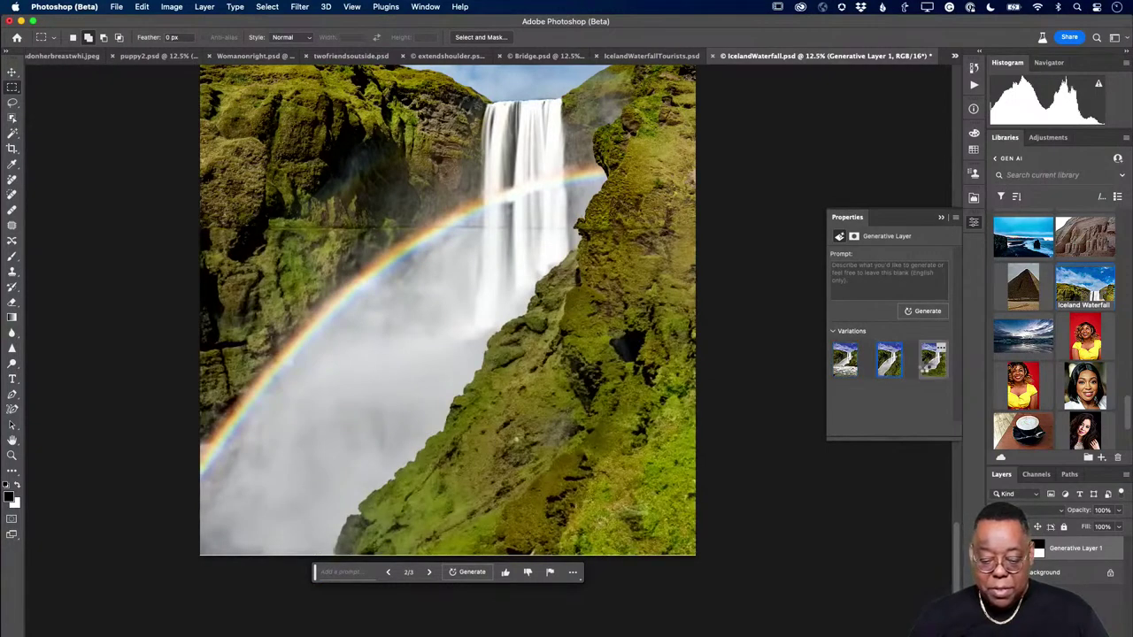
click(925, 370)
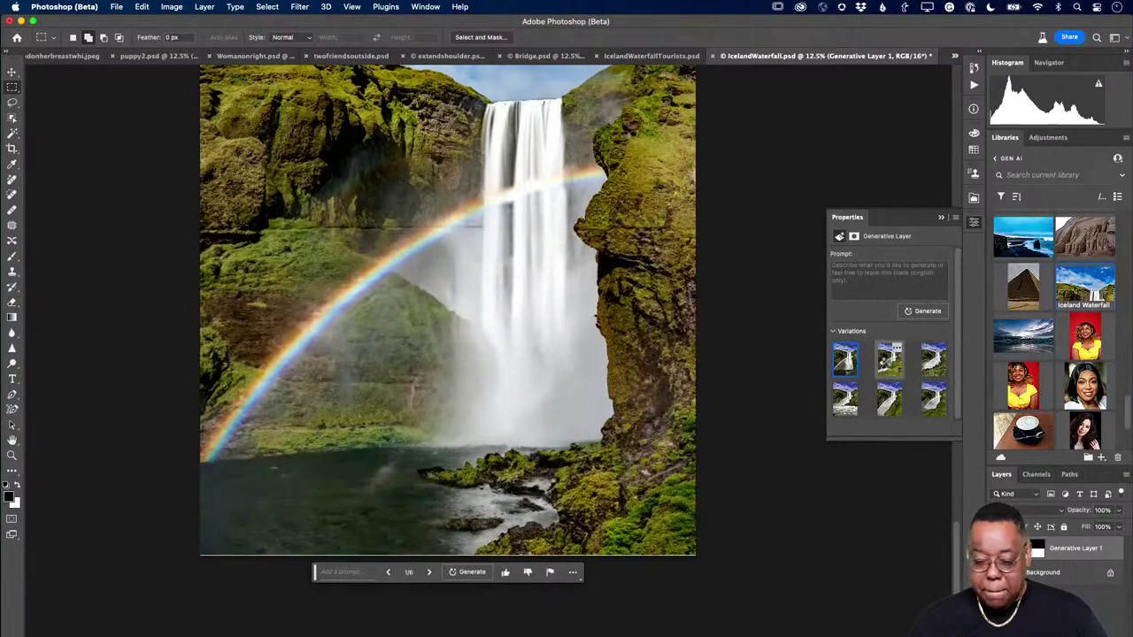
click(888, 363)
click(931, 361)
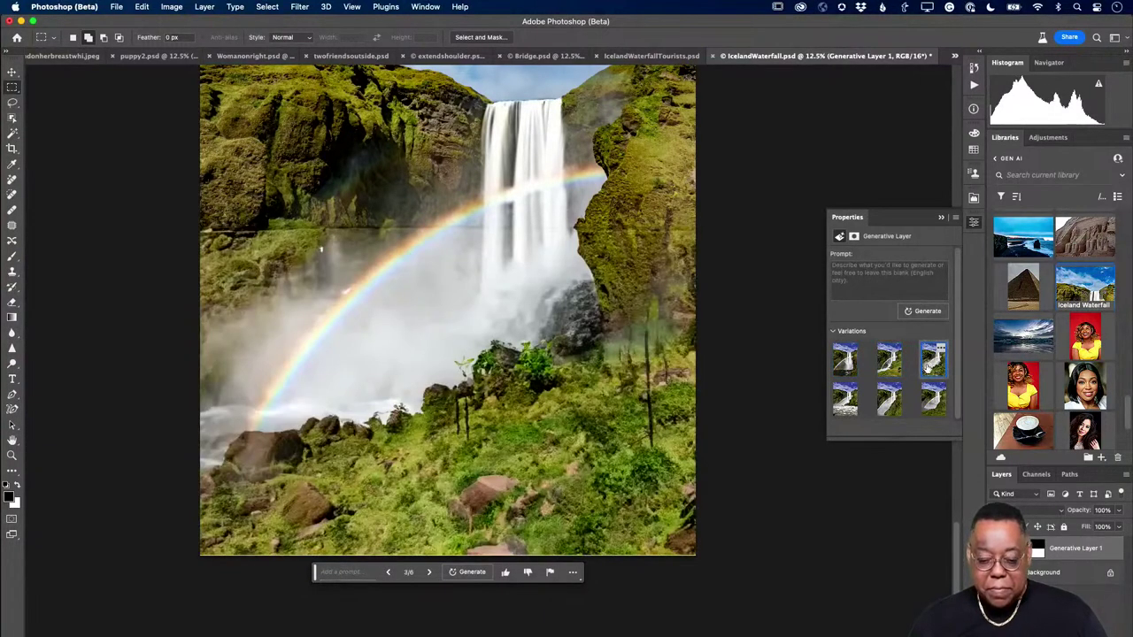
click(887, 374)
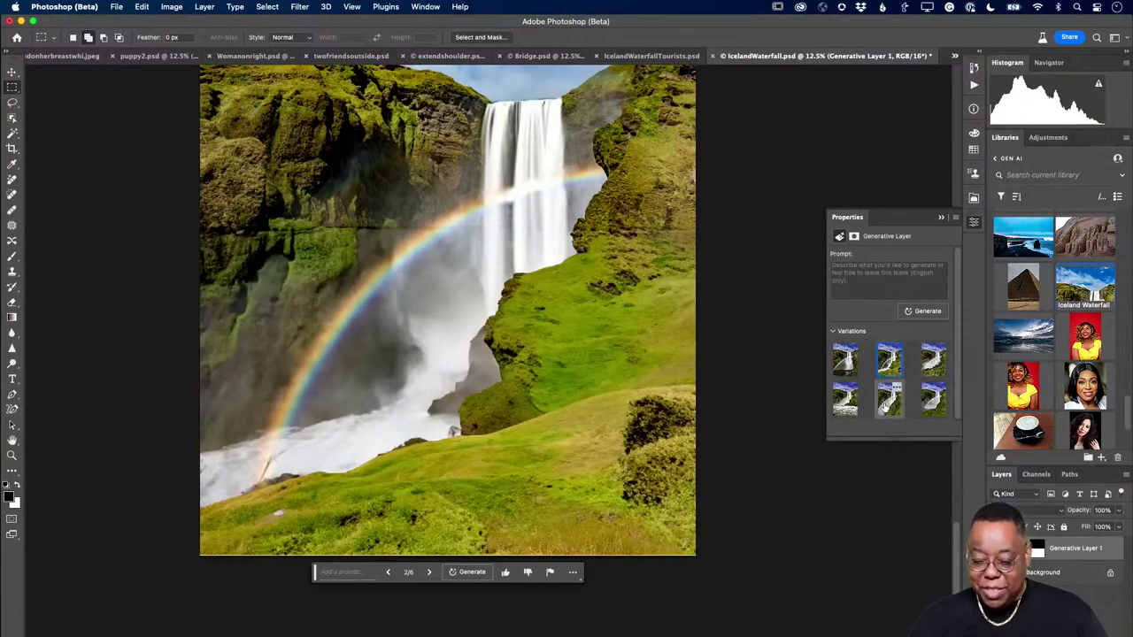
click(890, 403)
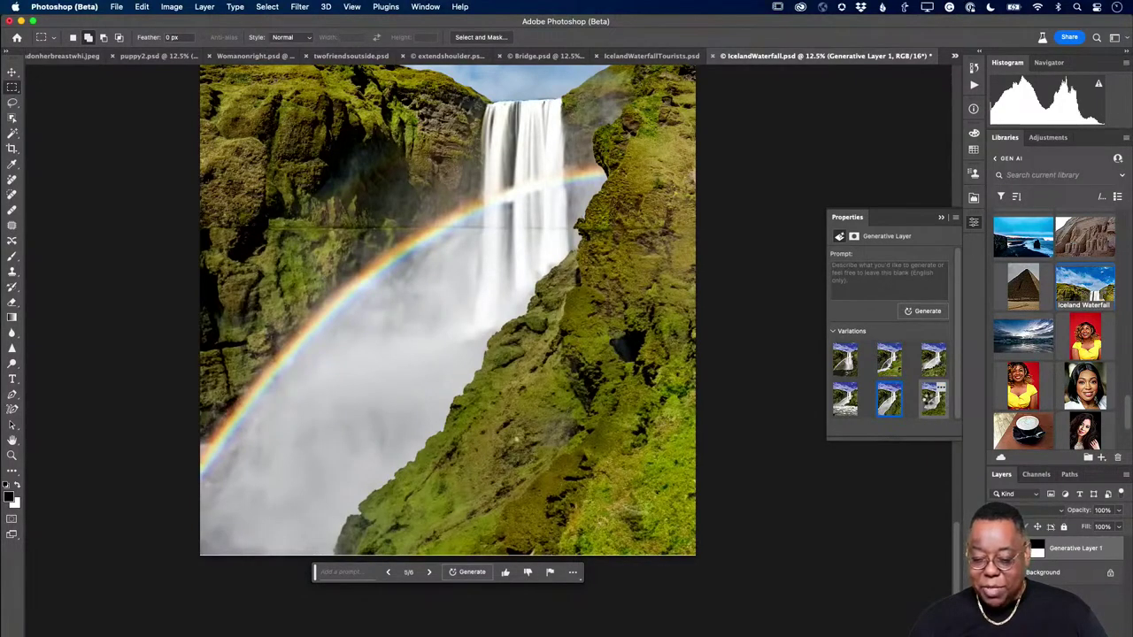
click(929, 400)
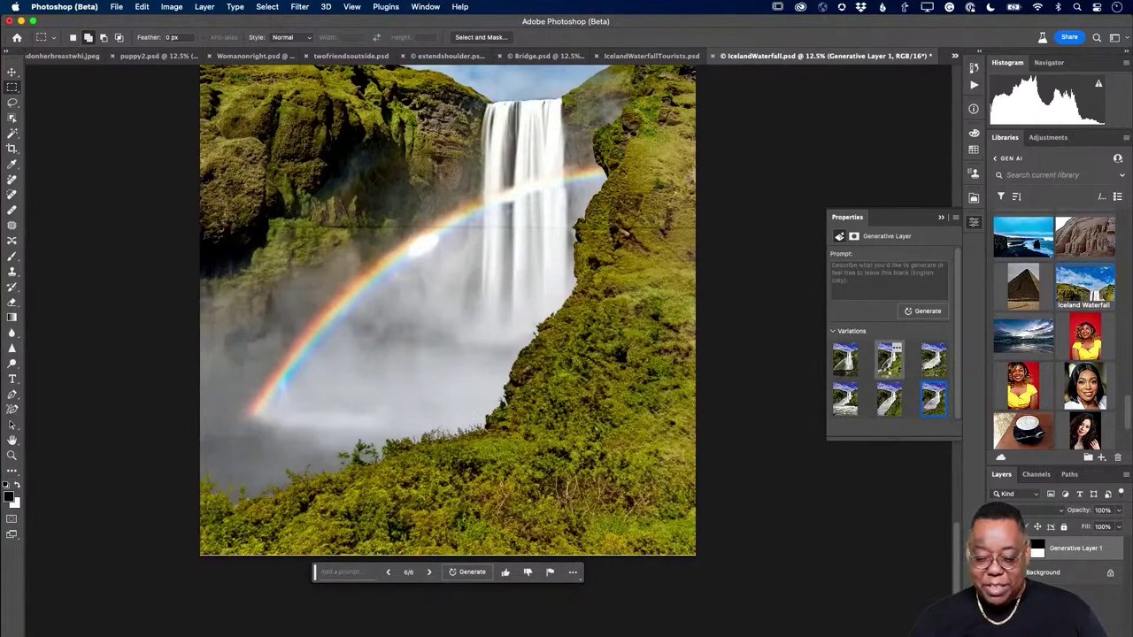
click(884, 376)
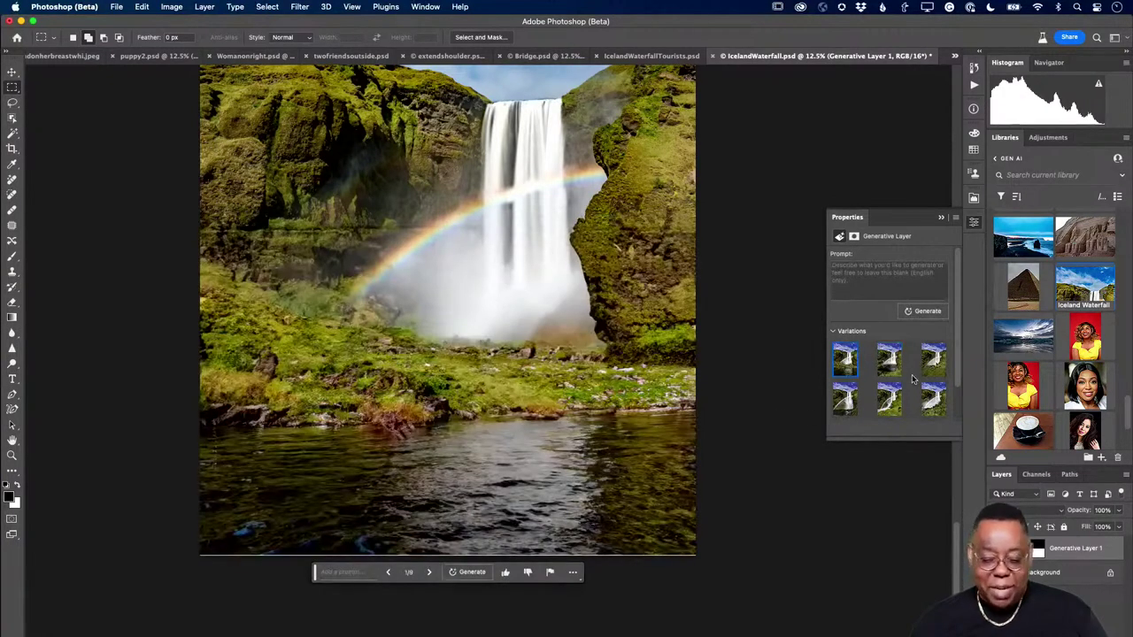
- Compare the second and third of the newest variations, choose the third with the grassy foreground, and inspect the whole extended photo
click(889, 359)
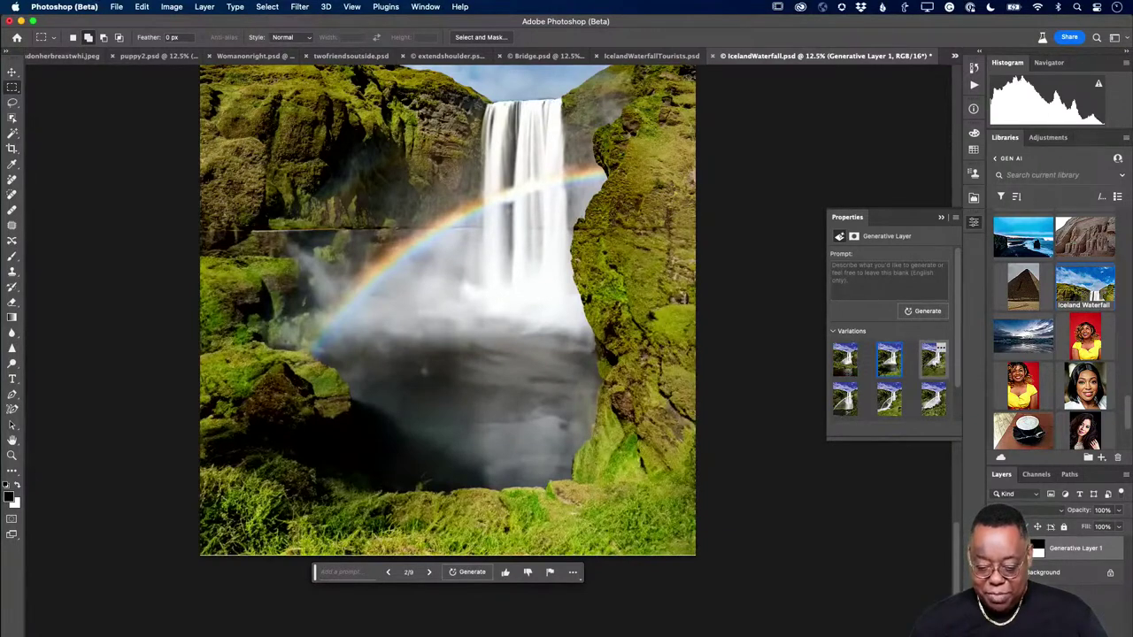
click(935, 363)
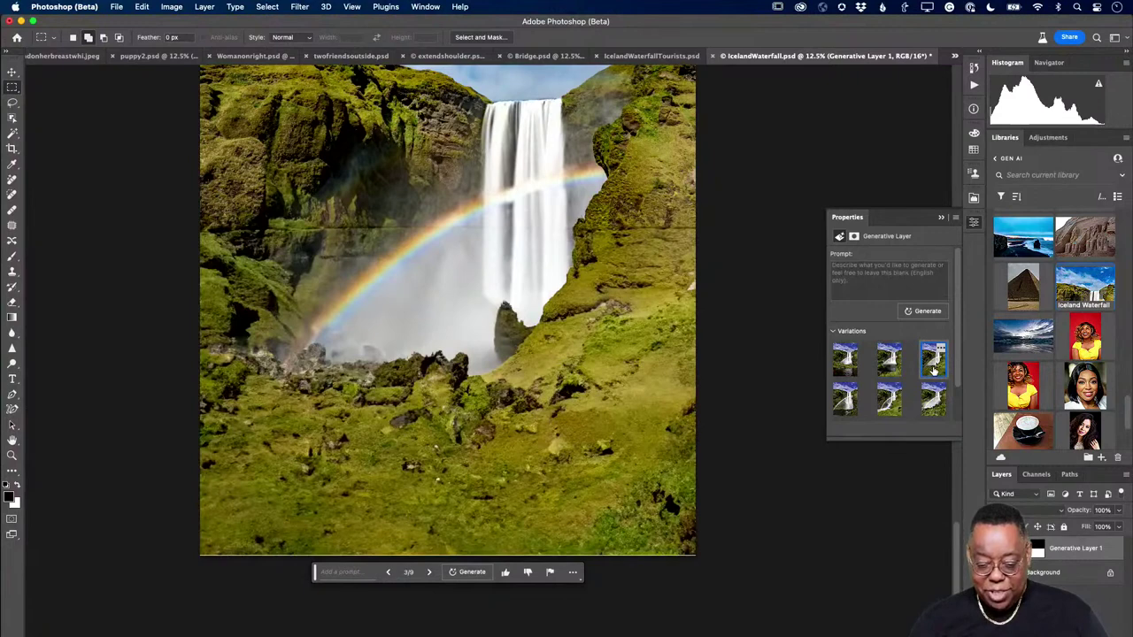
scroll(580, 397, up, 2)
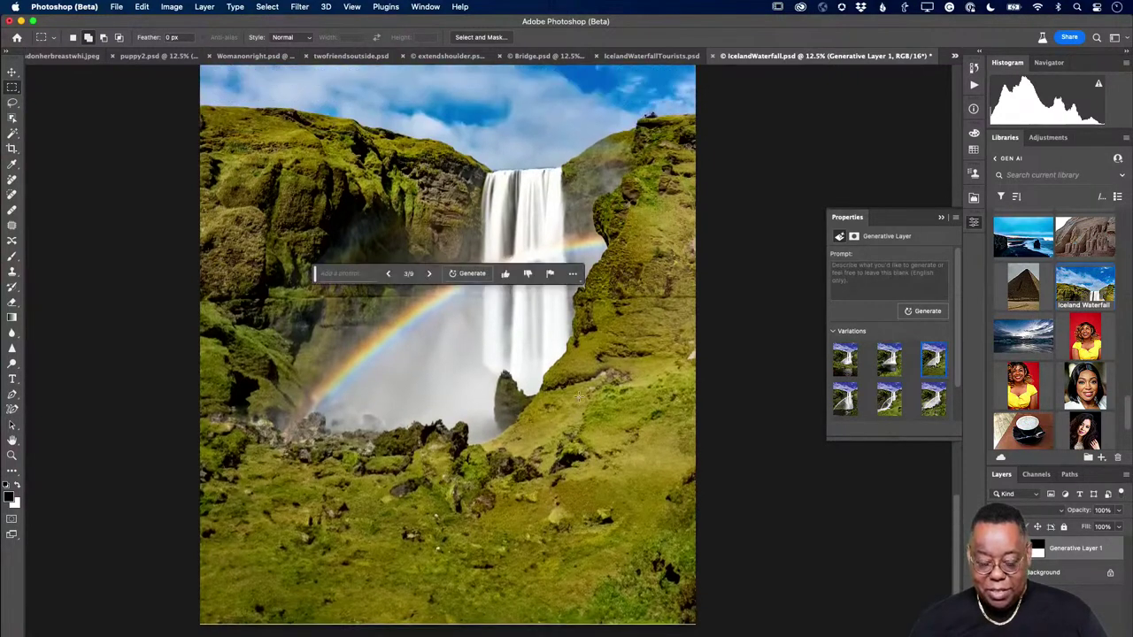
scroll(579, 397, up, 3)
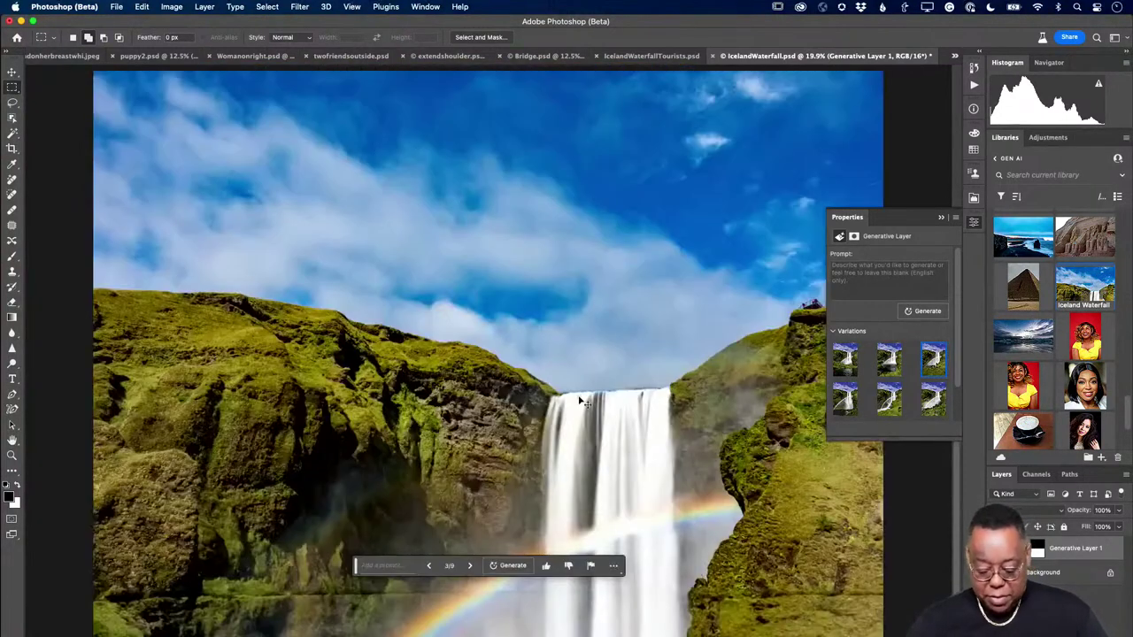
scroll(580, 400, down, 5)
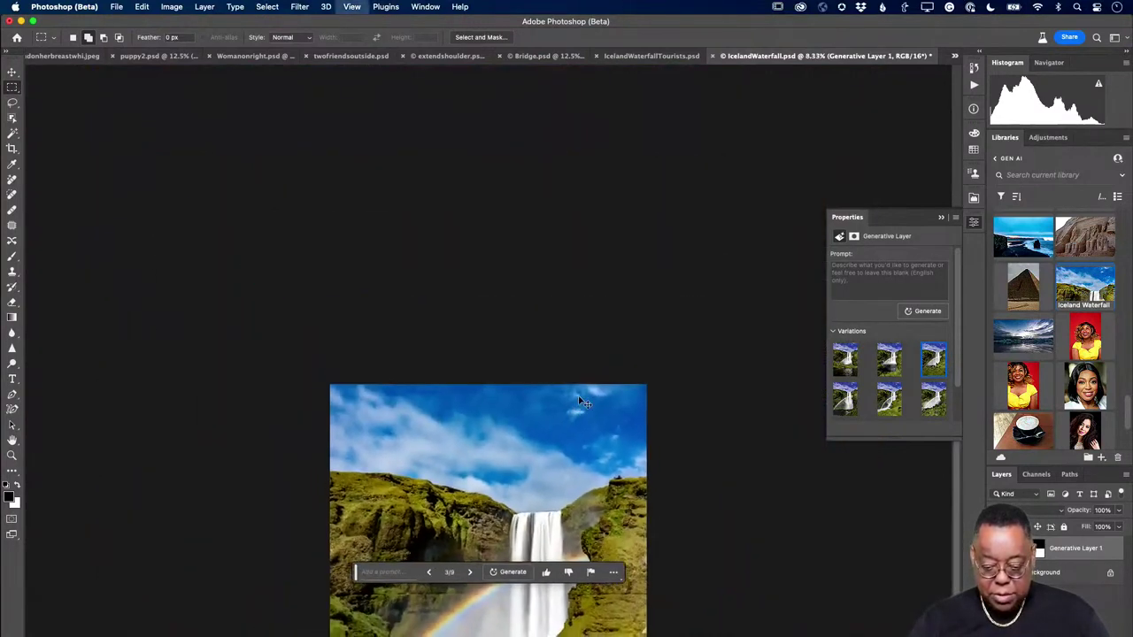
scroll(555, 445, down, 5)
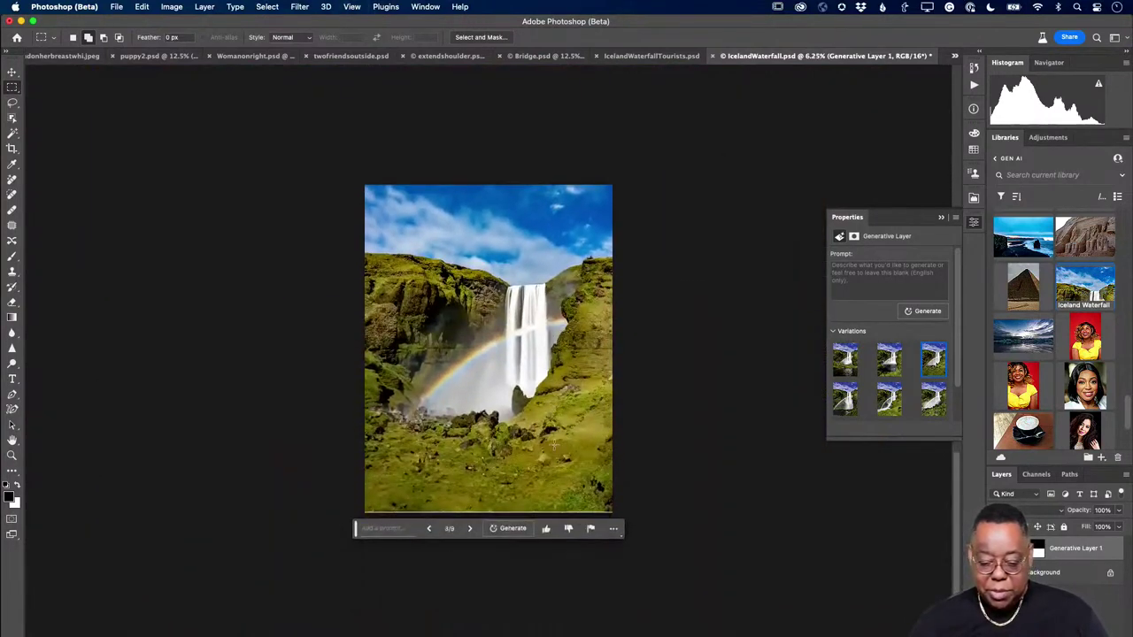
scroll(555, 449, up, 1)
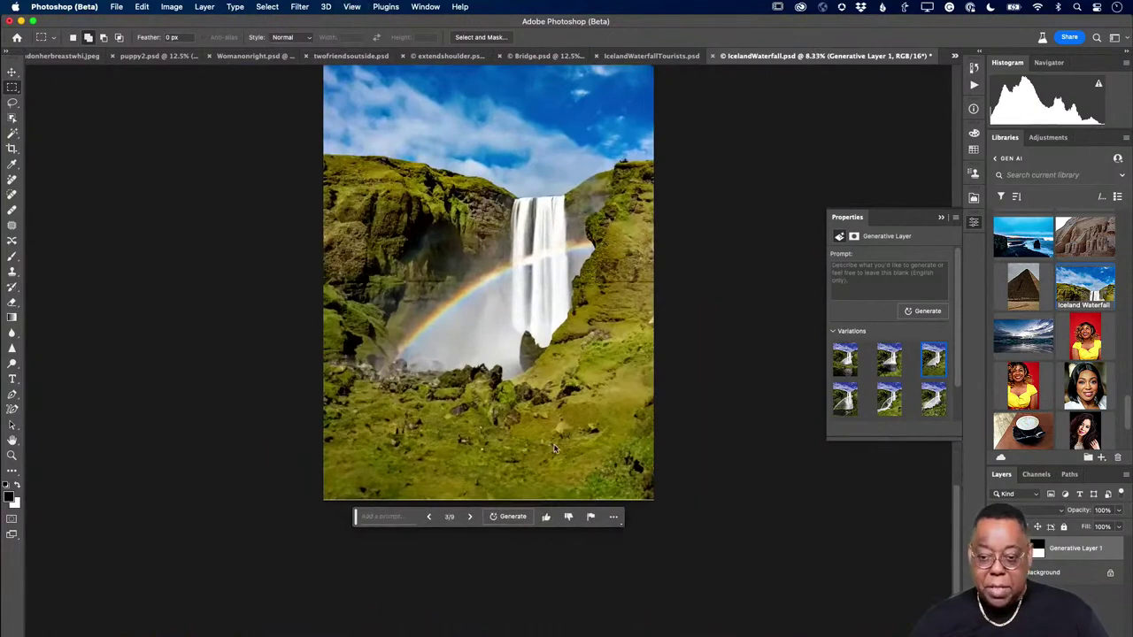